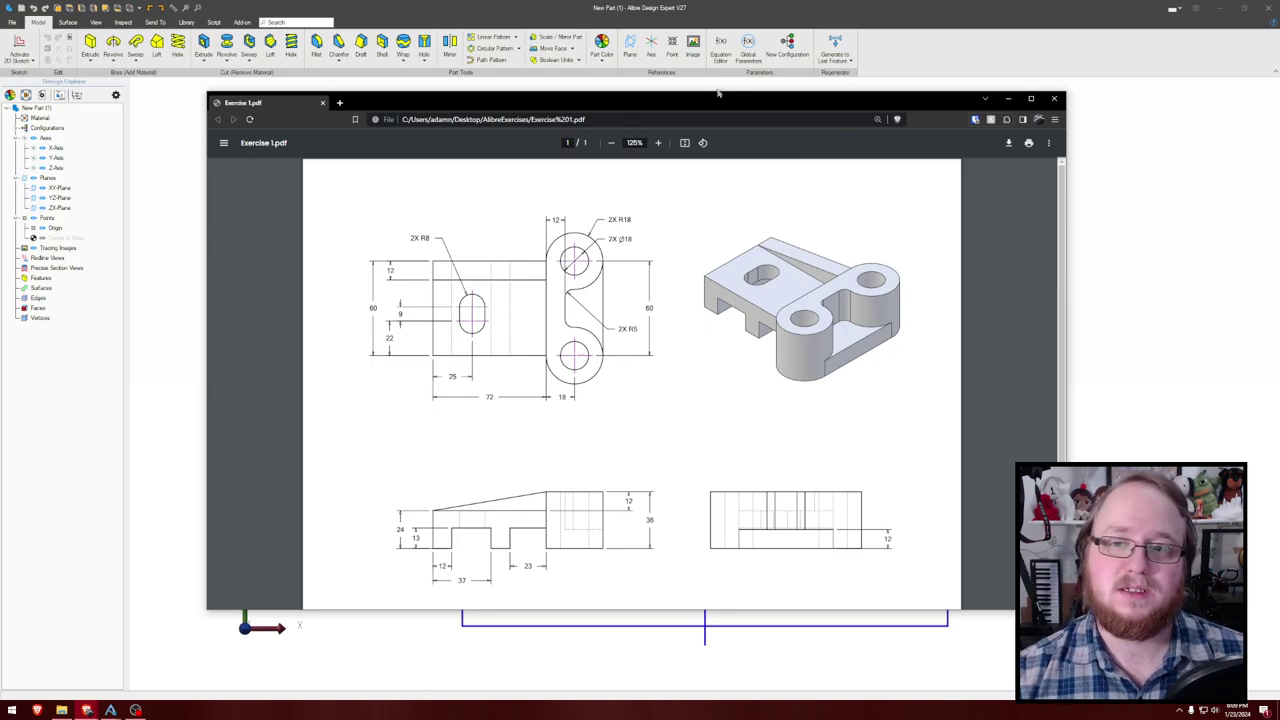
# Step: Start a sketch on the XY-Plane and draw a rectangle about 74 mm wide, centred on the origin
pyautogui.moveTo(730, 103)
pyautogui.mouseDown()
pyautogui.moveTo(357, 46)
pyautogui.moveTo(0, 76)
pyautogui.mouseUp()
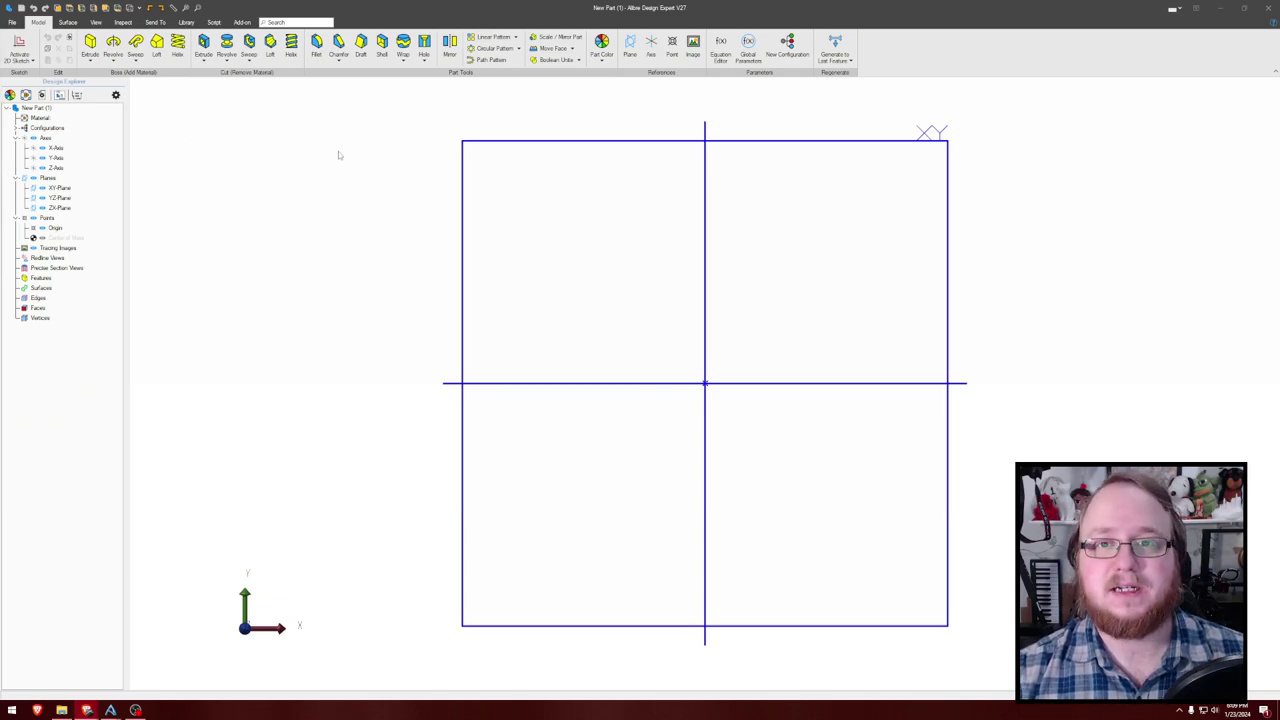
pyautogui.moveTo(418, 236); pyautogui.dragTo(423, 243, button='middle')
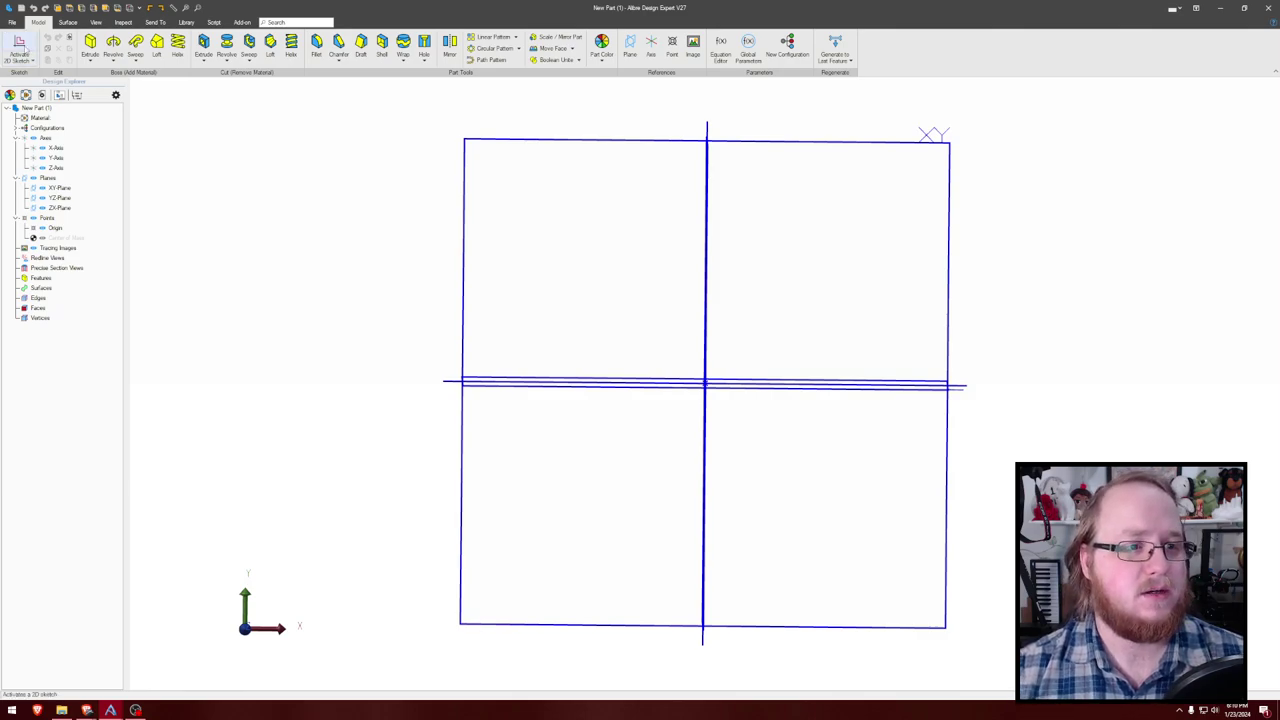
pyautogui.click(942, 145)
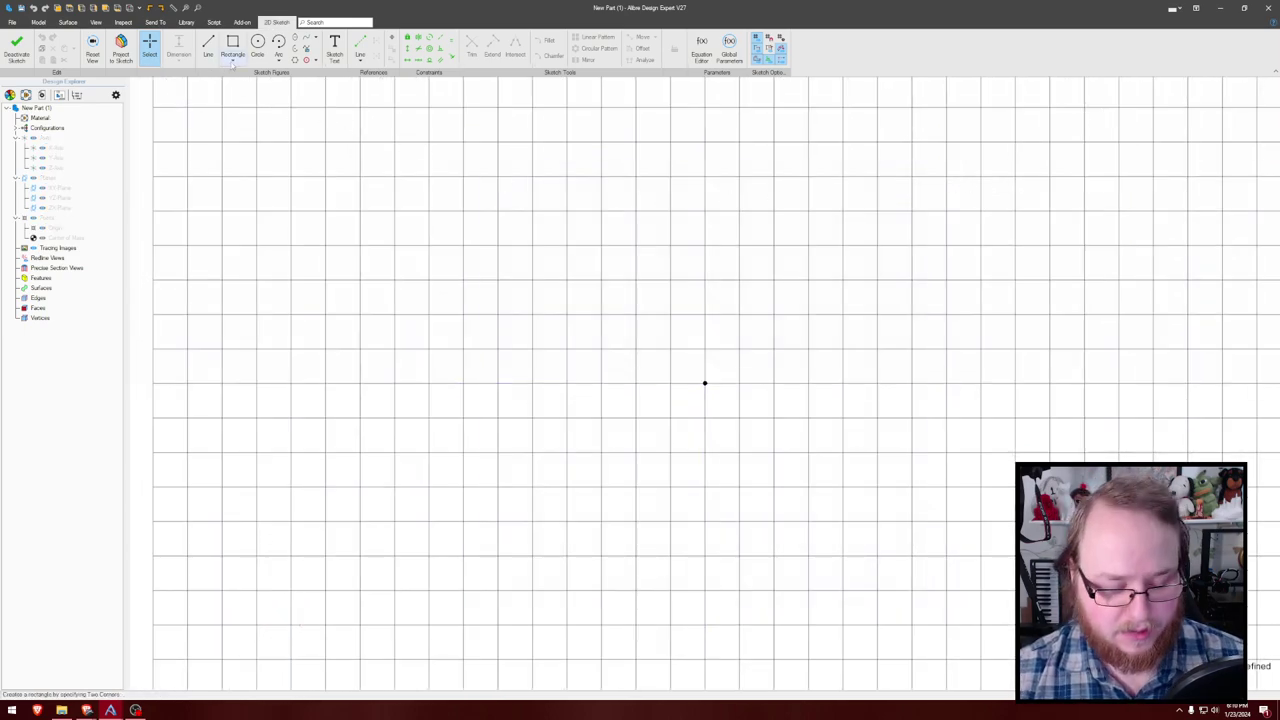
pyautogui.click(233, 57)
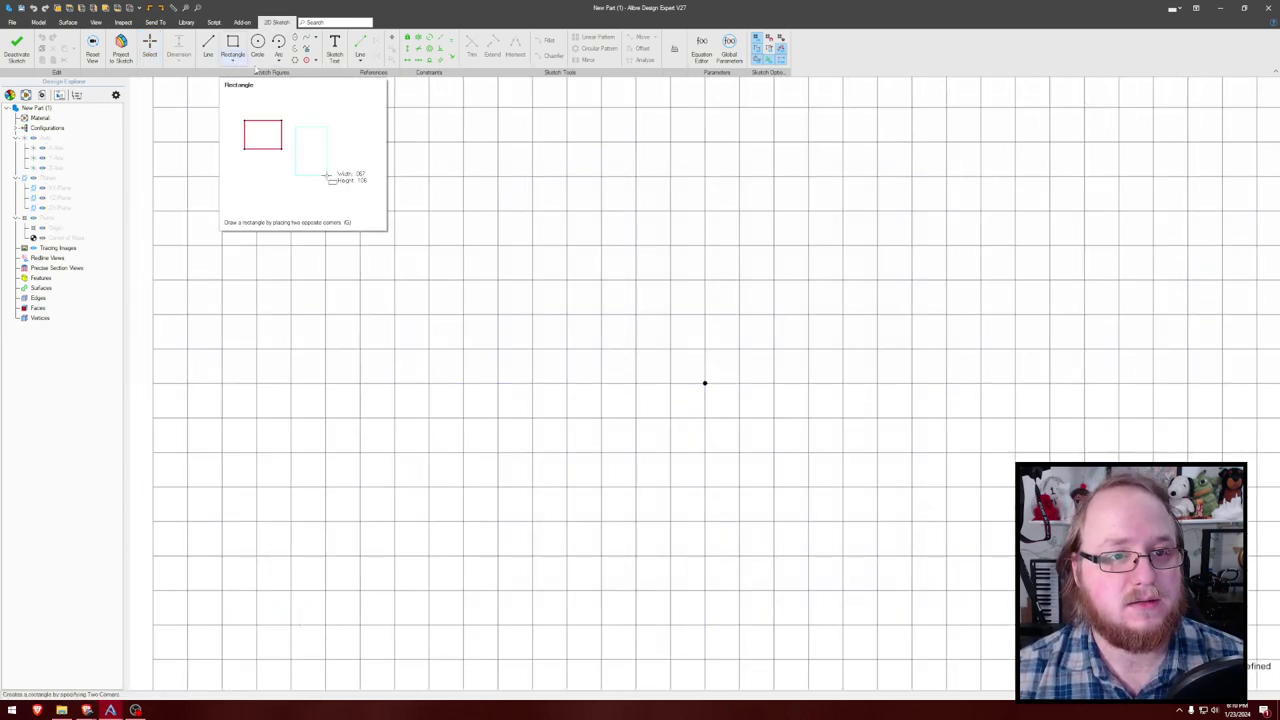
pyautogui.click(705, 383)
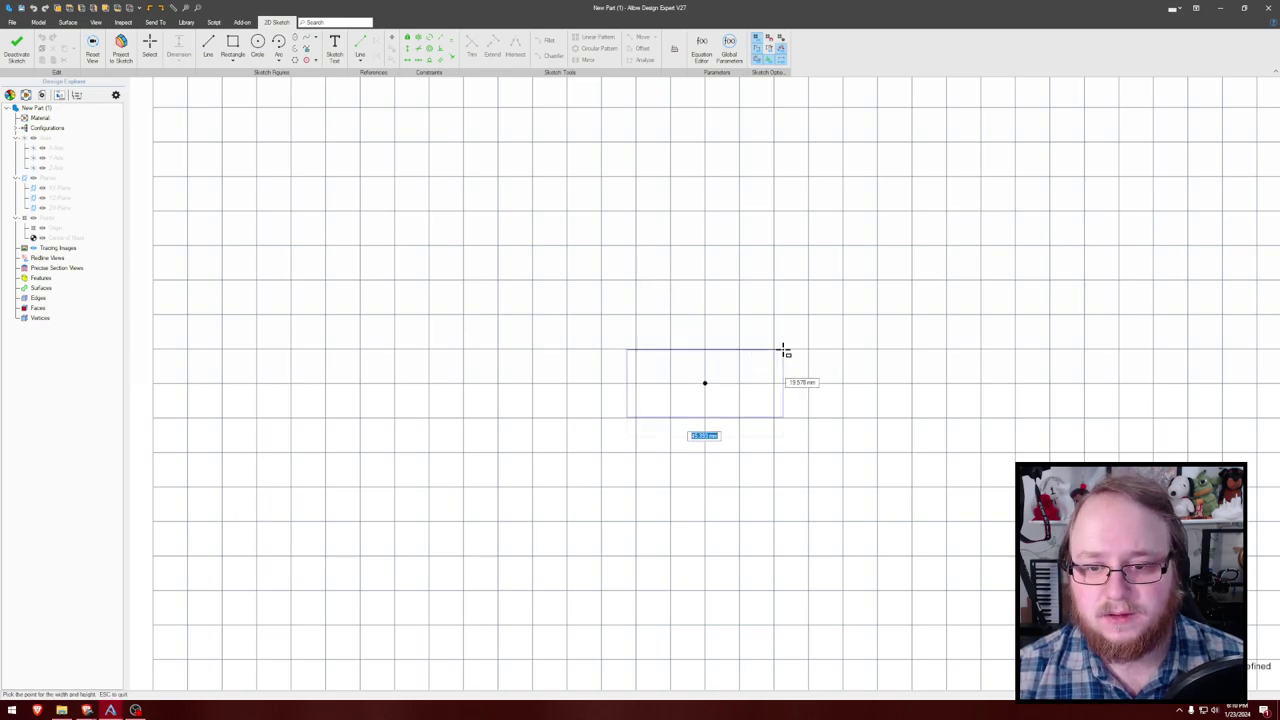
pyautogui.click(832, 303)
pyautogui.press('Escape')
# Step: Dimension the rectangle to 60 mm high and 72 mm wide
pyautogui.press('d')
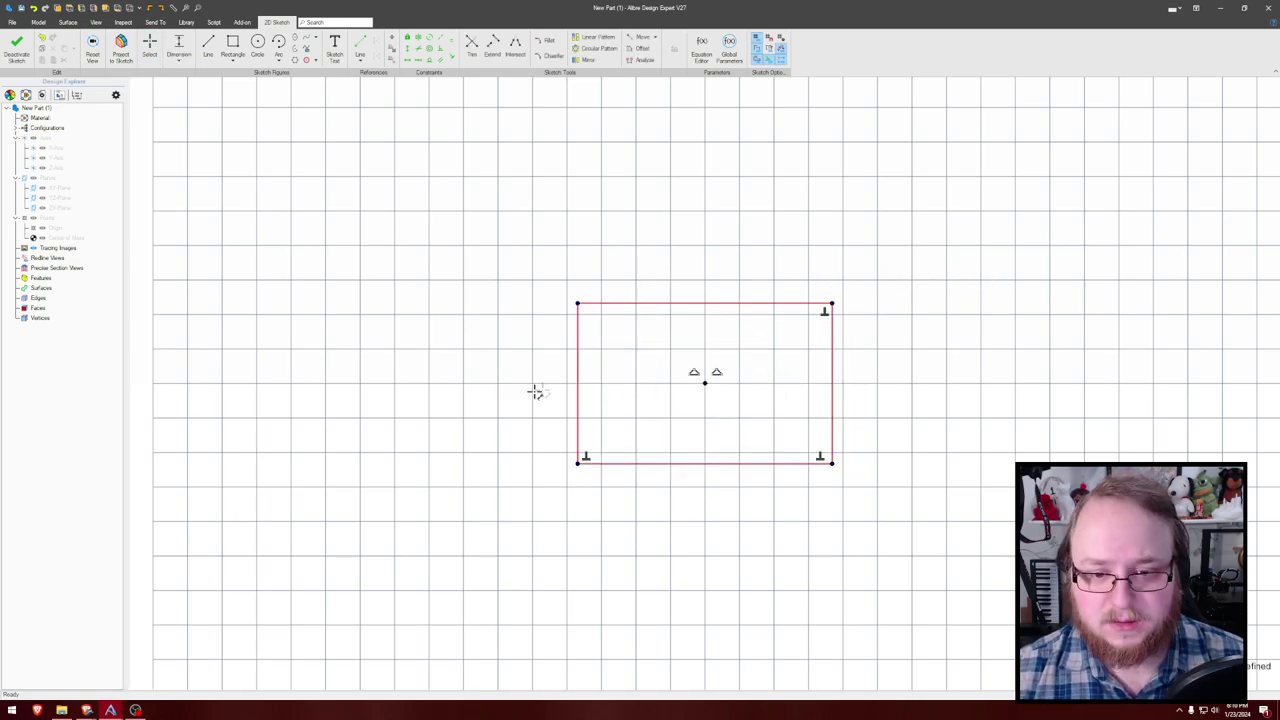
pyautogui.click(577, 388)
pyautogui.click(470, 381)
pyautogui.write('80')
pyautogui.press('Return')
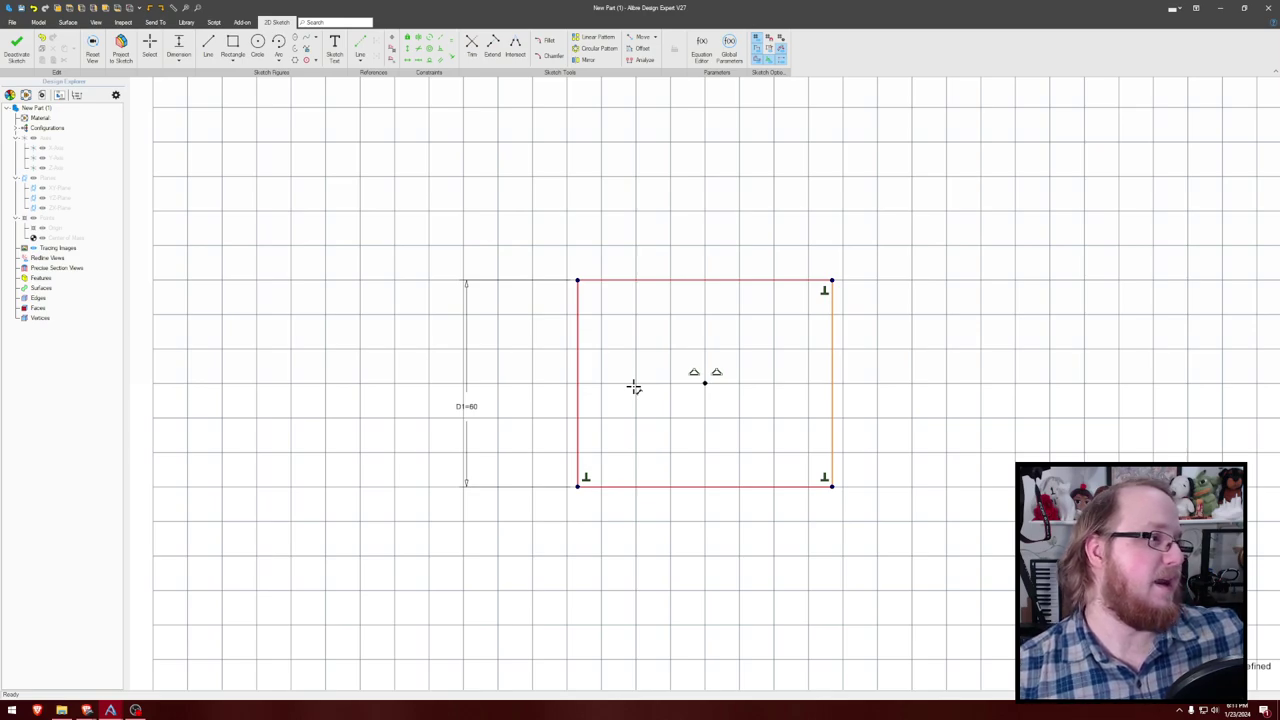
pyautogui.click(709, 487)
pyautogui.click(707, 530)
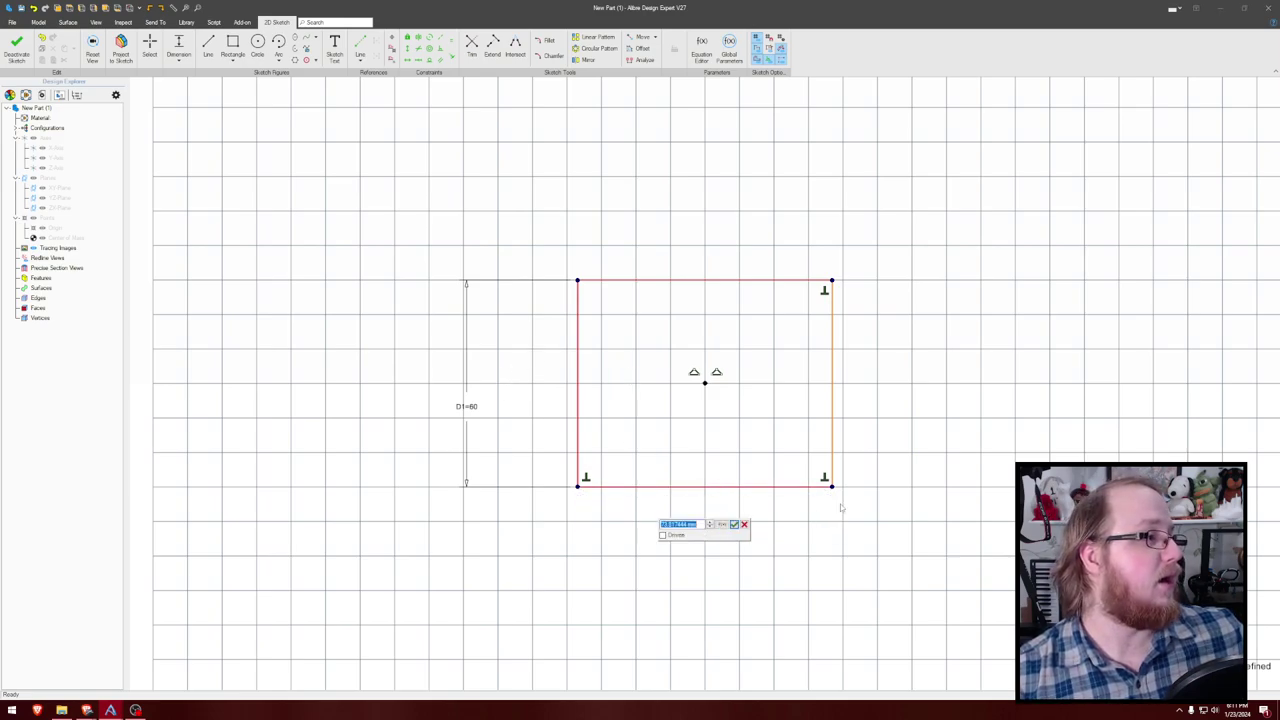
pyautogui.write('72')
pyautogui.press('Return')
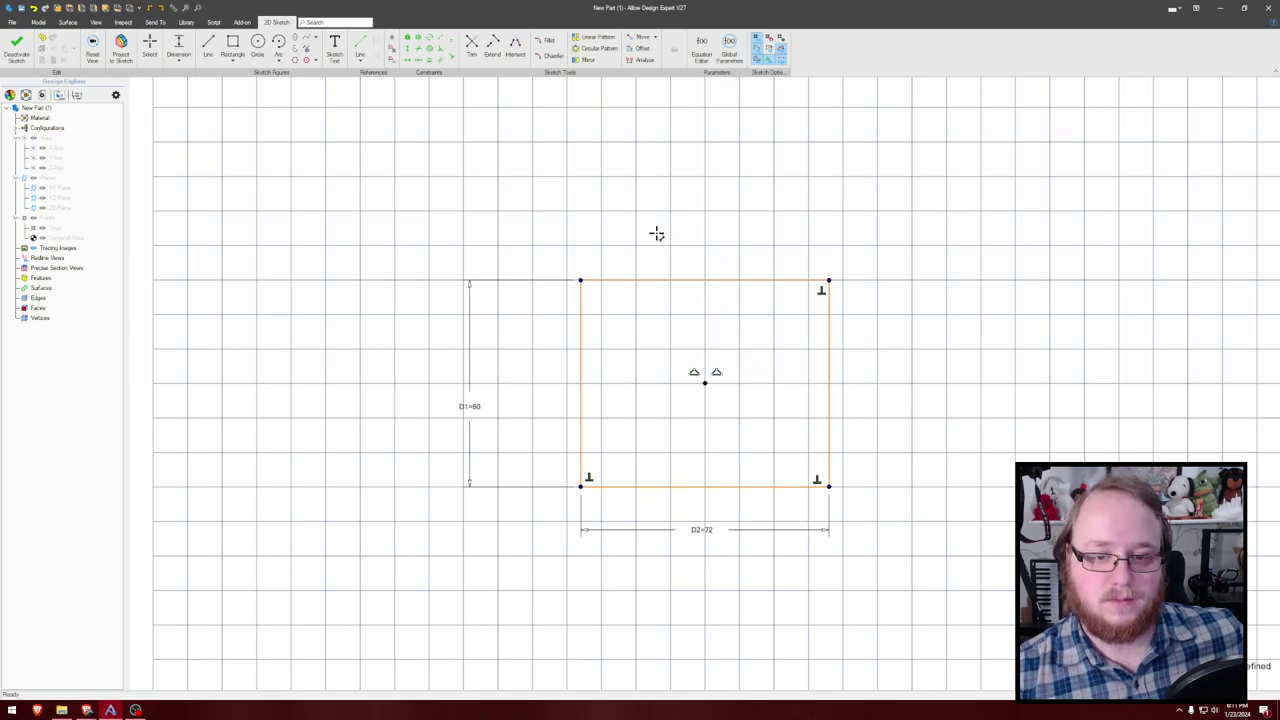
pyautogui.press('Escape')
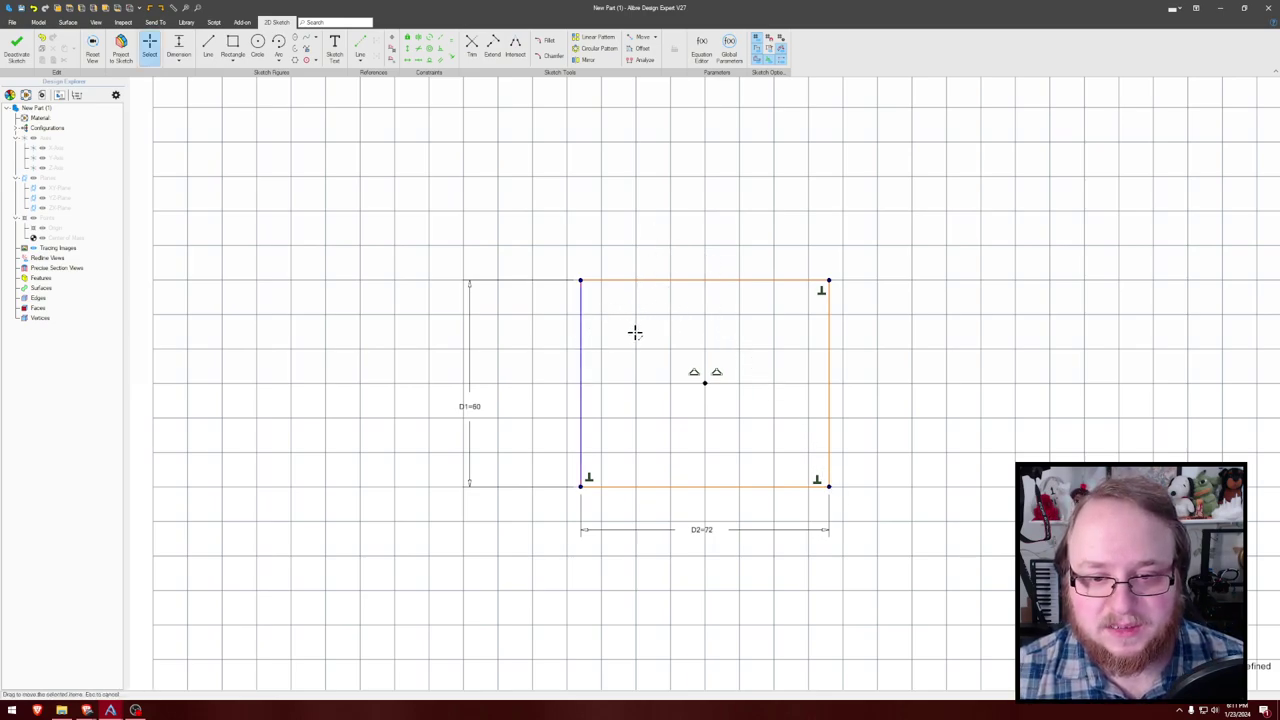
# Step: Apply a horizontal constraint to the rectangle's upper edge and finish the sketch
pyautogui.moveTo(580, 280)
pyautogui.mouseDown()
pyautogui.moveTo(594, 278)
pyautogui.moveTo(596, 293)
pyautogui.mouseUp()
pyautogui.hotkey('ctrl', 'z')
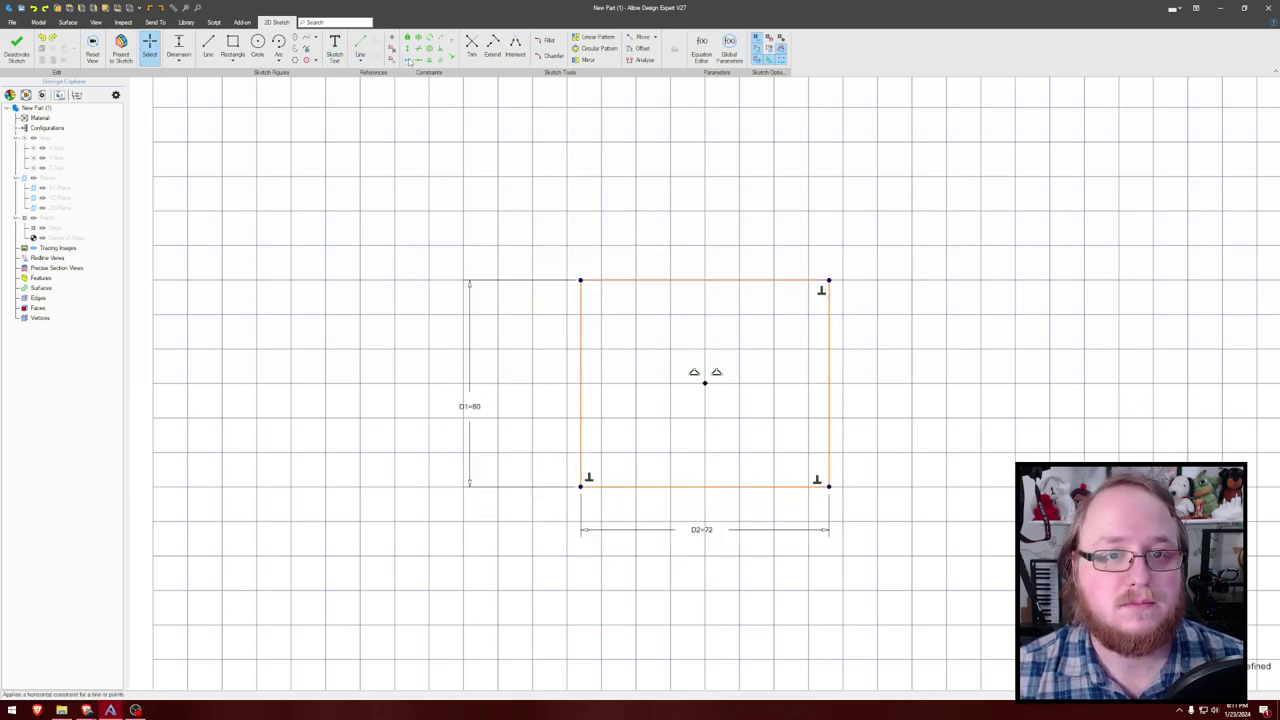
pyautogui.click(407, 60)
pyautogui.click(637, 281)
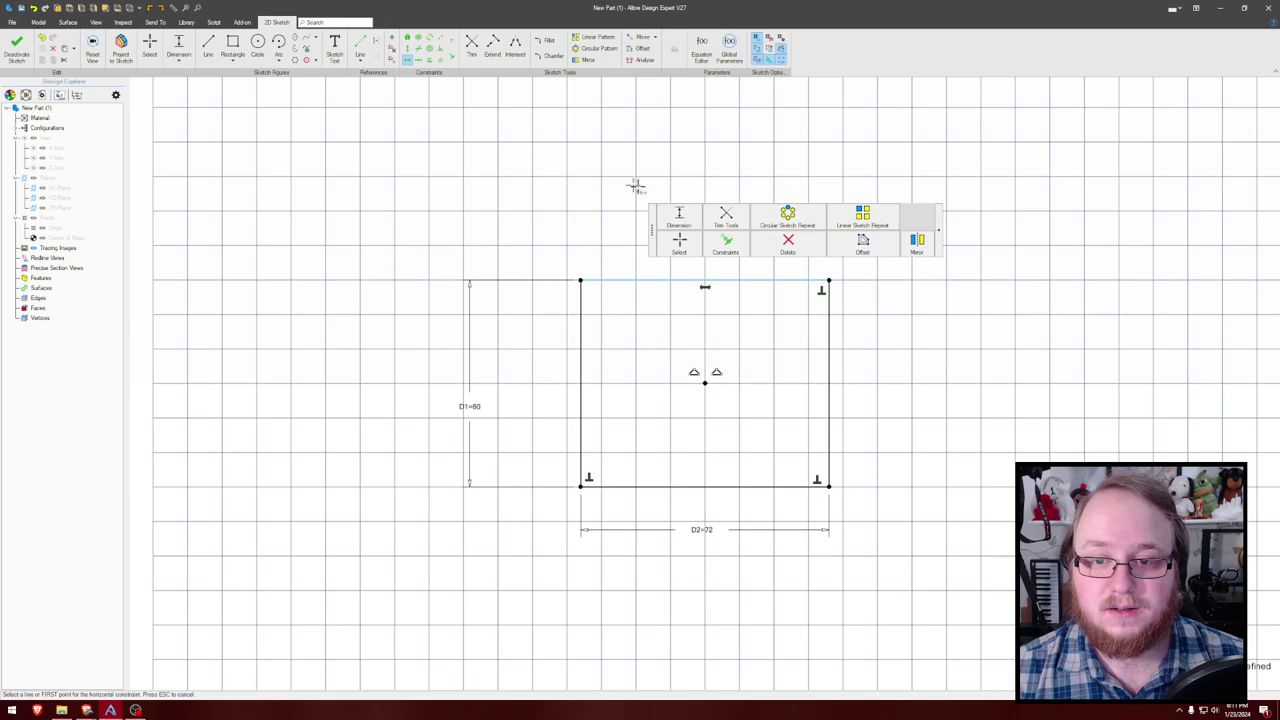
pyautogui.click(17, 48)
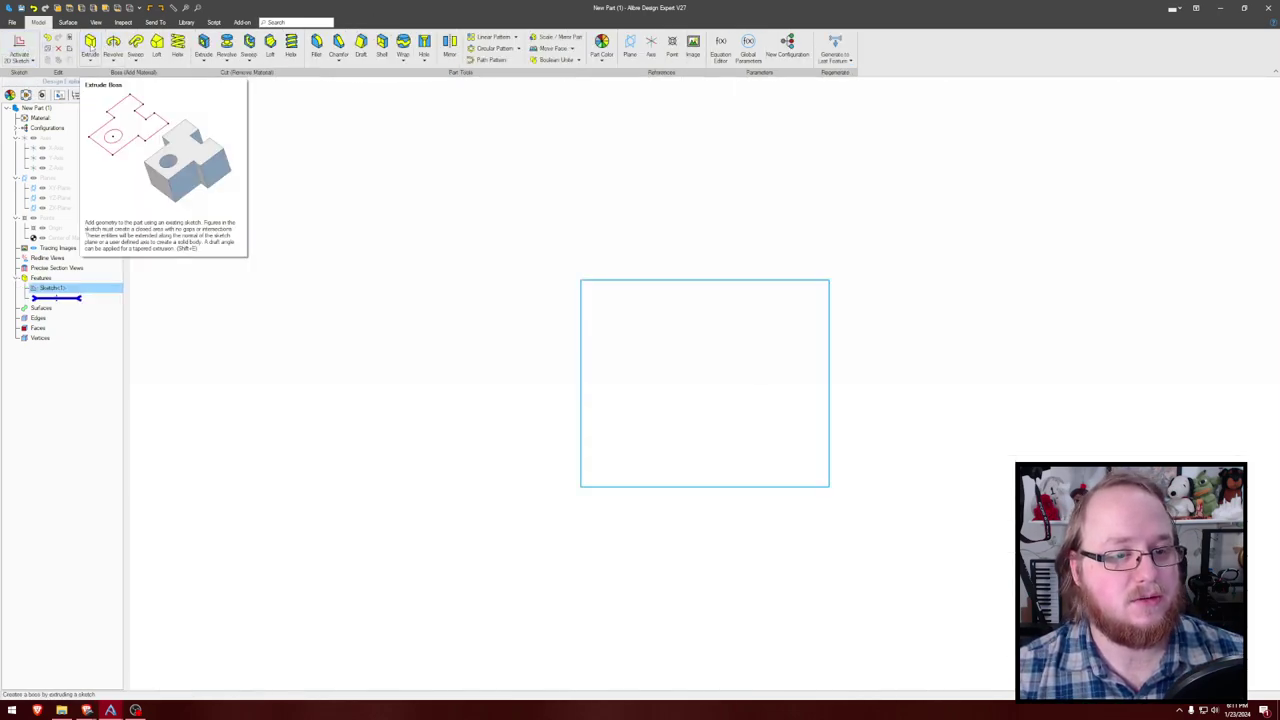
# Step: Extrude the rectangle sketch into a solid plate and delete that extrusion
pyautogui.click(90, 45)
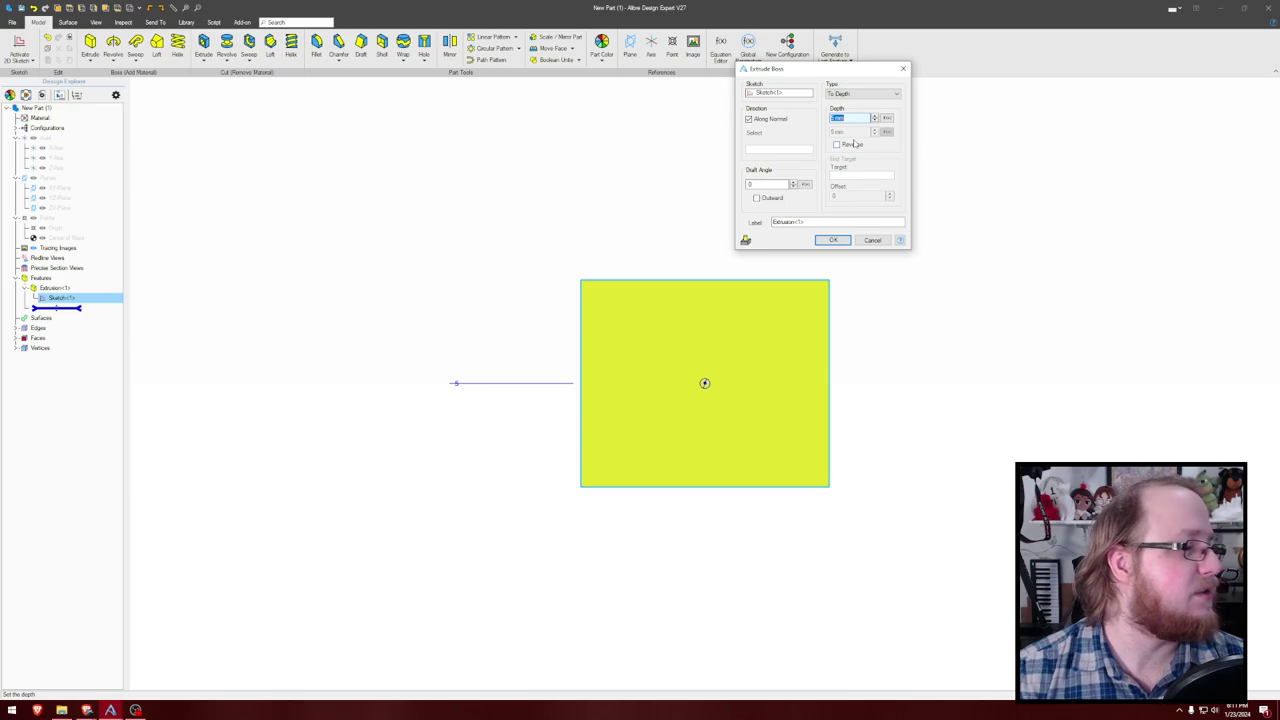
pyautogui.press('Return')
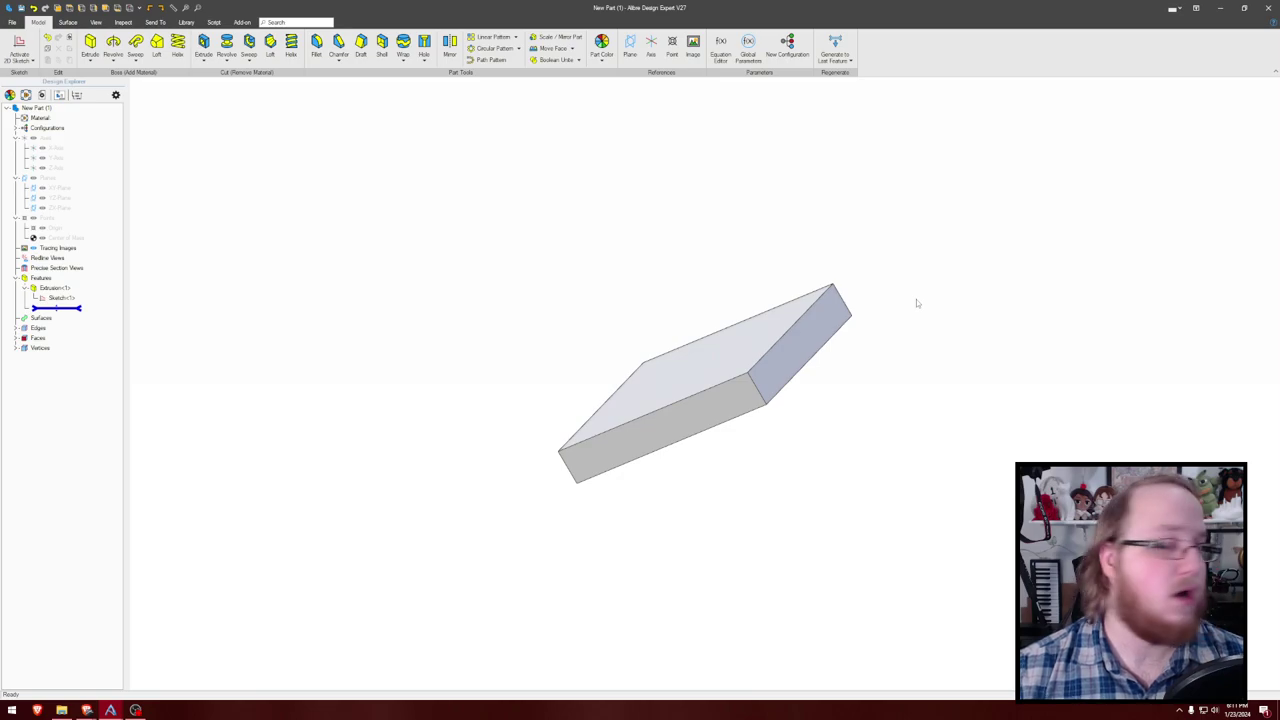
pyautogui.moveTo(880, 266)
pyautogui.mouseDown(button='right')
pyautogui.moveTo(903, 274)
pyautogui.moveTo(877, 266)
pyautogui.moveTo(881, 276)
pyautogui.mouseUp(button='right')
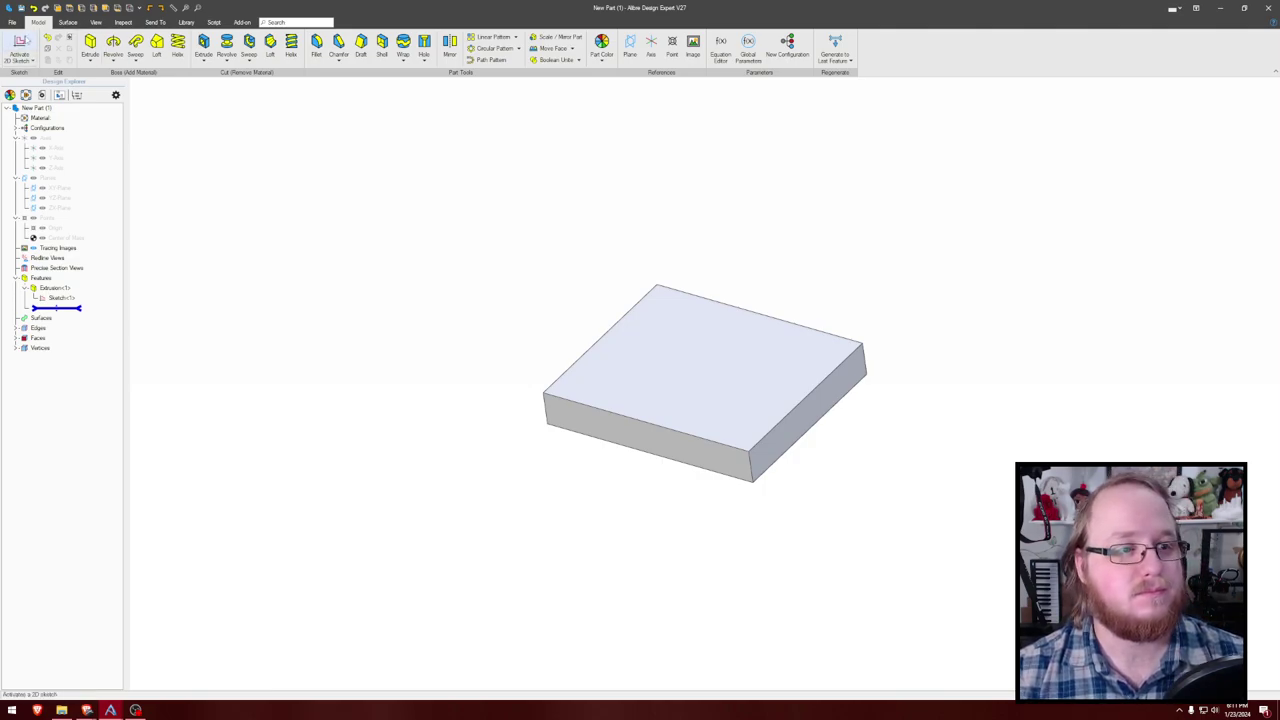
pyautogui.click(66, 288)
pyautogui.press('Delete')
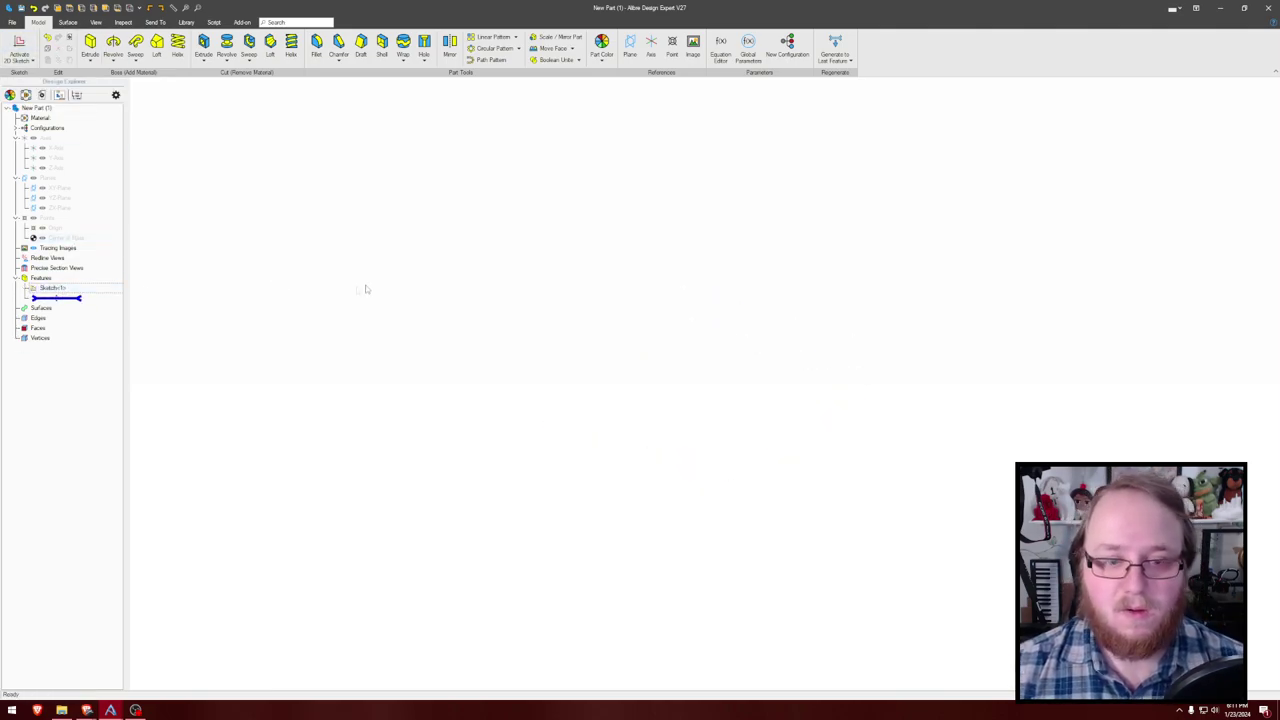
# Step: Show the reference planes and axes and start a new sketch on the ZX-Plane
pyautogui.hotkey('ctrl', 'shift', 'r')
pyautogui.moveTo(463, 284); pyautogui.dragTo(496, 269, button='middle')
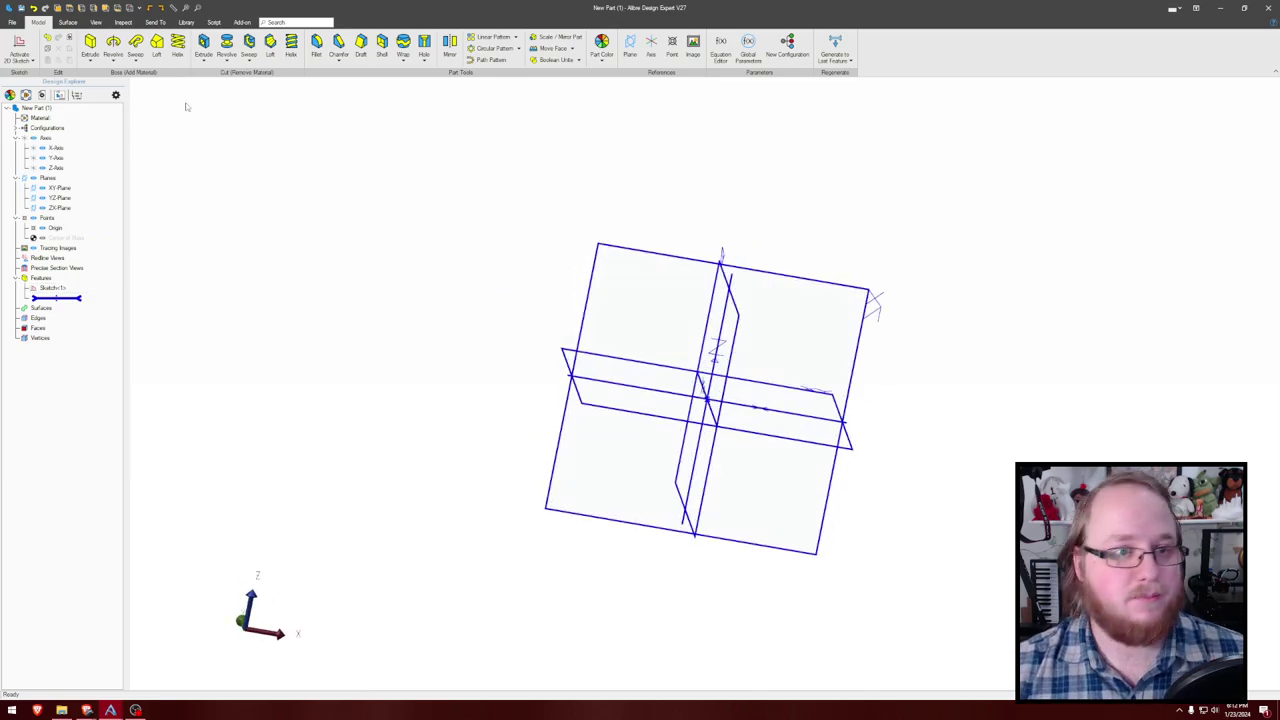
pyautogui.click(19, 48)
pyautogui.click(871, 300)
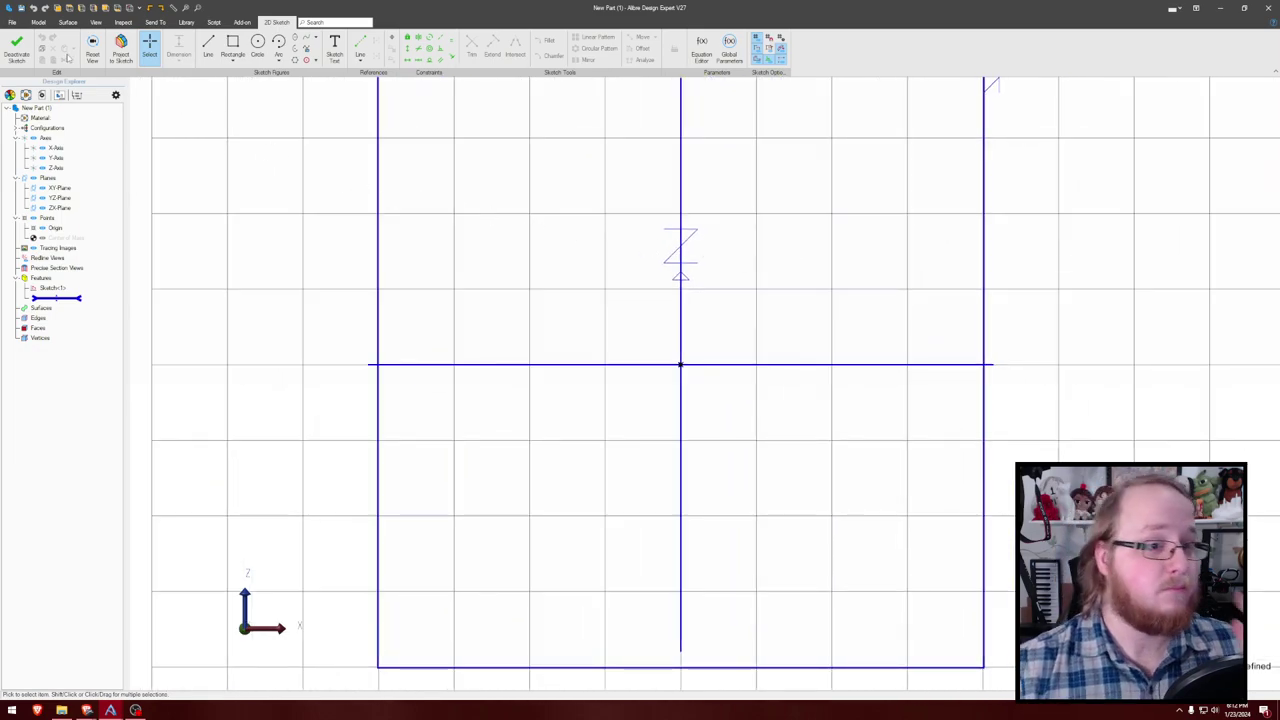
# Step: Draw a closed line profile from the origin, about 44 mm wide and 15 mm high, with two legs below a flat upper edge
pyautogui.click(208, 44)
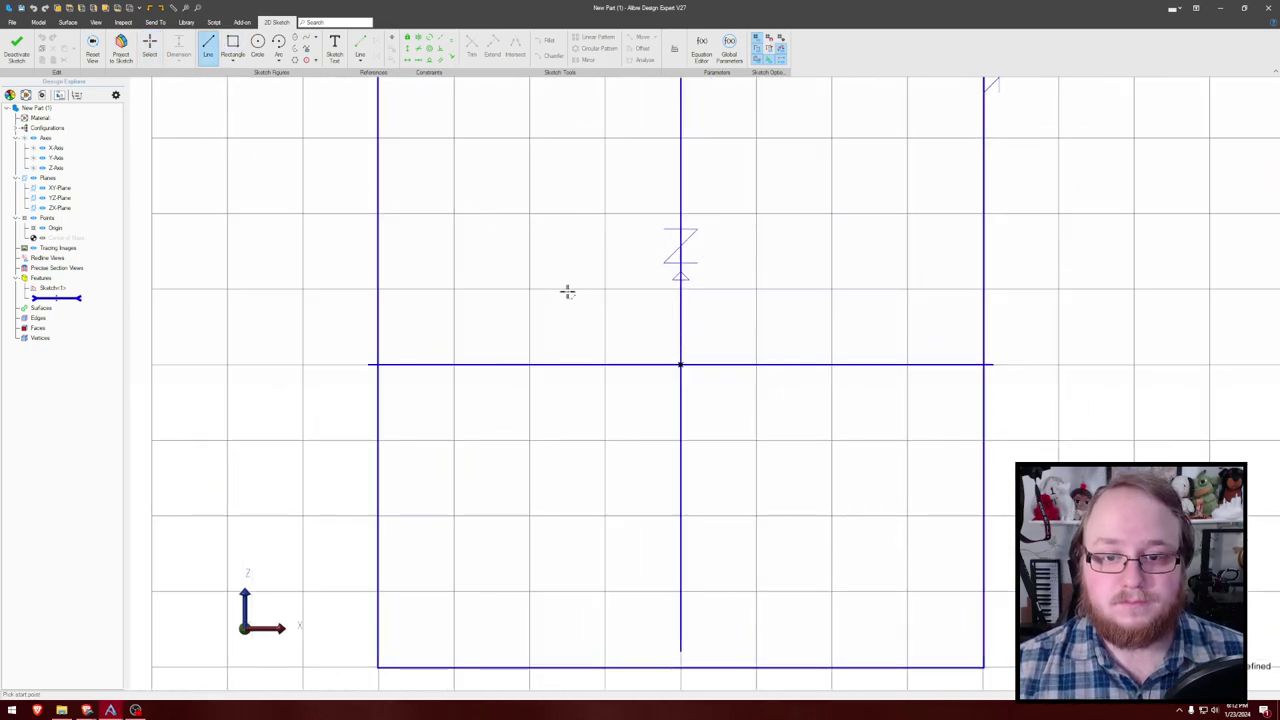
pyautogui.click(680, 363)
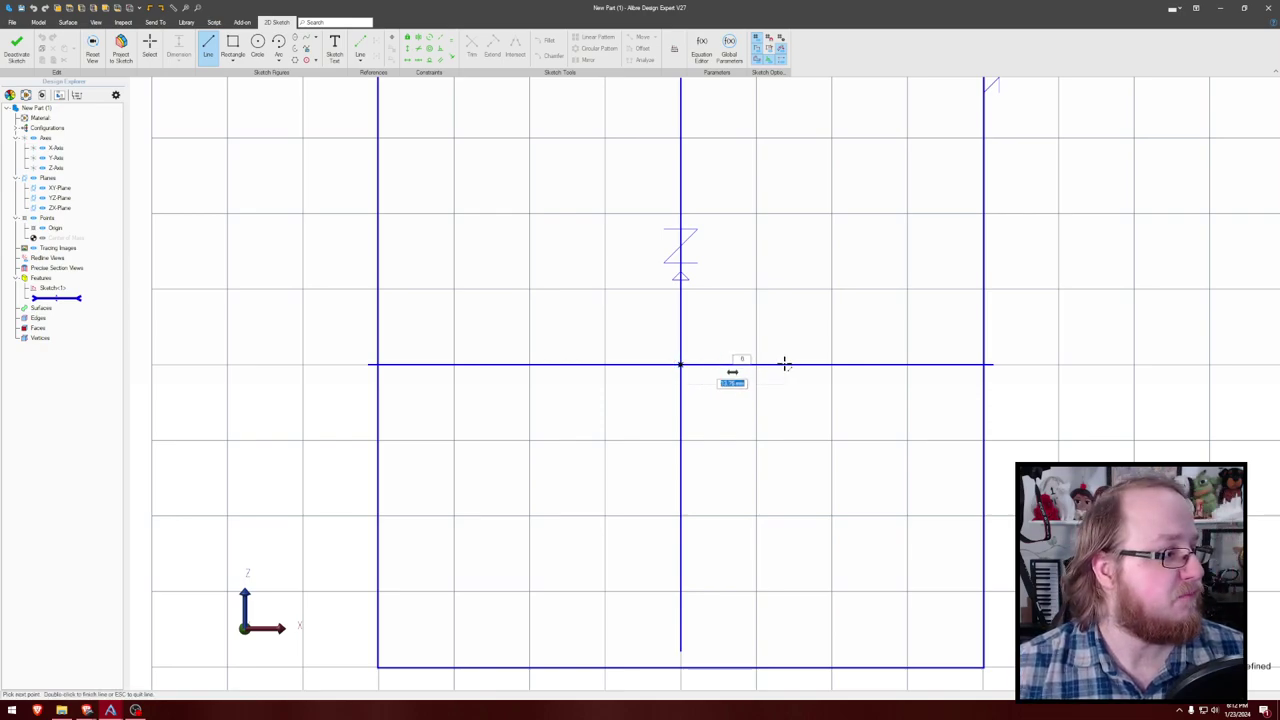
pyautogui.click(784, 364)
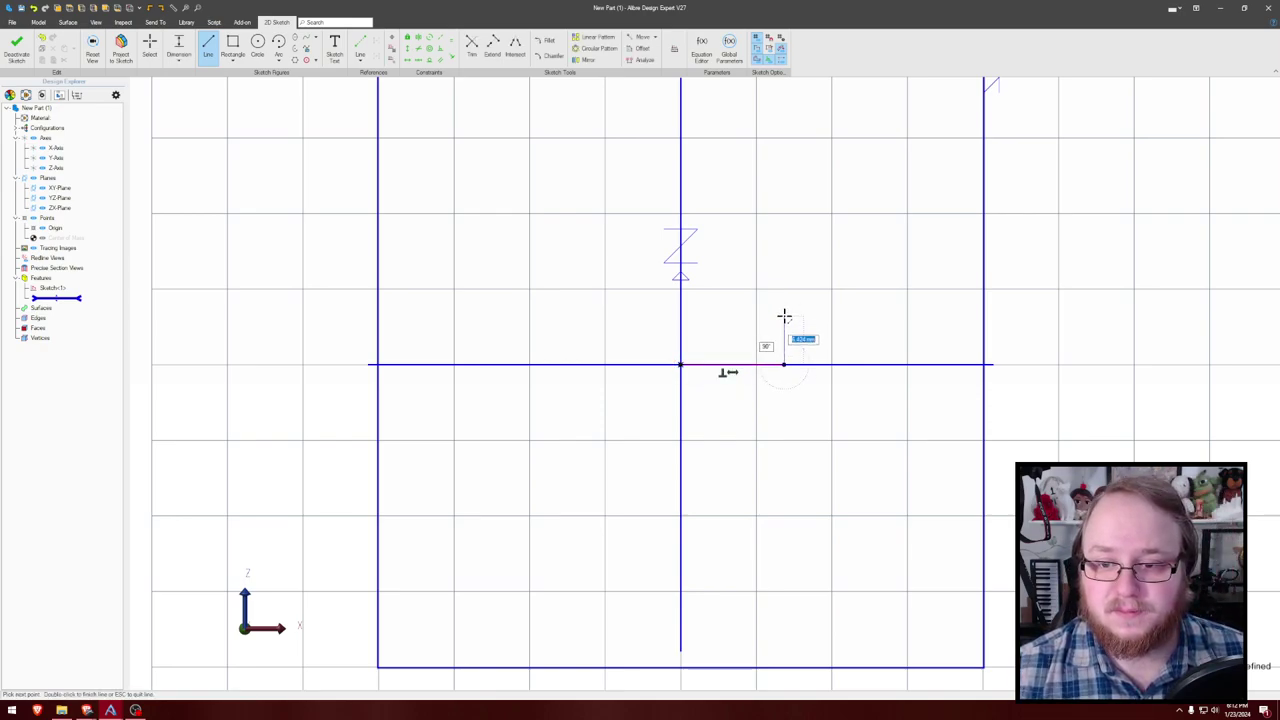
pyautogui.click(784, 318)
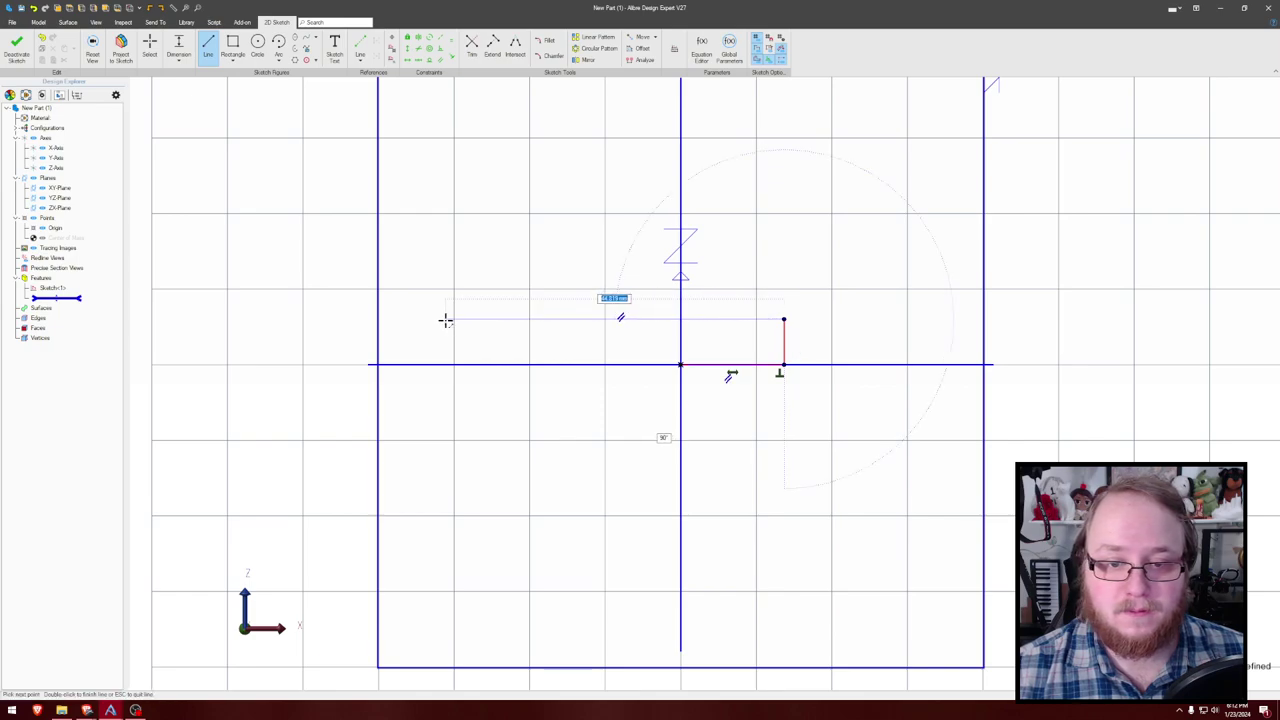
pyautogui.click(449, 319)
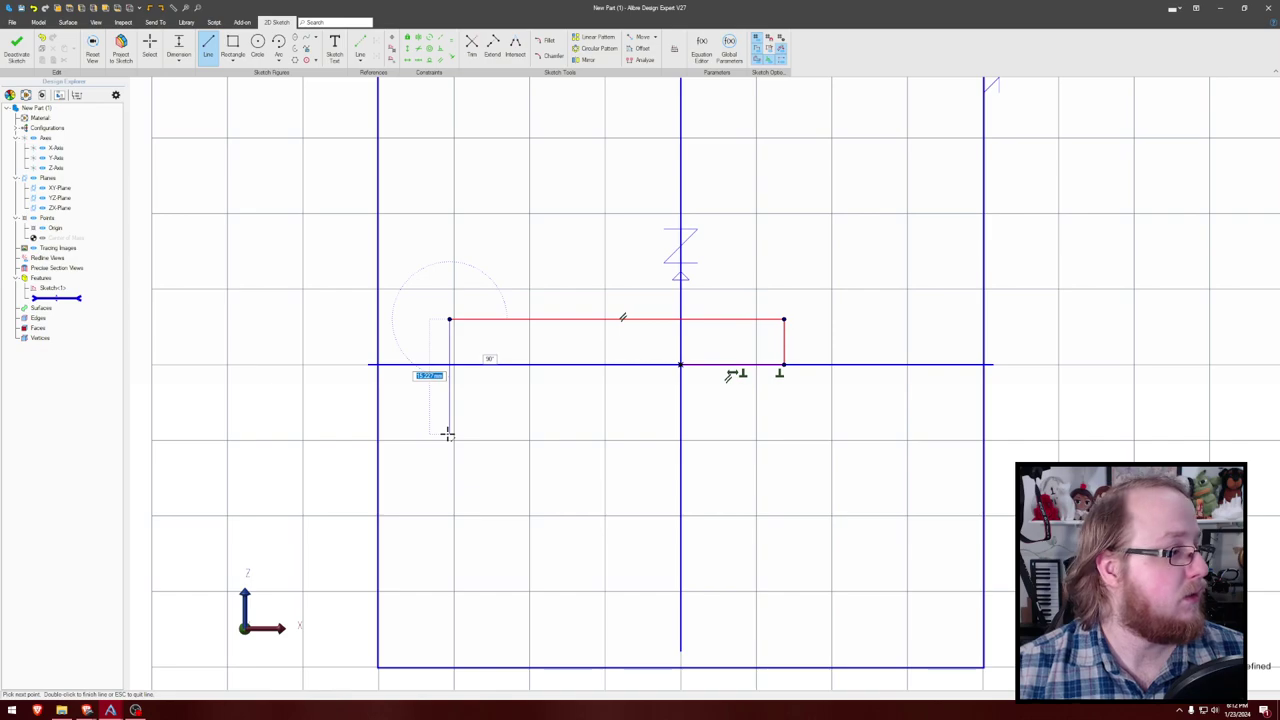
pyautogui.click(449, 433)
pyautogui.click(516, 434)
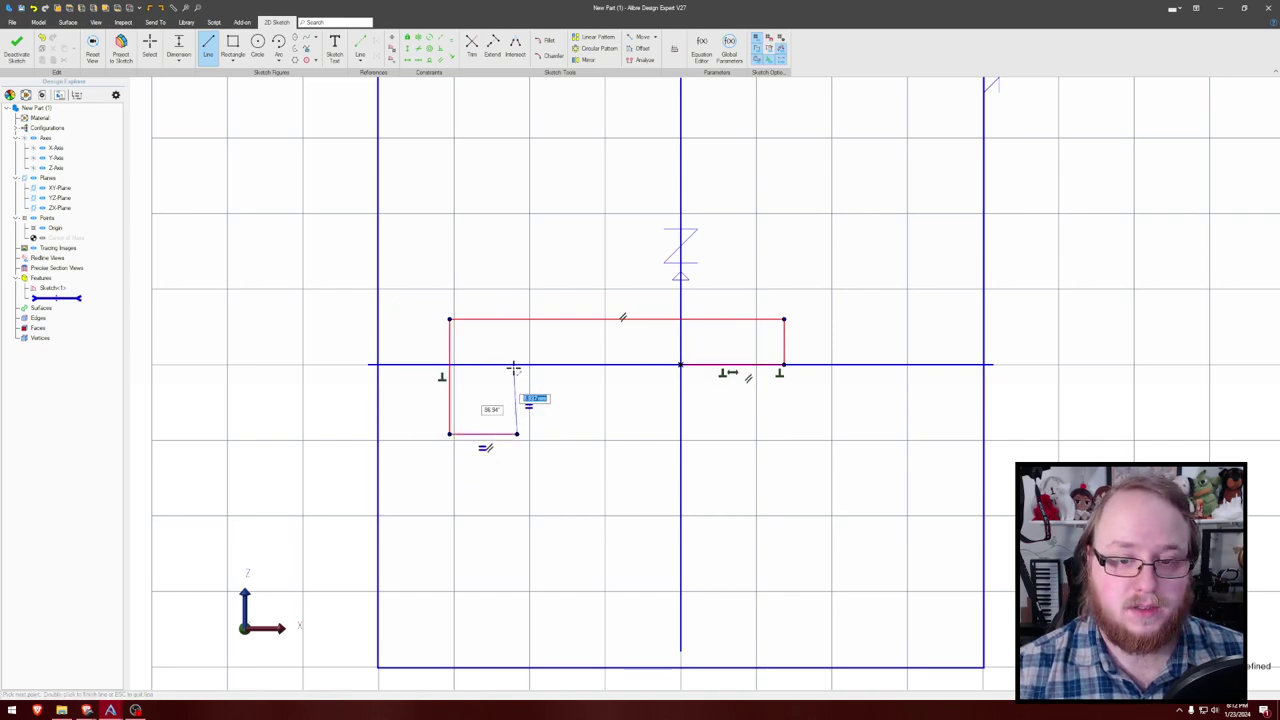
pyautogui.click(516, 376)
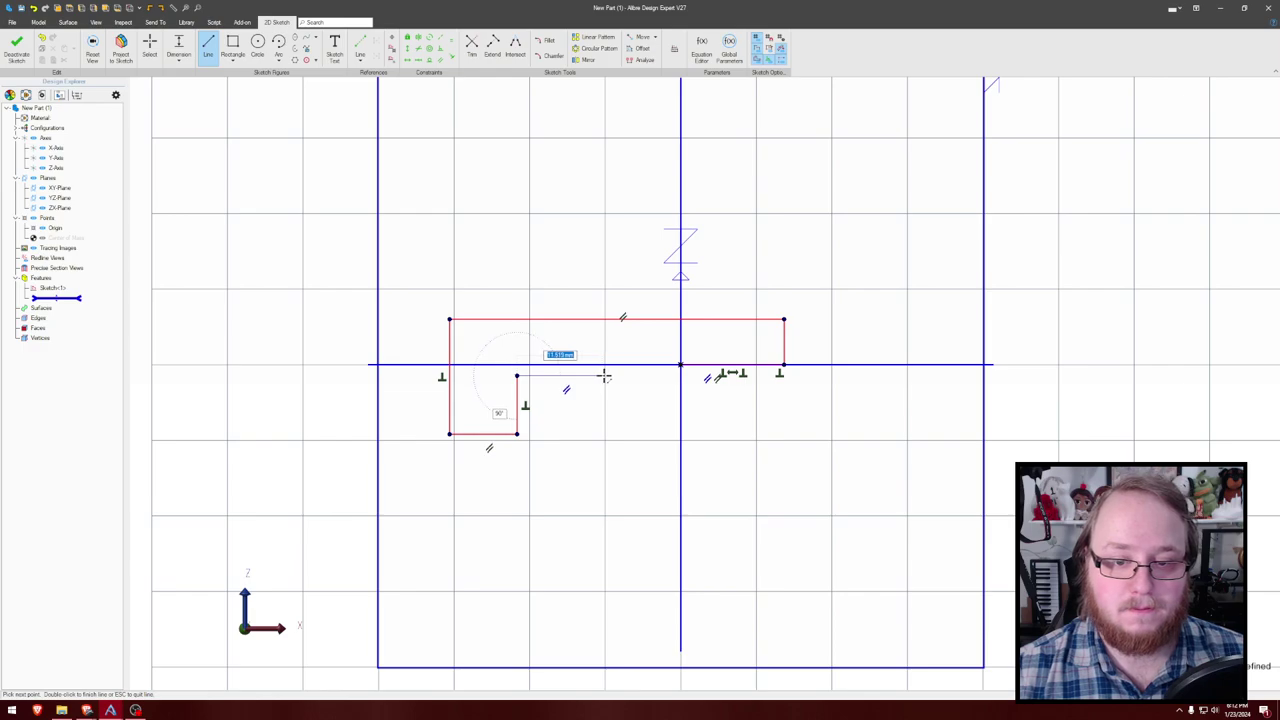
pyautogui.click(604, 376)
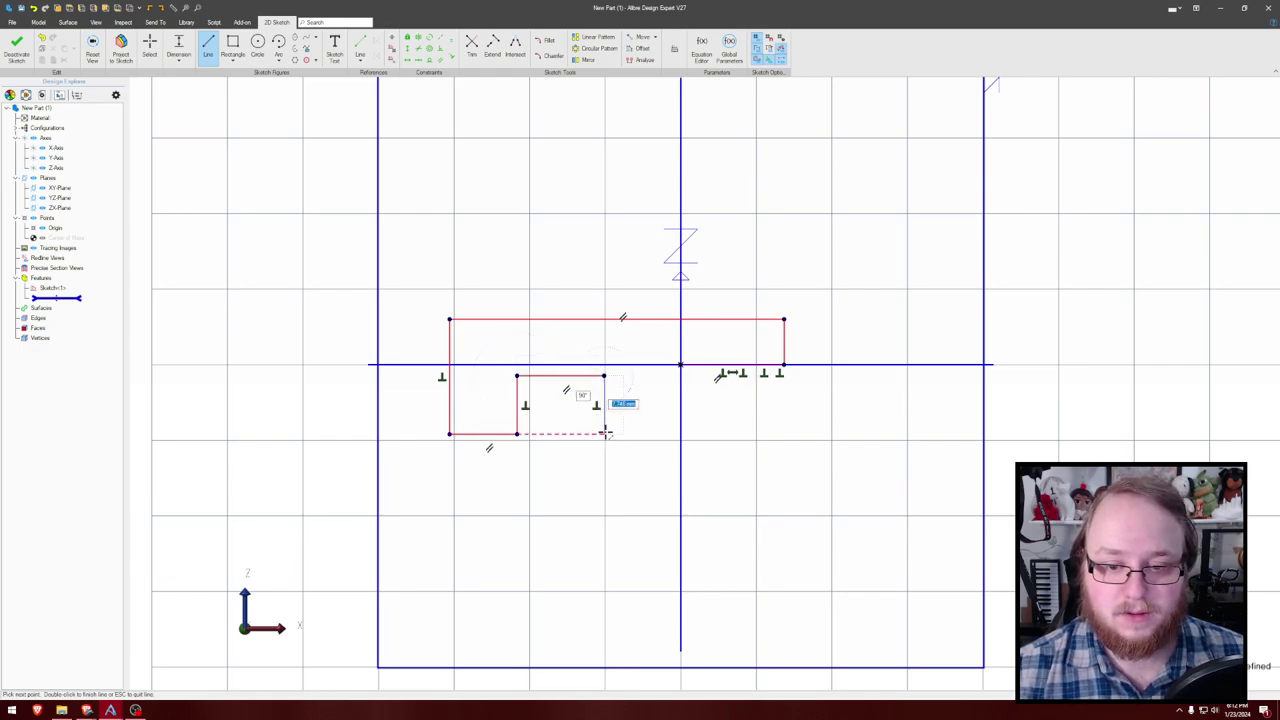
pyautogui.click(604, 433)
pyautogui.click(681, 433)
pyautogui.click(681, 365)
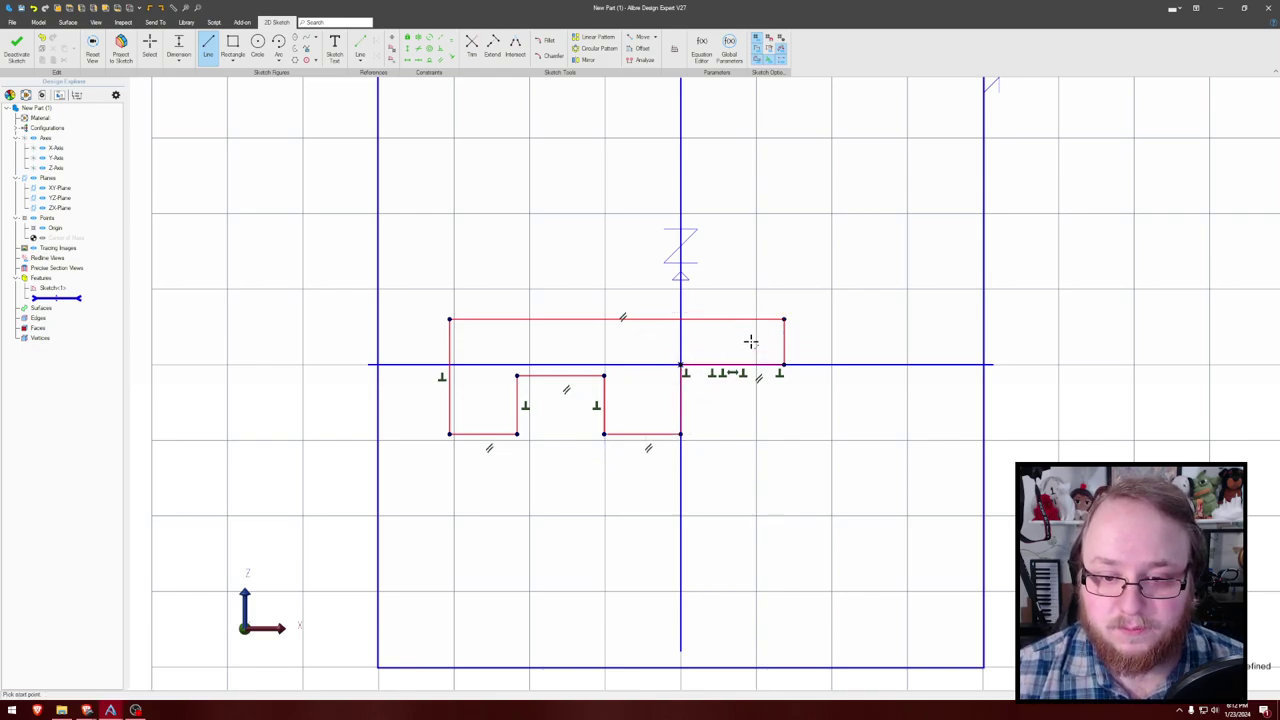
pyautogui.press('Escape')
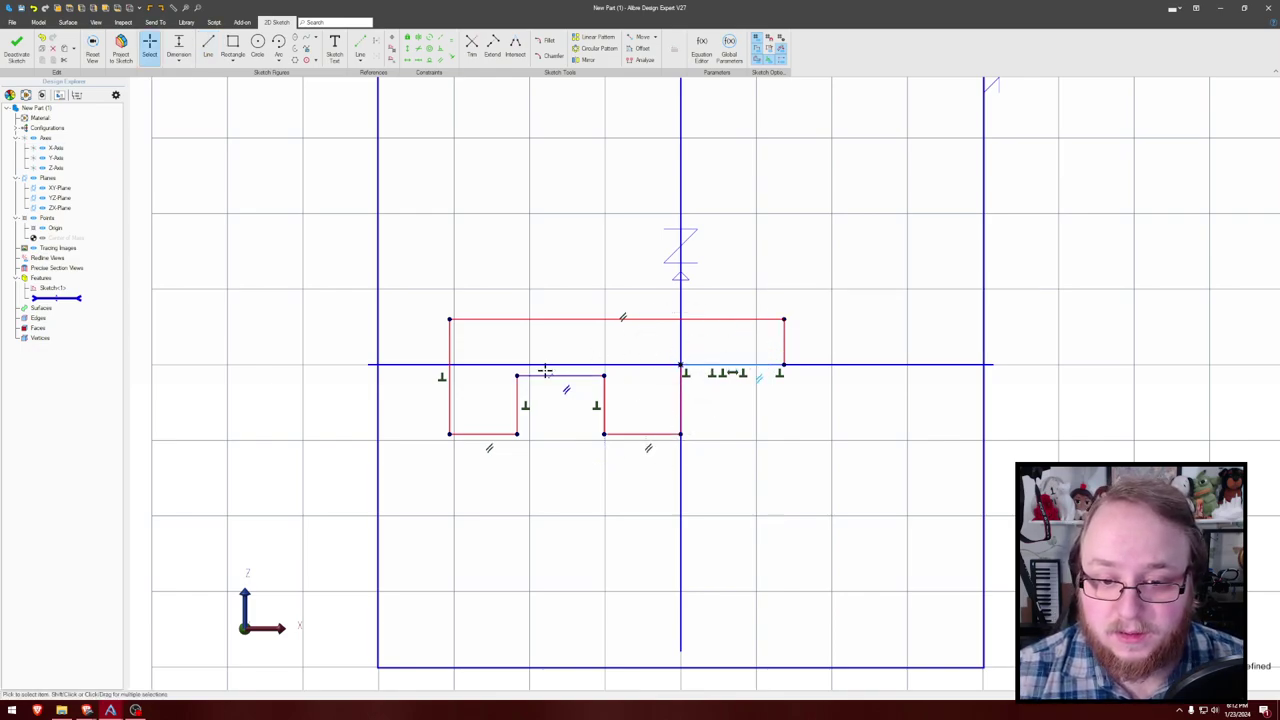
# Step: Make the edge between the two legs collinear with the profile's horizontal edge starting at the origin
pyautogui.click(553, 374)
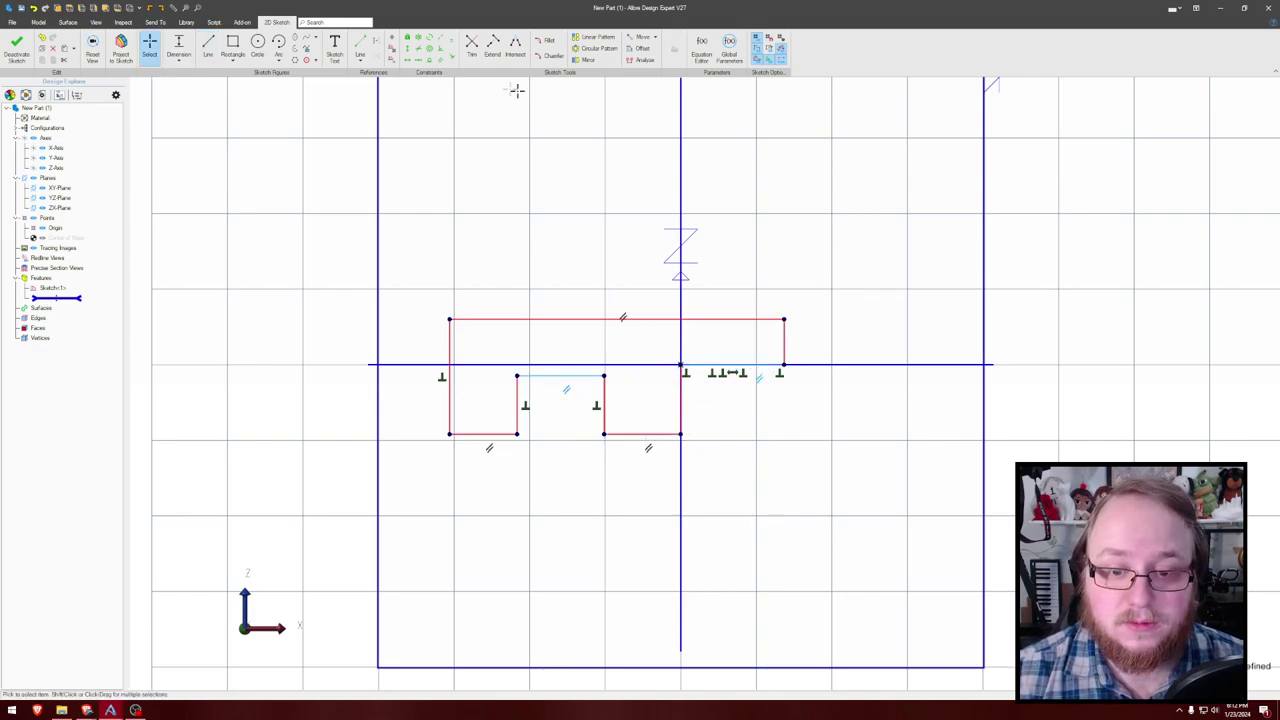
pyautogui.click(443, 41)
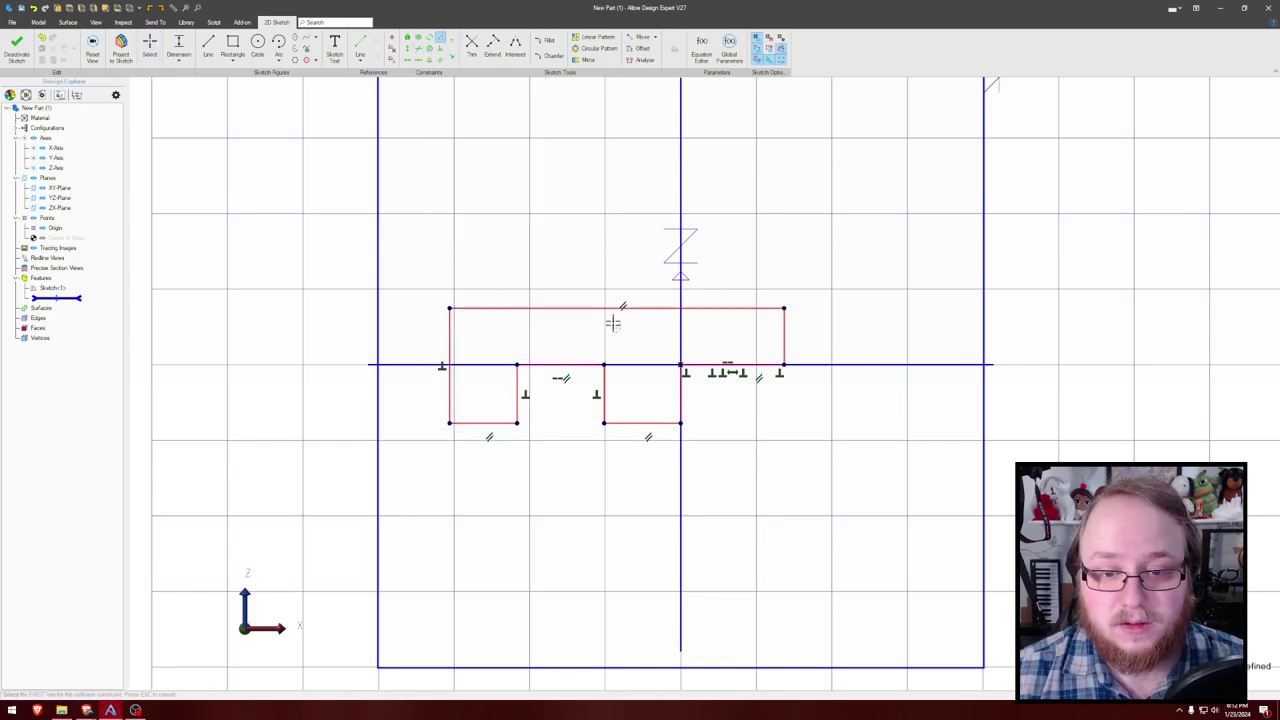
pyautogui.press('Escape')
# Step: Try to make the vertical edges of the two legs equal in length
pyautogui.click(517, 388)
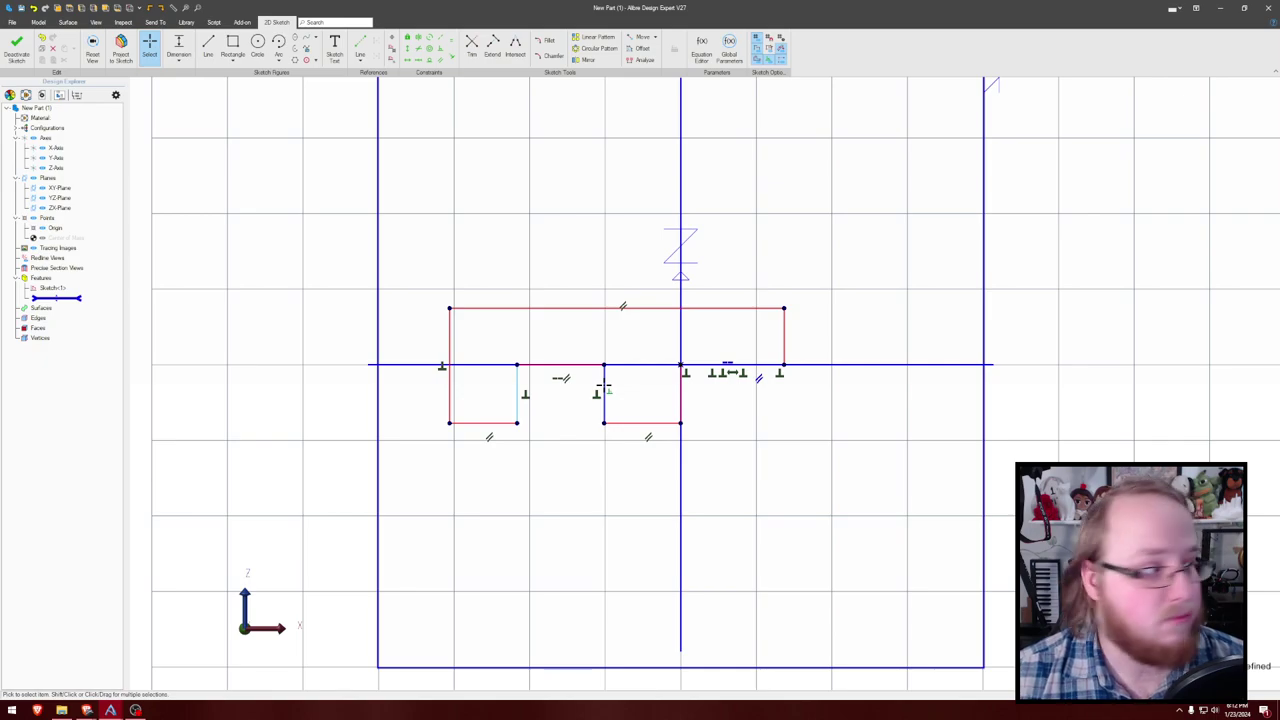
pyautogui.click(603, 388)
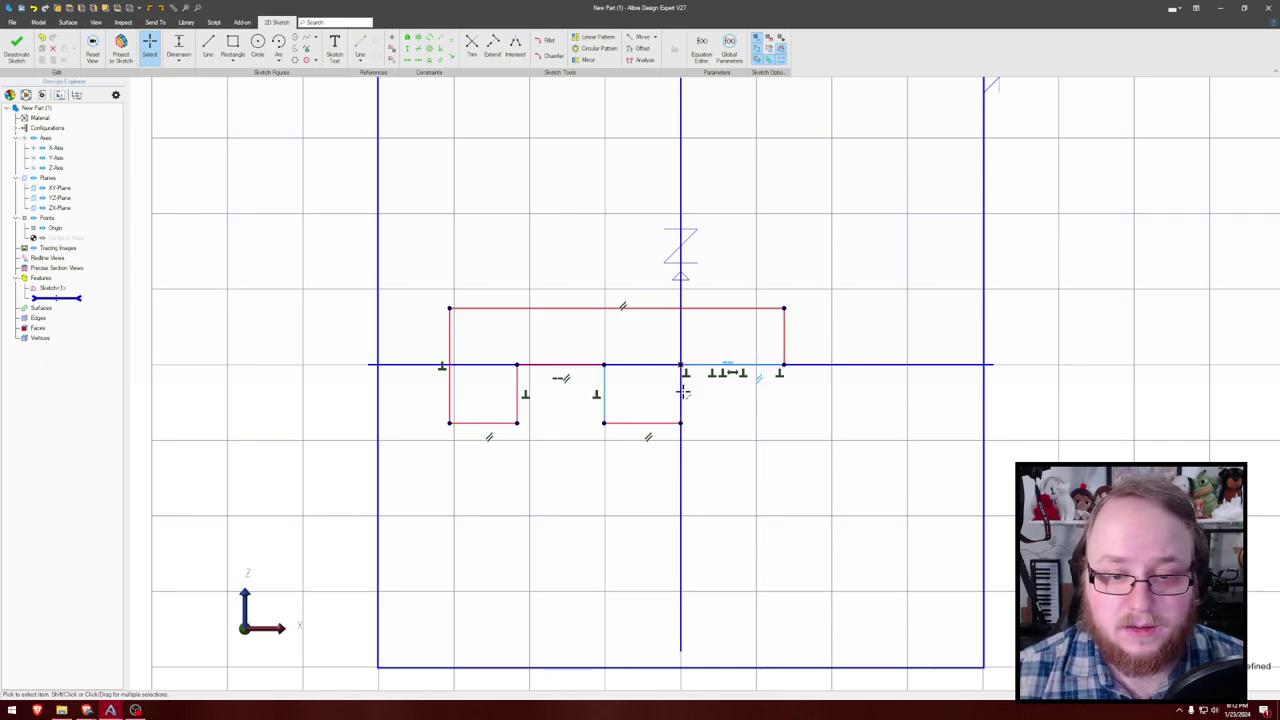
pyautogui.keyDown('shift'); pyautogui.click(681, 392); pyautogui.keyUp('shift')
pyautogui.keyDown('shift'); pyautogui.click(518, 388); pyautogui.keyUp('shift')
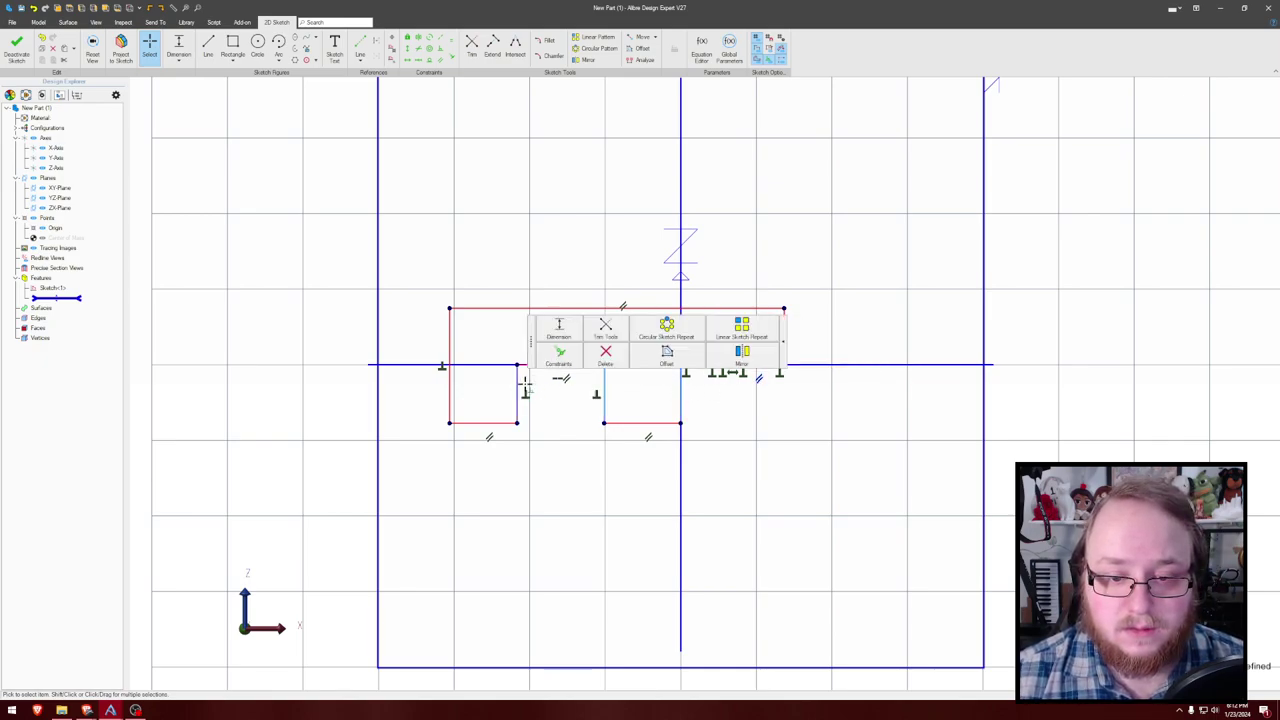
pyautogui.click(451, 40)
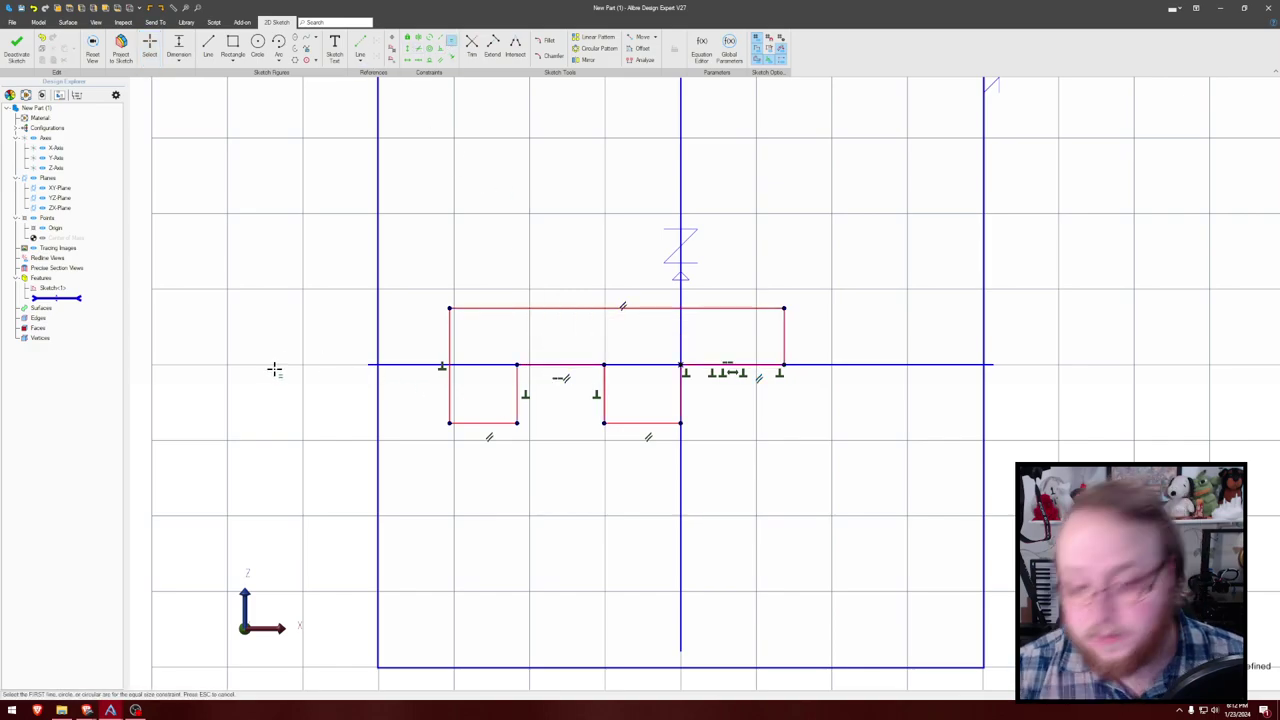
pyautogui.press('Escape')
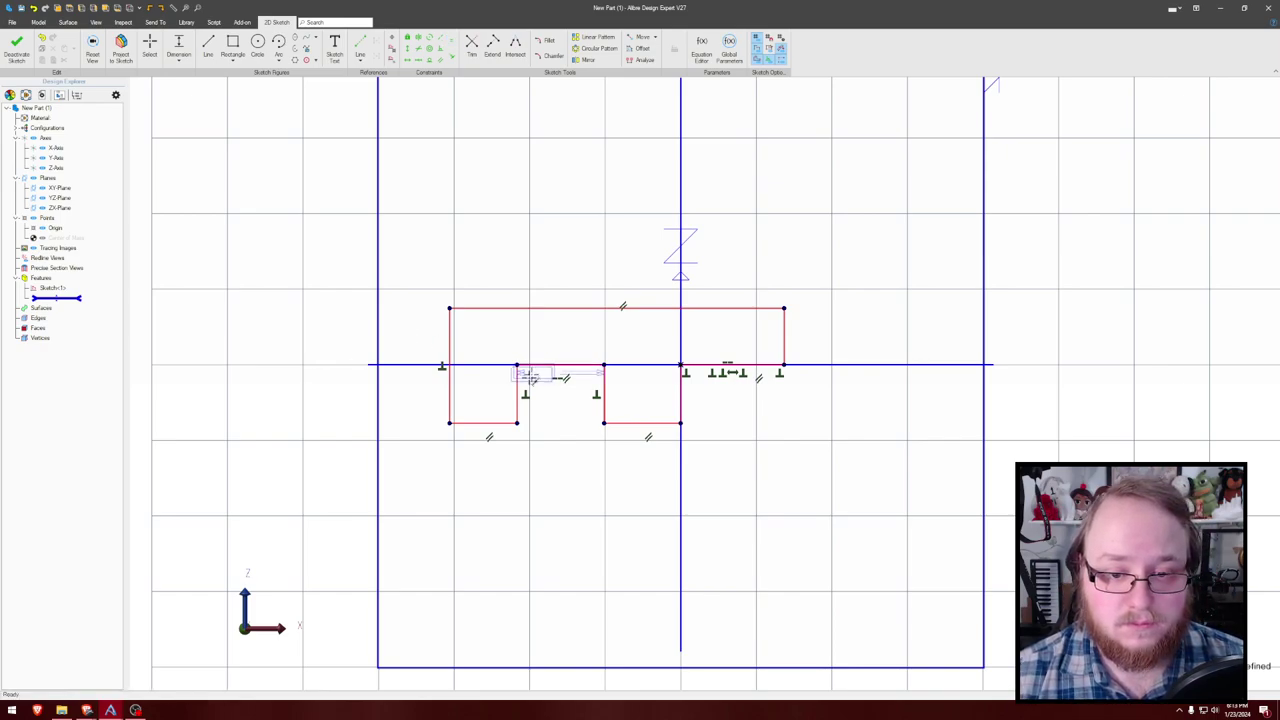
# Step: Dimension the inner vertical edge of the left leg at 13 mm
pyautogui.click(535, 418)
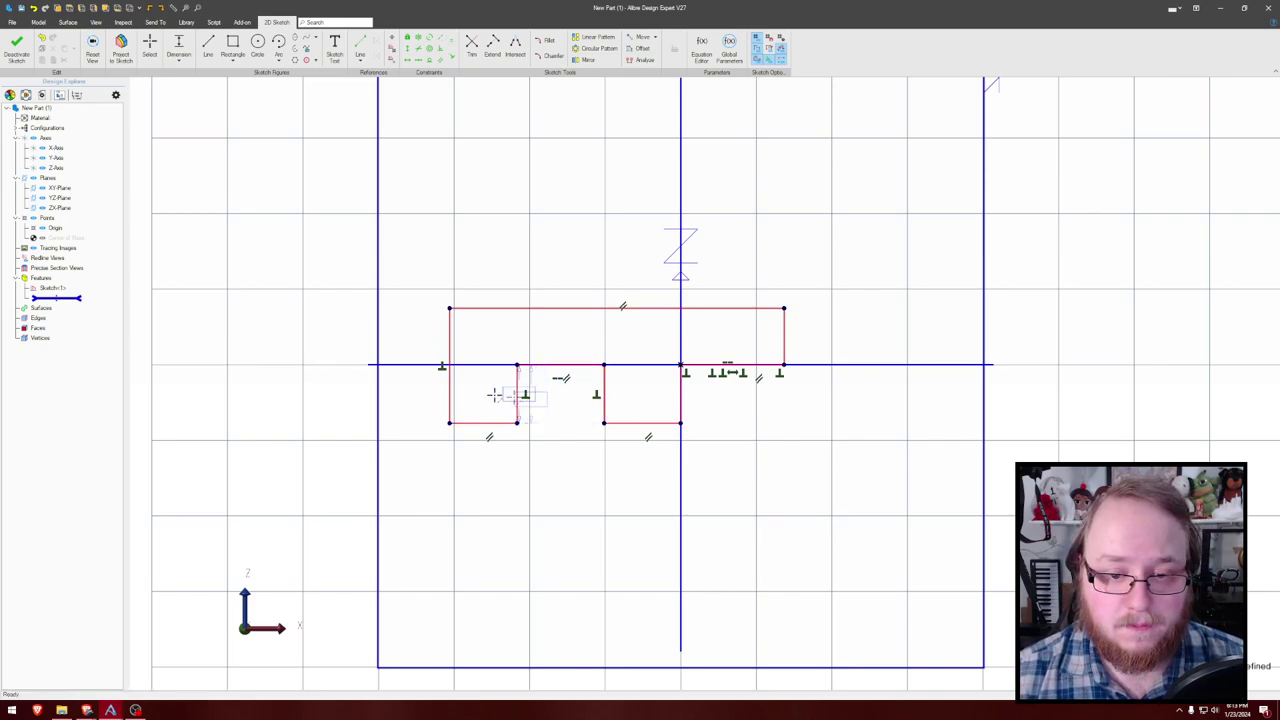
pyautogui.click(420, 395)
pyautogui.write('1')
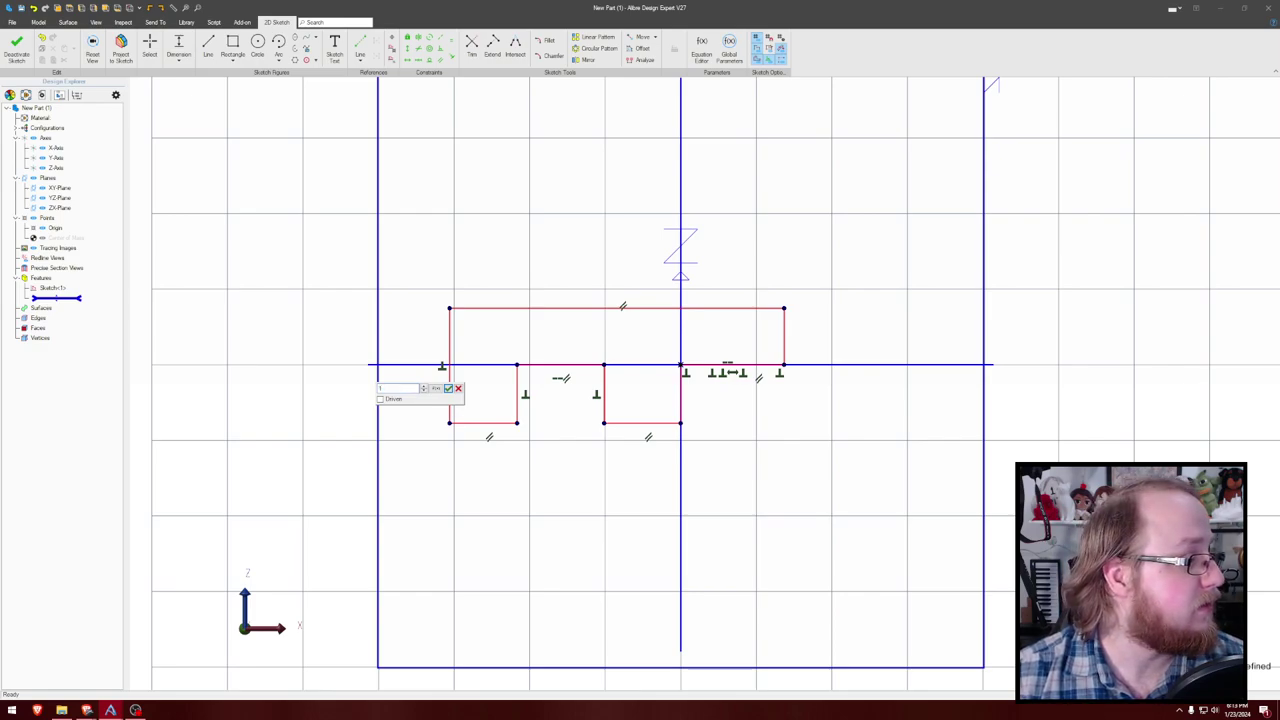
pyautogui.write('3')
pyautogui.press('Return')
# Step: Dimension the profile's overall height at 24 mm
pyautogui.click(470, 350)
pyautogui.click(479, 462)
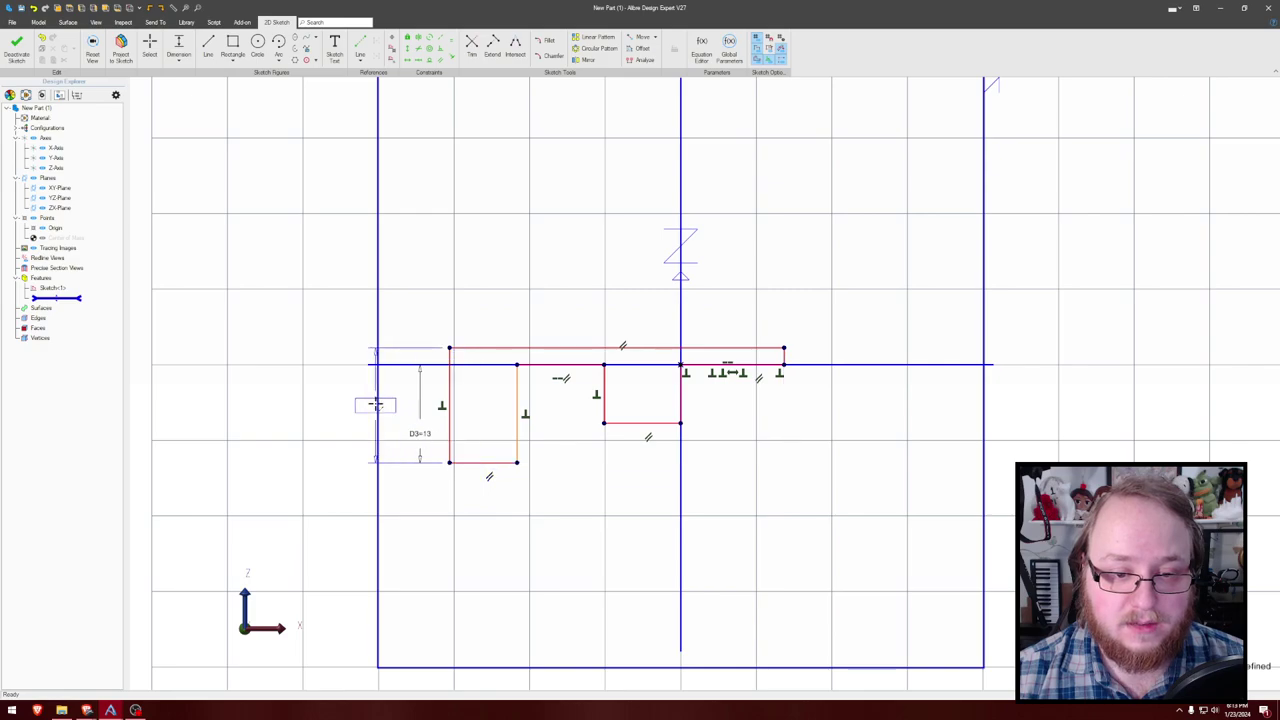
pyautogui.click(395, 406)
pyautogui.write('24')
pyautogui.press('Return')
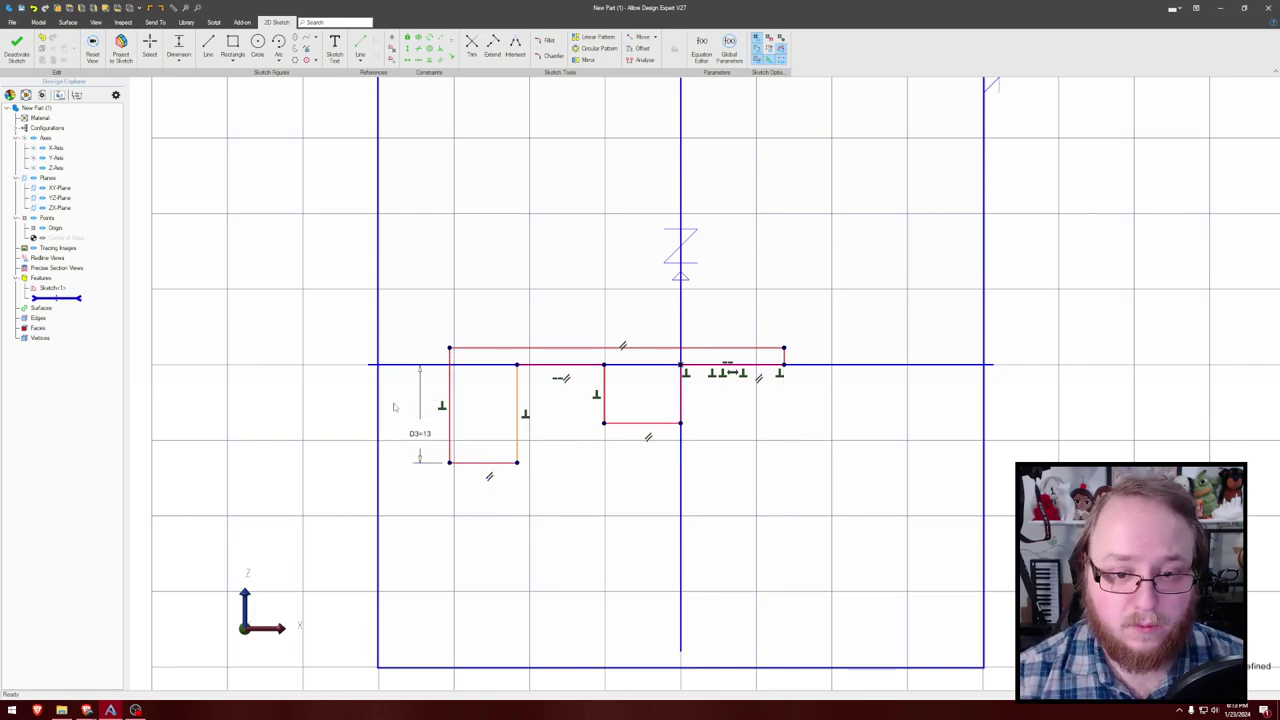
# Step: Try to make the two legs' bottom edges collinear, and undo back to before the overall height dimension
pyautogui.press('Escape')
pyautogui.click(643, 423)
pyautogui.click(489, 462)
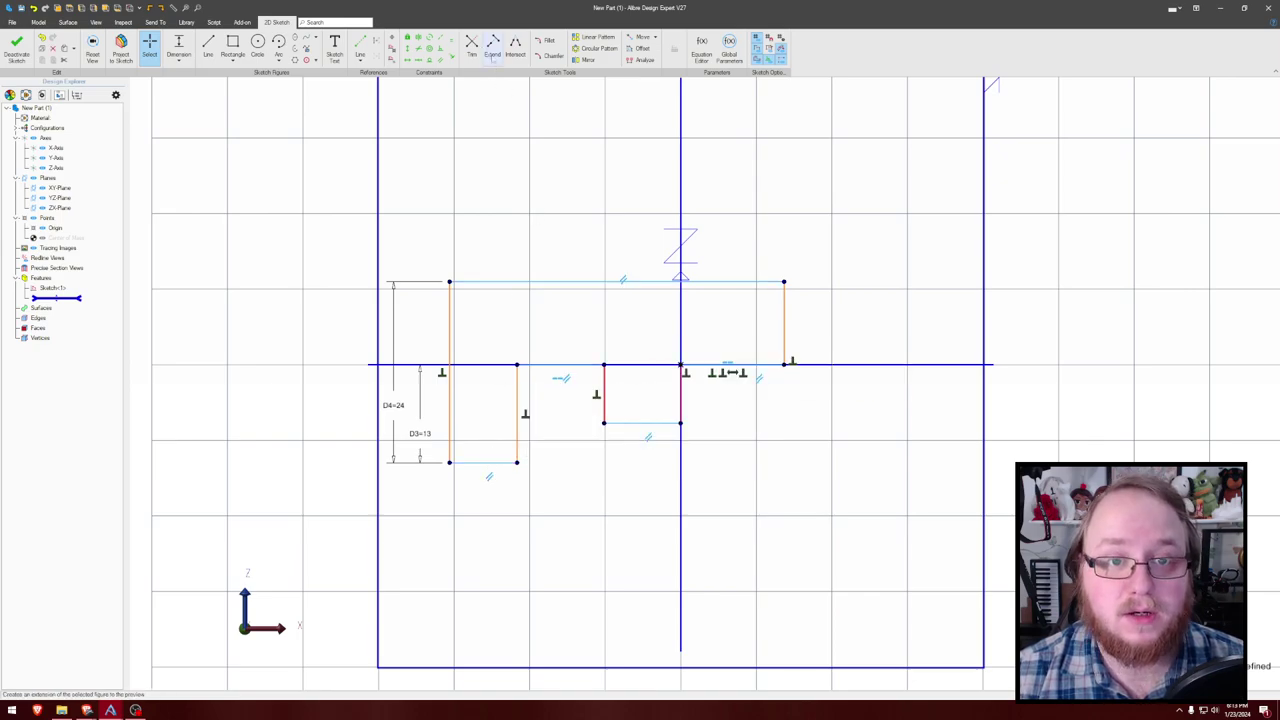
pyautogui.click(440, 38)
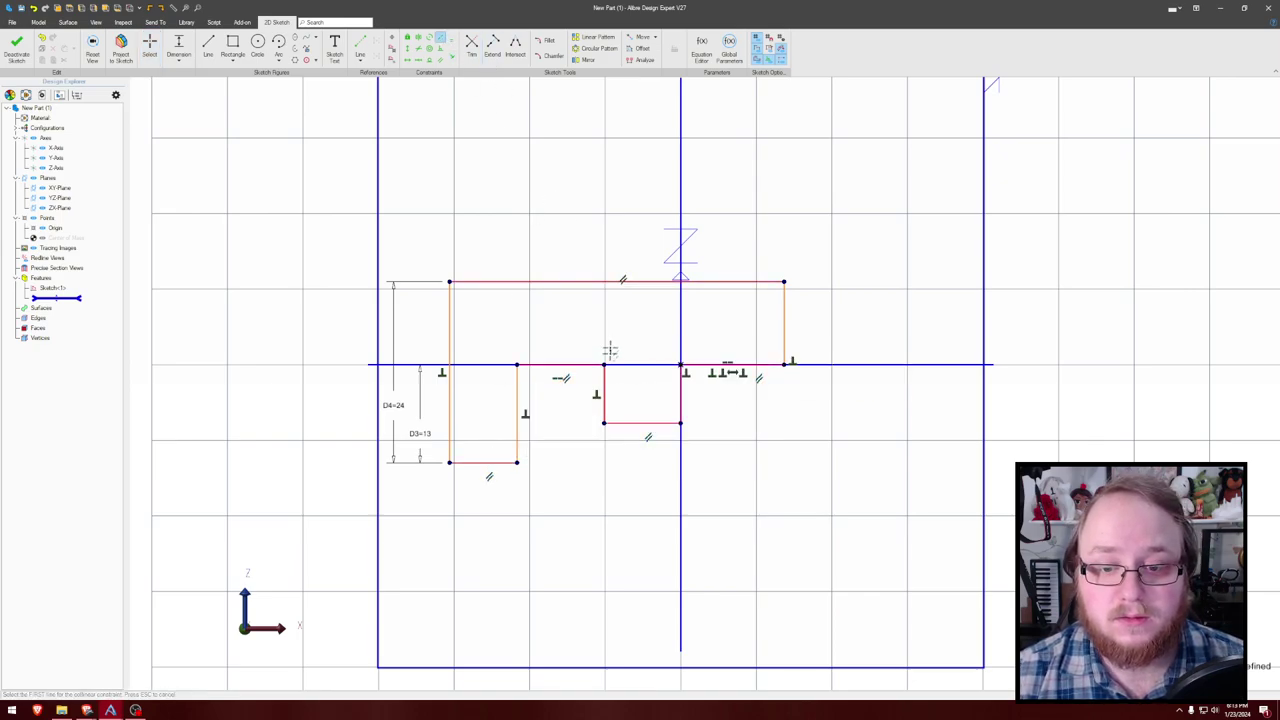
pyautogui.press('Escape')
pyautogui.click(490, 462)
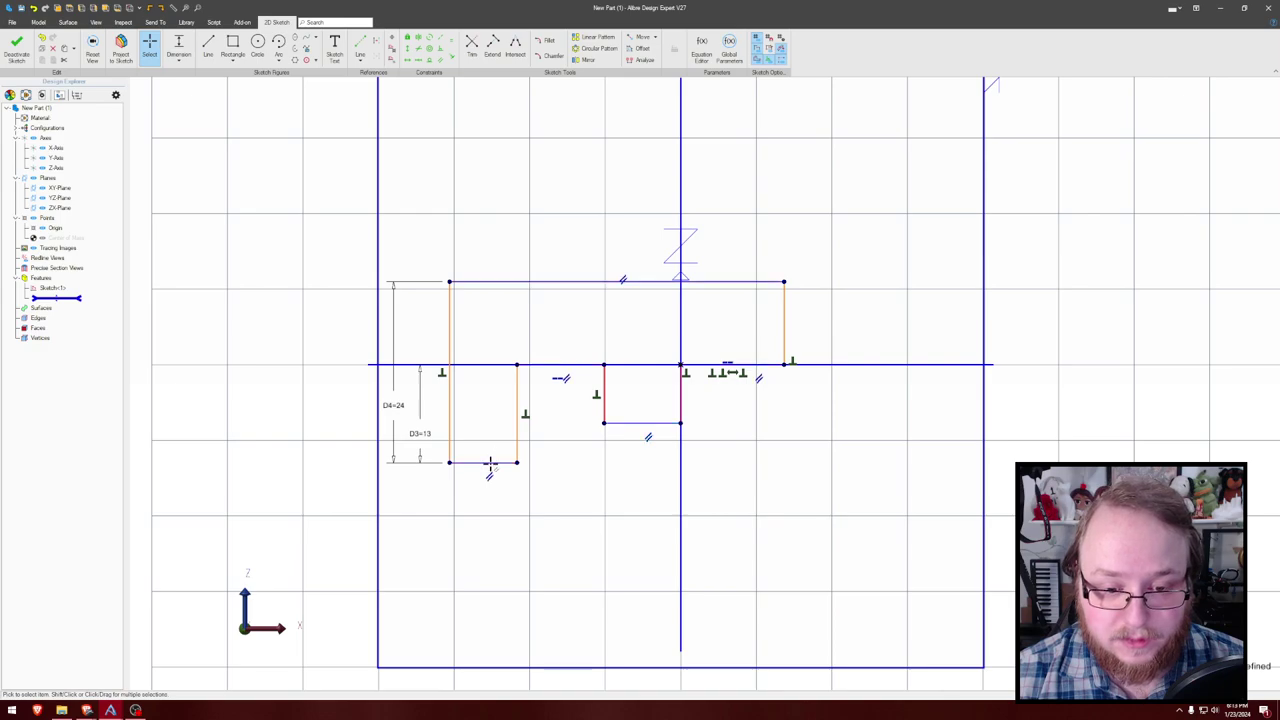
pyautogui.click(441, 38)
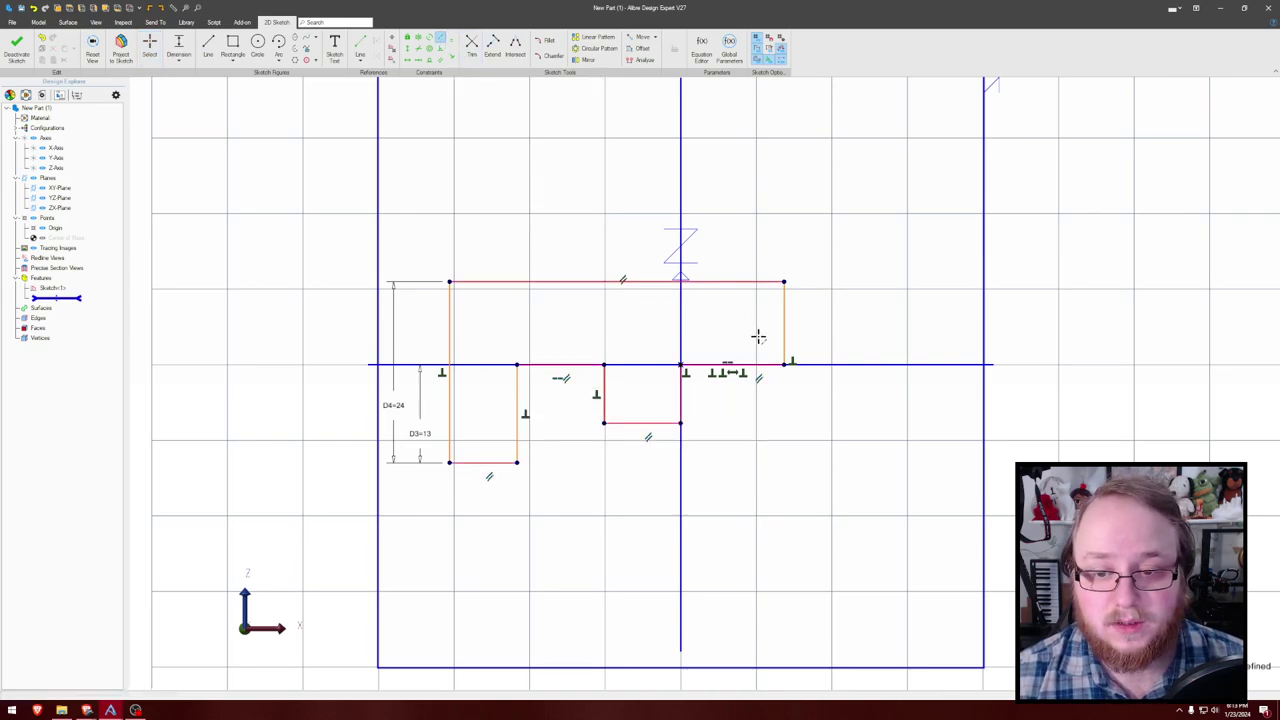
pyautogui.click(725, 369)
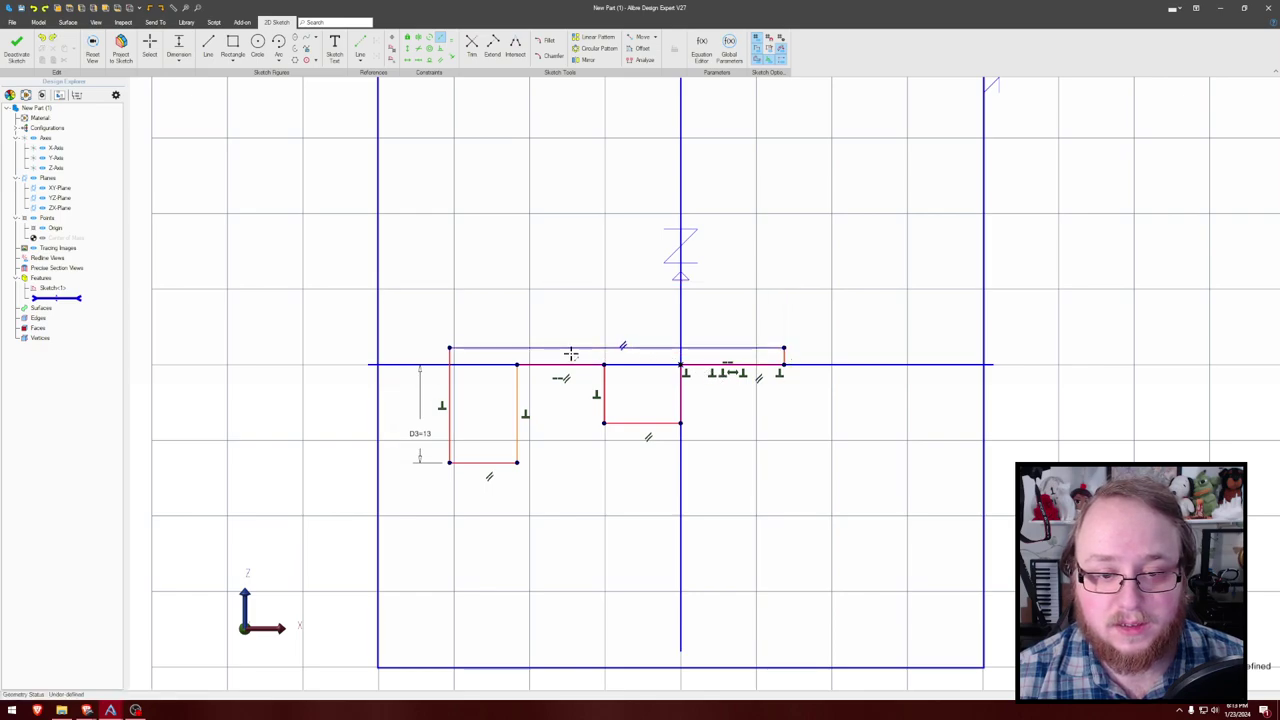
pyautogui.click(450, 378)
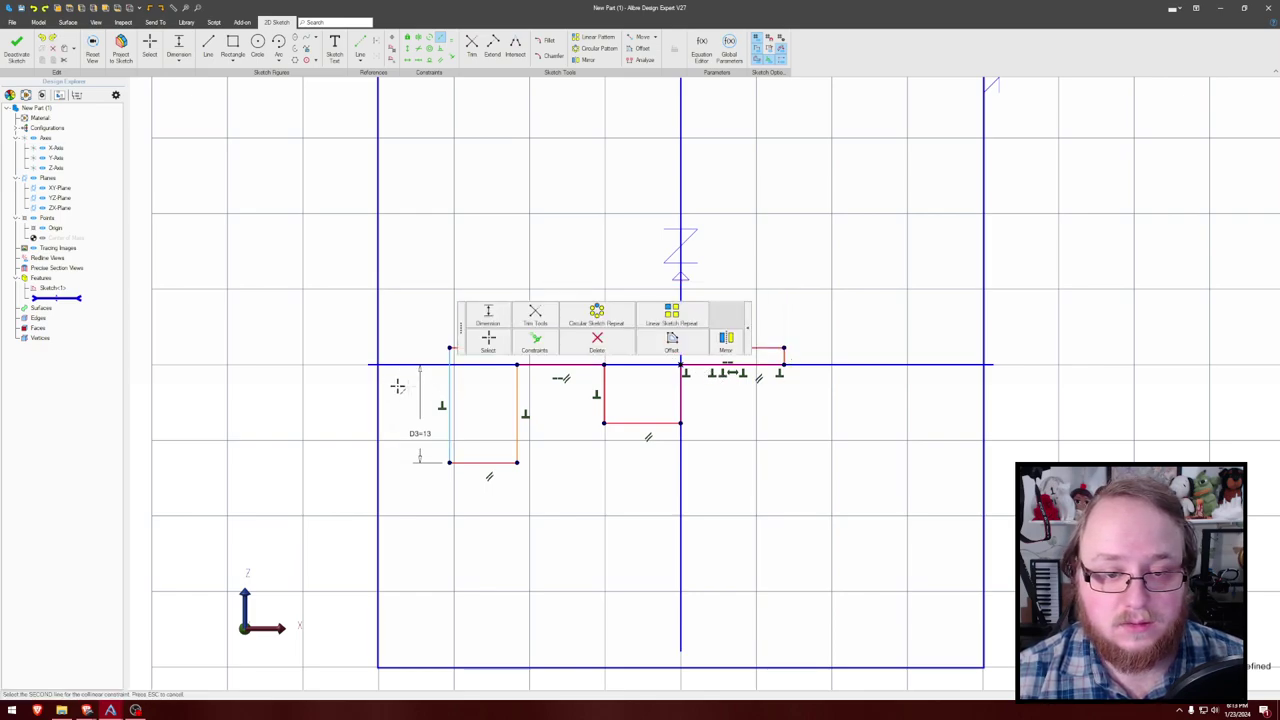
pyautogui.press('Escape')
# Step: Dimension the profile's full-height left edge at 24 mm
pyautogui.click(450, 382)
pyautogui.click(400, 394)
pyautogui.write('24')
pyautogui.press('Return')
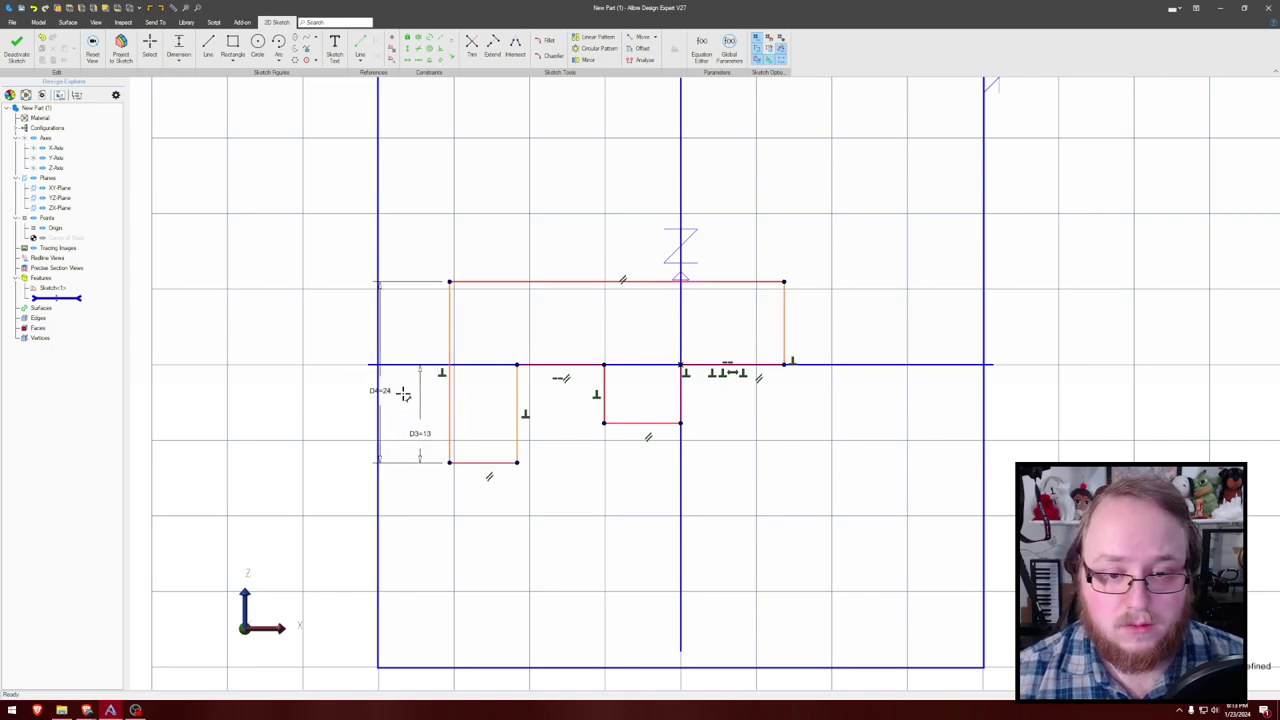
# Step: Make the bottom edges of the two legs collinear
pyautogui.press('Escape')
pyautogui.click(642, 423)
pyautogui.keyDown('ctrl'); pyautogui.click(497, 462); pyautogui.keyUp('ctrl')
pyautogui.click(440, 37)
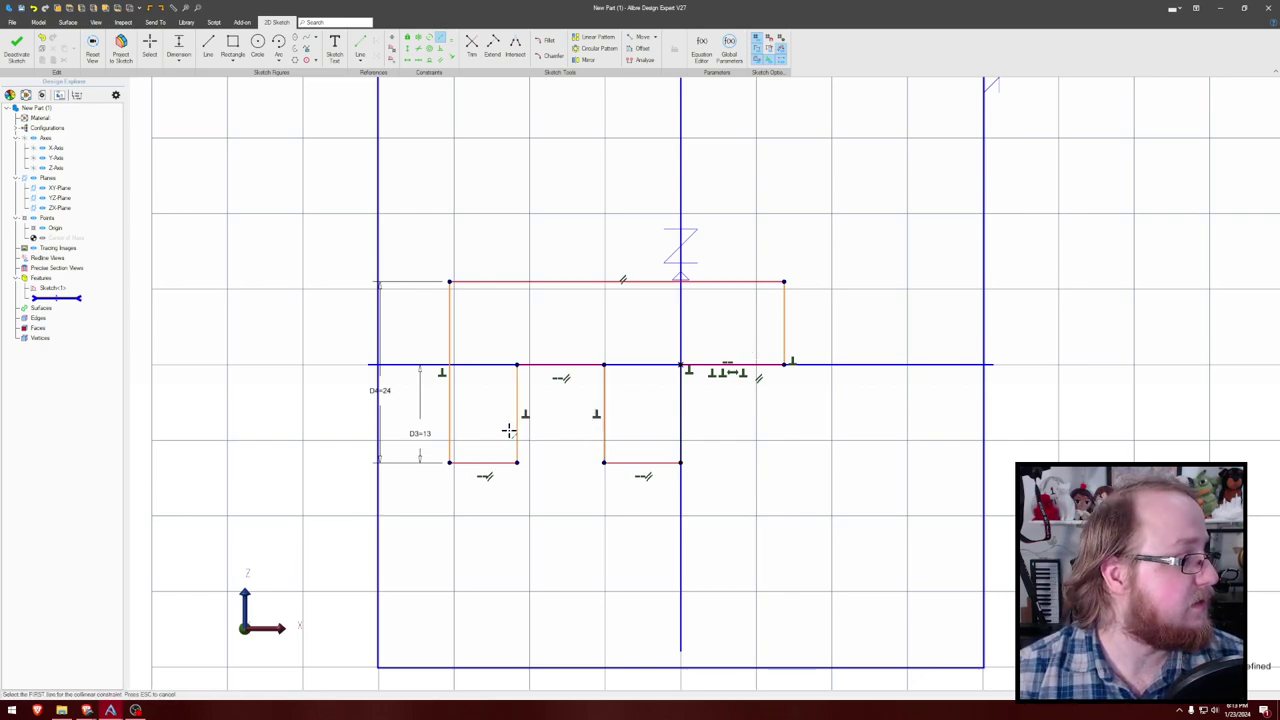
# Step: Dimension the distance from the profile's far left edge to the second leg's edge facing the gap at 37 mm
pyautogui.press('d')
pyautogui.click(449, 432)
pyautogui.click(603, 435)
pyautogui.click(536, 521)
pyautogui.write('37')
pyautogui.press('Return')
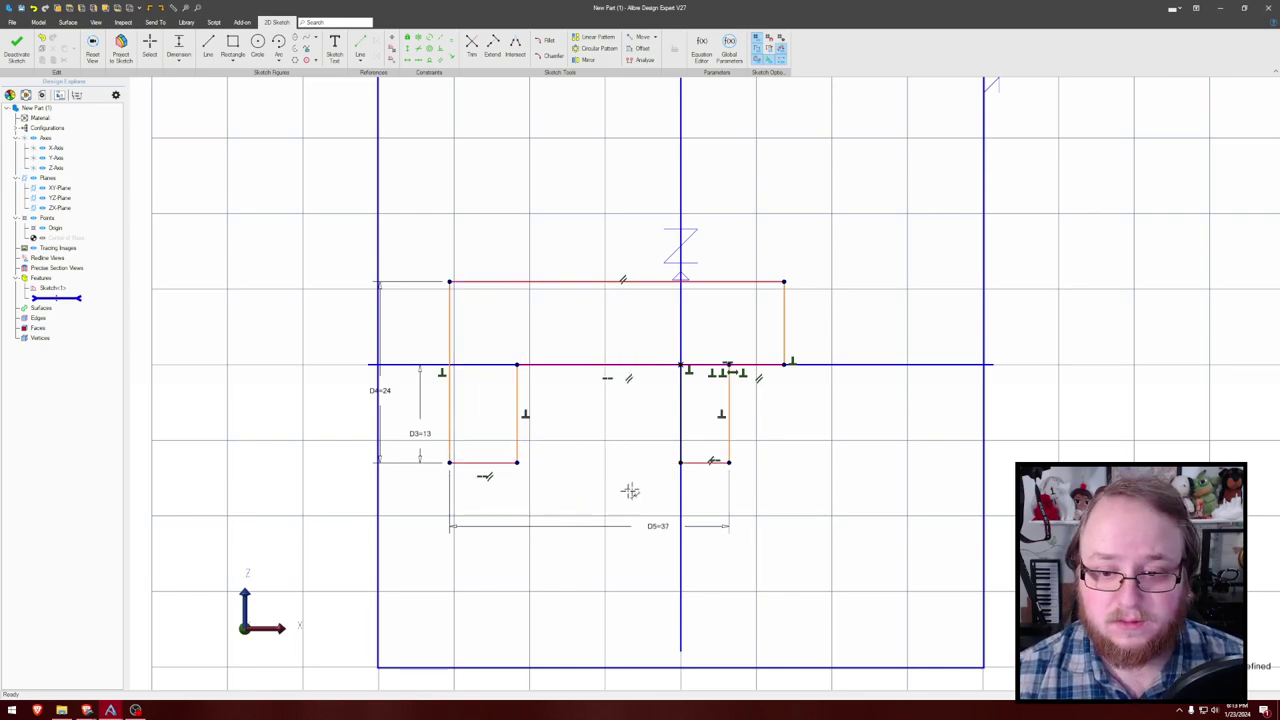
# Step: Make the bottom edges of the two legs equal in length
pyautogui.scroll(1, 634, 489)
pyautogui.scroll(-1, 640, 487)
pyautogui.press('Escape')
pyautogui.click(703, 458)
pyautogui.keyDown('shift'); pyautogui.click(482, 458); pyautogui.keyUp('shift')
pyautogui.press('e')
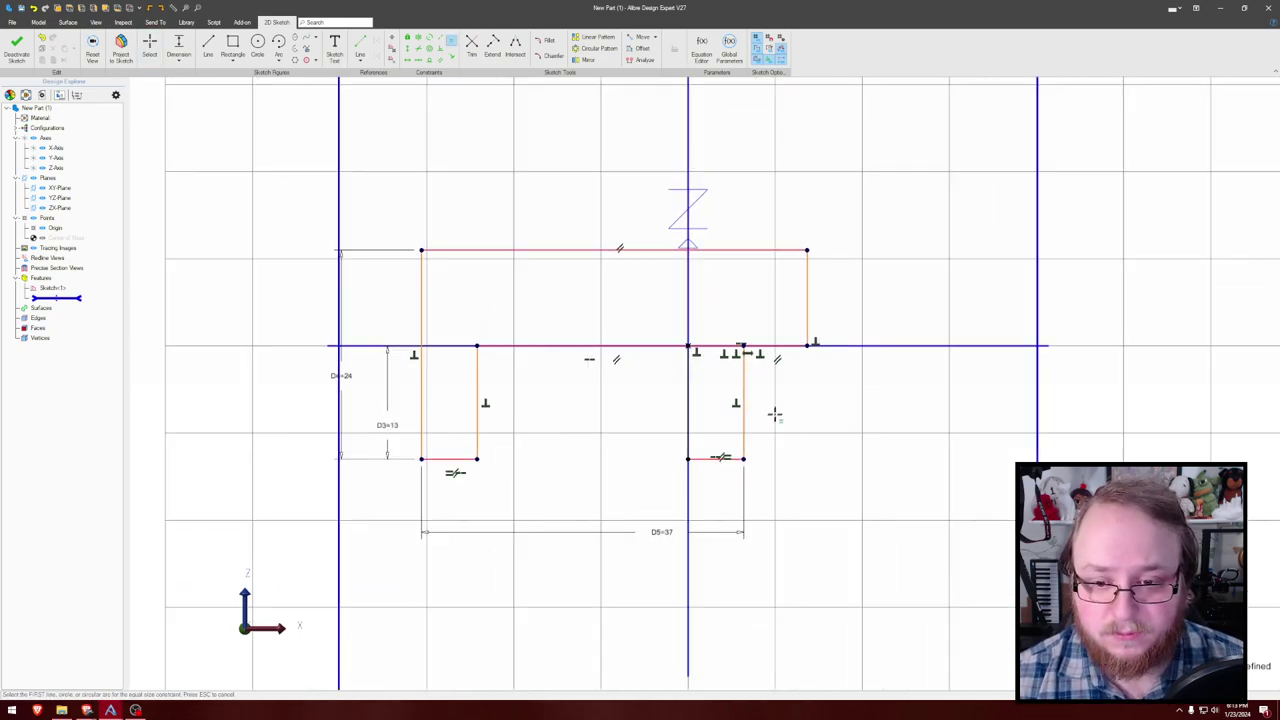
# Step: Dimension the profile's long upper edge at 72 mm
pyautogui.scroll(2, 811, 434)
pyautogui.scroll(-2, 813, 433)
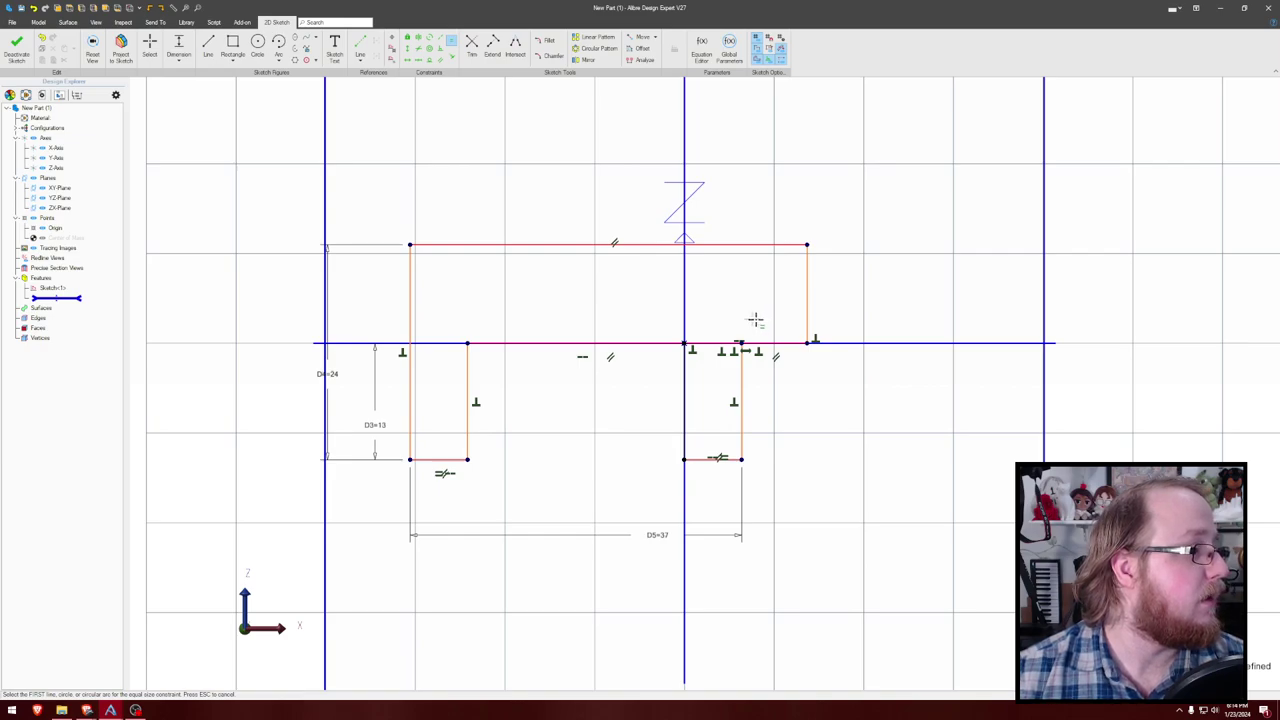
pyautogui.press('d')
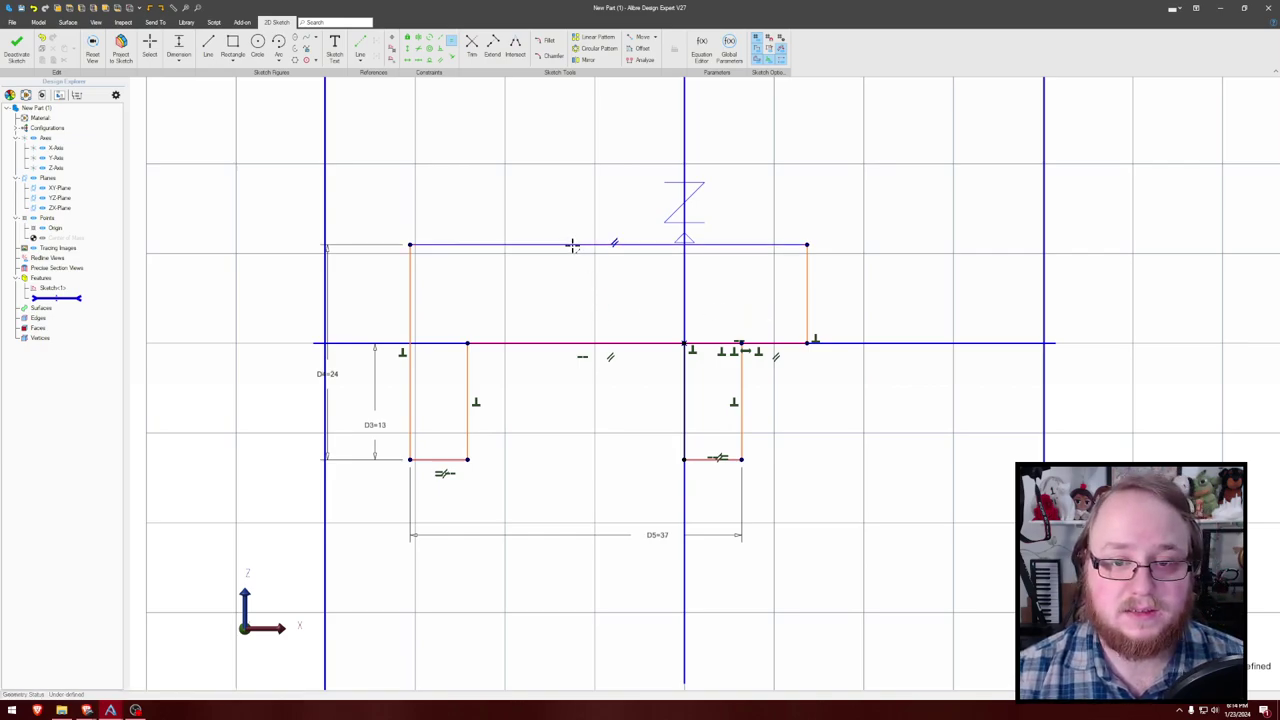
pyautogui.click(573, 244)
pyautogui.click(580, 178)
pyautogui.write('72')
pyautogui.press('Return')
# Step: Trim away the horizontal line segment that crosses the top of the second leg
pyautogui.moveTo(1105, 292)
pyautogui.mouseDown(button='middle')
pyautogui.moveTo(1069, 320)
pyautogui.moveTo(1086, 337)
pyautogui.moveTo(1084, 319)
pyautogui.moveTo(1086, 357)
pyautogui.moveTo(1086, 344)
pyautogui.mouseUp(button='middle')
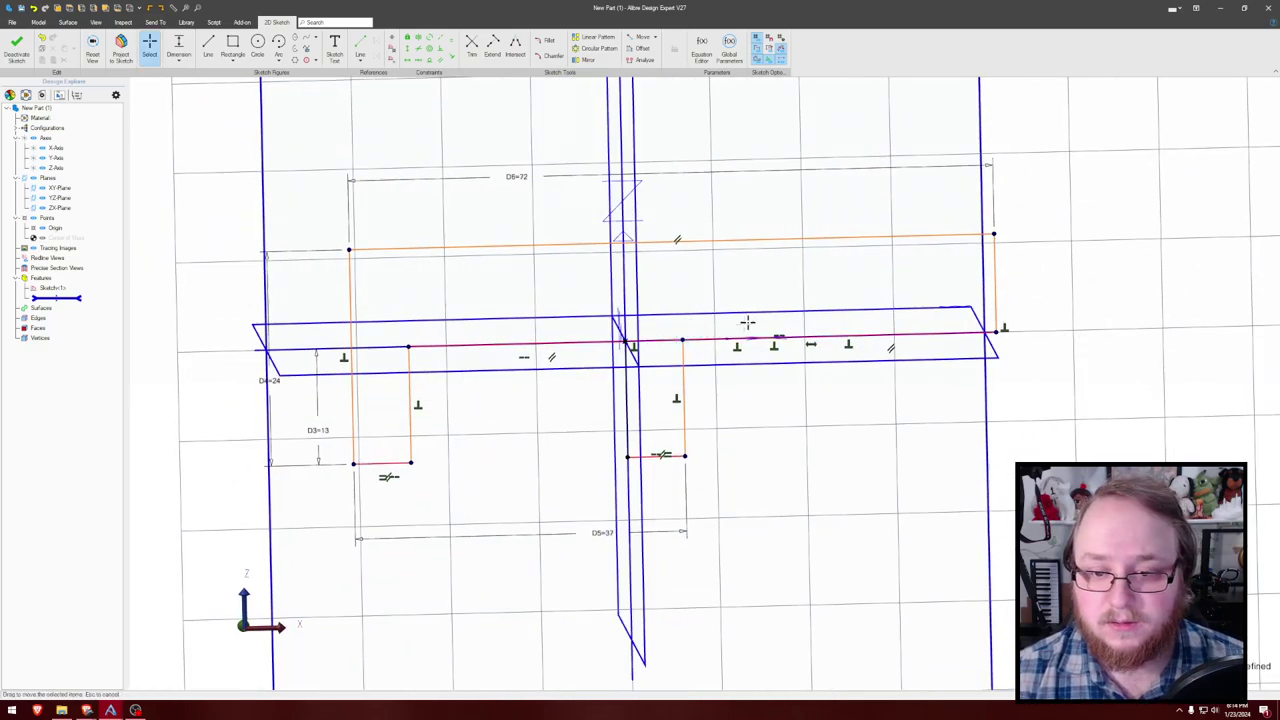
pyautogui.moveTo(747, 322); pyautogui.dragTo(779, 304, button='middle')
pyautogui.press('t')
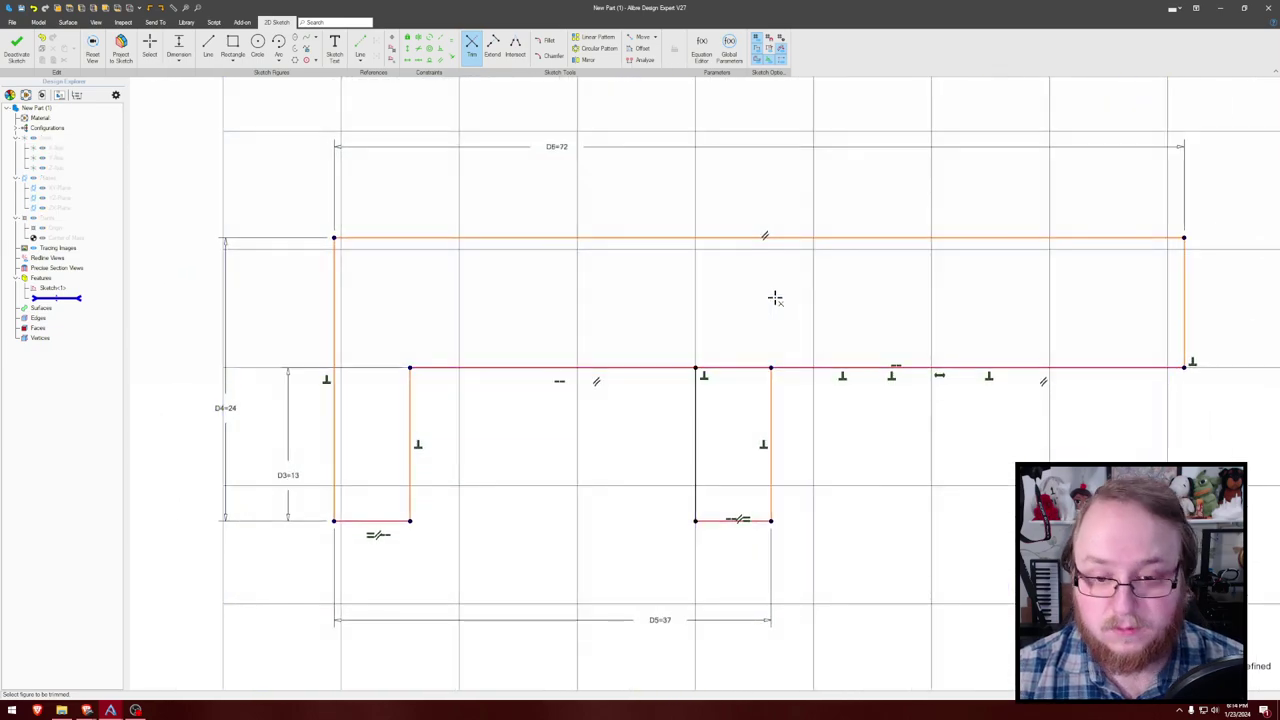
pyautogui.click(745, 367)
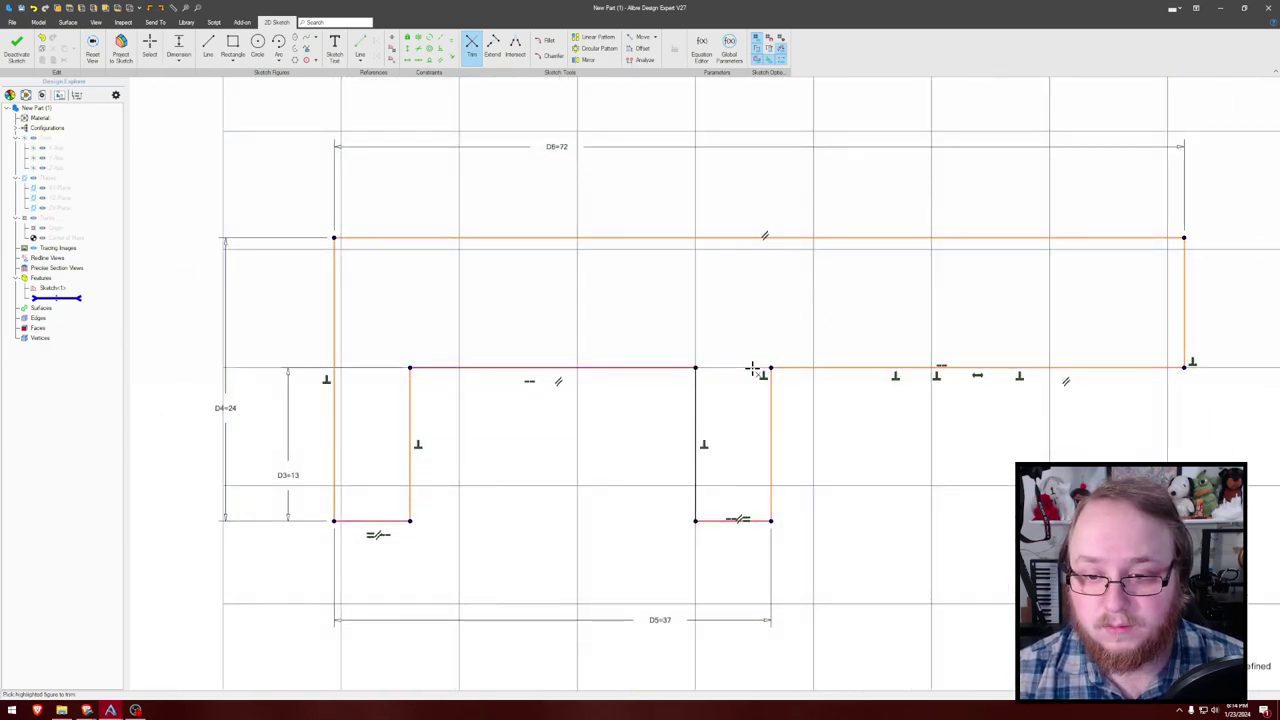
pyautogui.press('Escape')
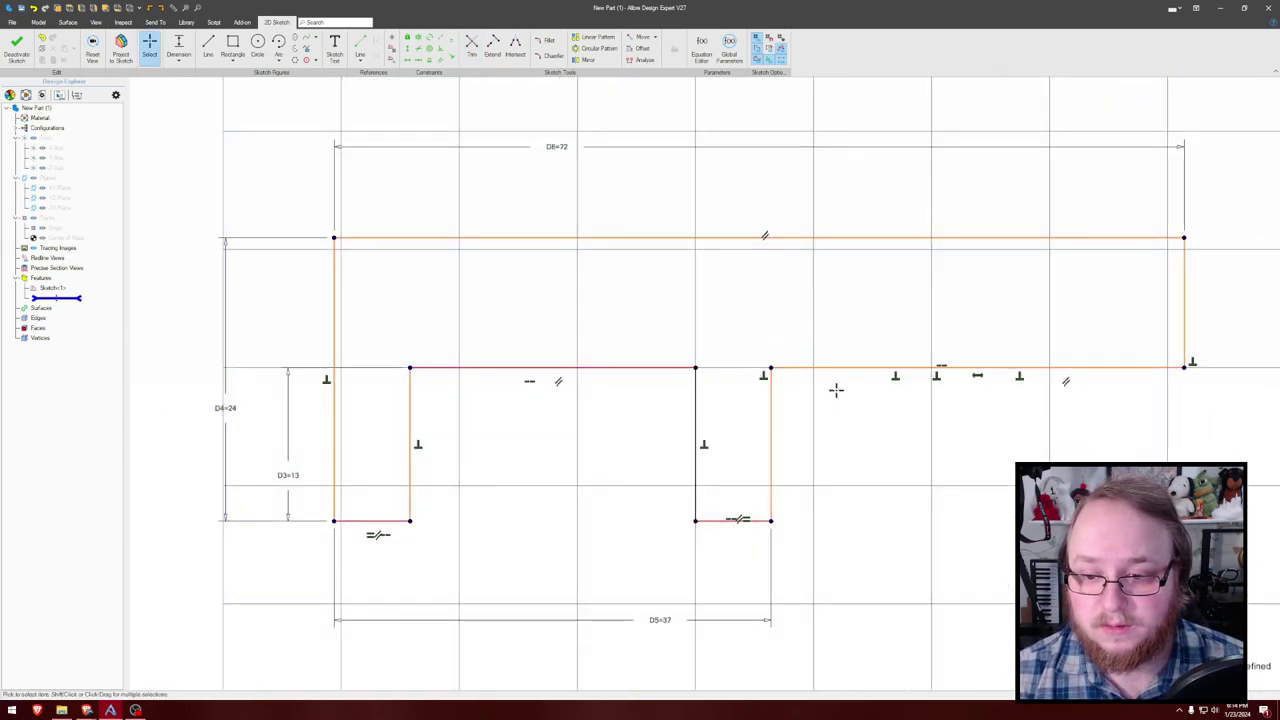
# Step: Dimension the left leg's bottom edge at 12 mm and move the 72 mm dimension text to the middle of the upper edge
pyautogui.scroll(-1, 822, 329)
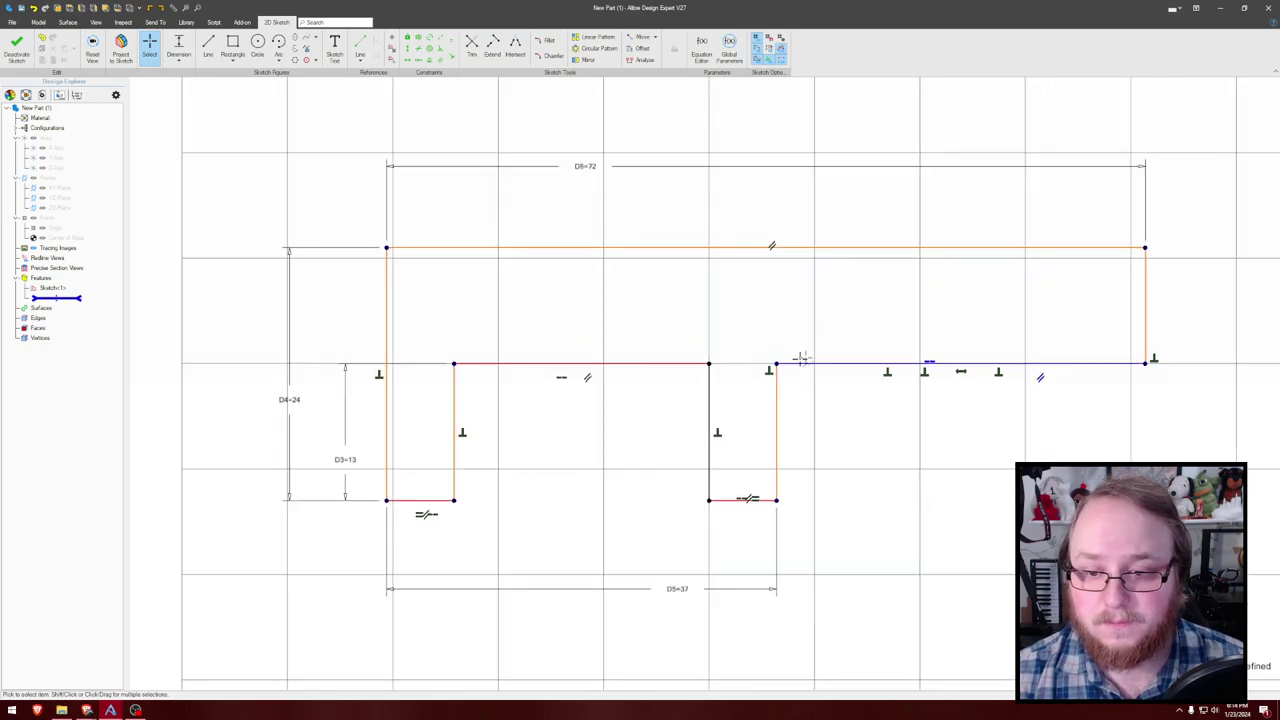
pyautogui.click(820, 248)
pyautogui.moveTo(1142, 309)
pyautogui.mouseDown()
pyautogui.moveTo(1097, 303)
pyautogui.moveTo(1218, 312)
pyautogui.moveTo(1120, 317)
pyautogui.moveTo(1211, 320)
pyautogui.moveTo(1169, 320)
pyautogui.moveTo(1187, 318)
pyautogui.mouseUp()
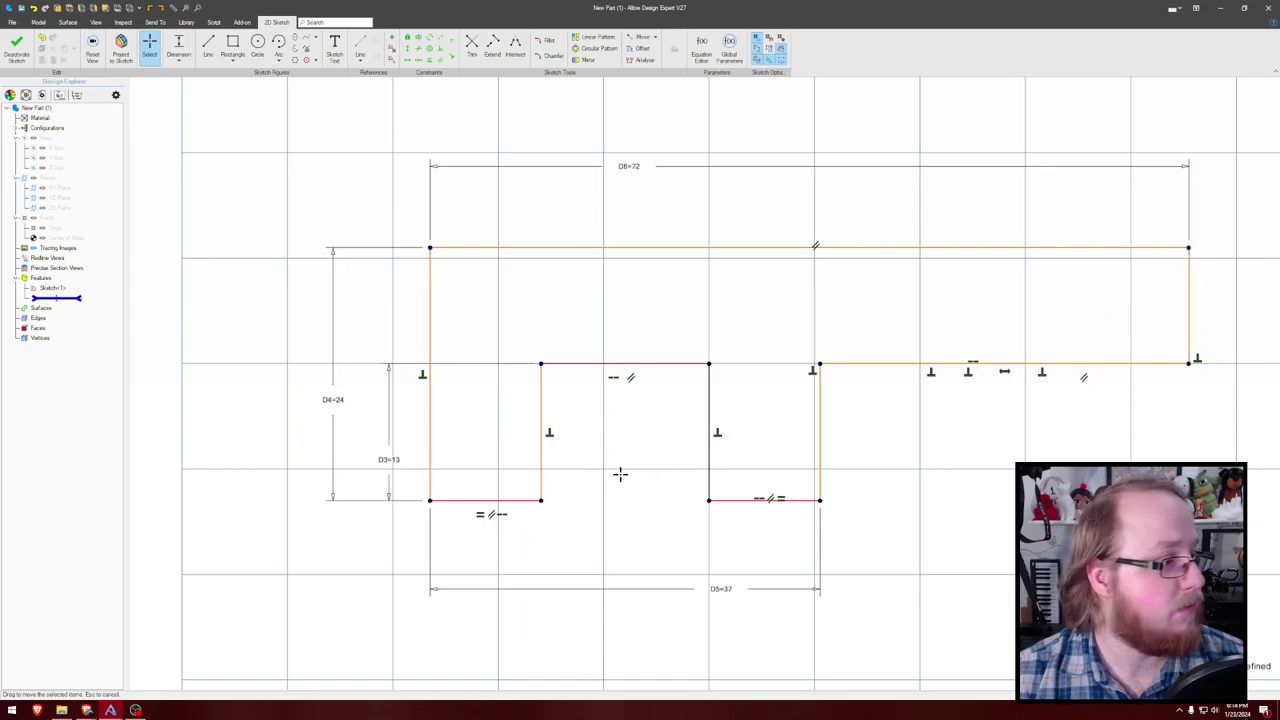
pyautogui.press('d')
pyautogui.click(475, 500)
pyautogui.click(476, 553)
pyautogui.write('12')
pyautogui.press('Return')
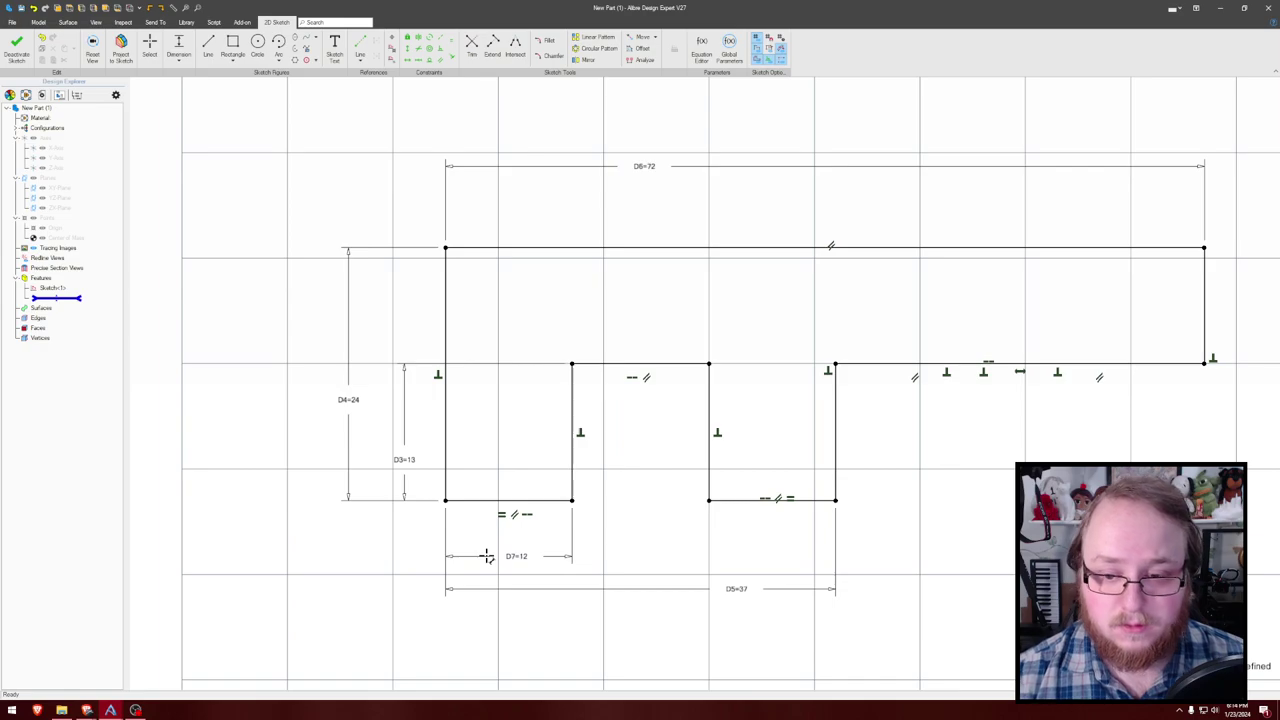
pyautogui.moveTo(851, 423); pyautogui.dragTo(702, 410, button='middle')
pyautogui.moveTo(500, 187); pyautogui.dragTo(678, 214)
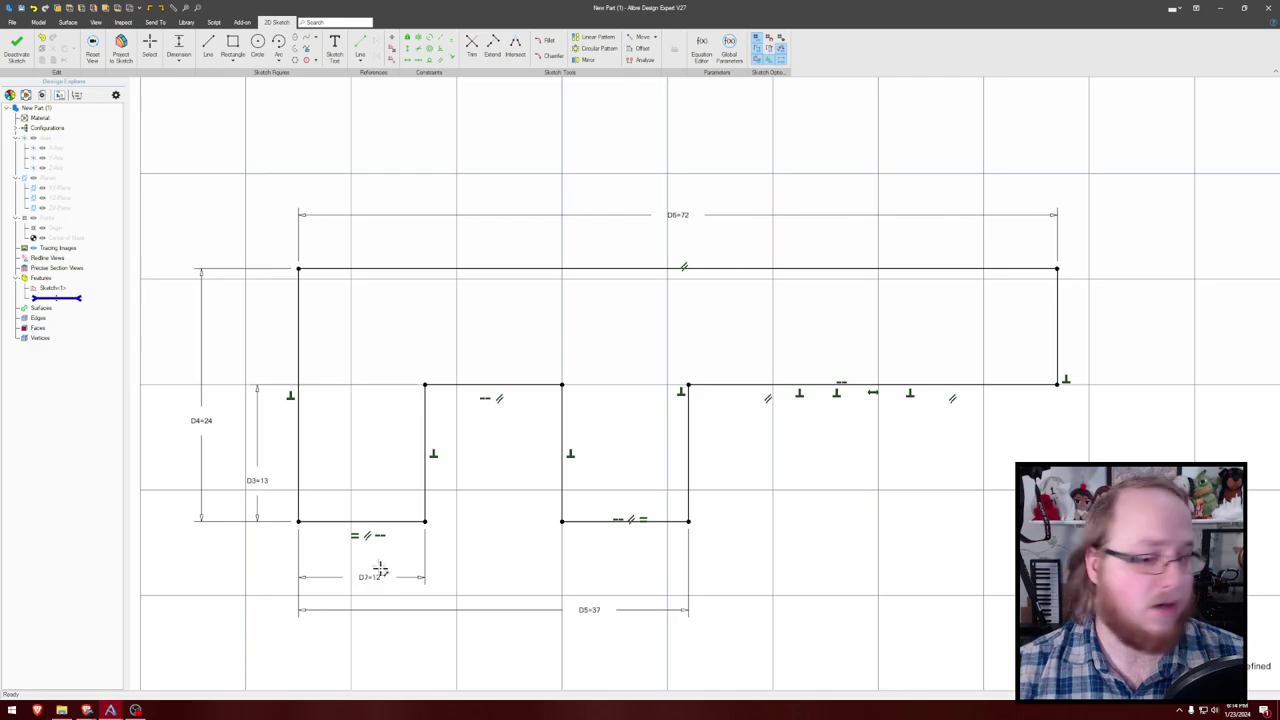
# Step: Delete the 37 mm dimension and dimension the far left edge to the second leg's near edge at 37 mm instead
pyautogui.click(580, 608)
pyautogui.press('Delete')
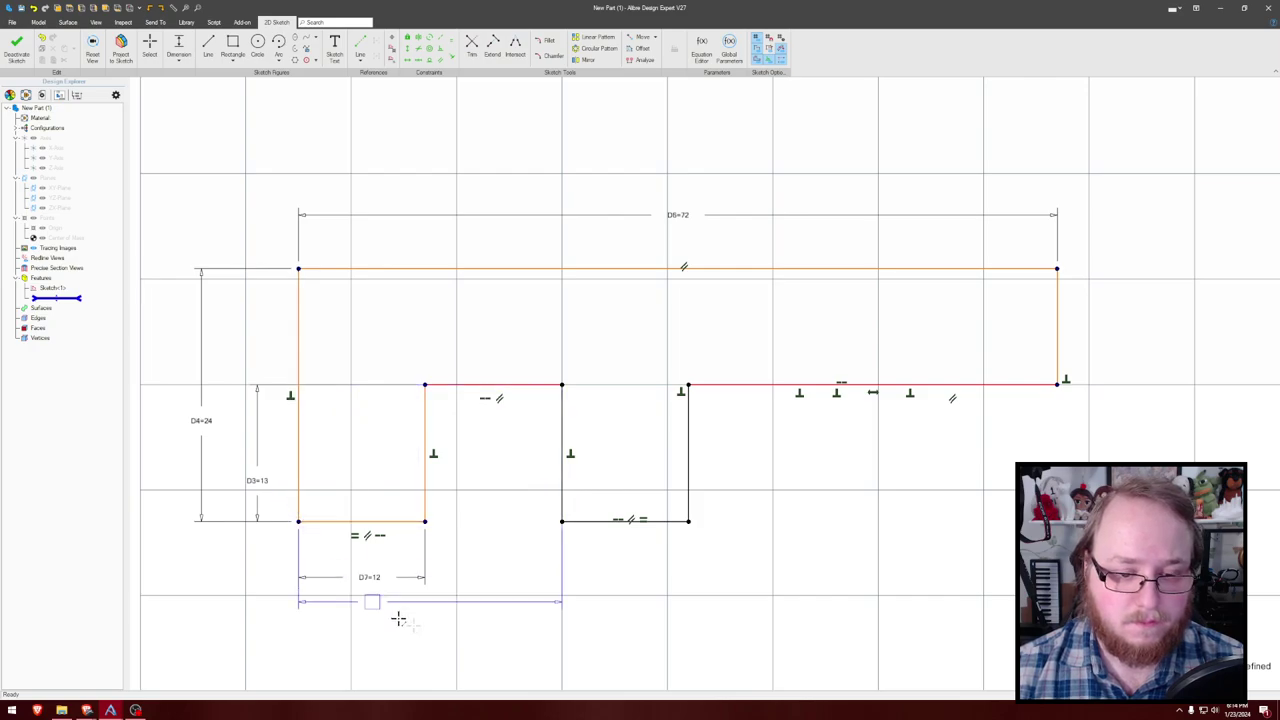
pyautogui.click(418, 630)
pyautogui.write('32')
pyautogui.press('Return')
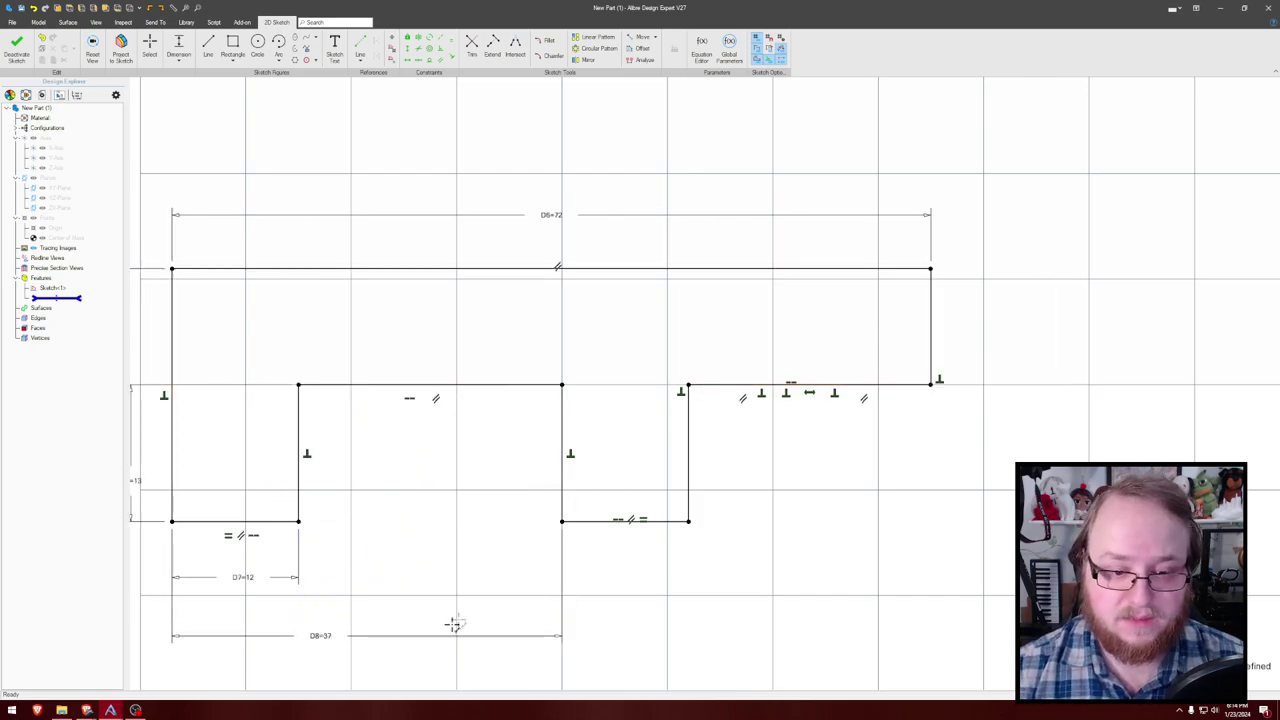
# Step: Add a driven reference dimension between the second leg's outer edge and the profile's right end edge
pyautogui.moveTo(448, 510); pyautogui.dragTo(514, 517, button='middle')
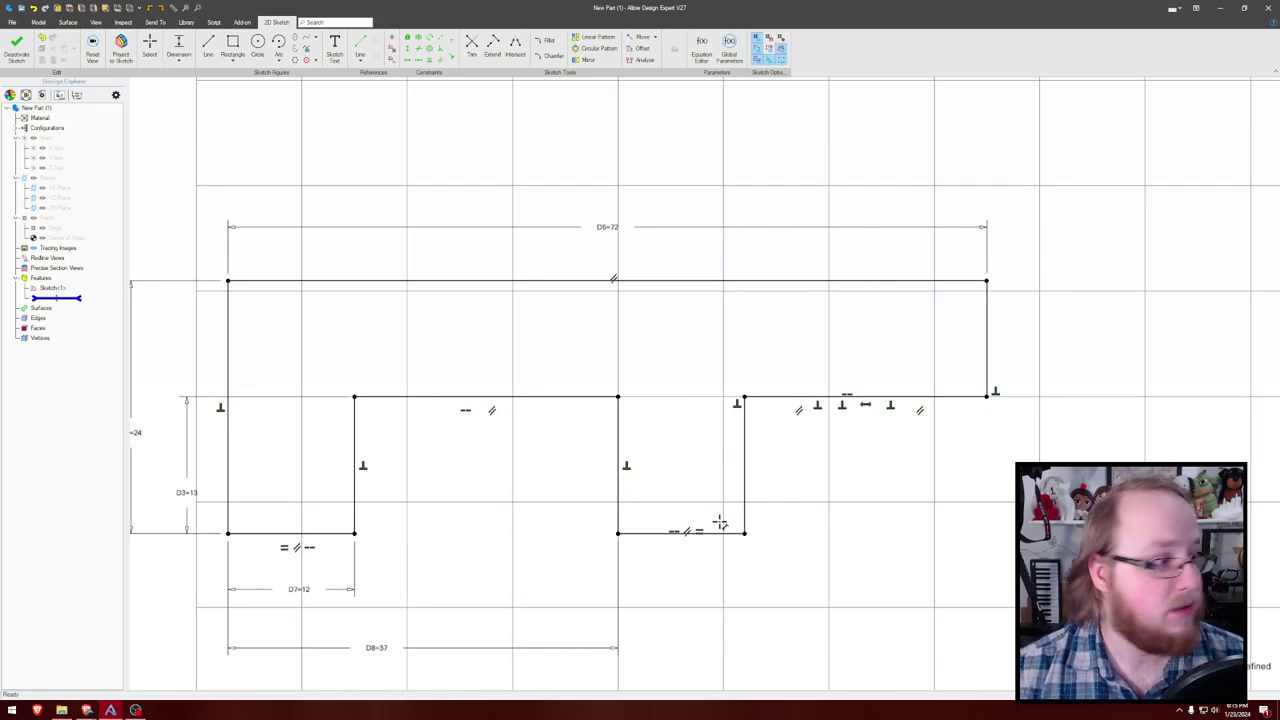
pyautogui.click(745, 511)
pyautogui.click(986, 366)
pyautogui.click(872, 549)
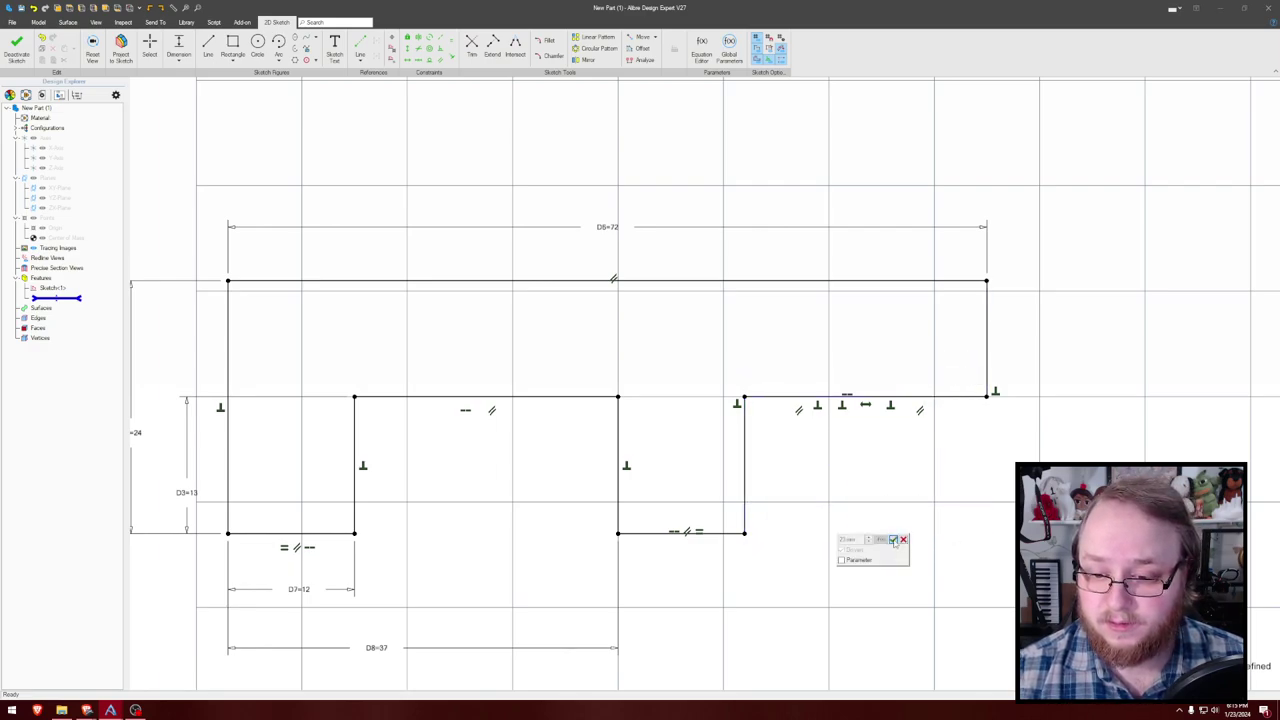
pyautogui.click(893, 540)
pyautogui.click(875, 521)
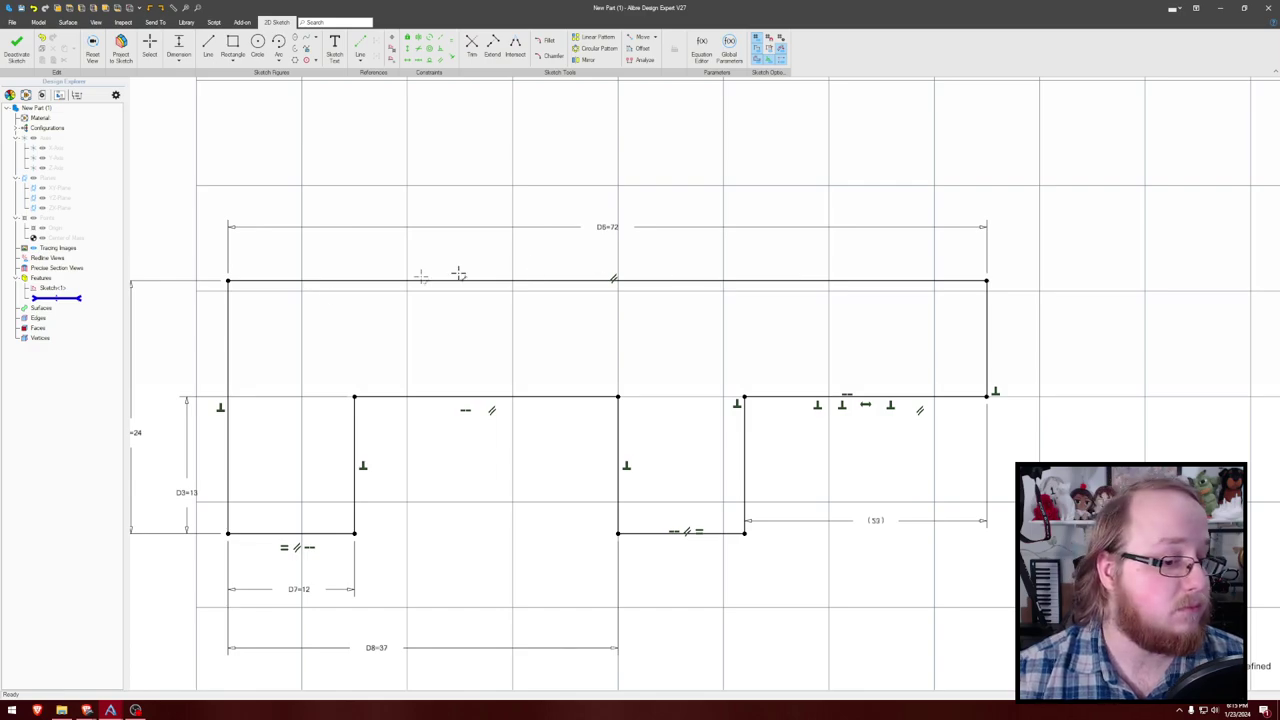
pyautogui.moveTo(400, 335); pyautogui.dragTo(490, 322, button='middle')
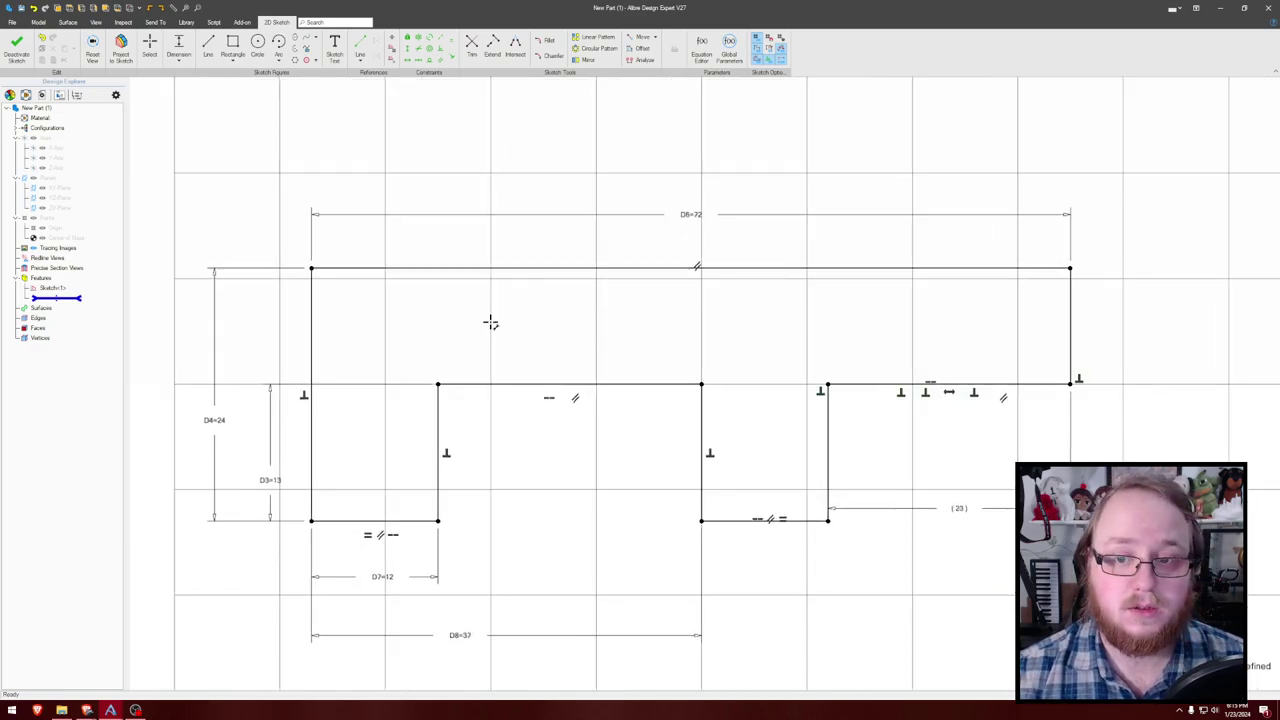
# Step: Finish the side profile sketch and extrude it 60 mm with the Mid Plane type to form the base
pyautogui.click(16, 45)
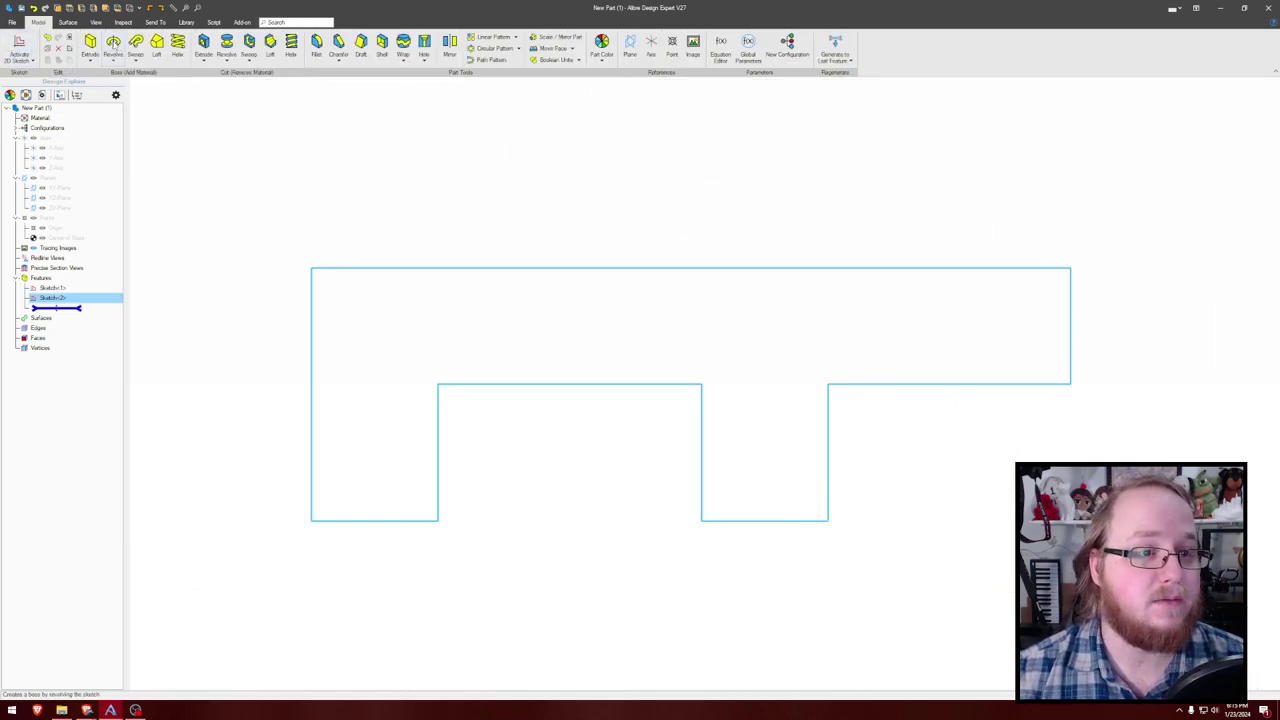
pyautogui.click(90, 45)
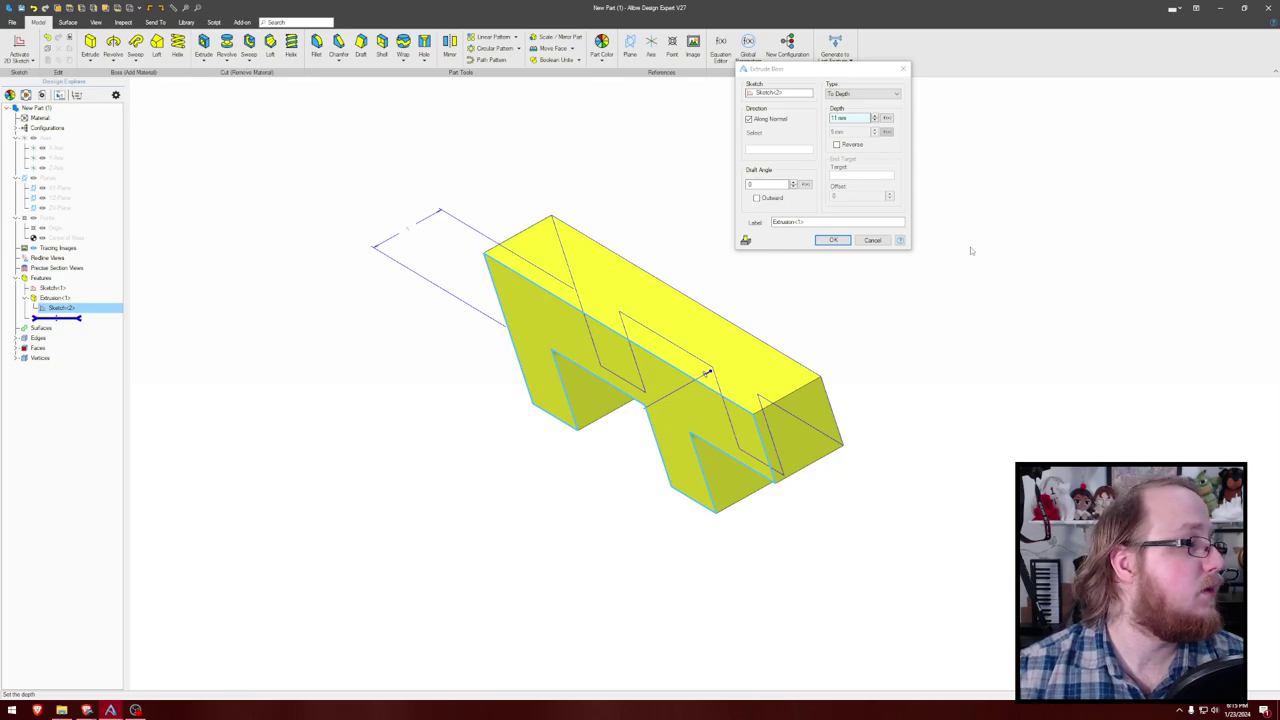
pyautogui.click(862, 93)
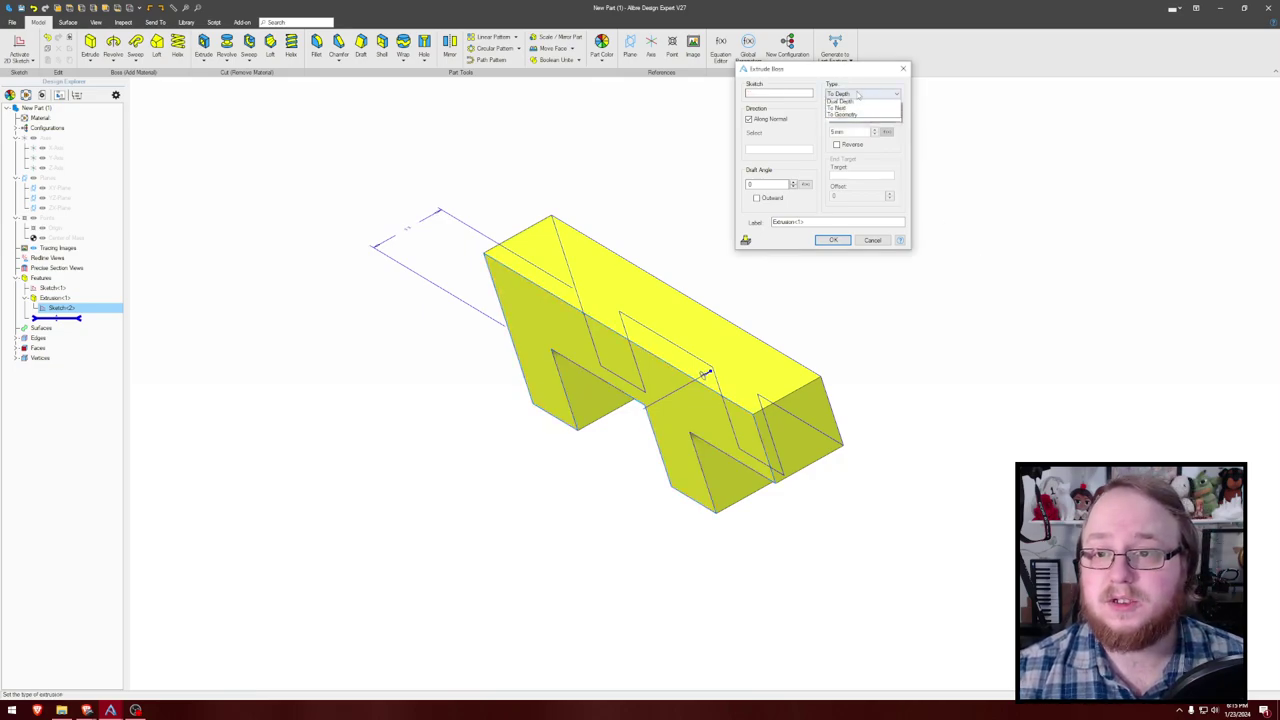
pyautogui.click(852, 111)
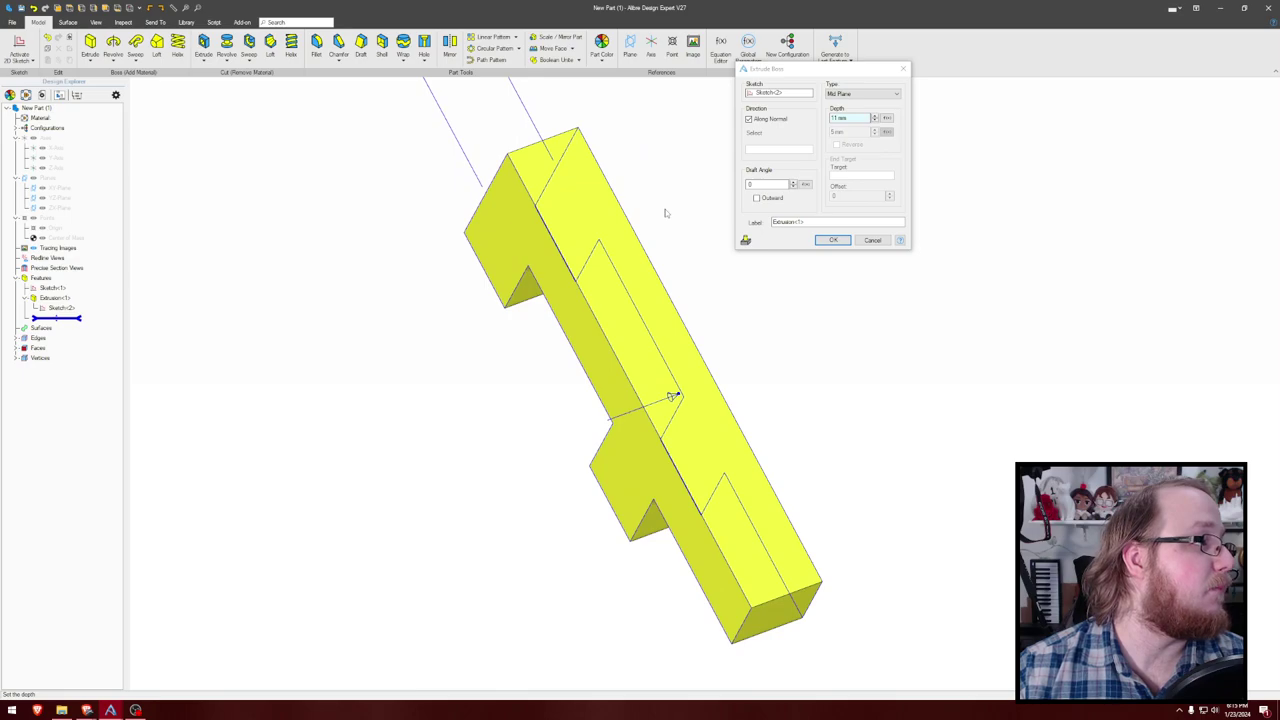
pyautogui.write('60')
pyautogui.press('Tab')
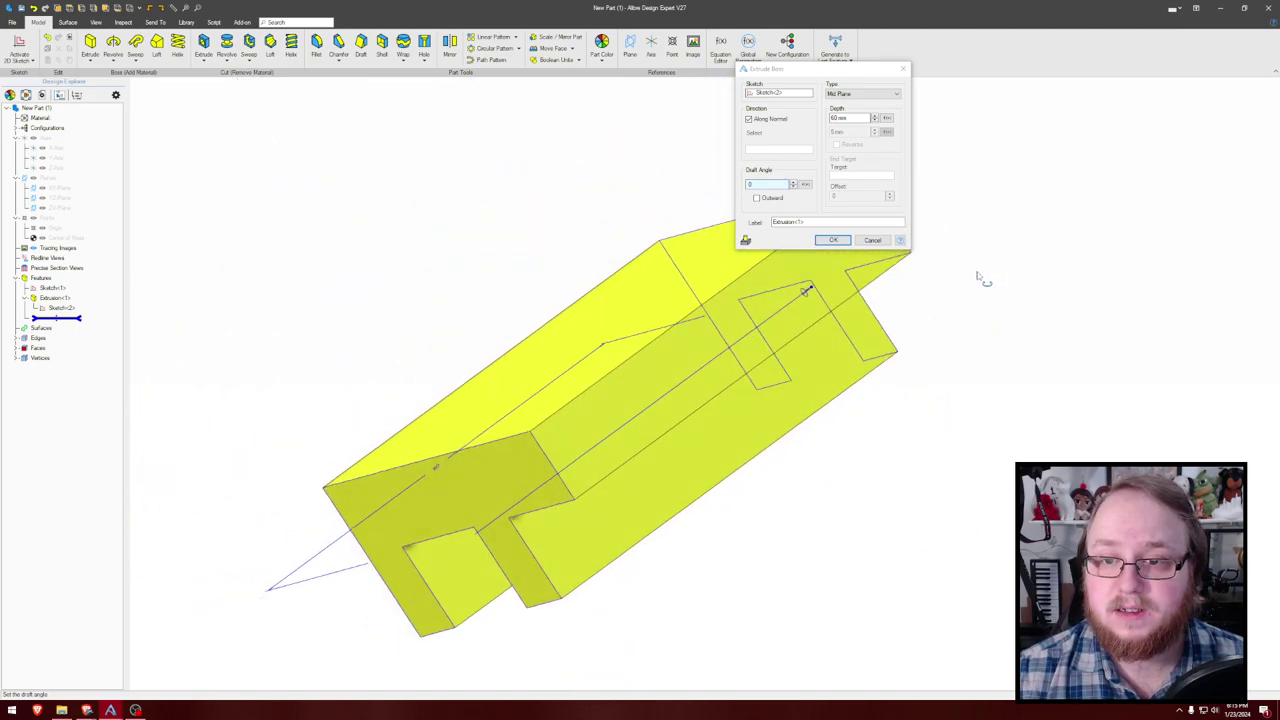
pyautogui.click(833, 240)
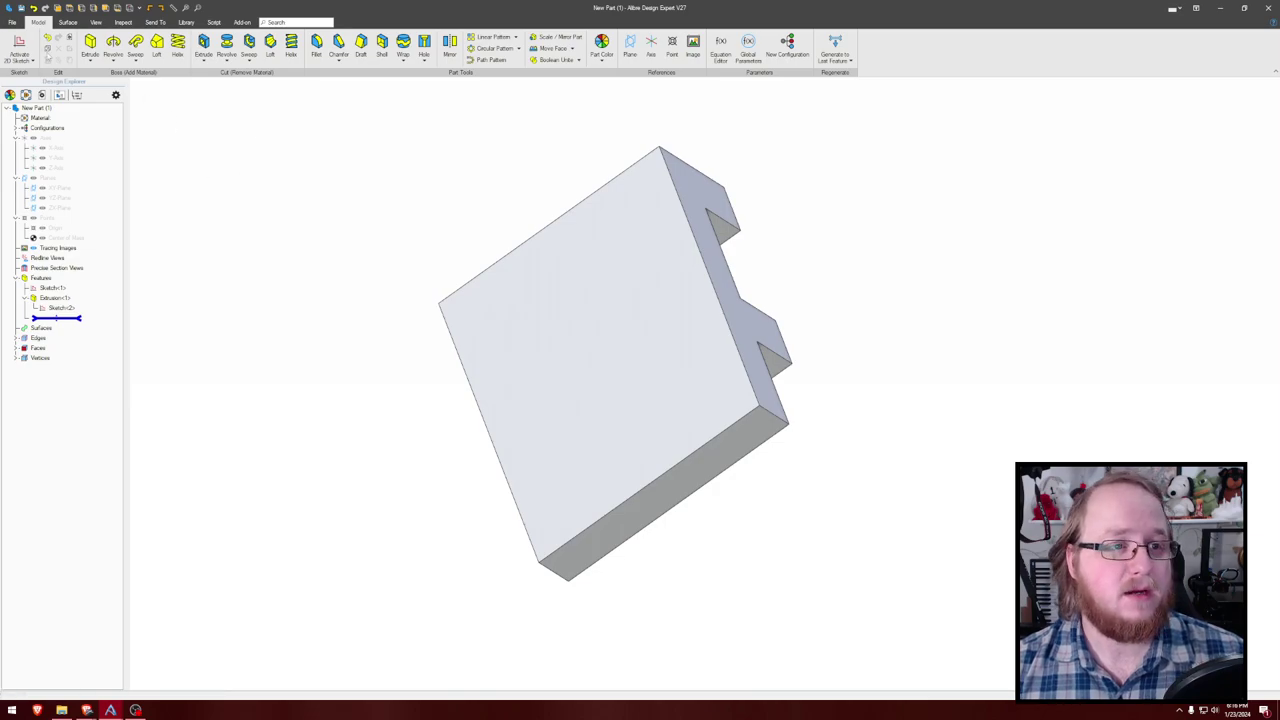
# Step: Show the reference geometry and start a new 2D sketch on the XY plane
pyautogui.moveTo(242, 171); pyautogui.dragTo(304, 176, button='middle')
pyautogui.hotkey('ctrl', 'shift', 'r')
pyautogui.click(24, 46)
pyautogui.click(860, 423)
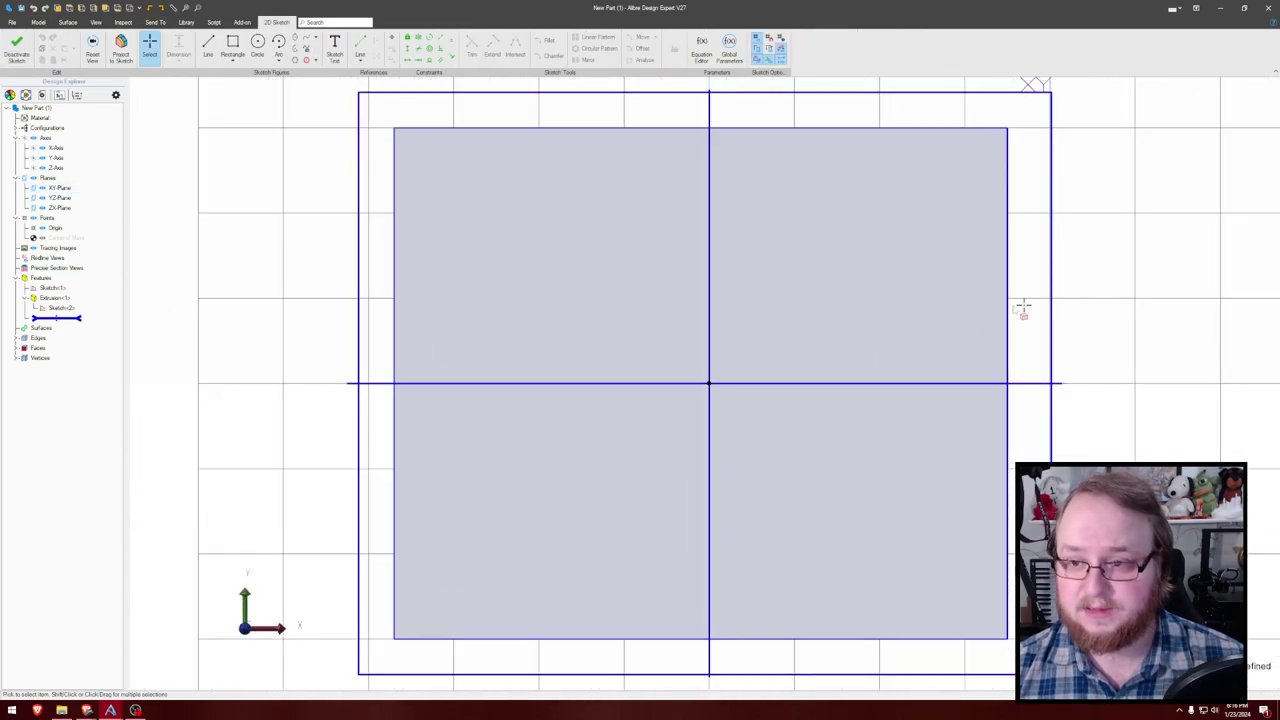
# Step: Project the base's far right edge into the sketch as a sketch figure and hide the reference geometry
pyautogui.scroll(-2, 1066, 290)
pyautogui.moveTo(1066, 282); pyautogui.dragTo(654, 306, button='middle')
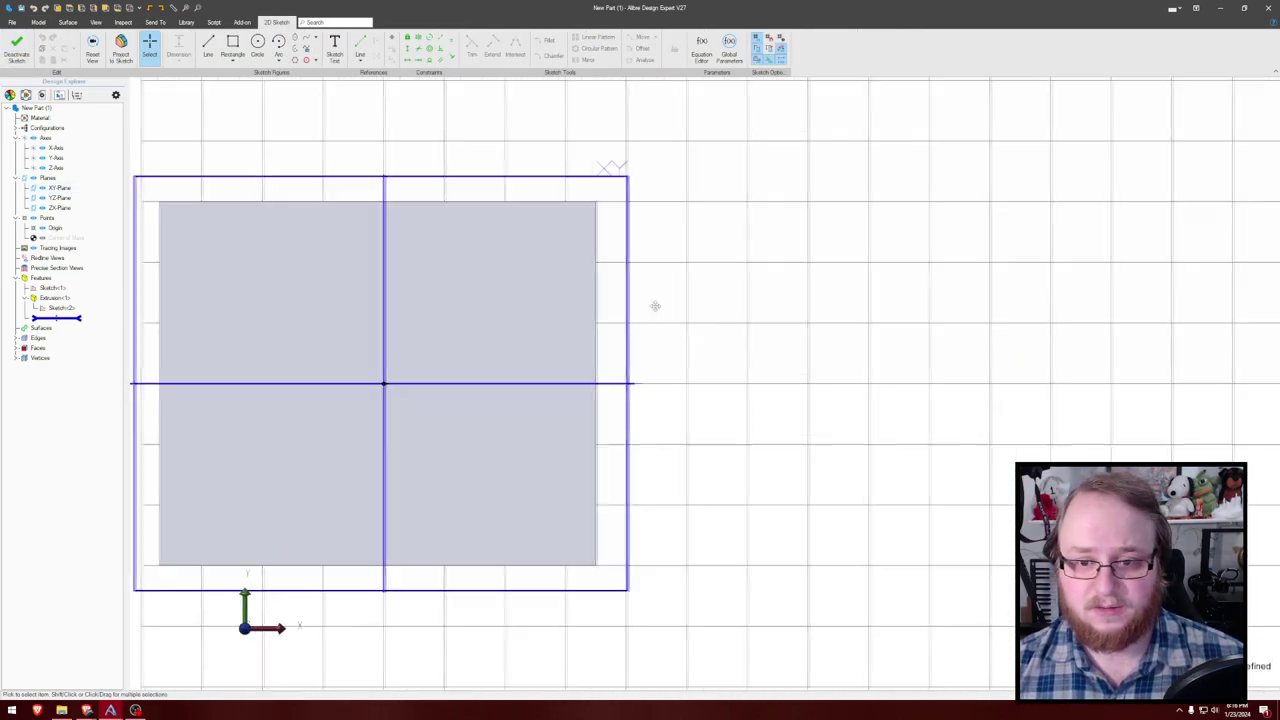
pyautogui.press('p')
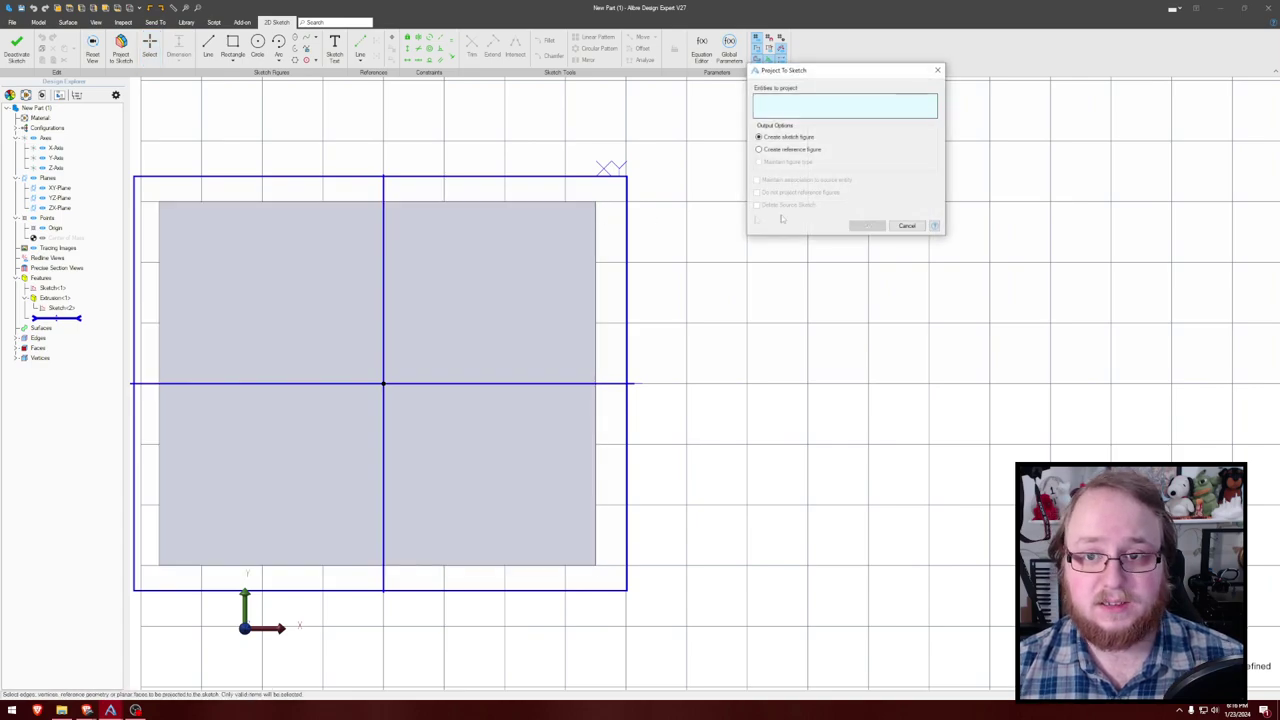
pyautogui.click(597, 268)
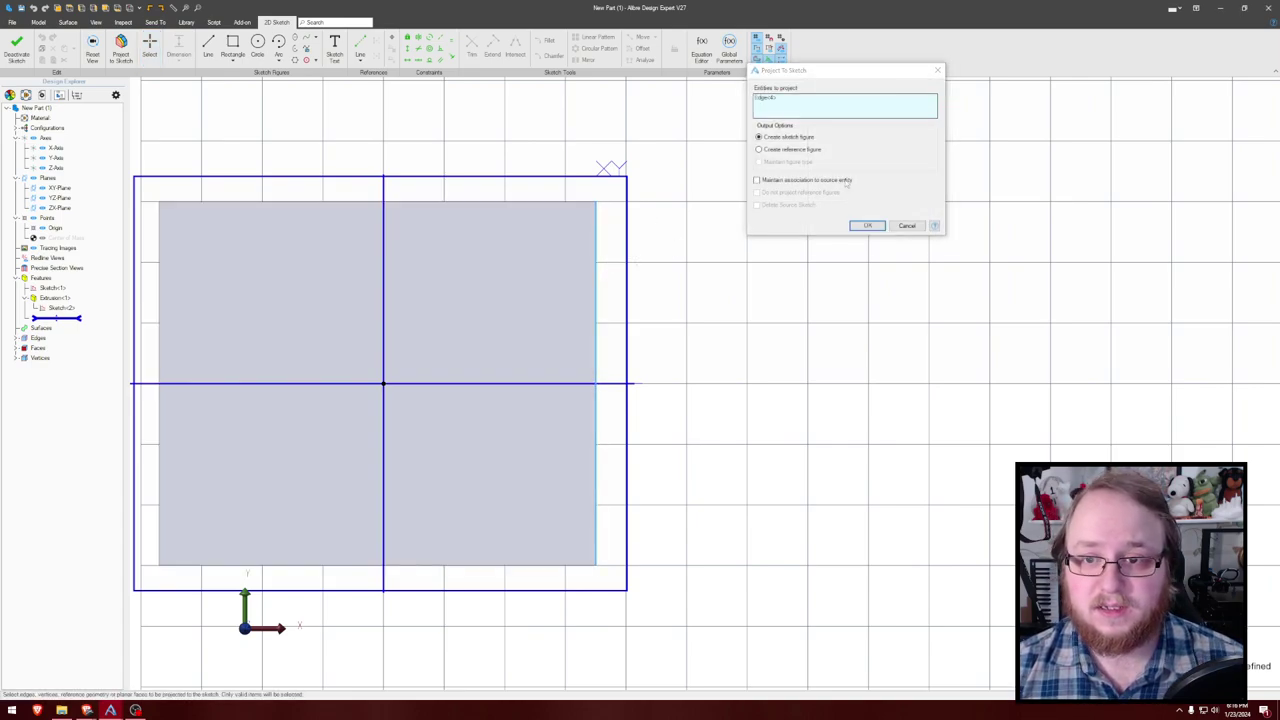
pyautogui.click(874, 224)
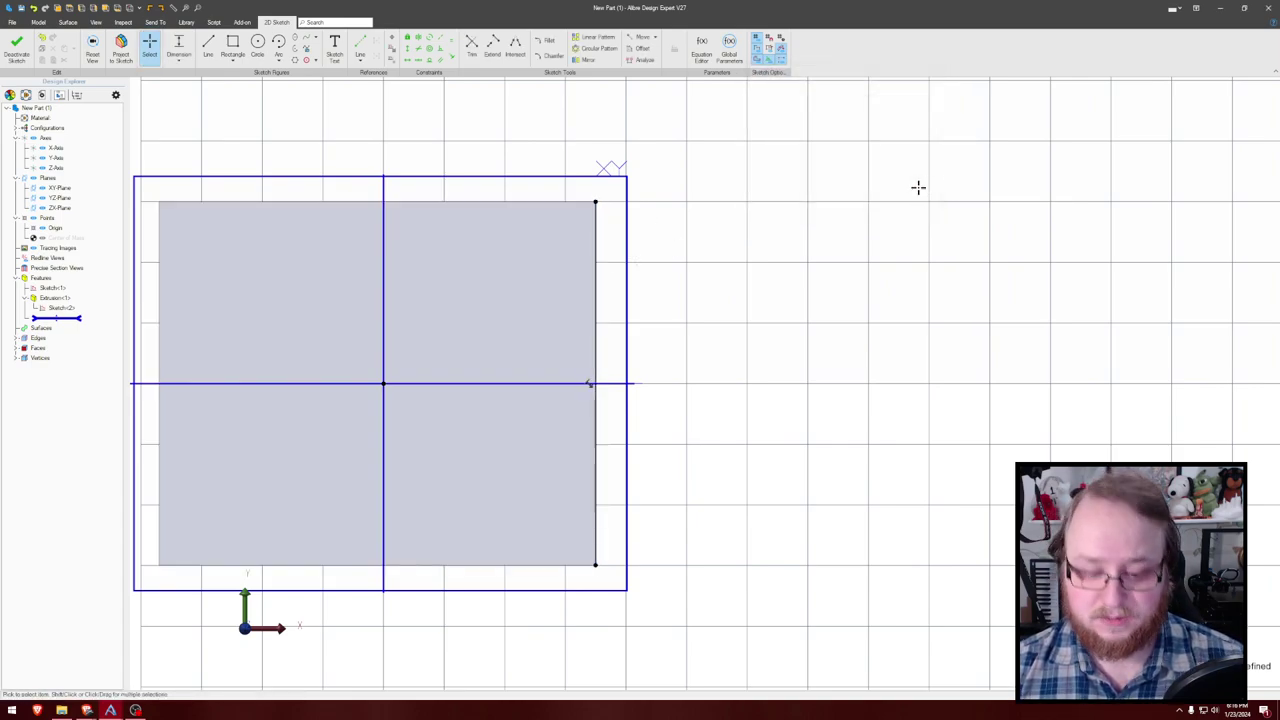
pyautogui.moveTo(824, 224)
pyautogui.mouseDown(button='middle')
pyautogui.moveTo(754, 266)
pyautogui.moveTo(634, 291)
pyautogui.mouseUp(button='middle')
pyautogui.scroll(-2, 754, 263)
pyautogui.press('Home')
pyautogui.scroll(-2, 634, 291)
pyautogui.moveTo(743, 296); pyautogui.dragTo(654, 294, button='middle')
pyautogui.scroll(-1, 654, 294)
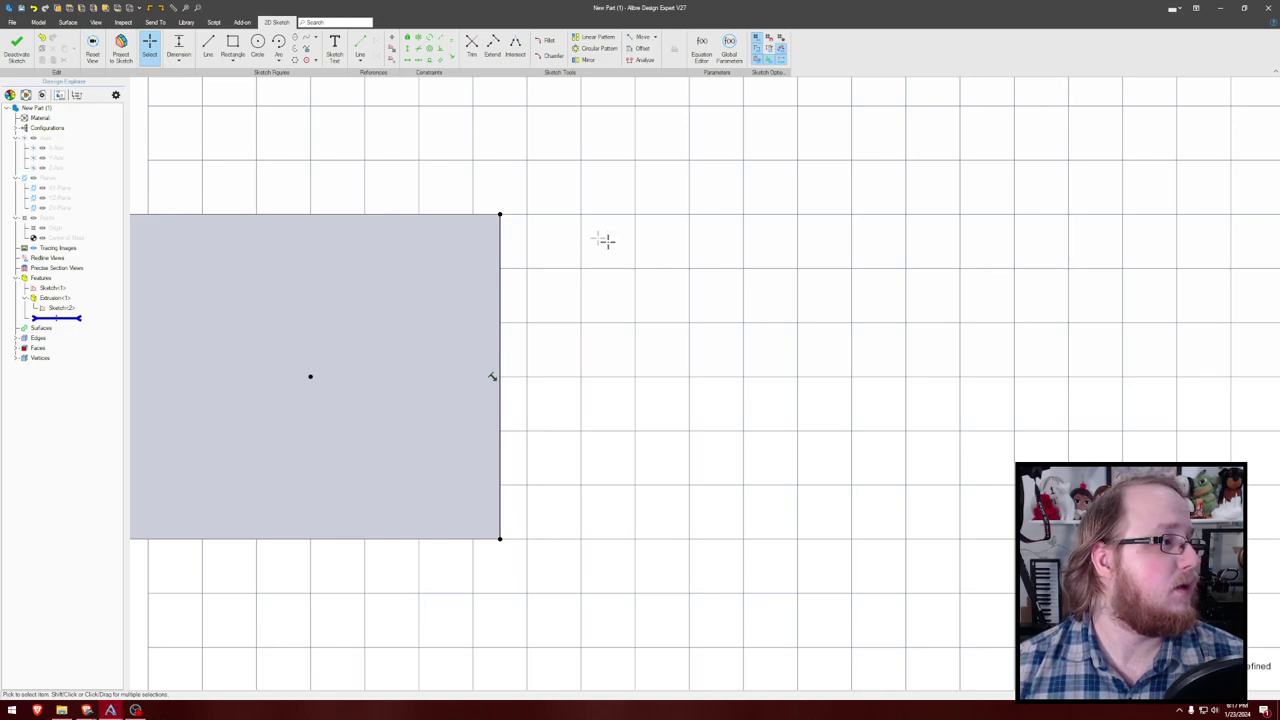
pyautogui.click(278, 50)
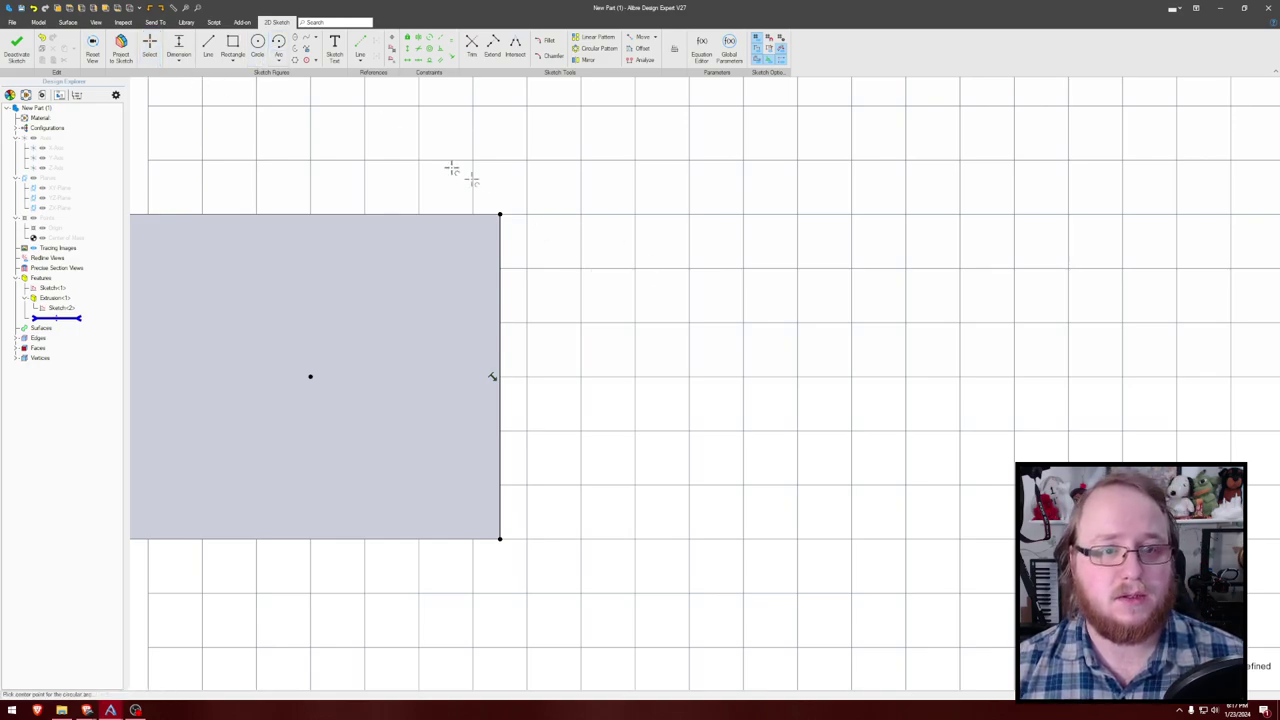
pyautogui.click(500, 214)
pyautogui.press('Escape')
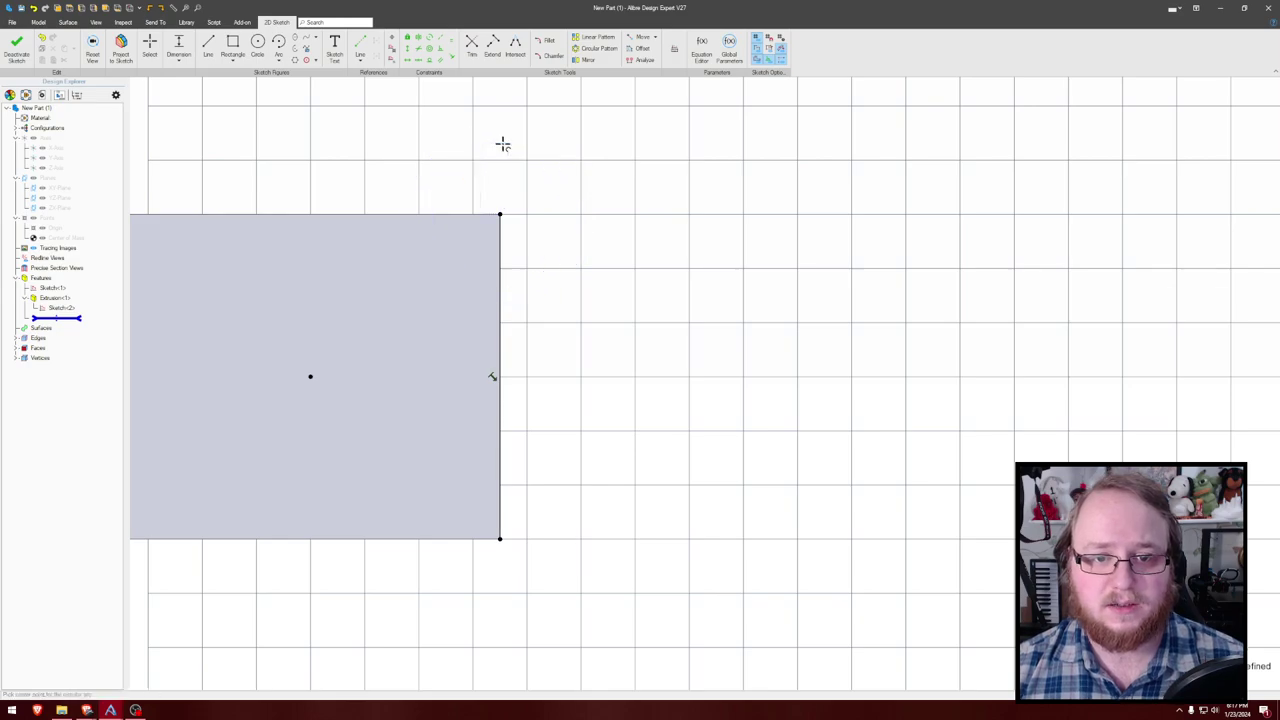
# Step: Sketch a three-quarter tangent arc of about 14 mm radius from the projected edge's upper endpoint, ending directly below its centre
pyautogui.click(280, 60)
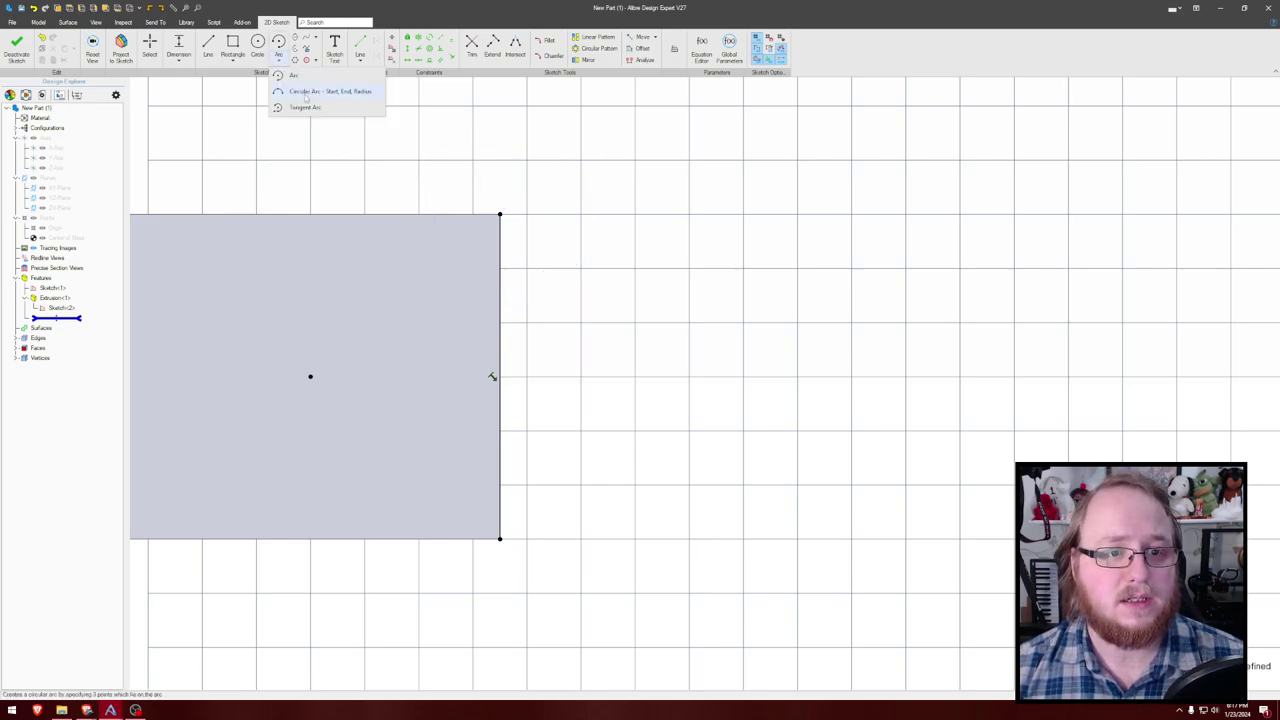
pyautogui.click(305, 107)
pyautogui.click(500, 214)
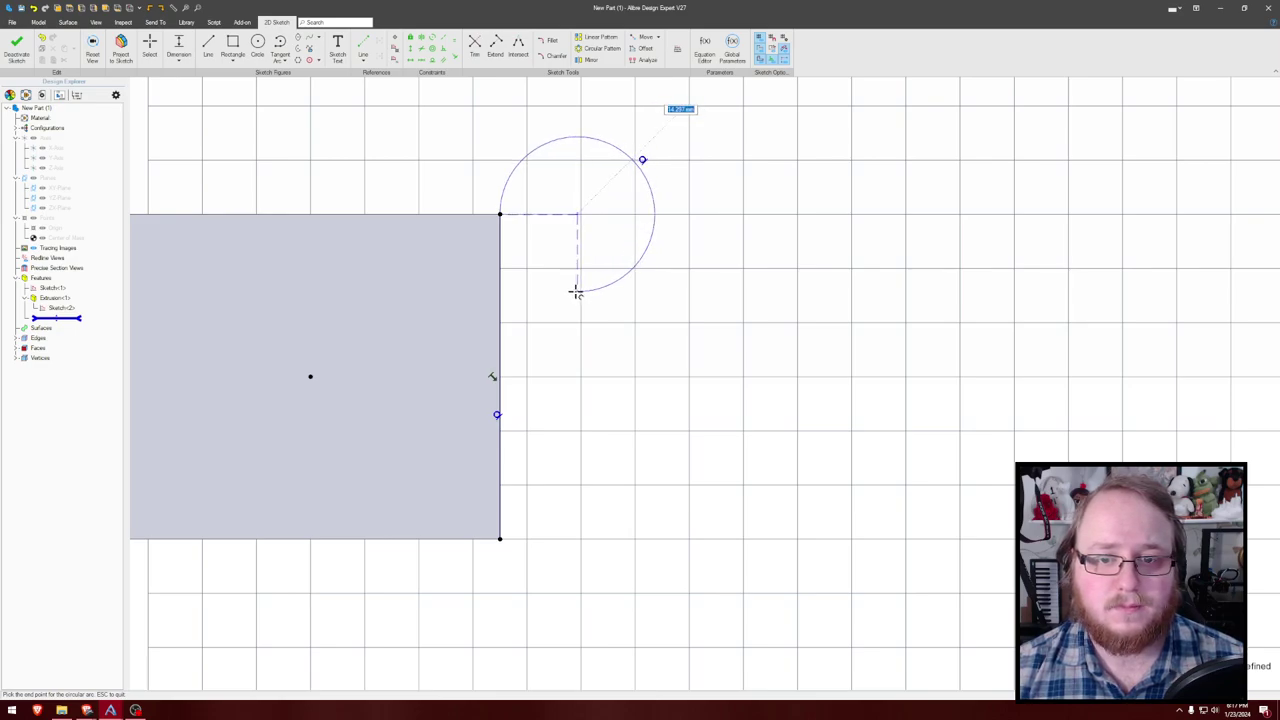
pyautogui.click(577, 291)
pyautogui.press('Escape')
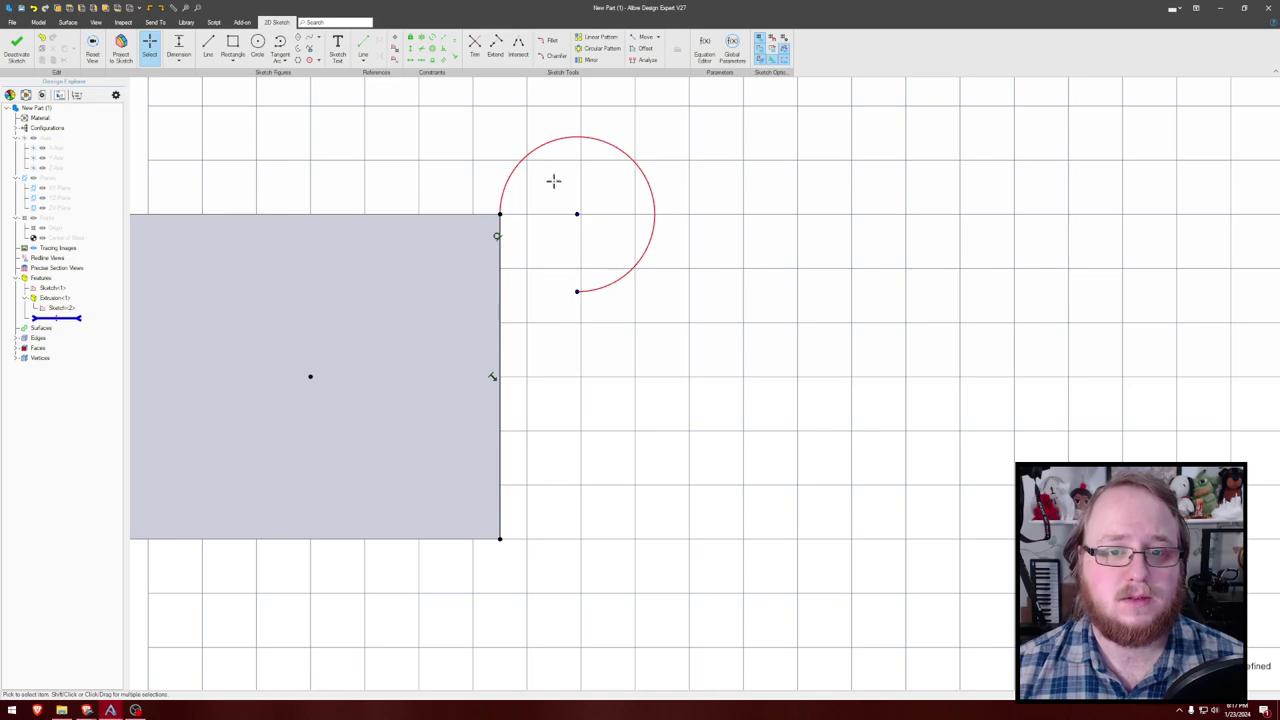
# Step: Sketch a smaller circle inside the arc, centred on the arc's centre point
pyautogui.click(257, 42)
pyautogui.click(577, 214)
pyautogui.click(606, 197)
pyautogui.press('Escape')
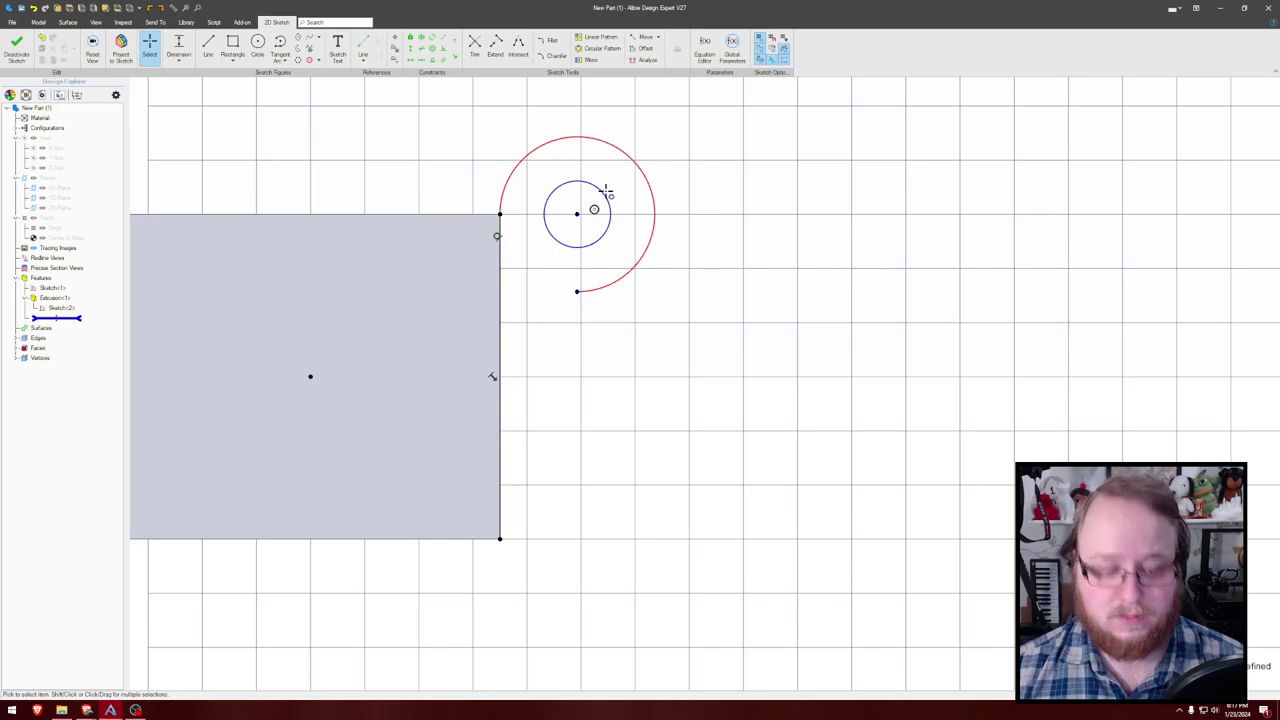
# Step: Dimension the inner circle at 18 mm diameter and the outer arc at 18 mm radius
pyautogui.press('d')
pyautogui.click(606, 196)
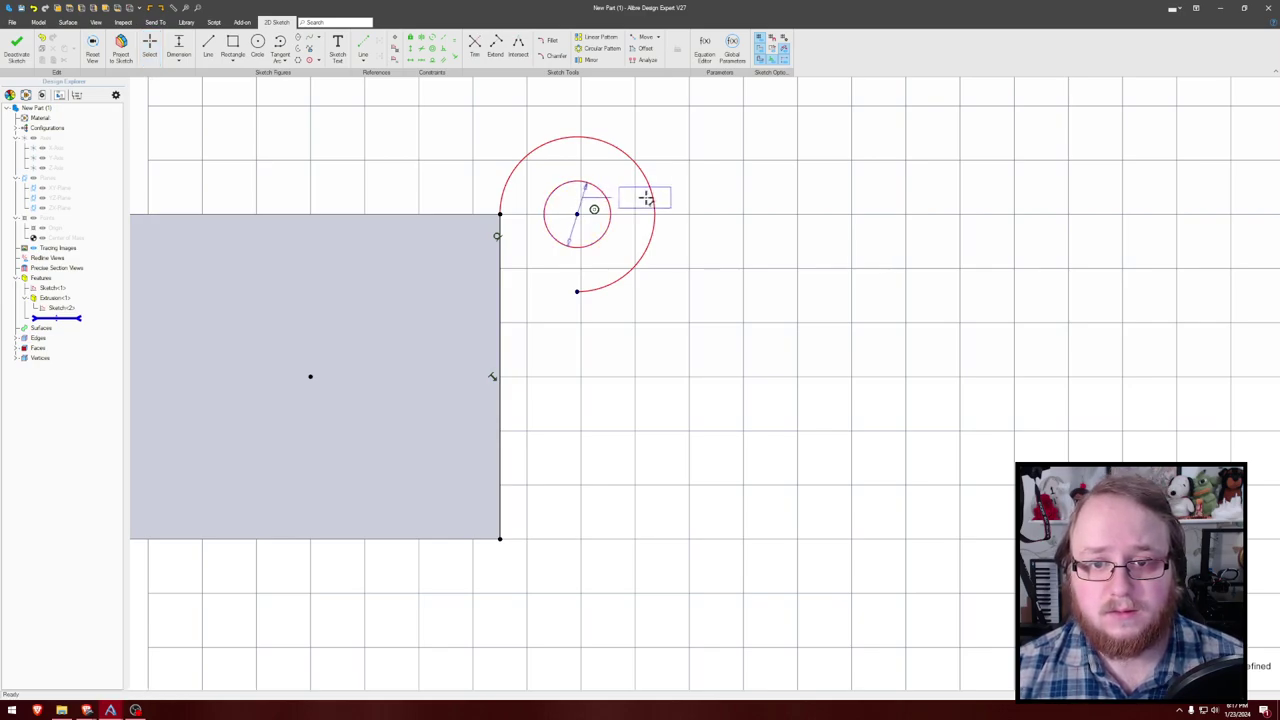
pyautogui.click(726, 165)
pyautogui.press('Return')
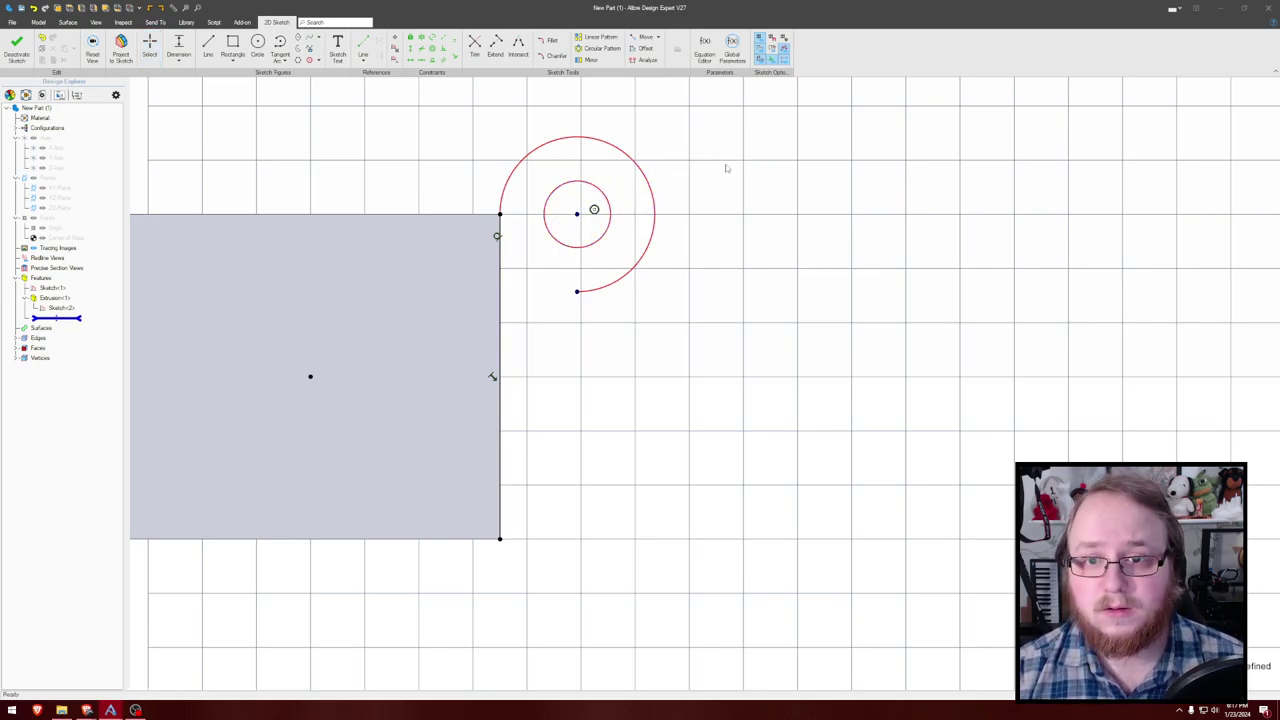
pyautogui.click(620, 149)
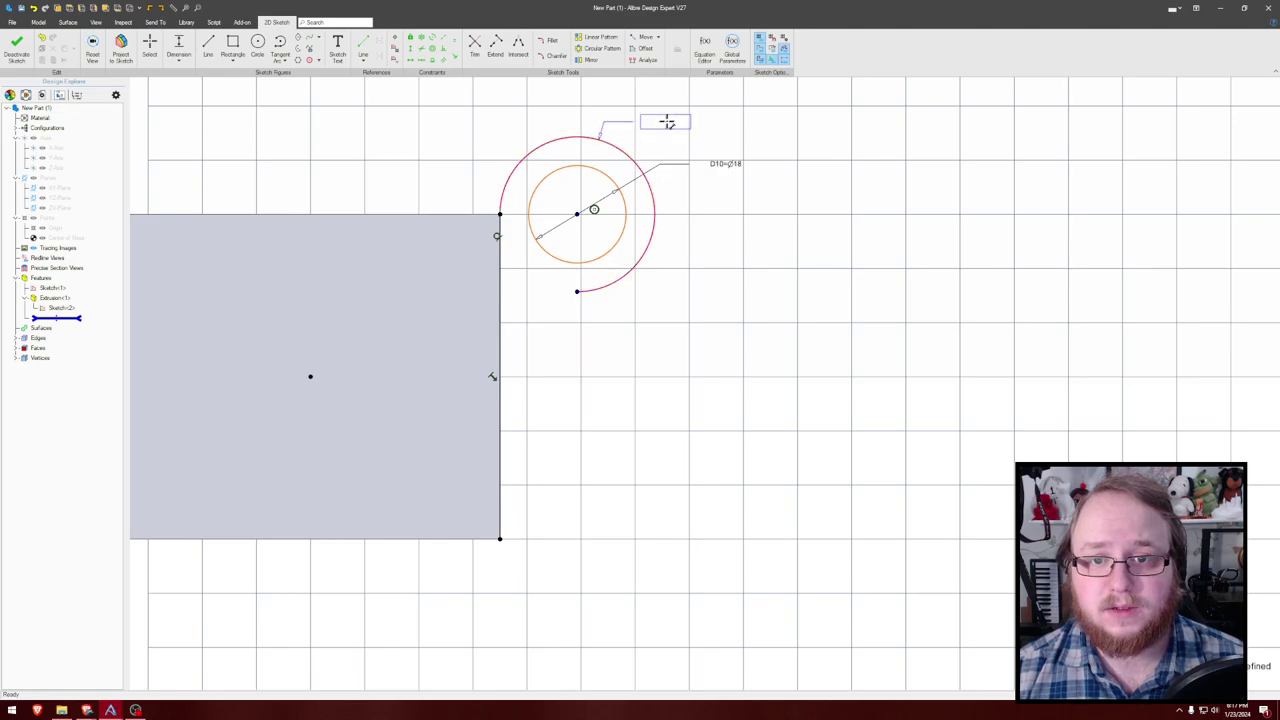
pyautogui.click(666, 121)
pyautogui.write('18')
pyautogui.press('Return')
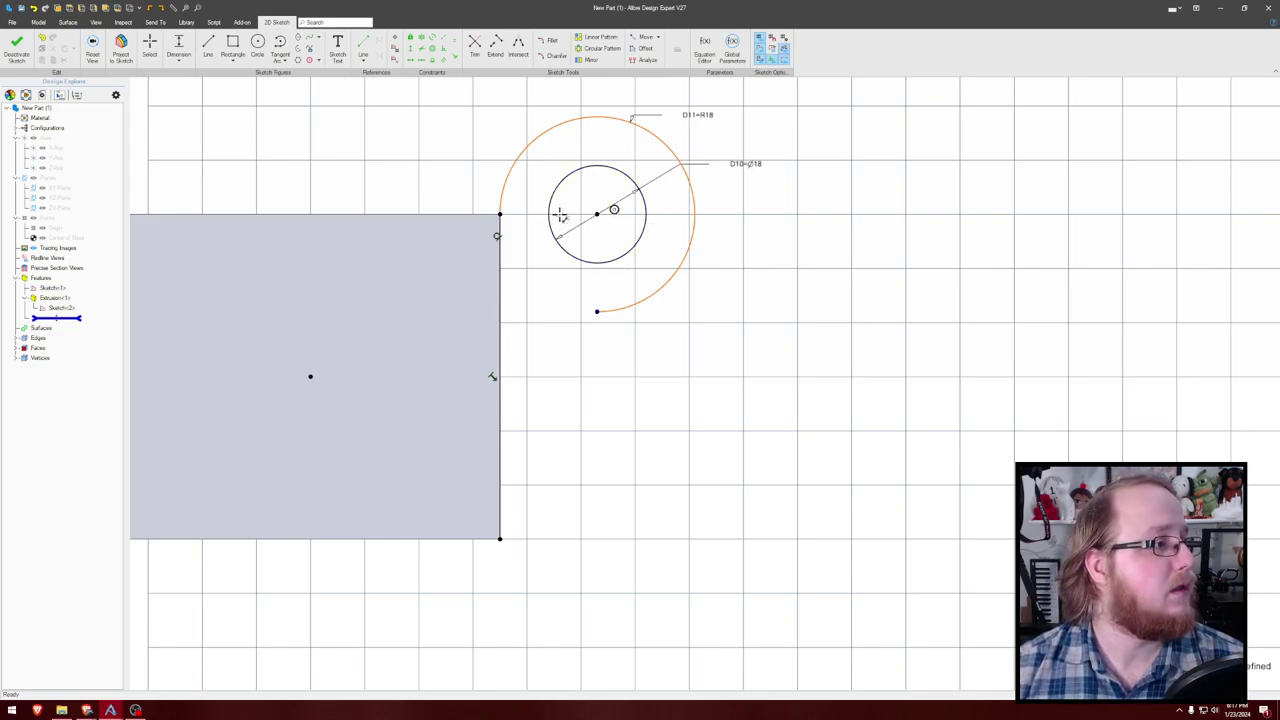
# Step: Constrain the arc's free endpoint vertically in line with its centre point
pyautogui.press('Escape')
pyautogui.click(614, 308)
pyautogui.moveTo(597, 311)
pyautogui.mouseDown()
pyautogui.moveTo(614, 306)
pyautogui.moveTo(583, 305)
pyautogui.moveTo(603, 311)
pyautogui.mouseUp()
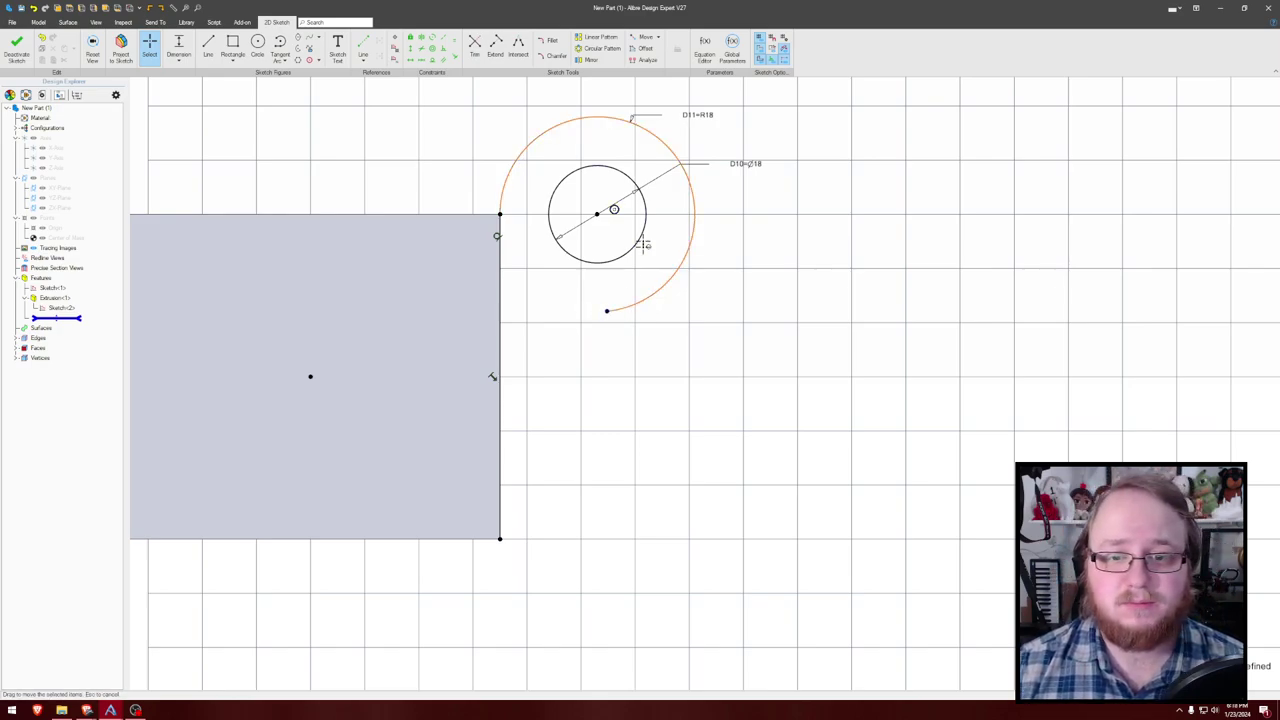
pyautogui.click(607, 309)
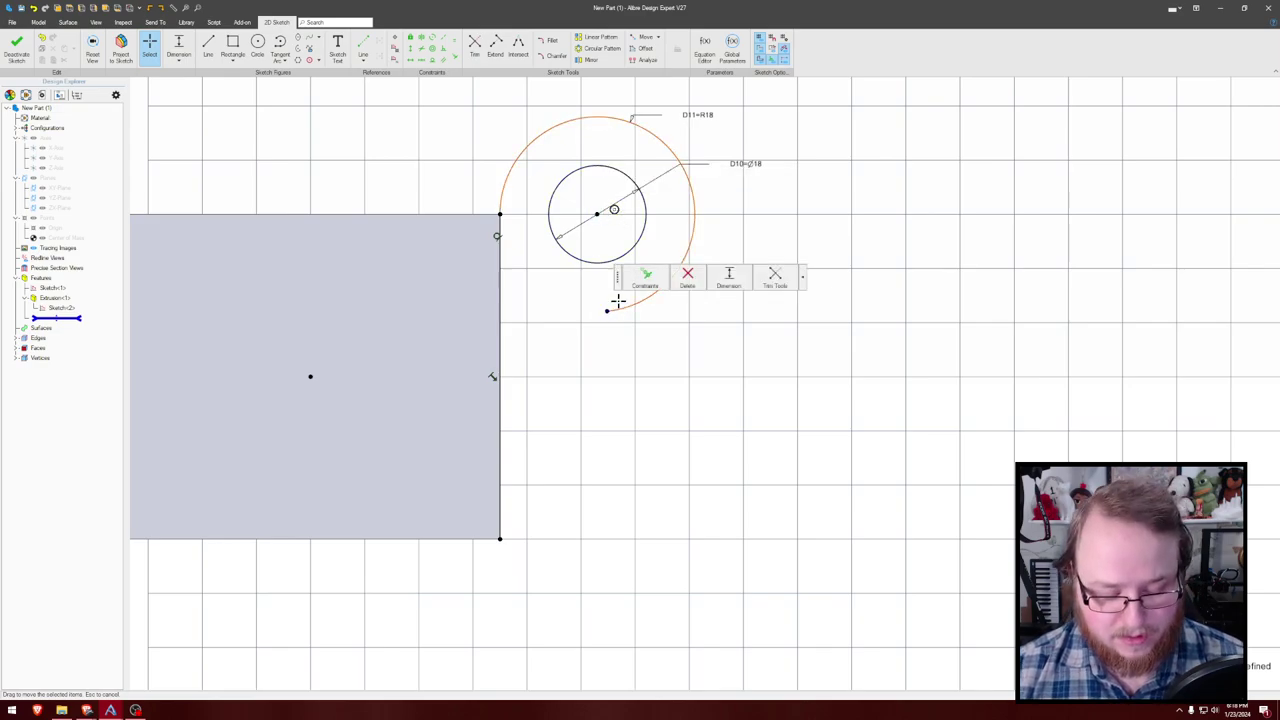
pyautogui.press('v')
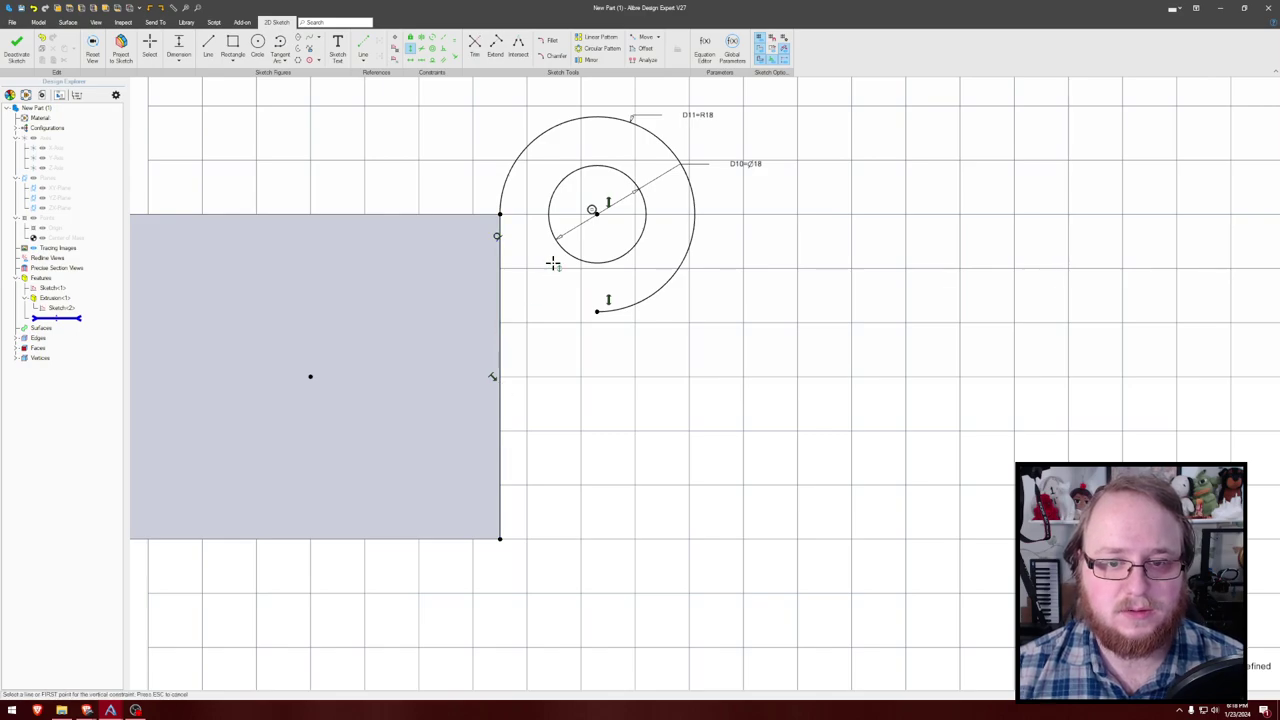
pyautogui.press('Escape')
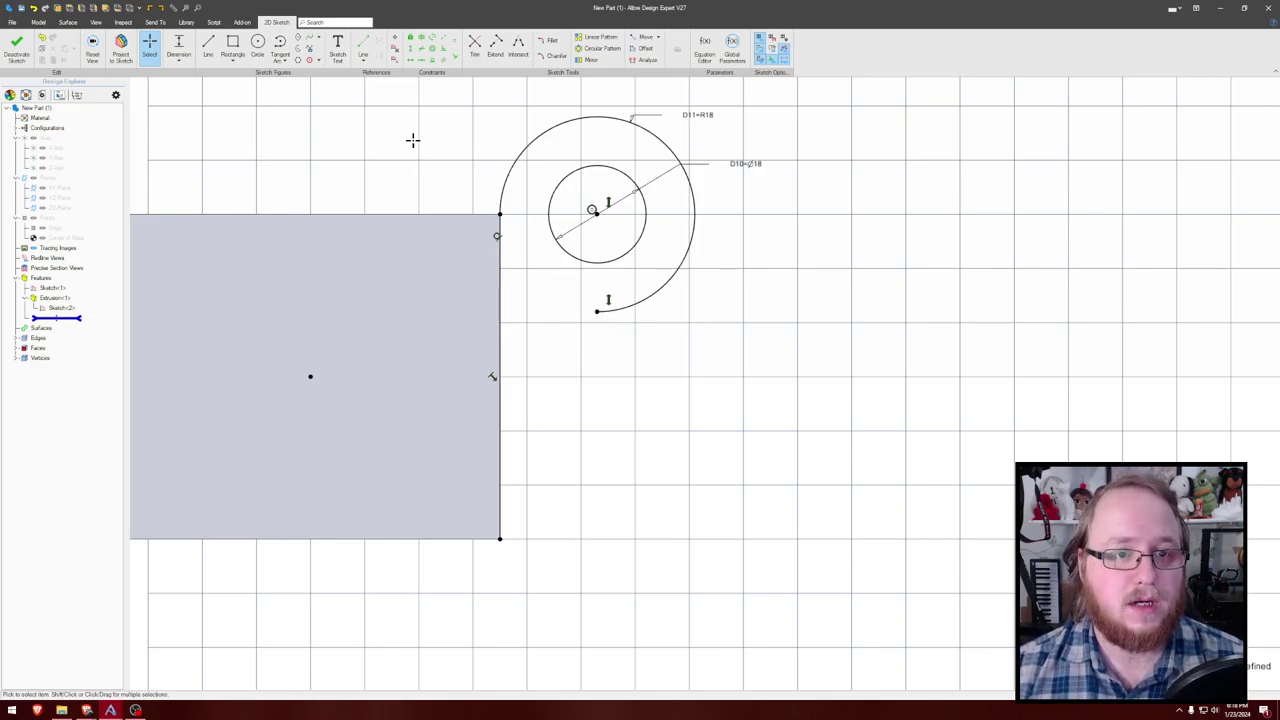
# Step: Draw a short line parallel to the projected edge, between that edge and the arc's lower endpoint, running downward from the endpoint's level
pyautogui.press('l')
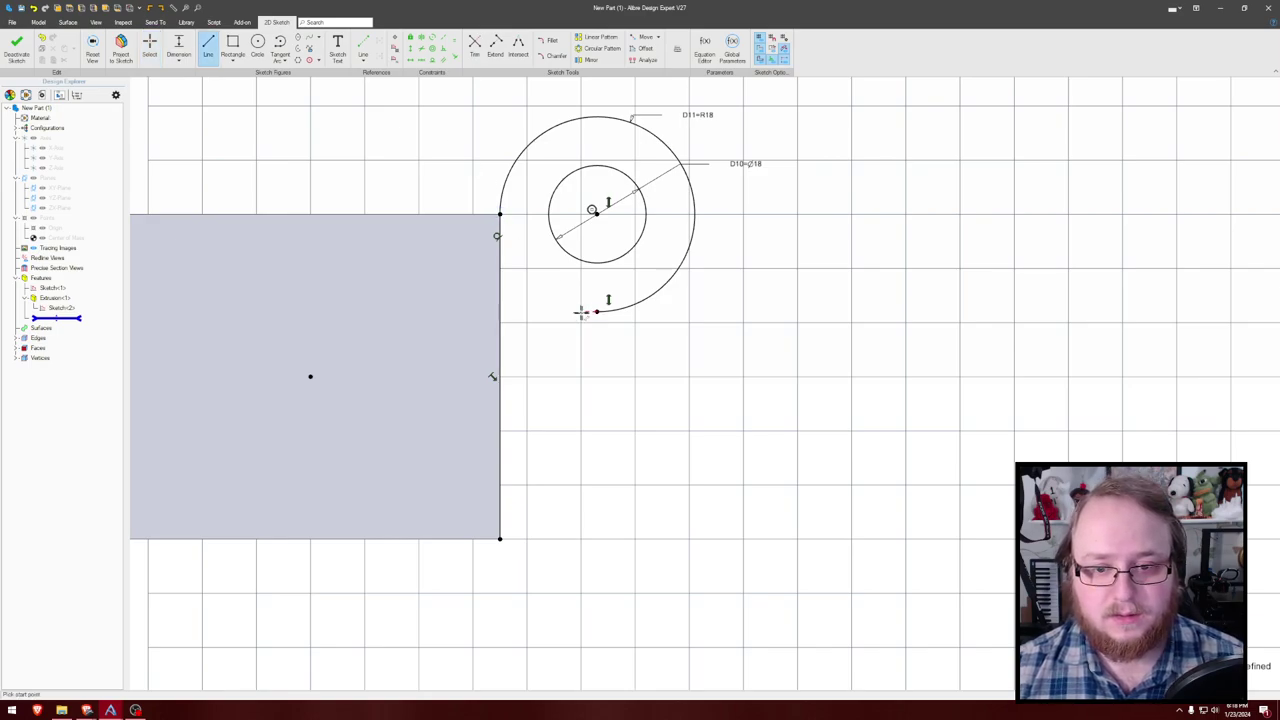
pyautogui.click(563, 312)
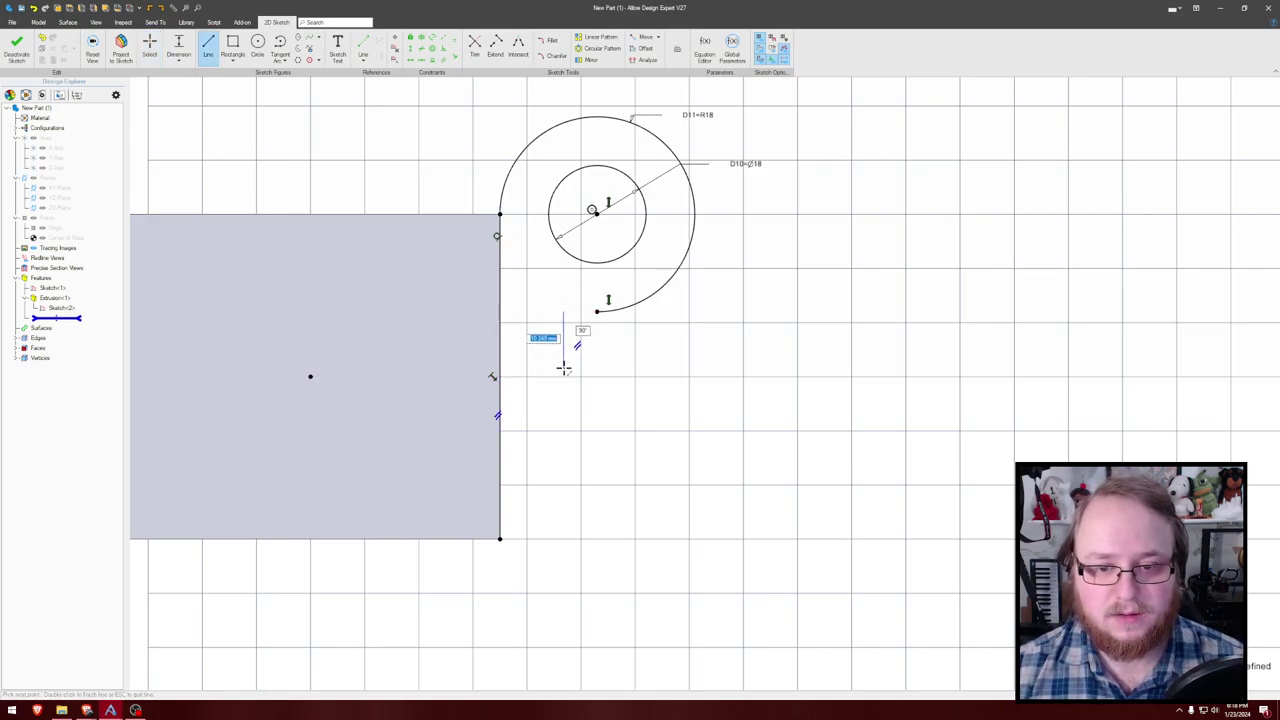
pyautogui.doubleClick(563, 376)
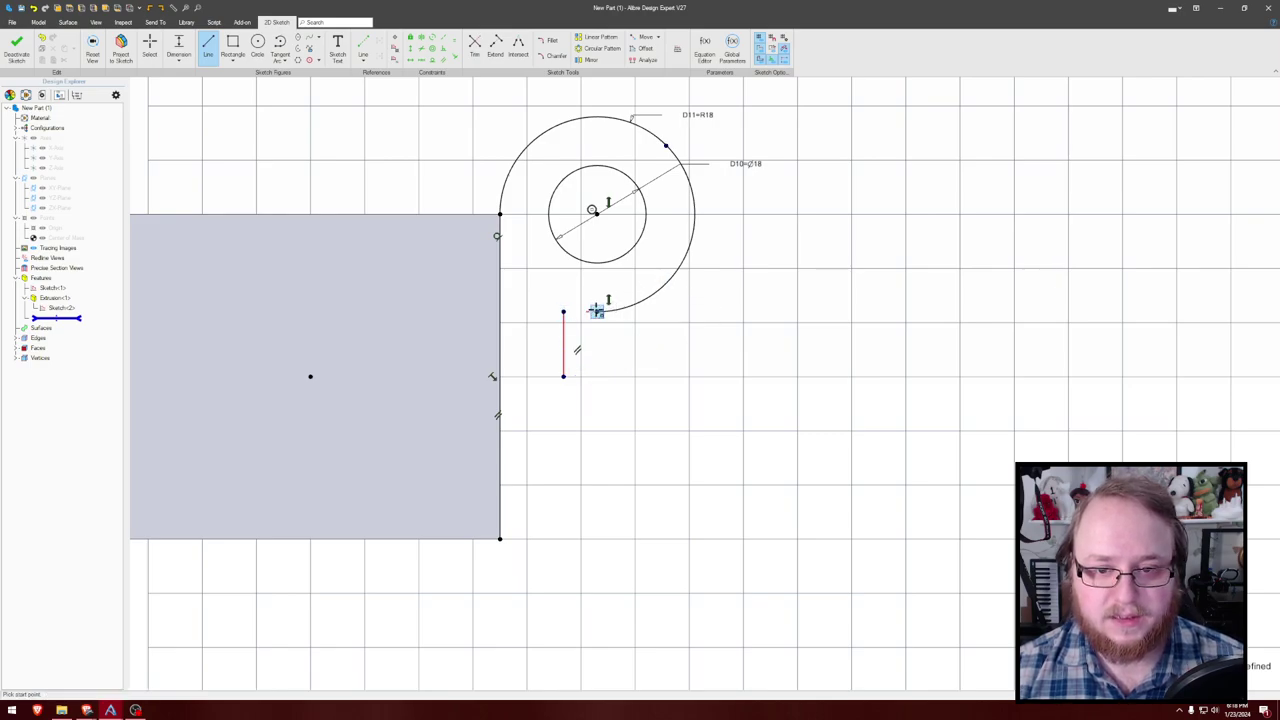
pyautogui.press('Escape')
# Step: Dimension the distance between the projected edge and the short parallel line at 12 mm
pyautogui.press('d')
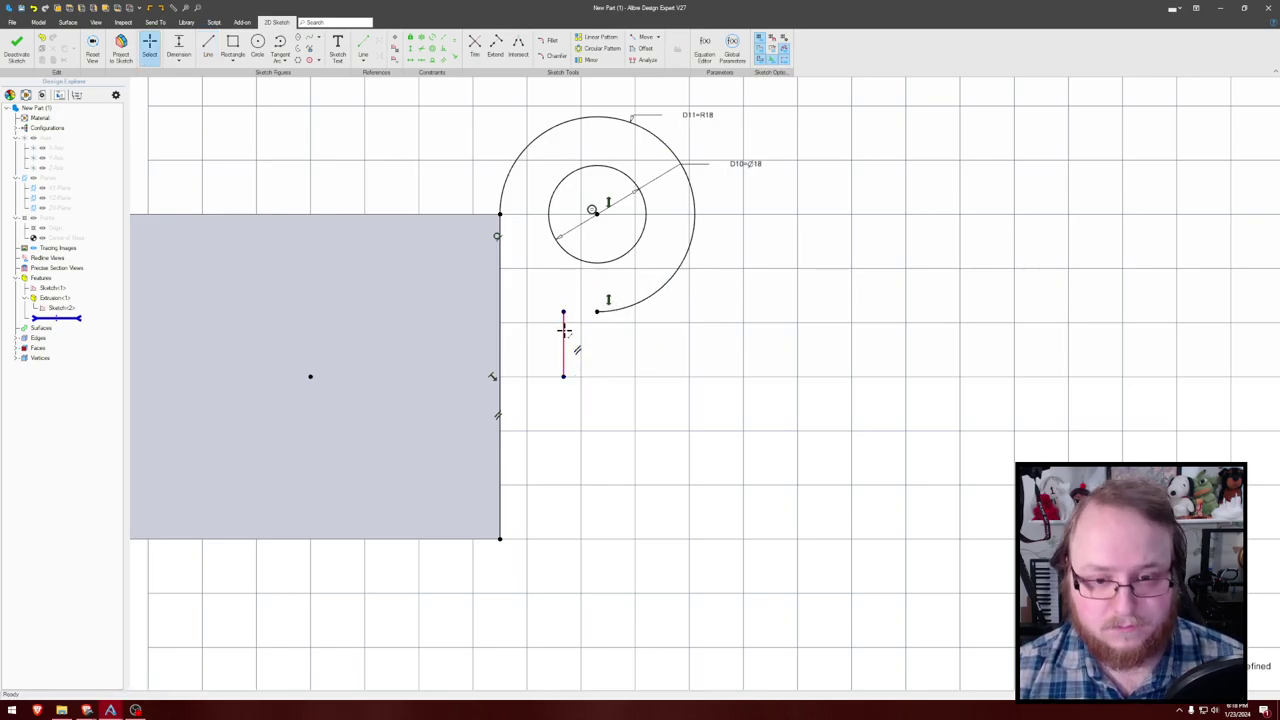
pyautogui.click(563, 330)
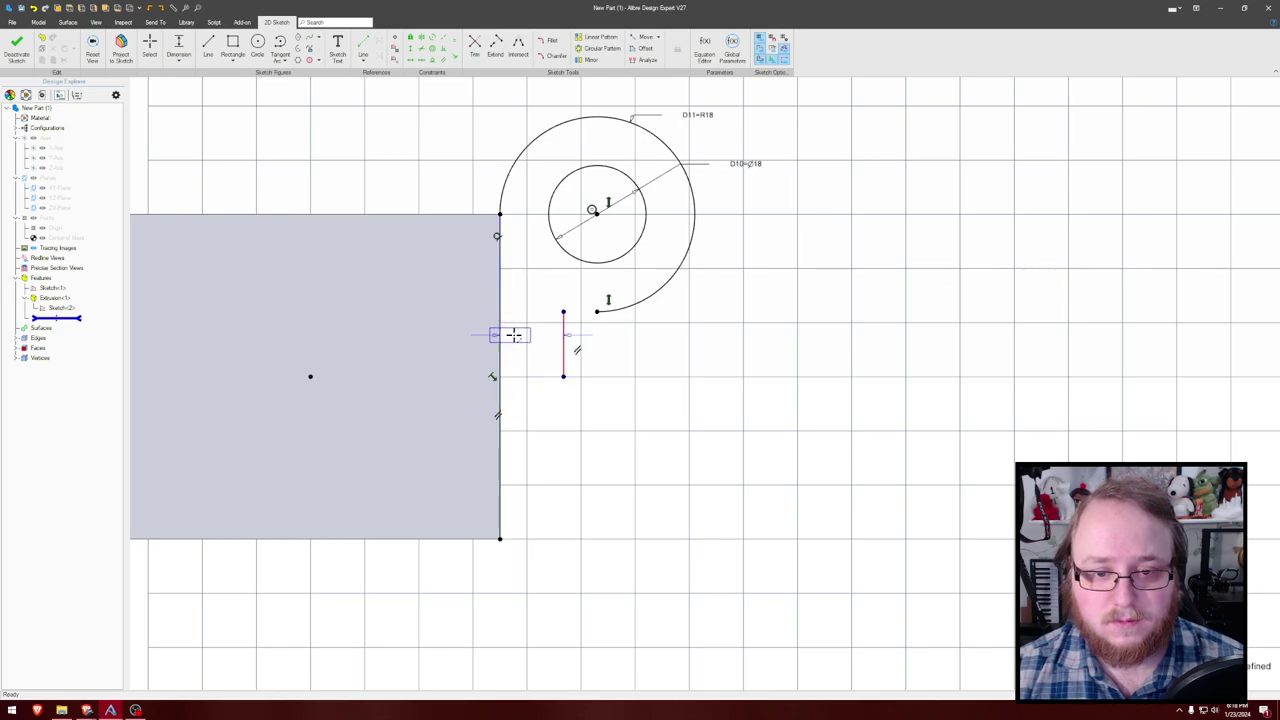
pyautogui.click(535, 337)
pyautogui.press('Return')
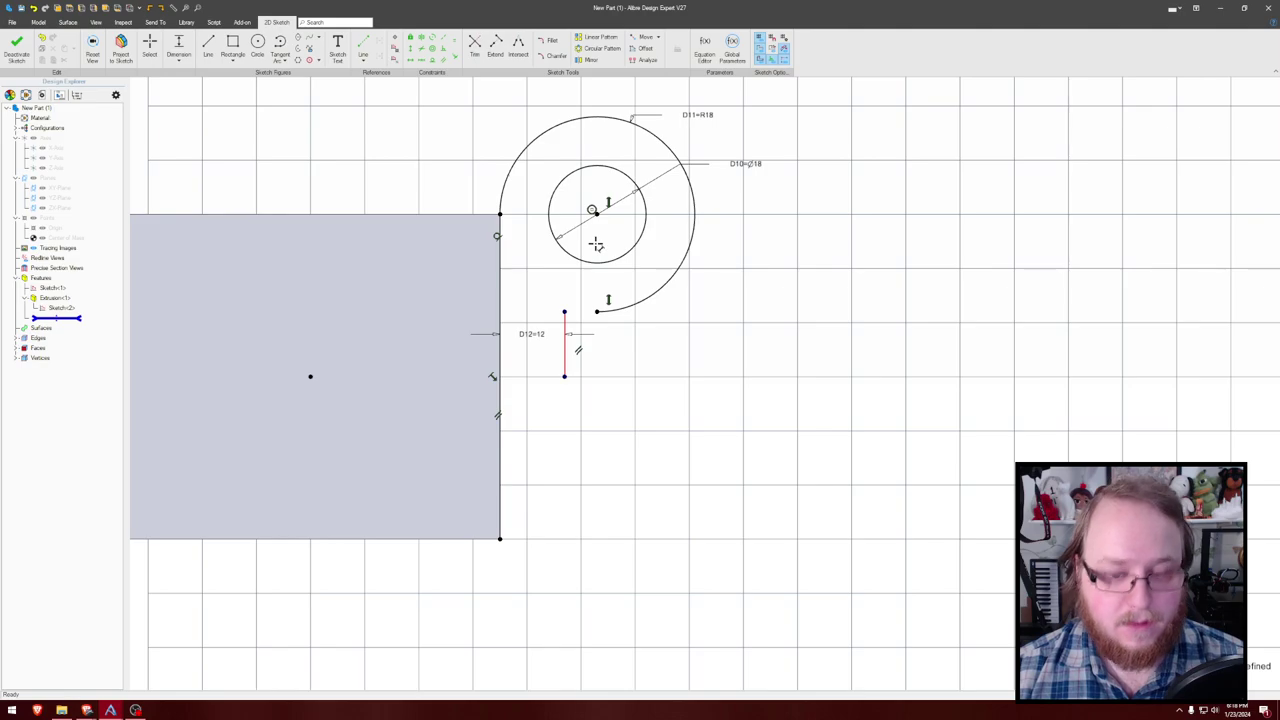
# Step: Draw a horizontal line joining the arc's lower endpoint to the upper end of the short vertical line
pyautogui.press('l')
pyautogui.click(597, 312)
pyautogui.click(565, 312)
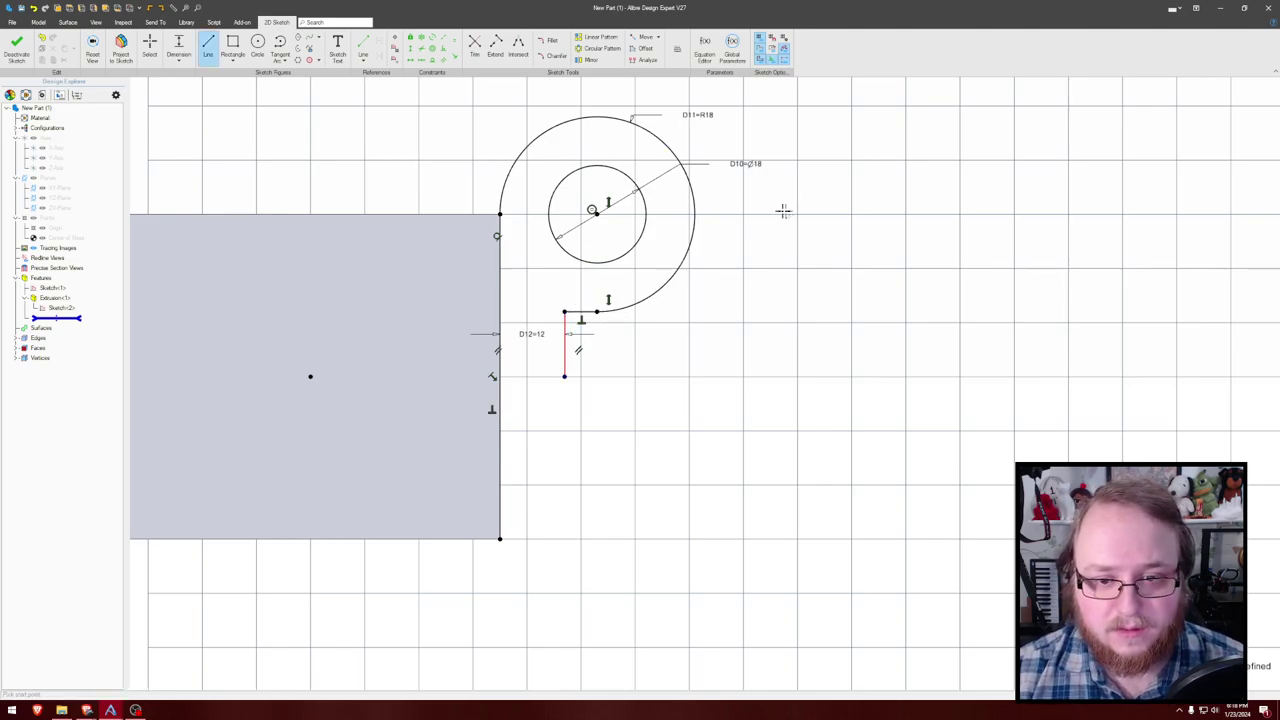
pyautogui.press('Escape')
# Step: Move the short vertical line's free lower end slightly upward to shorten the line
pyautogui.scroll(1, 725, 315)
pyautogui.moveTo(725, 315); pyautogui.dragTo(751, 286, button='middle')
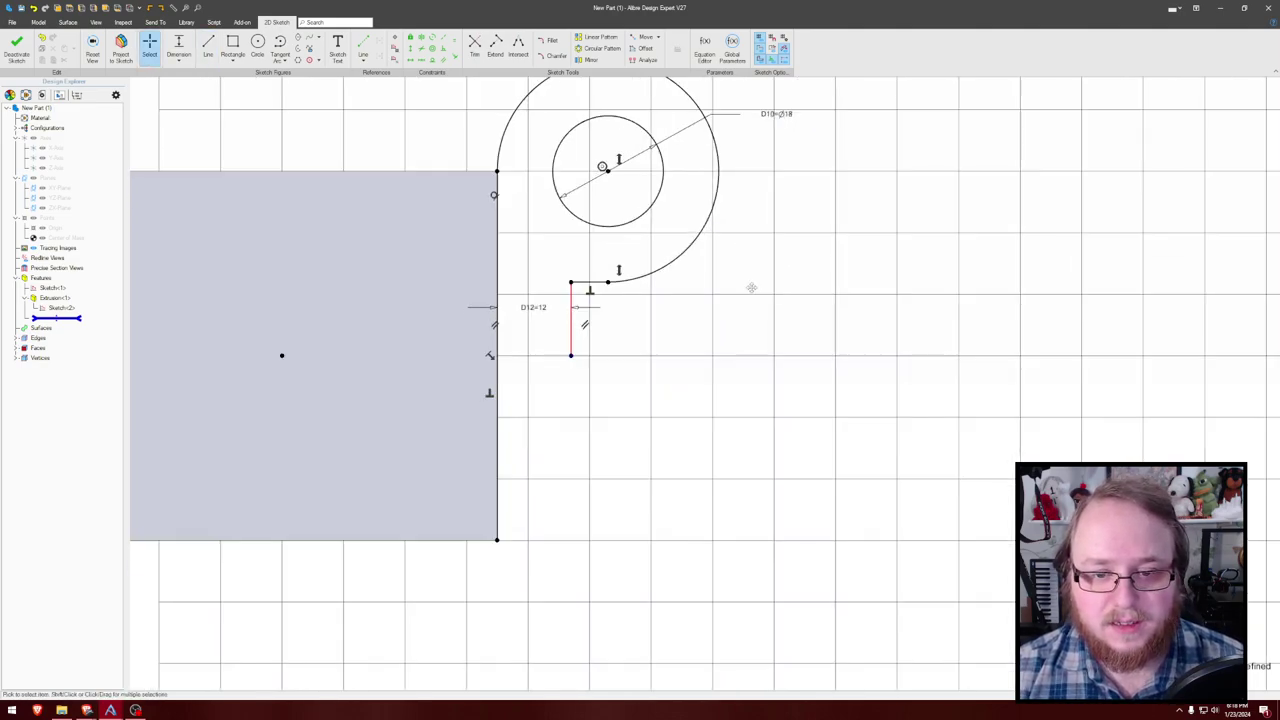
pyautogui.moveTo(569, 334)
pyautogui.mouseDown()
pyautogui.moveTo(611, 332)
pyautogui.moveTo(569, 355)
pyautogui.moveTo(573, 344)
pyautogui.mouseUp()
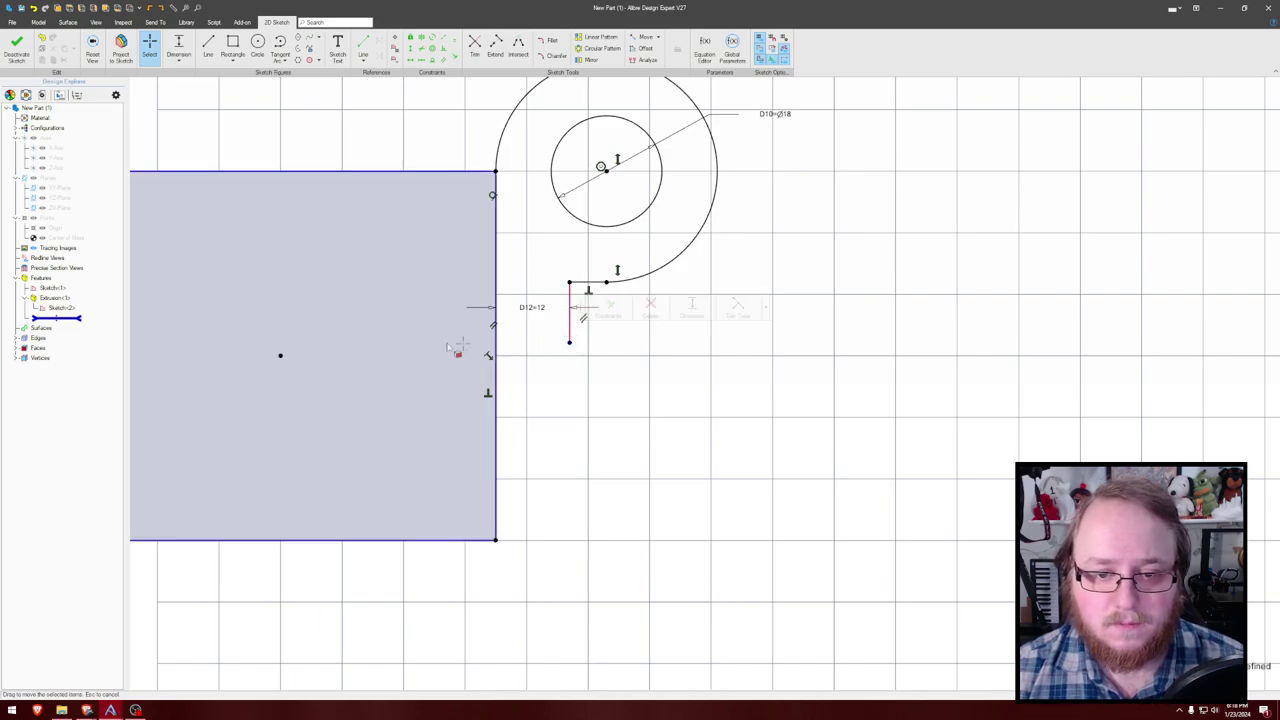
# Step: Constrain the short vertical line's lower endpoint horizontally to the base's centre point
pyautogui.click(280, 355)
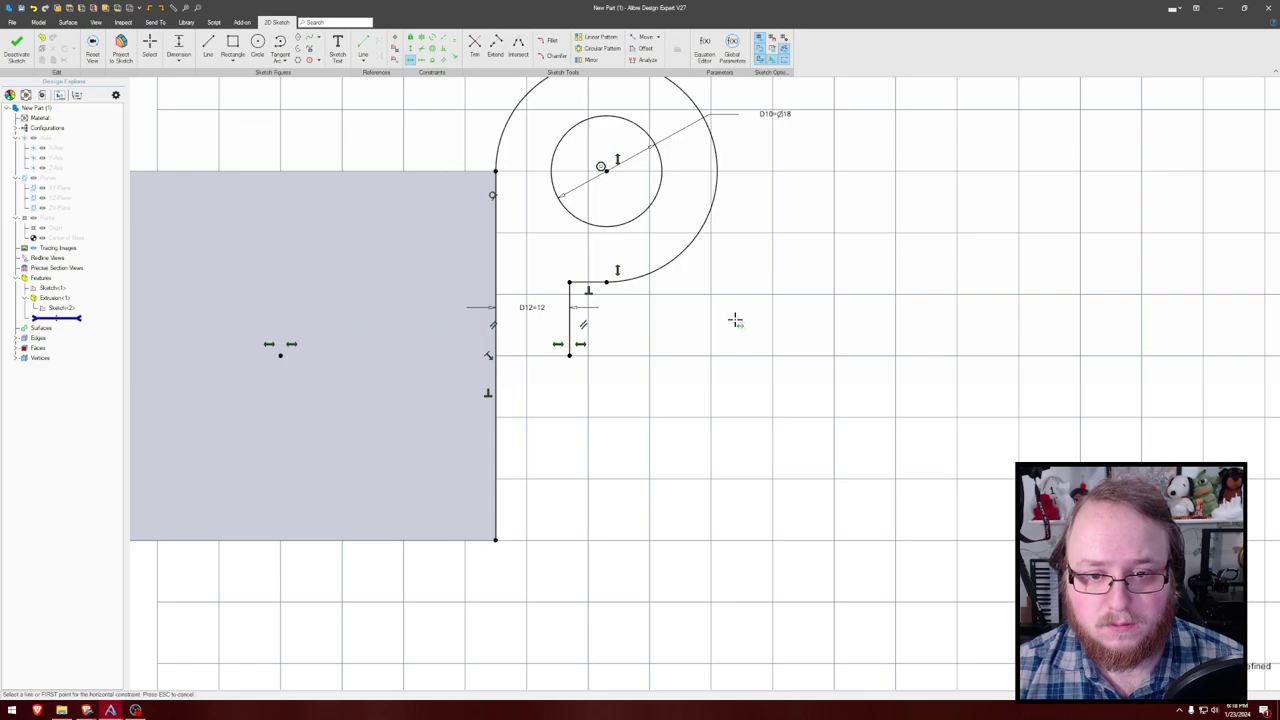
pyautogui.scroll(-1, 744, 309)
pyautogui.moveTo(802, 265); pyautogui.dragTo(802, 274, button='middle')
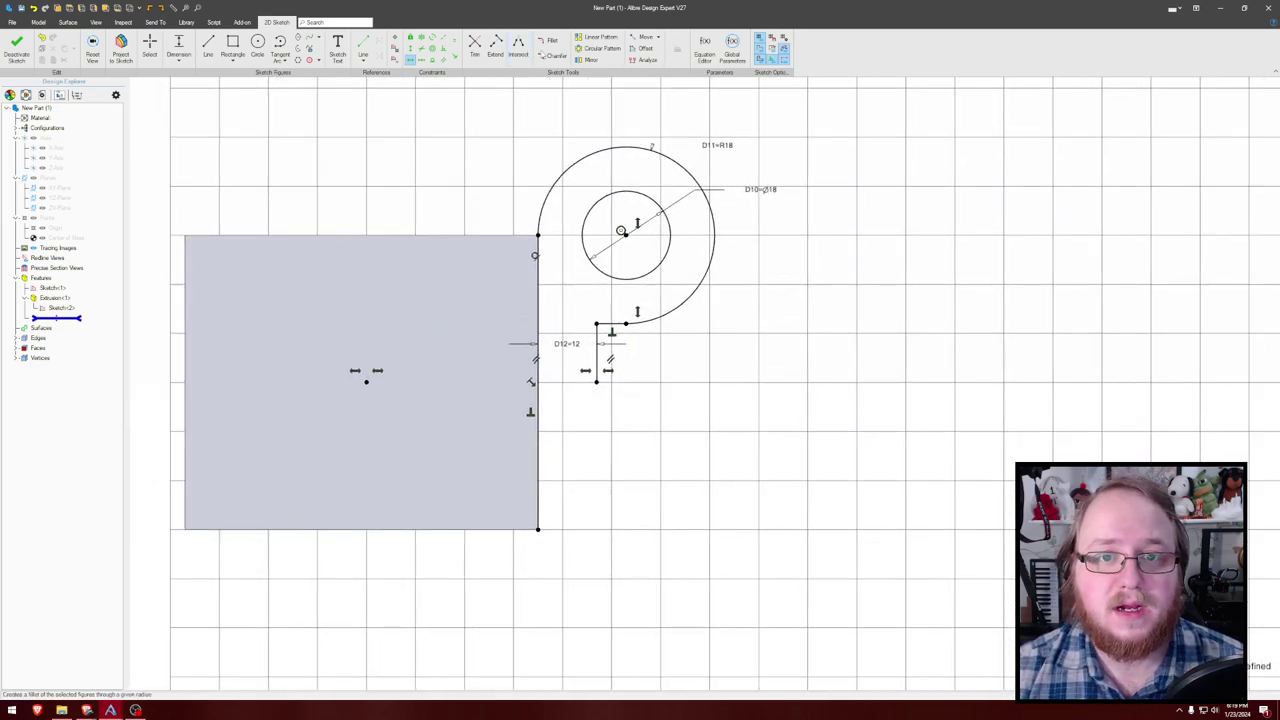
# Step: Fillet the corner between the short horizontal and vertical lines with a 5 mm radius
pyautogui.click(551, 42)
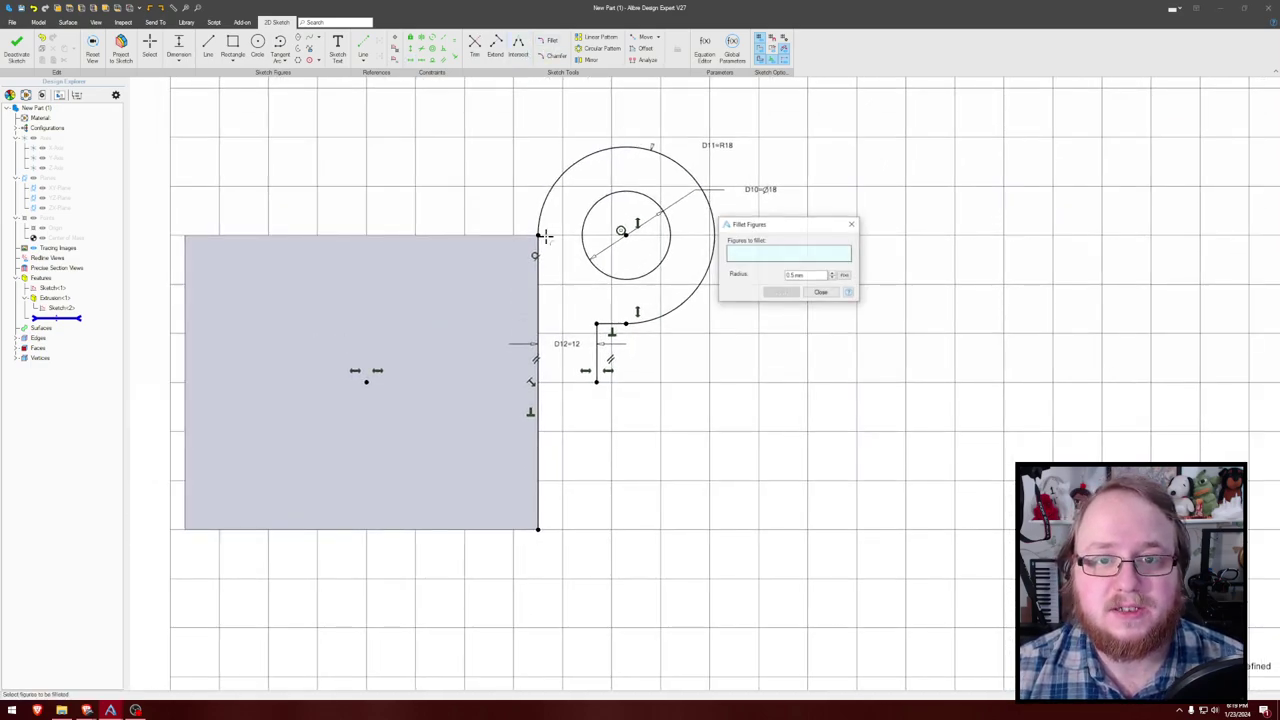
pyautogui.scroll(2, 596, 324)
pyautogui.click(604, 322)
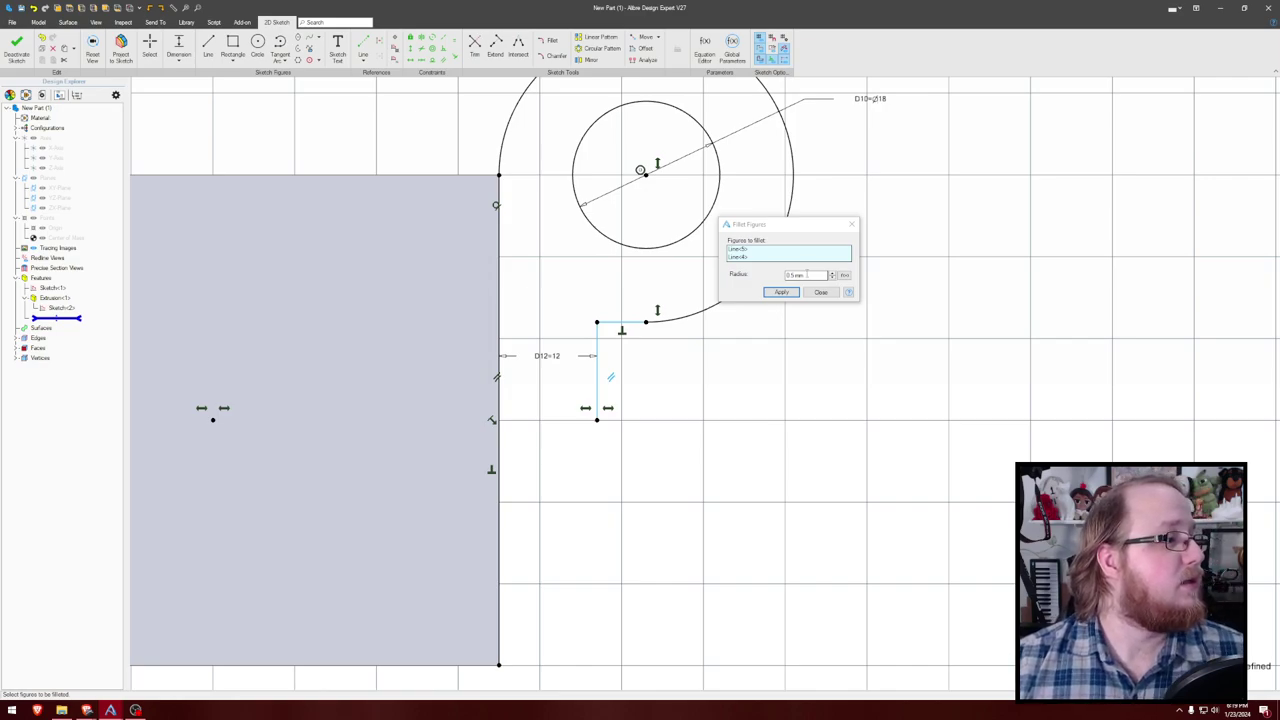
pyautogui.click(832, 273)
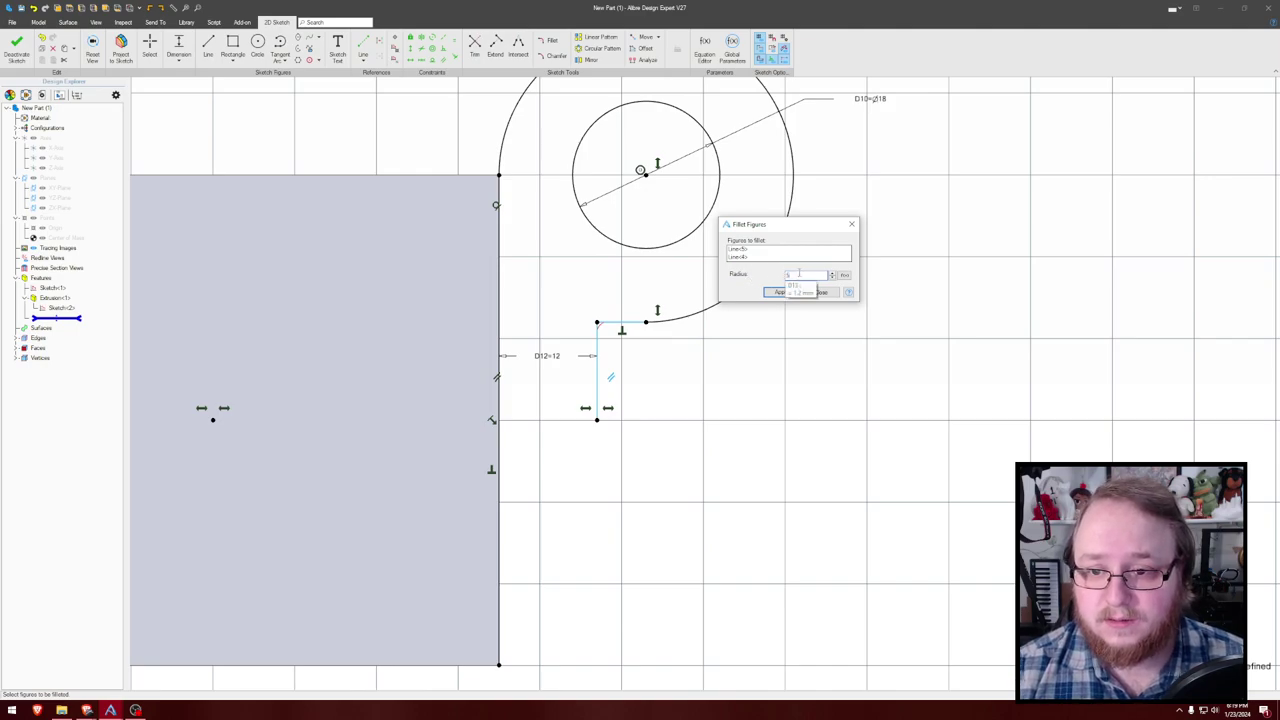
pyautogui.click(791, 258)
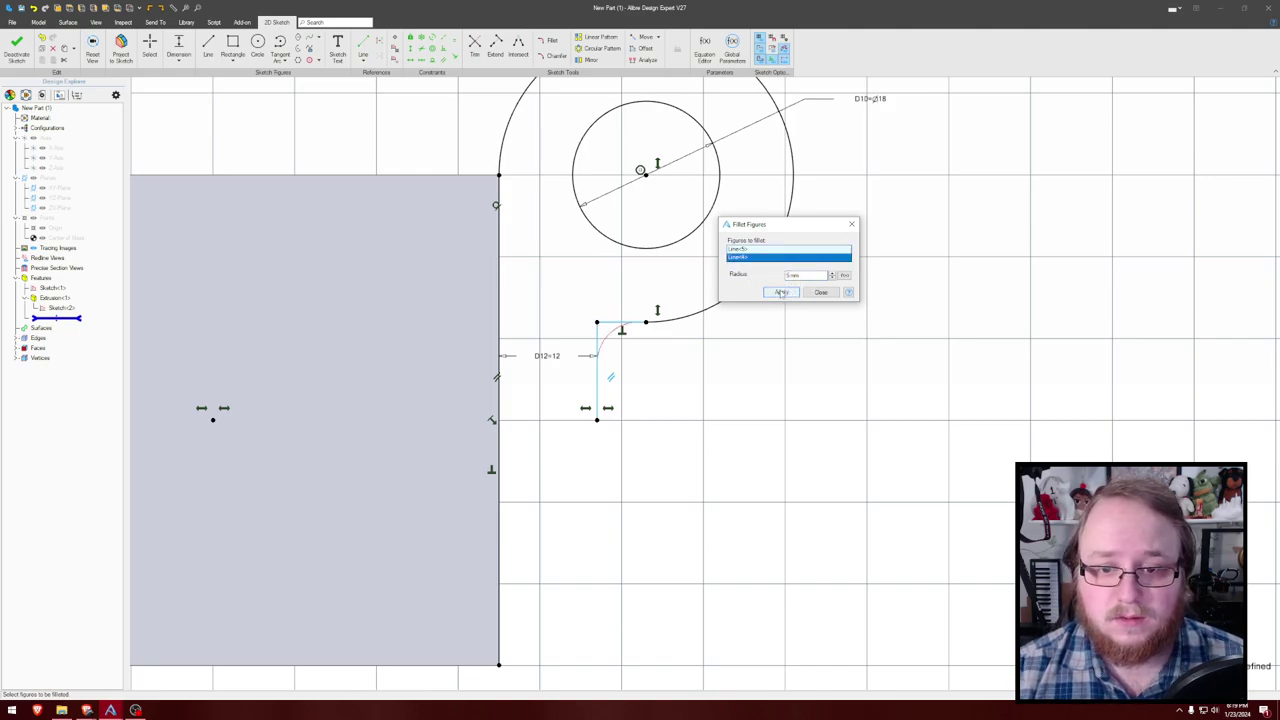
pyautogui.click(781, 292)
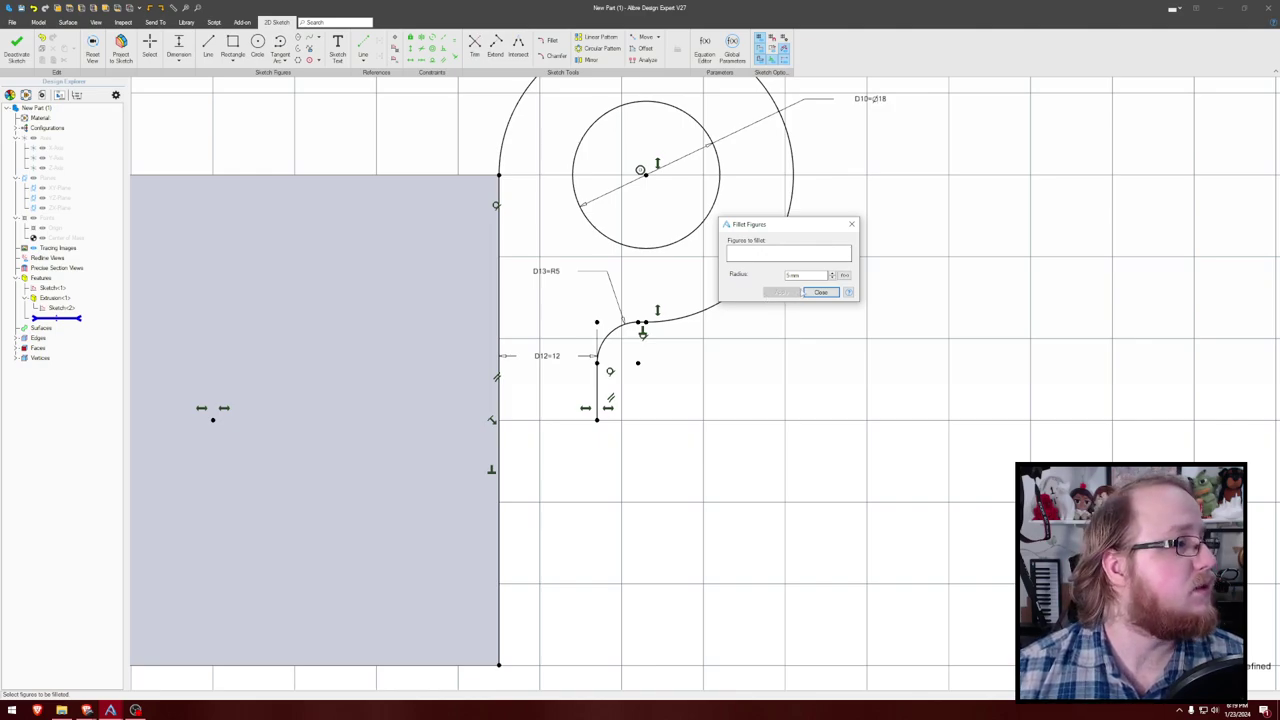
pyautogui.click(819, 292)
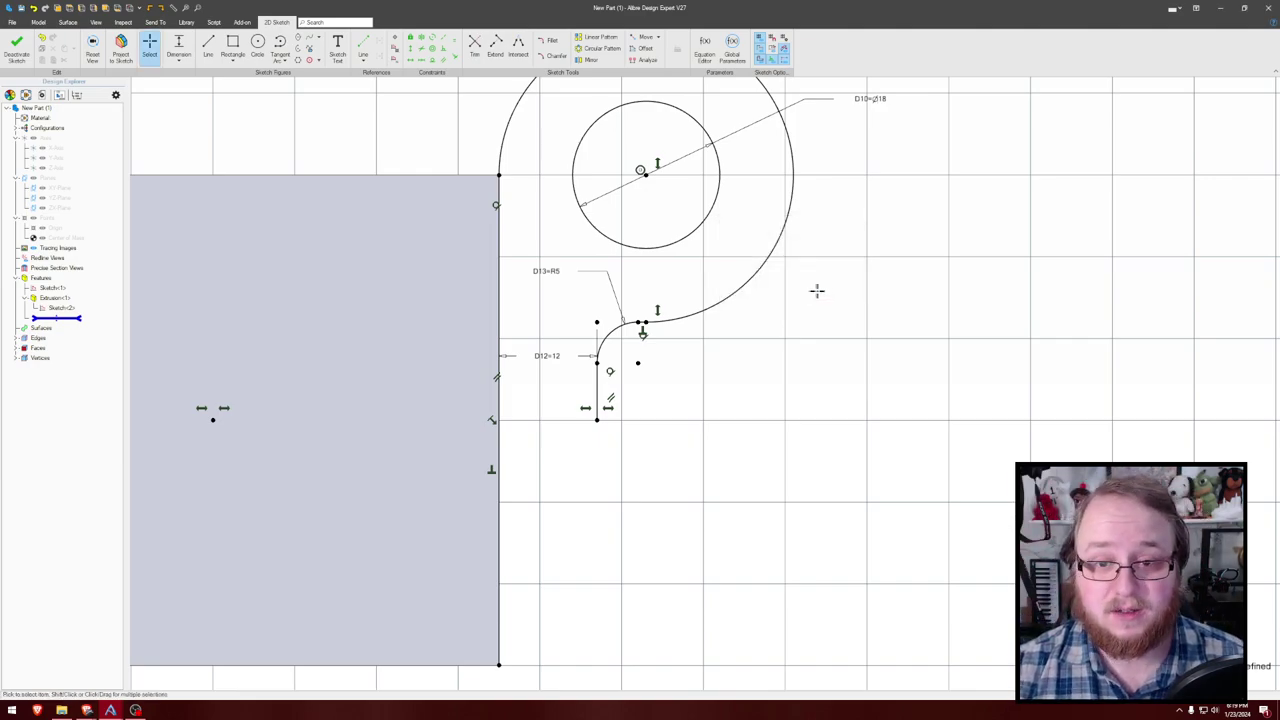
# Step: Show the reference geometry and exit the lug sketch
pyautogui.scroll(-3, 817, 291)
pyautogui.moveTo(793, 340)
pyautogui.mouseDown(button='middle')
pyautogui.moveTo(813, 405)
pyautogui.moveTo(757, 334)
pyautogui.mouseUp(button='middle')
pyautogui.scroll(-2, 757, 334)
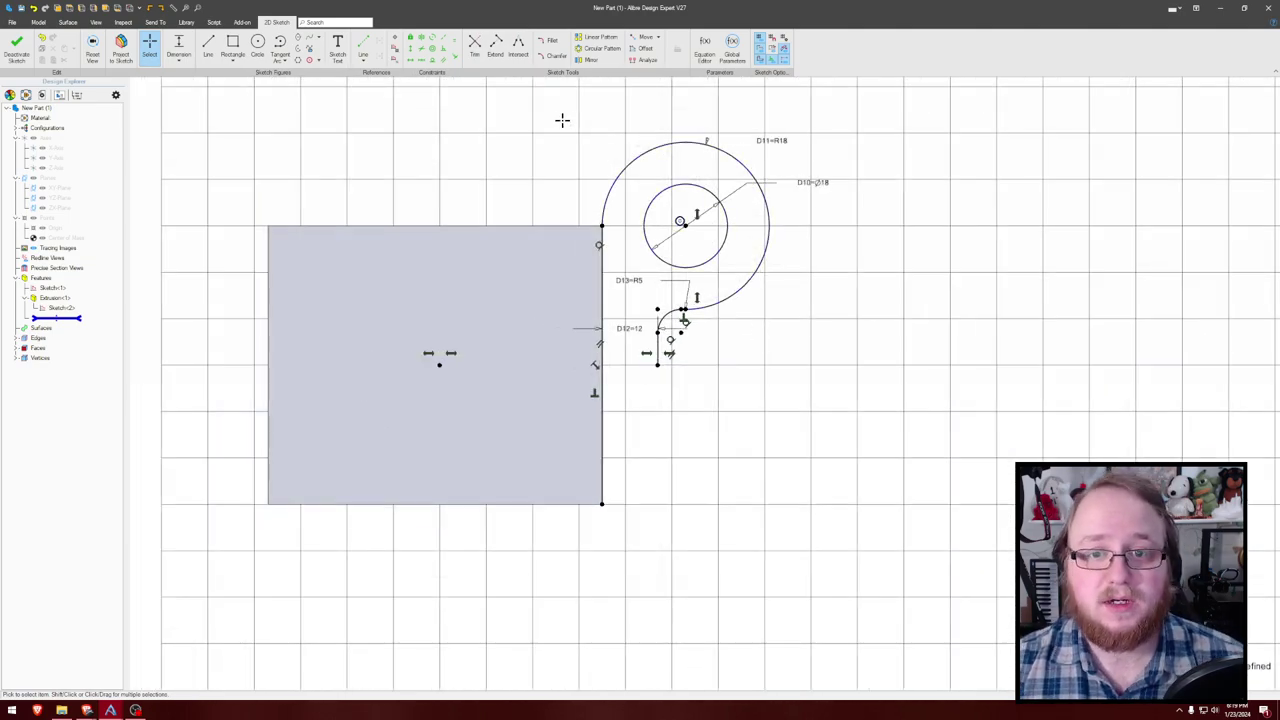
pyautogui.moveTo(547, 138)
pyautogui.mouseDown(button='middle')
pyautogui.moveTo(534, 150)
pyautogui.moveTo(564, 136)
pyautogui.moveTo(563, 114)
pyautogui.mouseUp(button='middle')
pyautogui.hotkey('ctrl', 'shift', 'r')
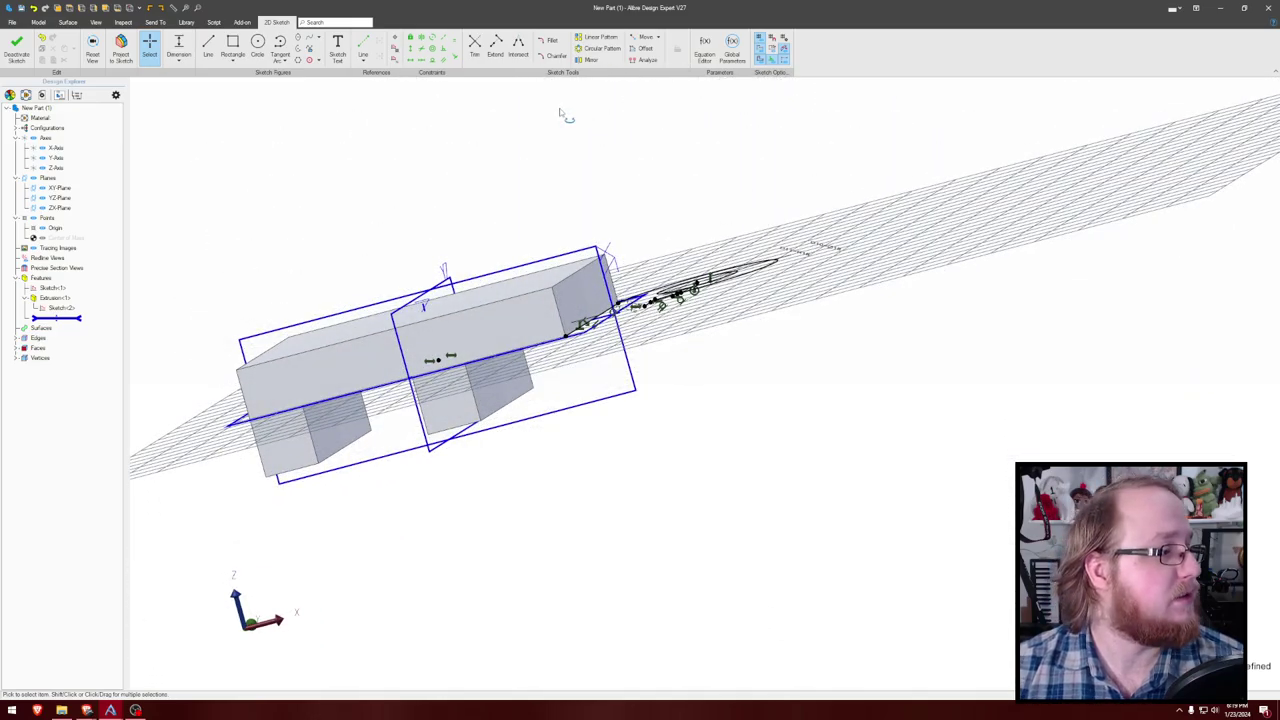
pyautogui.moveTo(562, 110)
pyautogui.mouseDown(button='middle')
pyautogui.moveTo(571, 126)
pyautogui.moveTo(556, 142)
pyautogui.moveTo(520, 149)
pyautogui.moveTo(577, 143)
pyautogui.moveTo(594, 105)
pyautogui.moveTo(585, 138)
pyautogui.moveTo(563, 137)
pyautogui.moveTo(529, 174)
pyautogui.moveTo(538, 125)
pyautogui.moveTo(566, 94)
pyautogui.moveTo(536, 240)
pyautogui.mouseUp(button='middle')
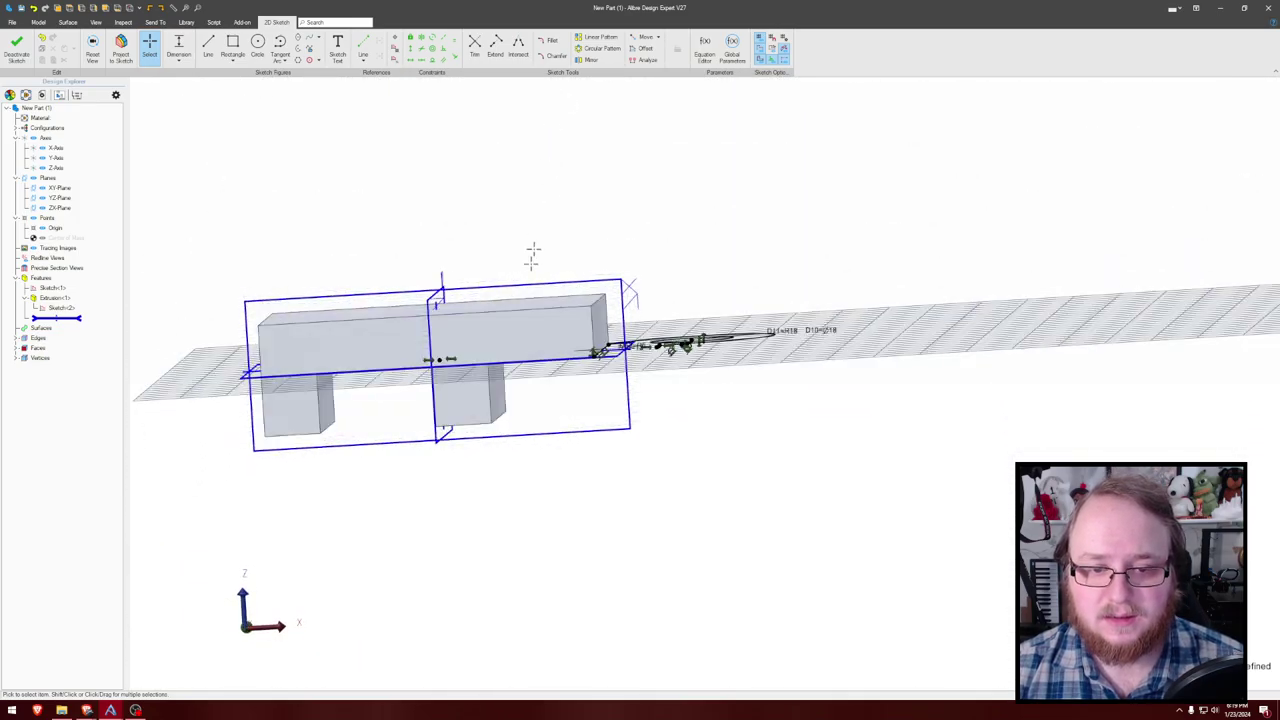
pyautogui.moveTo(630, 244); pyautogui.dragTo(552, 250, button='middle')
pyautogui.click(18, 47)
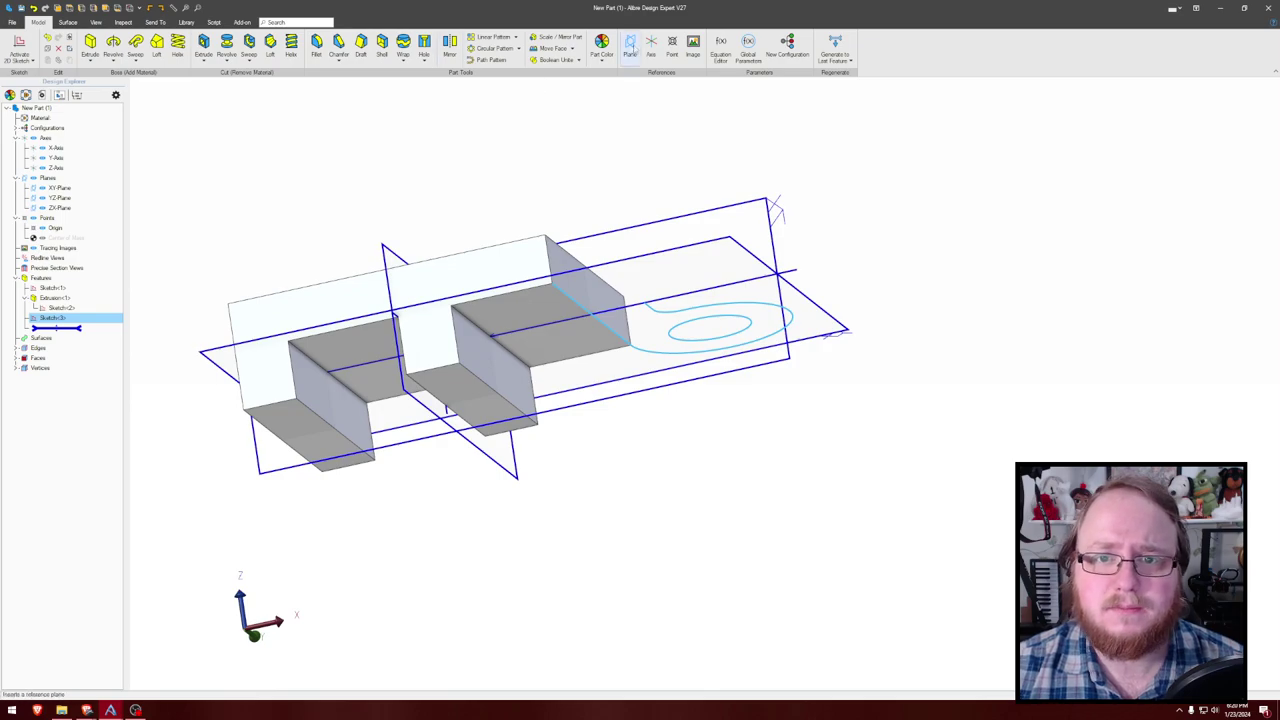
# Step: Insert a reference plane on the underside face of the middle leg with an offset distance of 0
pyautogui.click(629, 45)
pyautogui.click(461, 343)
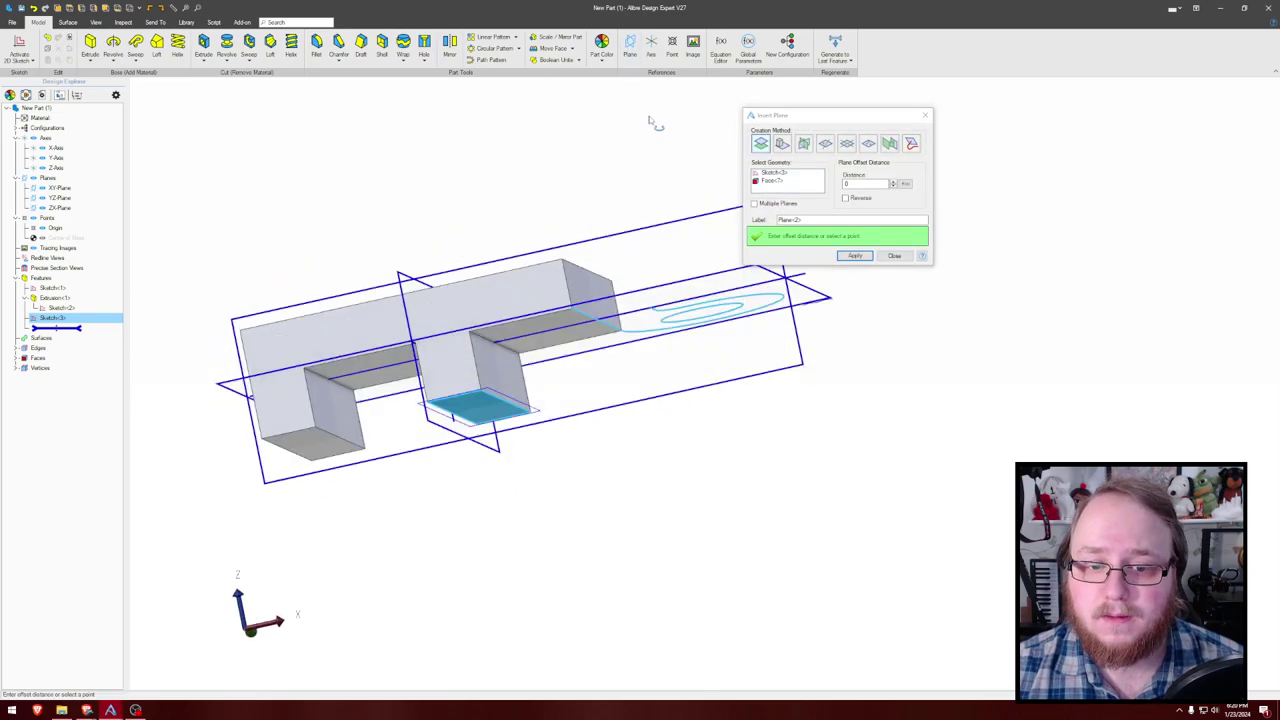
pyautogui.click(855, 256)
pyautogui.click(894, 256)
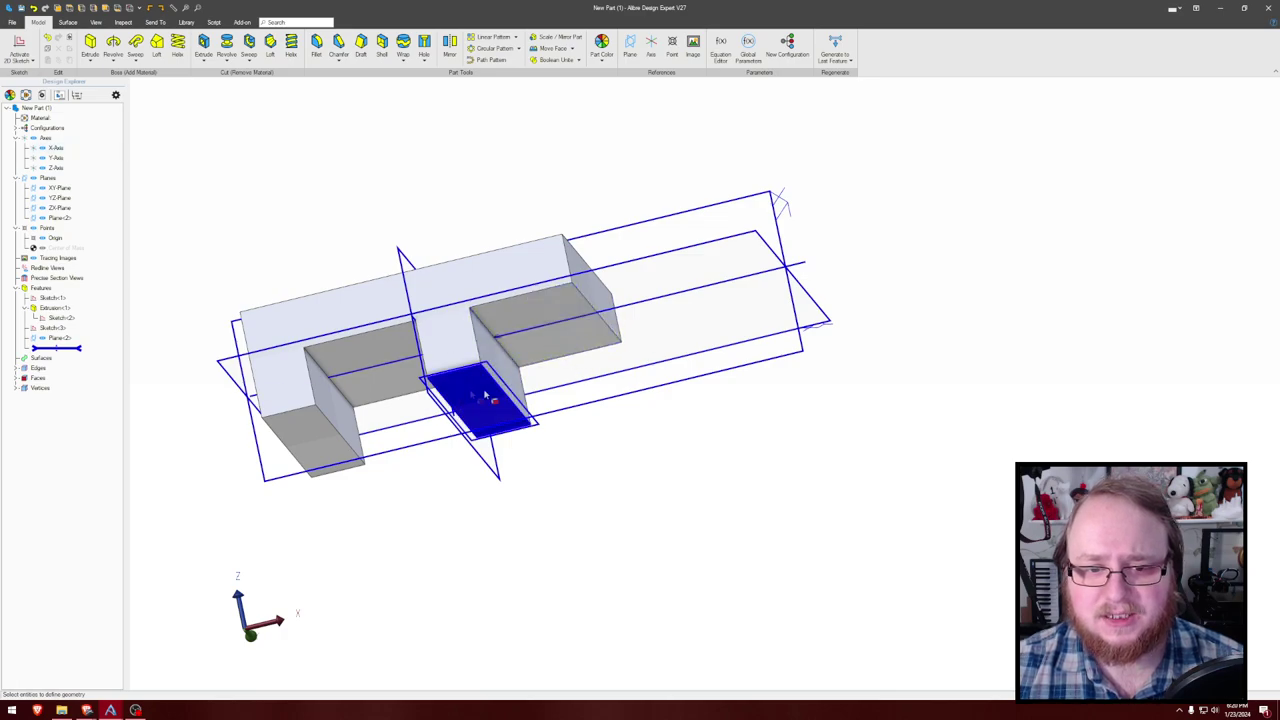
pyautogui.moveTo(686, 149)
pyautogui.mouseDown(button='right')
pyautogui.moveTo(702, 130)
pyautogui.moveTo(663, 171)
pyautogui.moveTo(671, 137)
pyautogui.moveTo(663, 157)
pyautogui.mouseUp(button='right')
pyautogui.rightClick(86, 327)
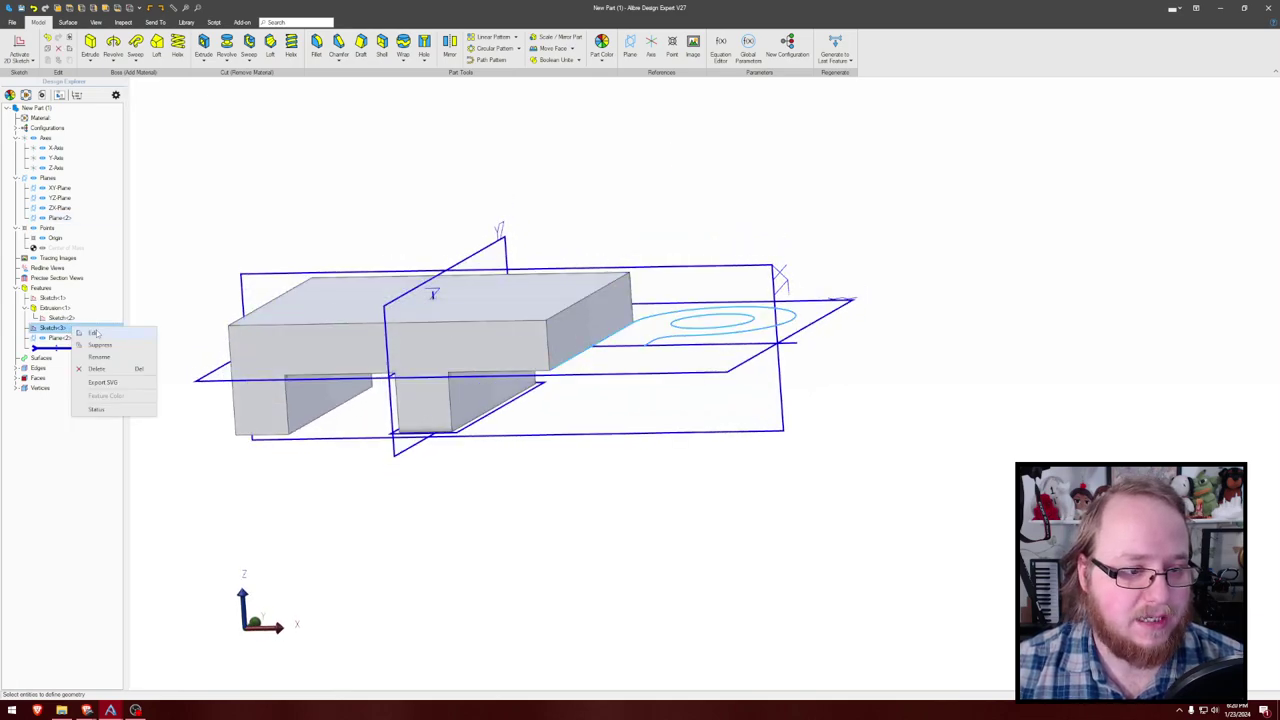
pyautogui.click(110, 331)
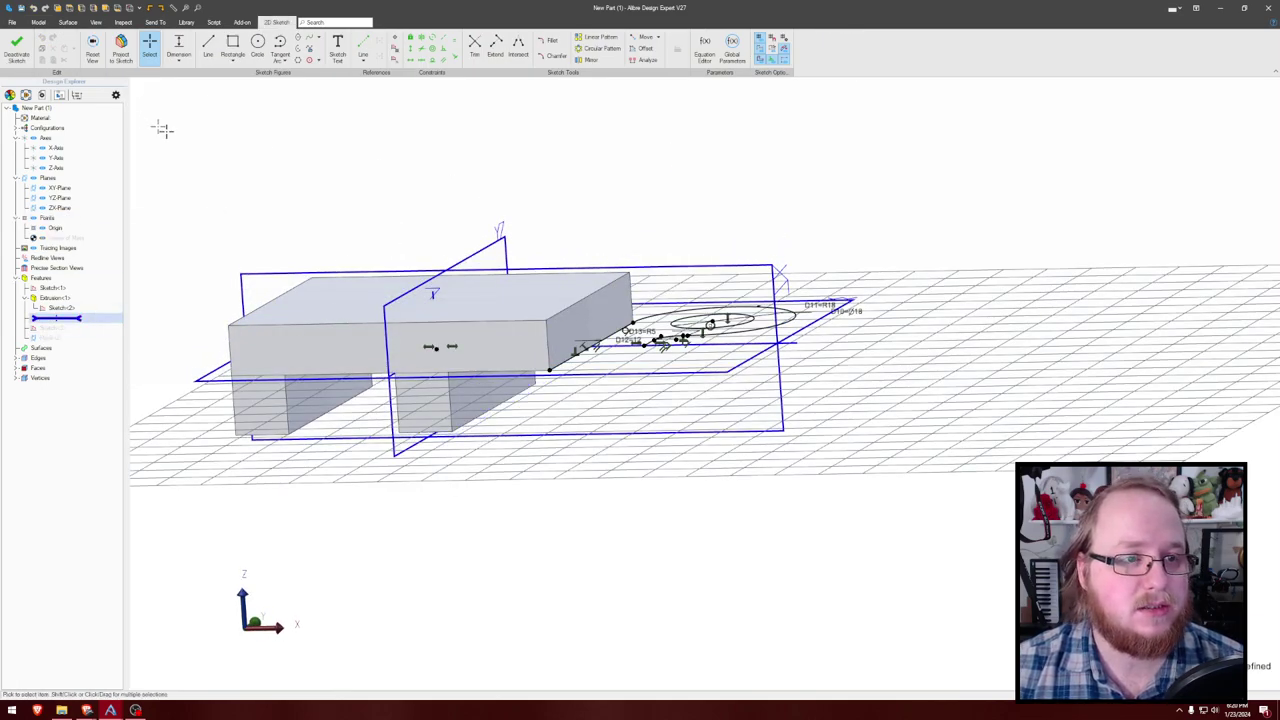
pyautogui.moveTo(274, 142); pyautogui.dragTo(284, 141, button='right')
pyautogui.moveTo(279, 136); pyautogui.dragTo(278, 150, button='middle')
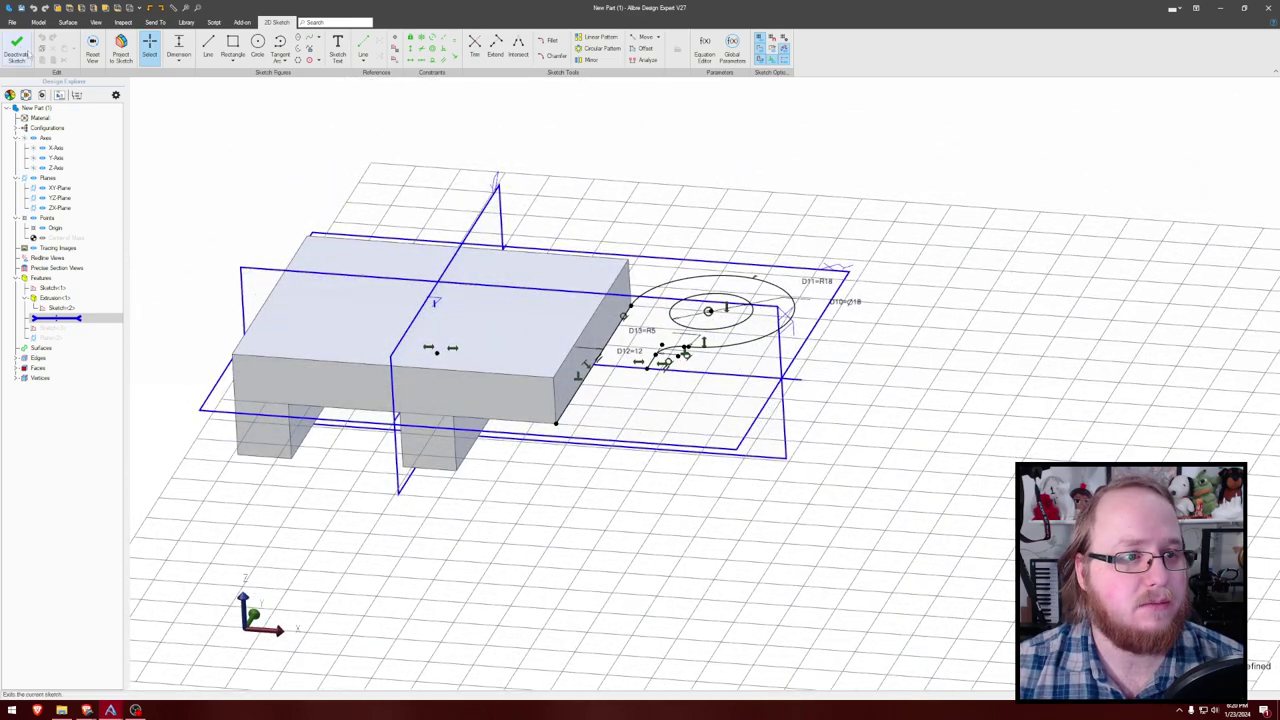
pyautogui.click(18, 48)
pyautogui.rightClick(82, 320)
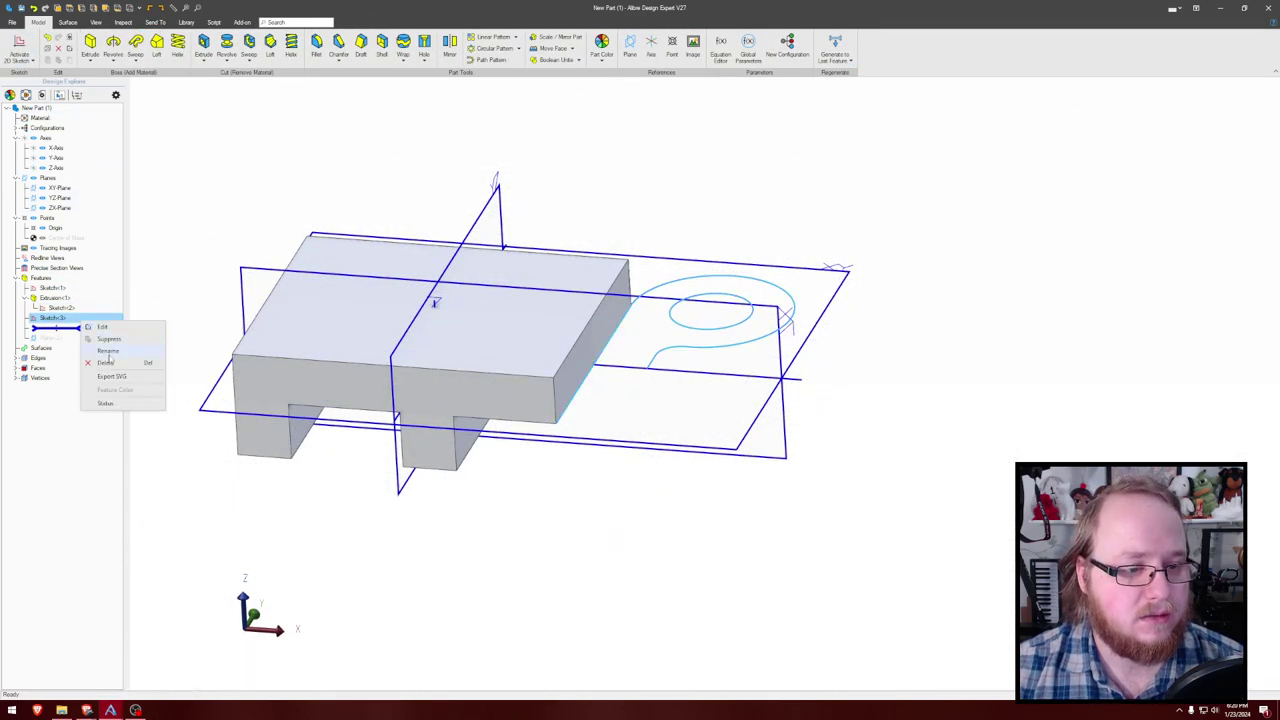
pyautogui.click(110, 403)
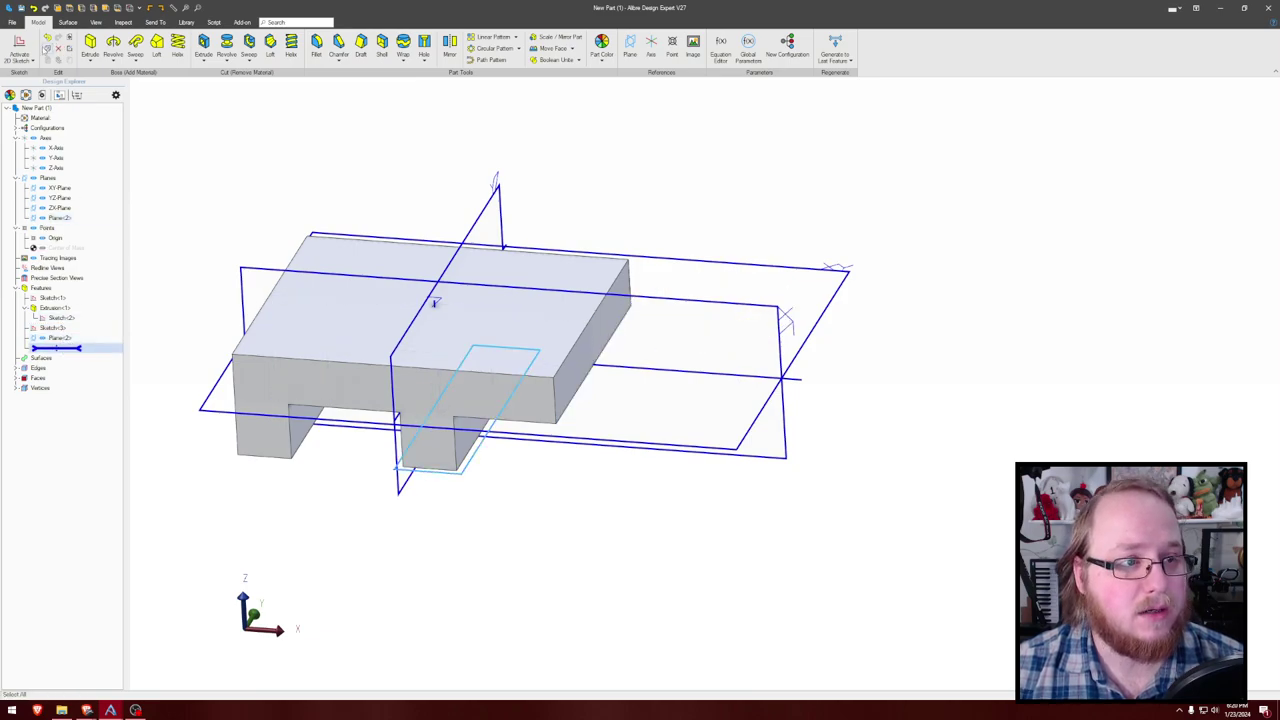
# Step: Start a sketch on the new reference plane and project Sketch<3> onto it, maintaining the figure type
pyautogui.click(482, 461)
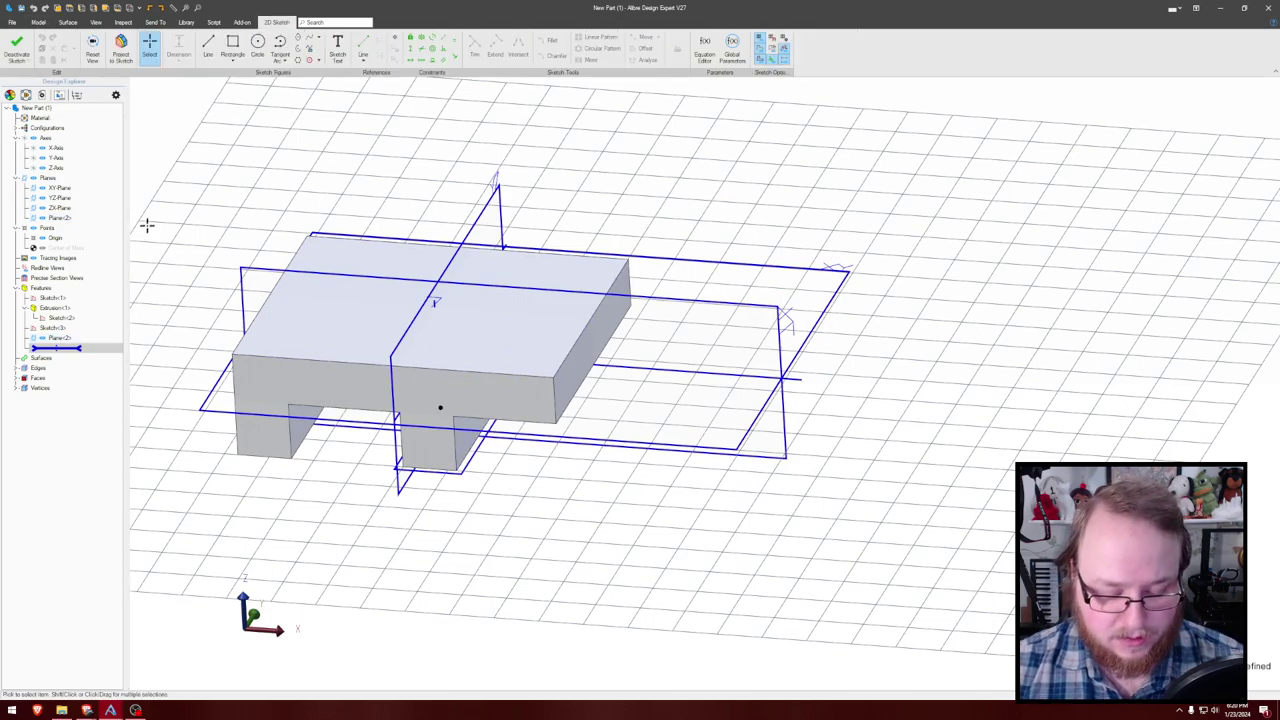
pyautogui.press('p')
pyautogui.click(60, 328)
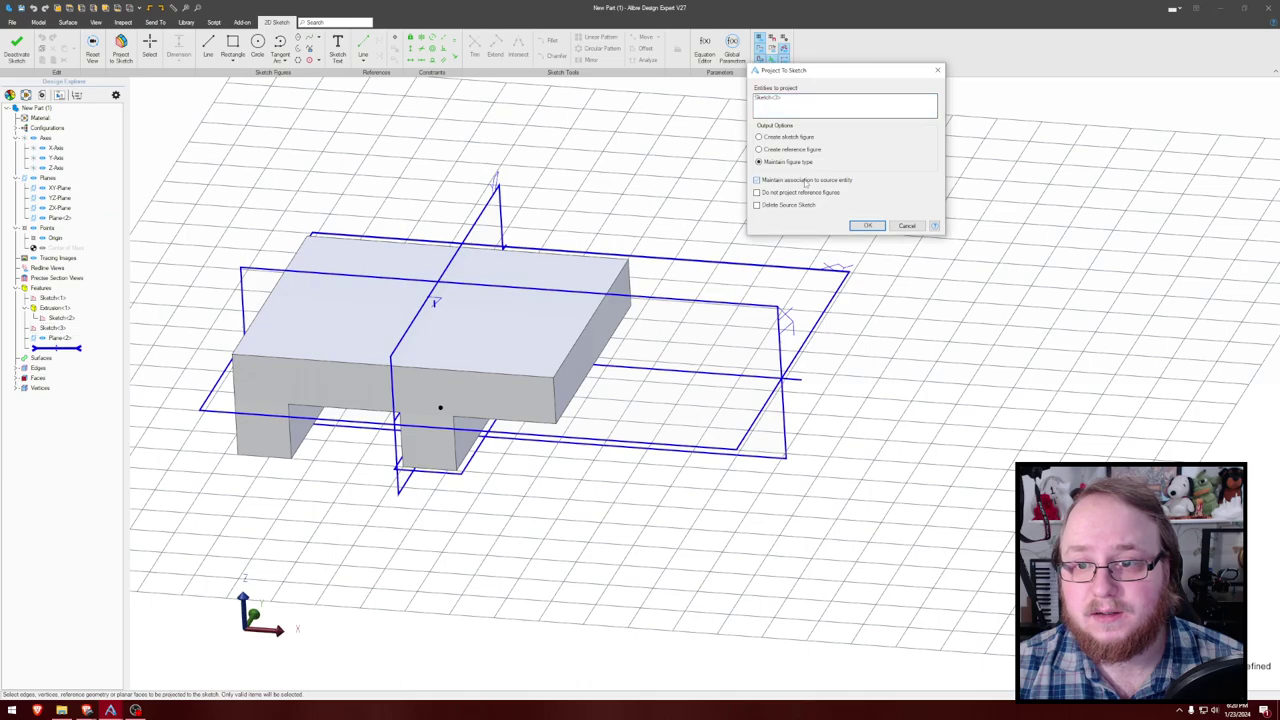
pyautogui.click(867, 226)
# Step: Mirror the projected lug arcs, hole circle and short lines about the base's horizontal centre plane
pyautogui.moveTo(853, 195); pyautogui.dragTo(848, 224, button='middle')
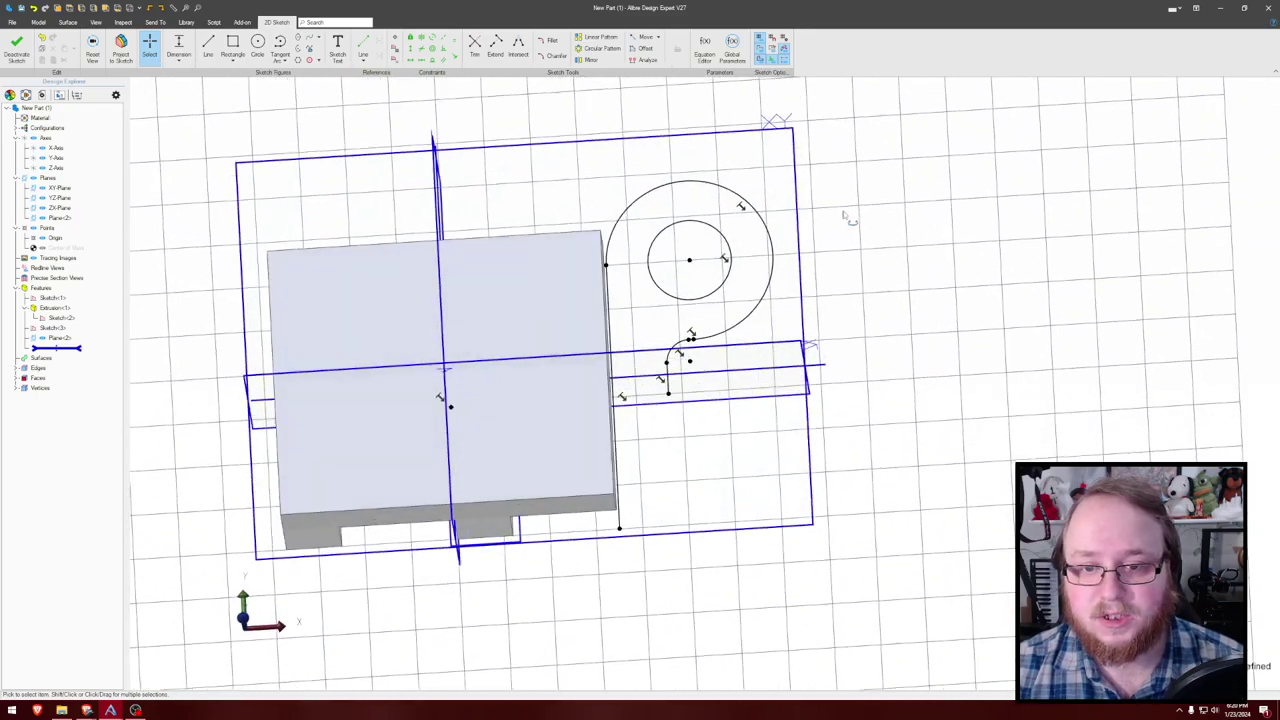
pyautogui.scroll(-1, 994, 246)
pyautogui.moveTo(994, 246)
pyautogui.mouseDown(button='middle')
pyautogui.moveTo(966, 214)
pyautogui.moveTo(862, 204)
pyautogui.mouseUp(button='middle')
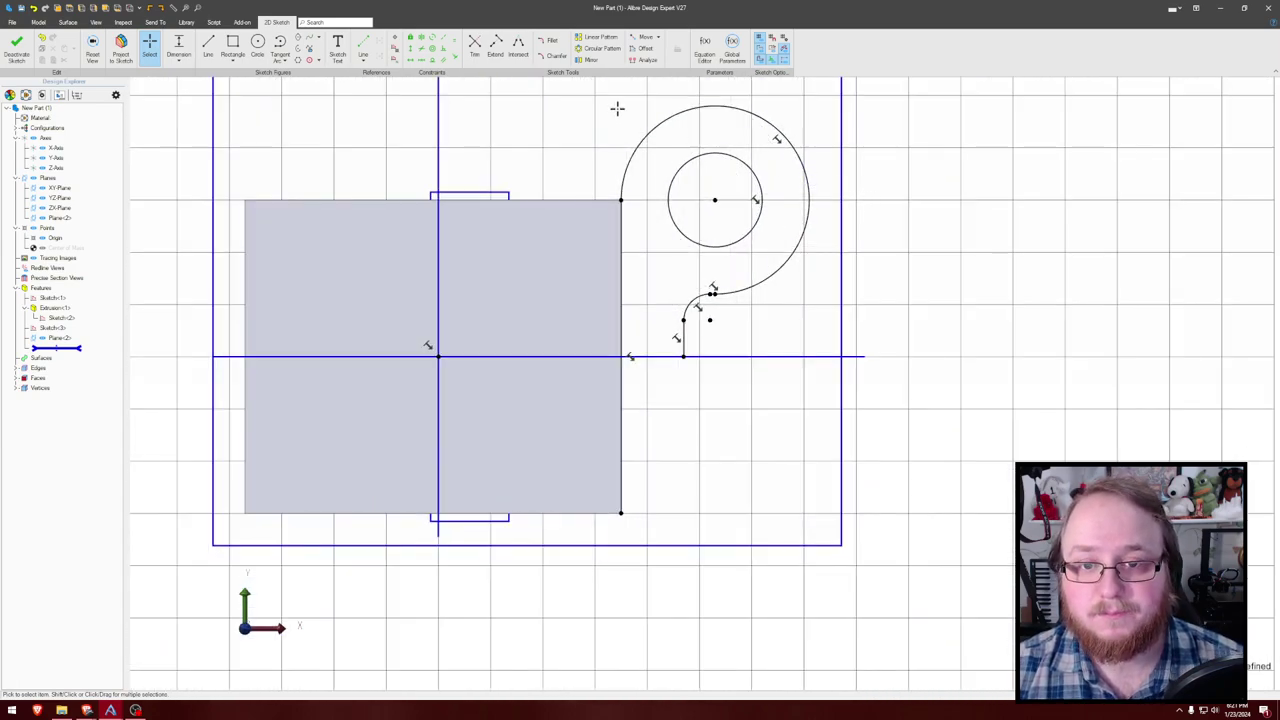
pyautogui.moveTo(831, 93); pyautogui.dragTo(661, 366)
pyautogui.moveTo(574, 244); pyautogui.dragTo(557, 222, button='middle')
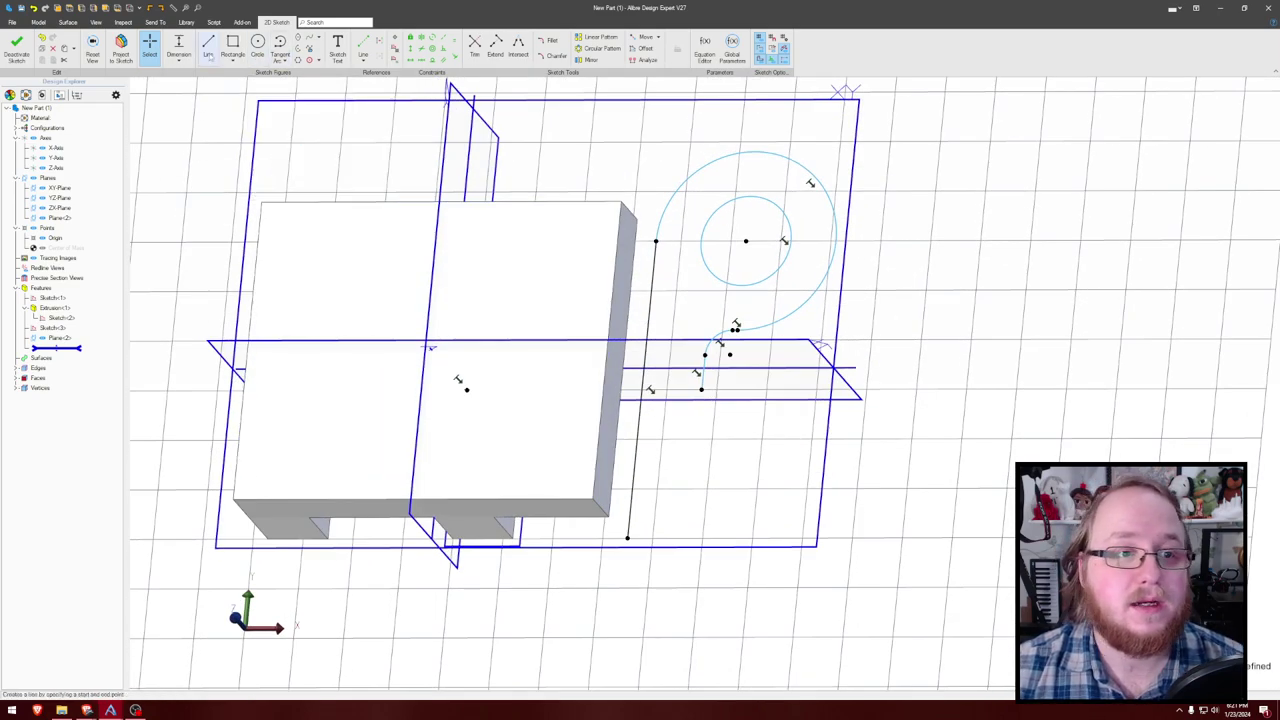
pyautogui.click(591, 60)
pyautogui.moveTo(663, 169); pyautogui.dragTo(653, 157, button='middle')
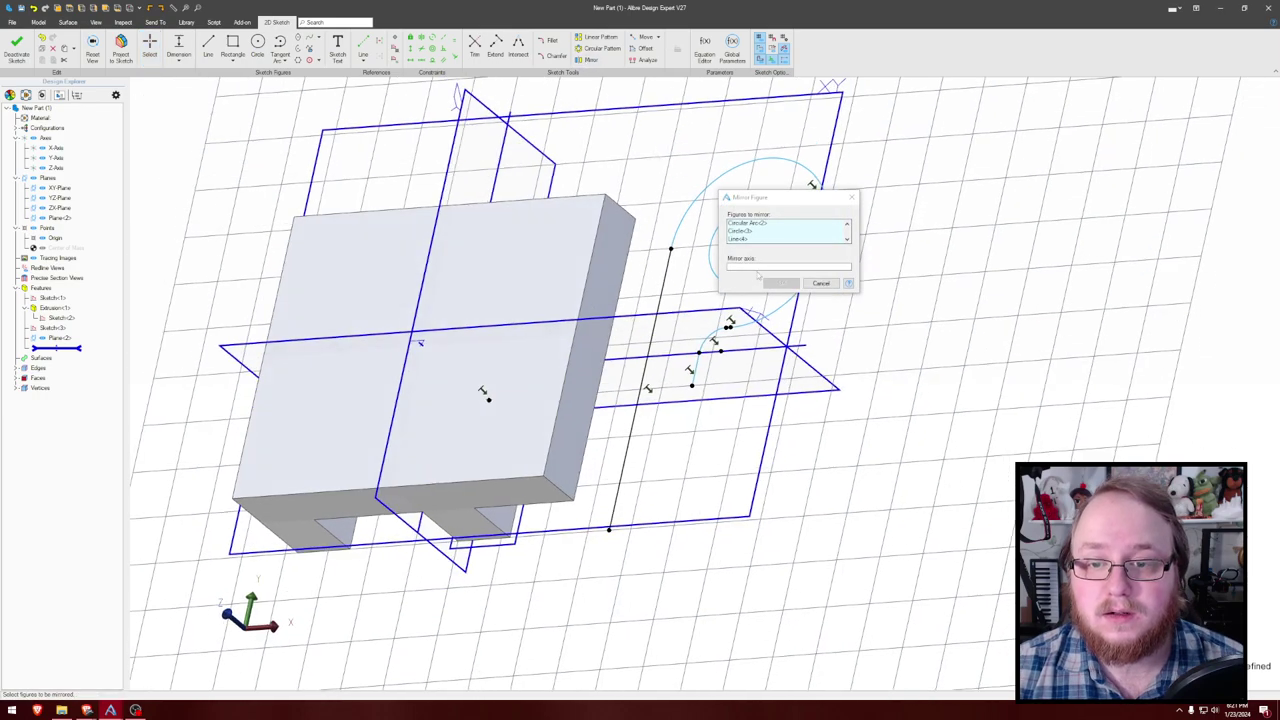
pyautogui.click(765, 267)
pyautogui.click(720, 309)
pyautogui.moveTo(905, 287); pyautogui.dragTo(652, 297, button='right')
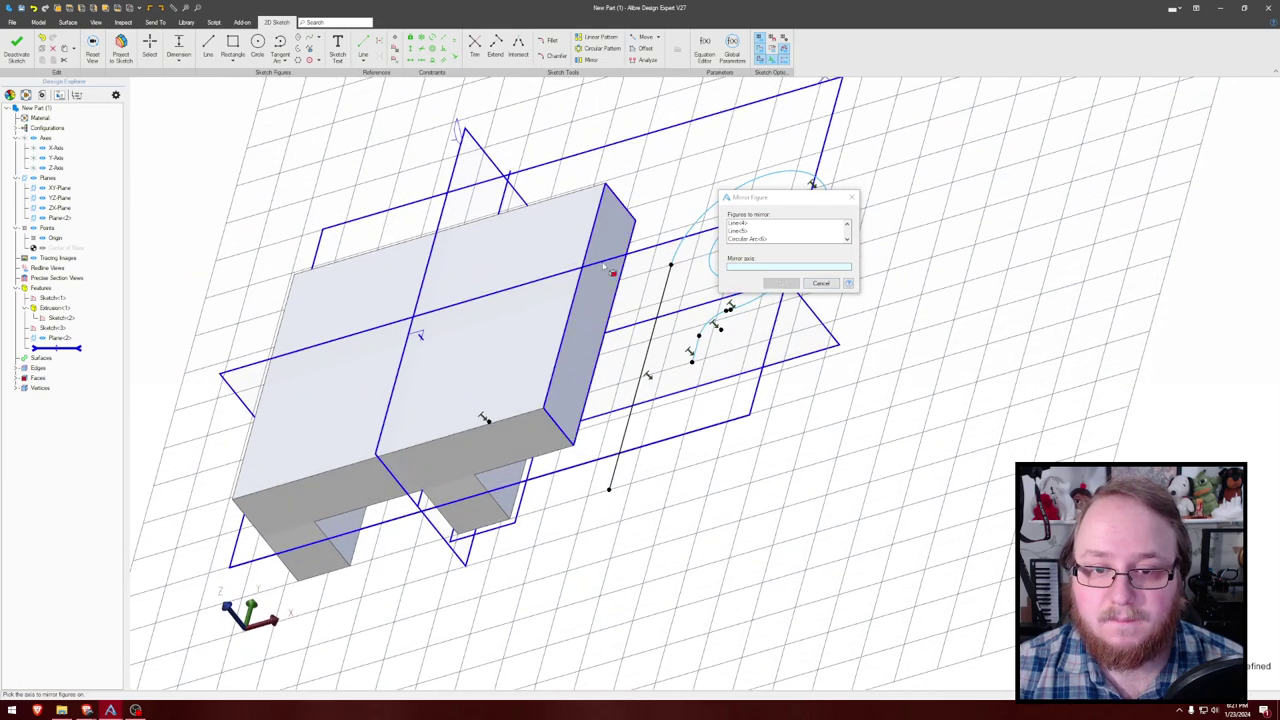
pyautogui.moveTo(660, 219)
pyautogui.mouseDown(button='middle')
pyautogui.moveTo(808, 257)
pyautogui.moveTo(636, 285)
pyautogui.mouseUp(button='middle')
pyautogui.click(645, 301)
pyautogui.click(782, 284)
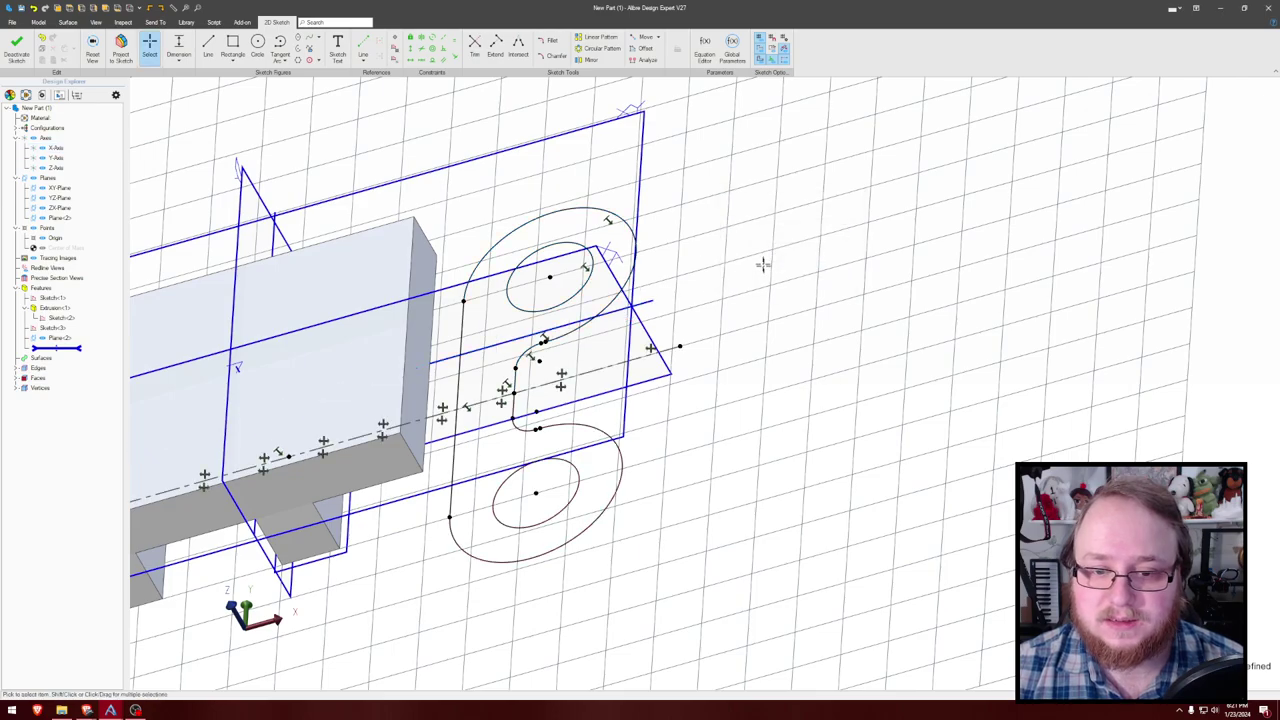
# Step: Exit the sketch and extrude the two-lug profile 36 mm in the reverse direction, upward alongside the base
pyautogui.scroll(-1, 1010, 290)
pyautogui.moveTo(1015, 278); pyautogui.dragTo(947, 279, button='middle')
pyautogui.moveTo(655, 194); pyautogui.dragTo(636, 174, button='middle')
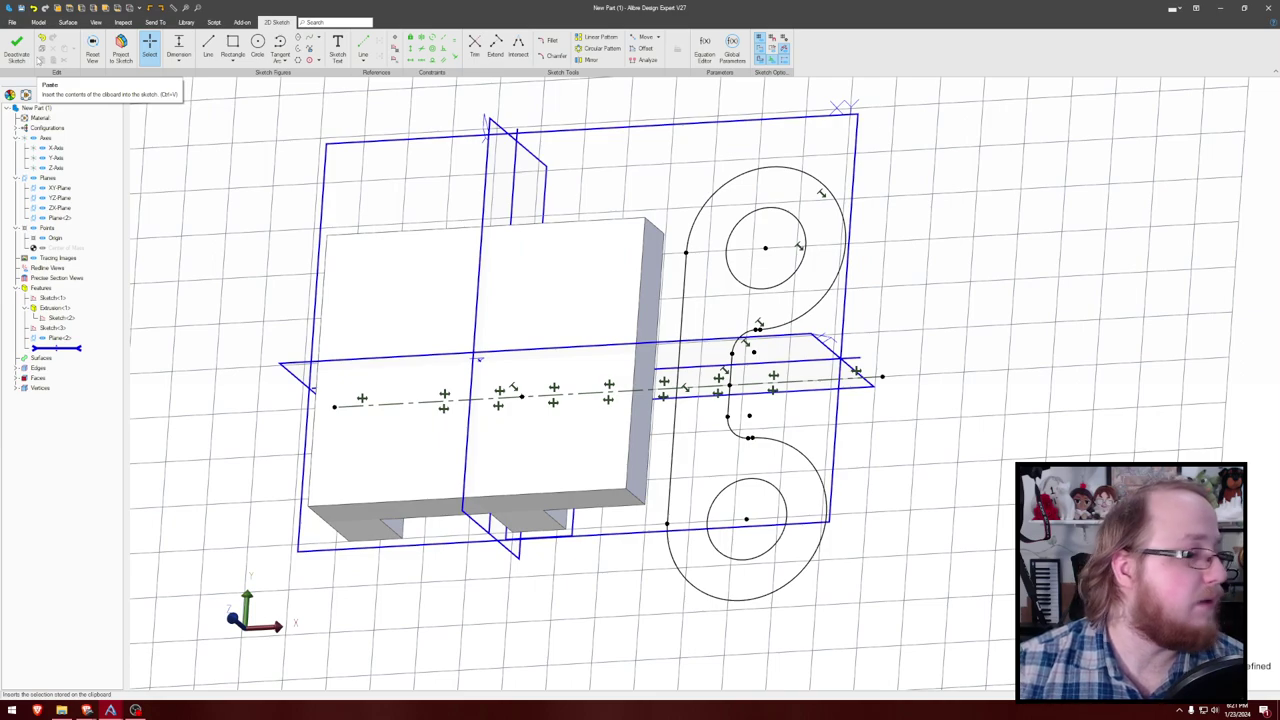
pyautogui.click(40, 60)
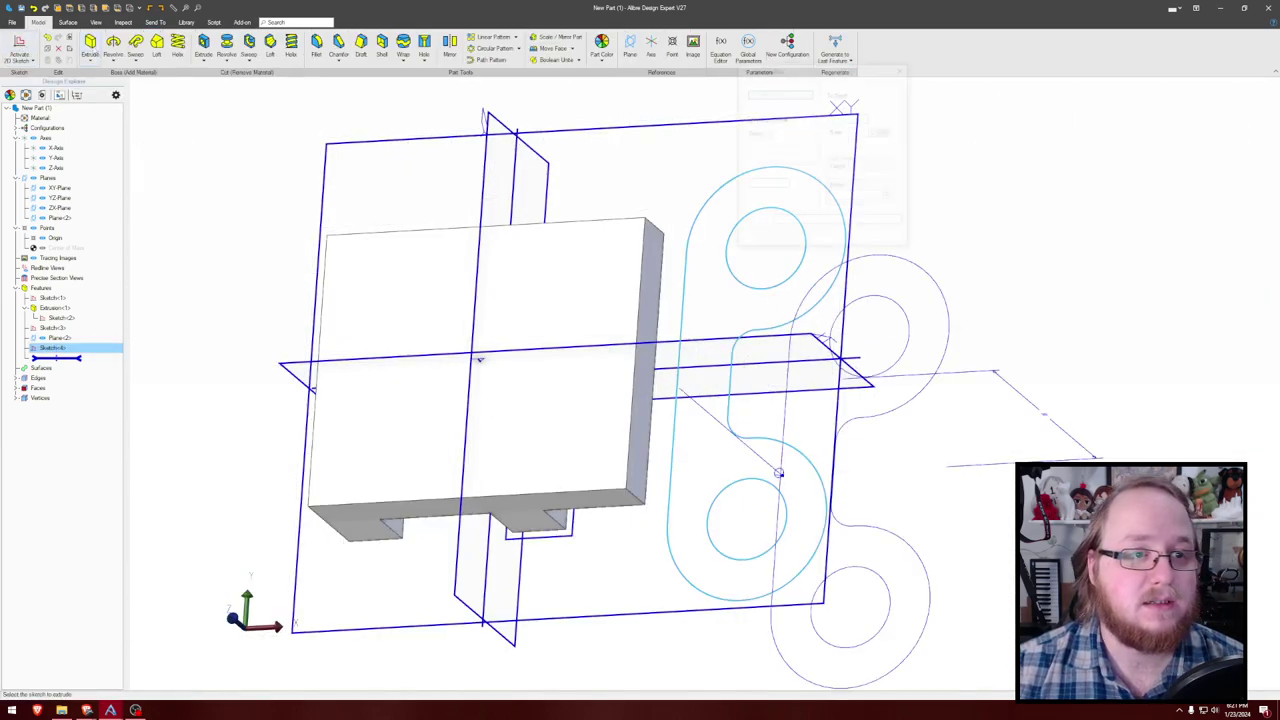
pyautogui.click(682, 216)
pyautogui.moveTo(1104, 277); pyautogui.dragTo(1072, 258, button='middle')
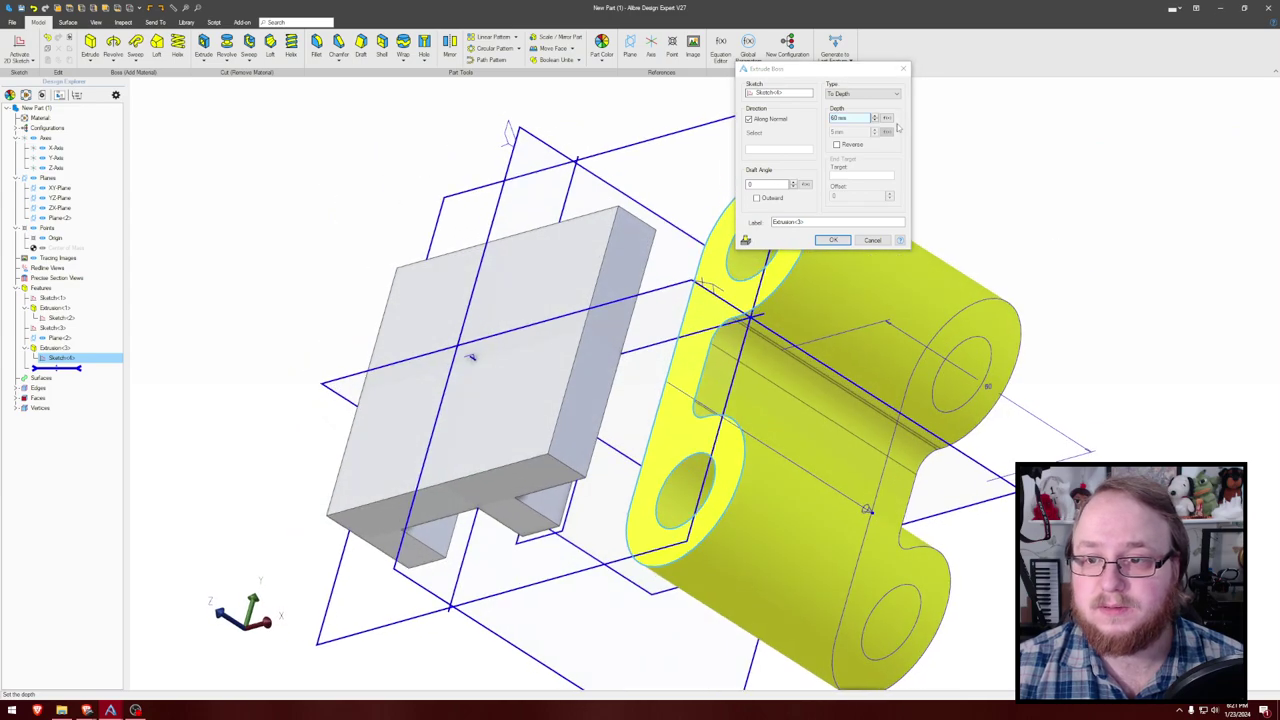
pyautogui.click(837, 145)
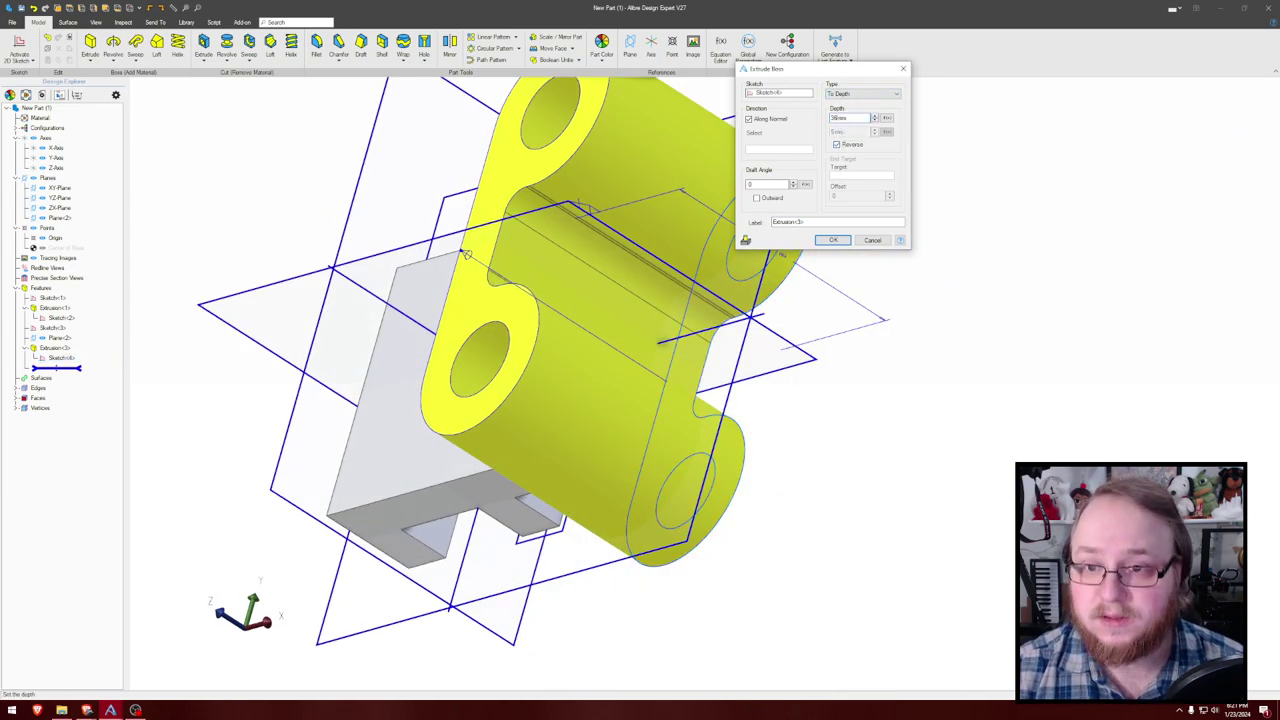
pyautogui.click(837, 145)
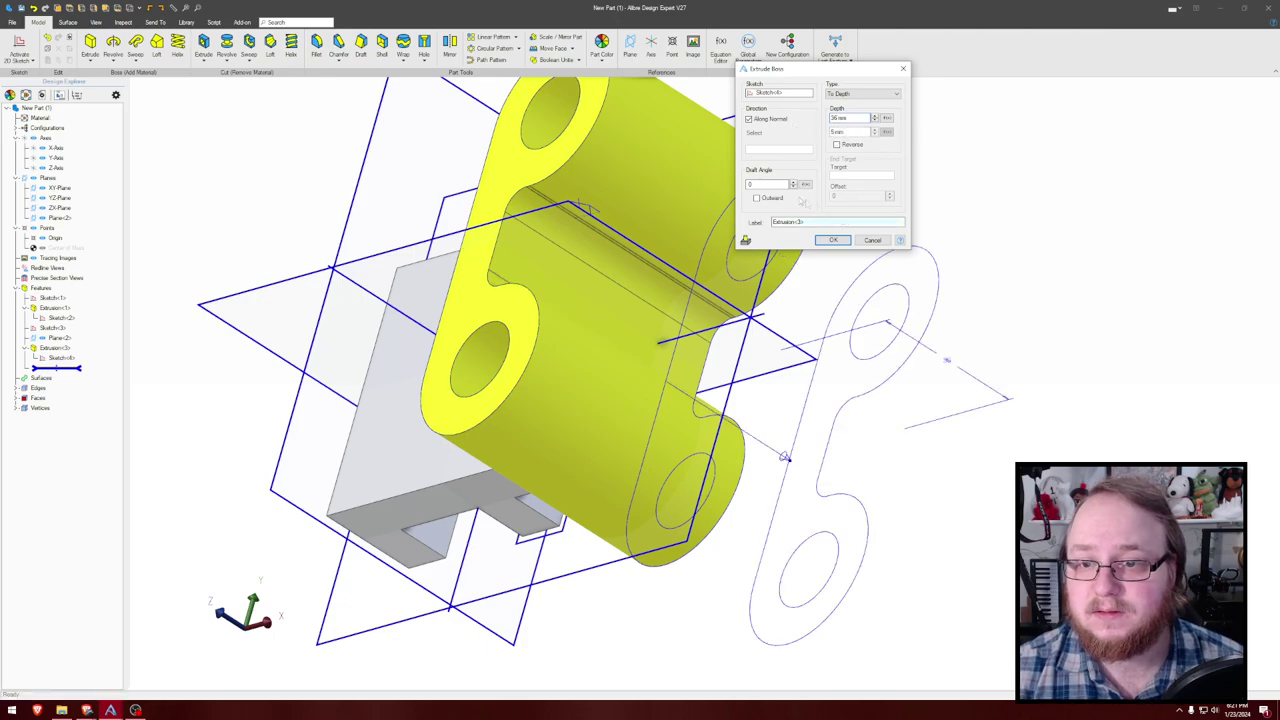
pyautogui.click(837, 145)
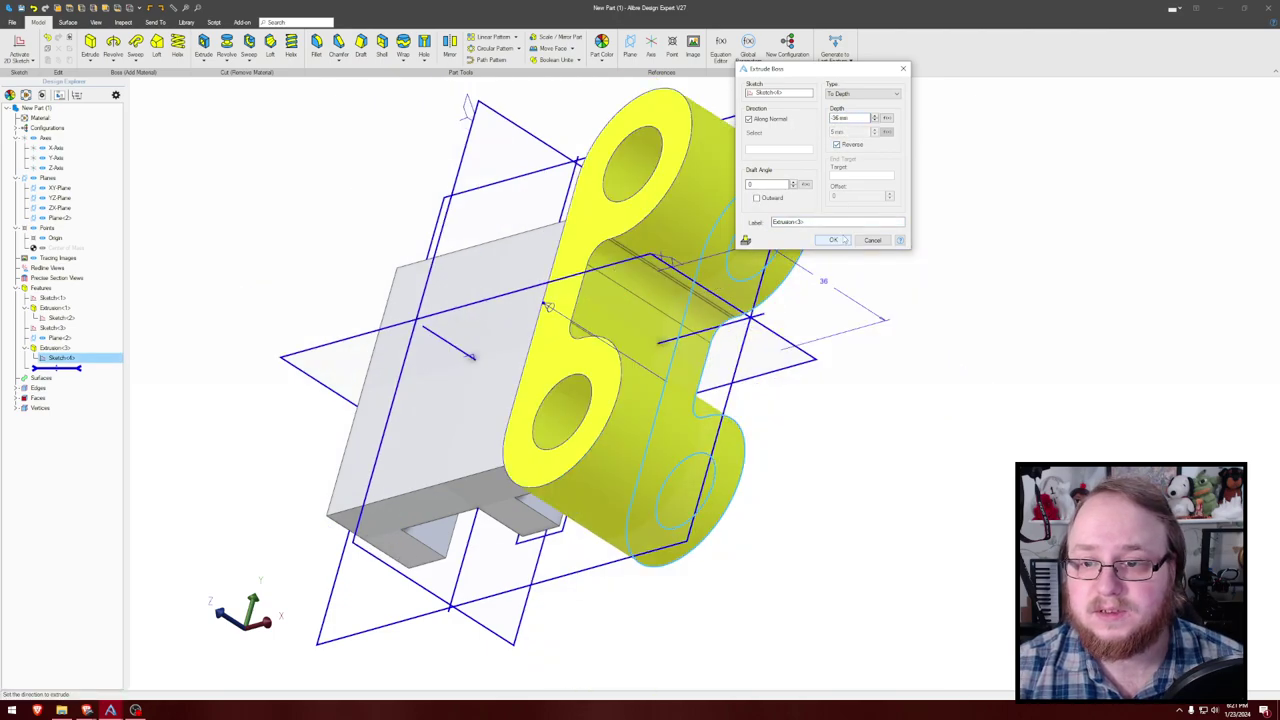
pyautogui.click(832, 240)
# Step: Hide the reference geometry and bring up the Exercise 1.pdf drawing in the browser
pyautogui.moveTo(872, 233)
pyautogui.mouseDown(button='middle')
pyautogui.moveTo(812, 256)
pyautogui.moveTo(848, 220)
pyautogui.moveTo(839, 212)
pyautogui.moveTo(841, 253)
pyautogui.moveTo(851, 220)
pyautogui.moveTo(823, 234)
pyautogui.moveTo(852, 208)
pyautogui.moveTo(871, 220)
pyautogui.moveTo(874, 209)
pyautogui.moveTo(869, 251)
pyautogui.moveTo(894, 260)
pyautogui.moveTo(868, 282)
pyautogui.moveTo(873, 234)
pyautogui.moveTo(888, 241)
pyautogui.moveTo(879, 249)
pyautogui.mouseUp(button='middle')
pyautogui.hotkey('ctrl', 'shift', 'r')
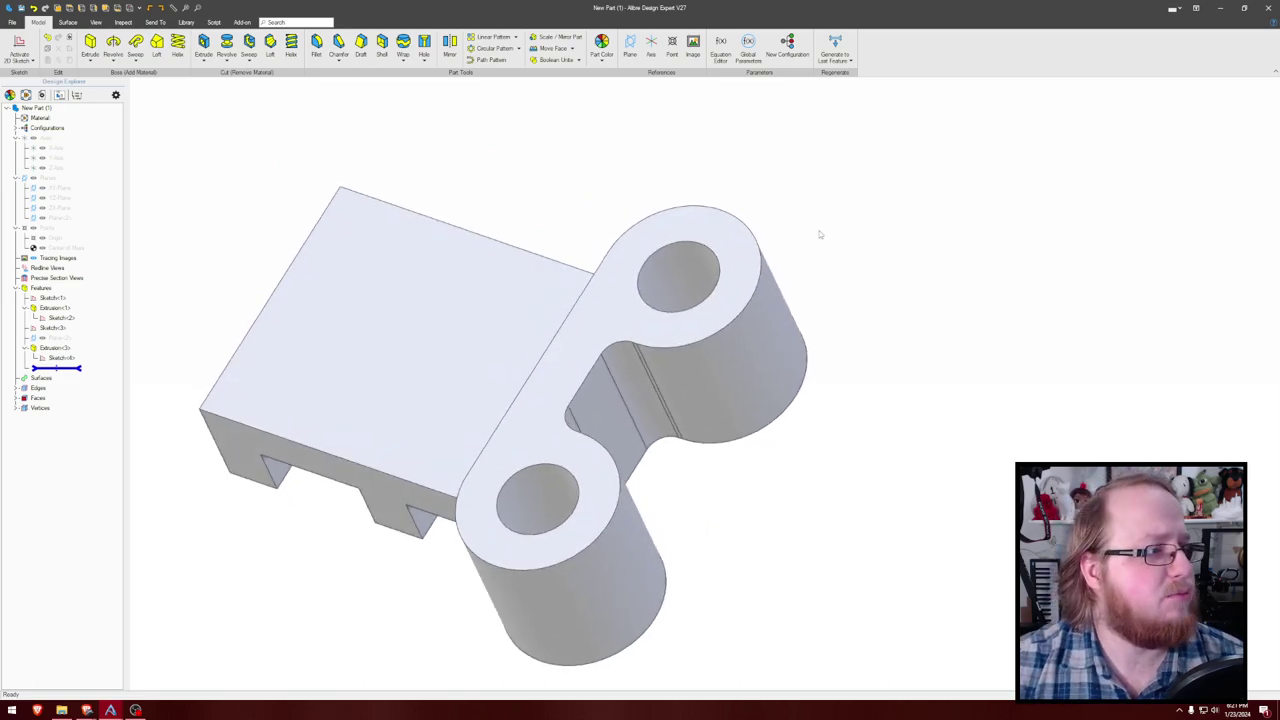
pyautogui.moveTo(0, 0); pyautogui.dragTo(684, 113)
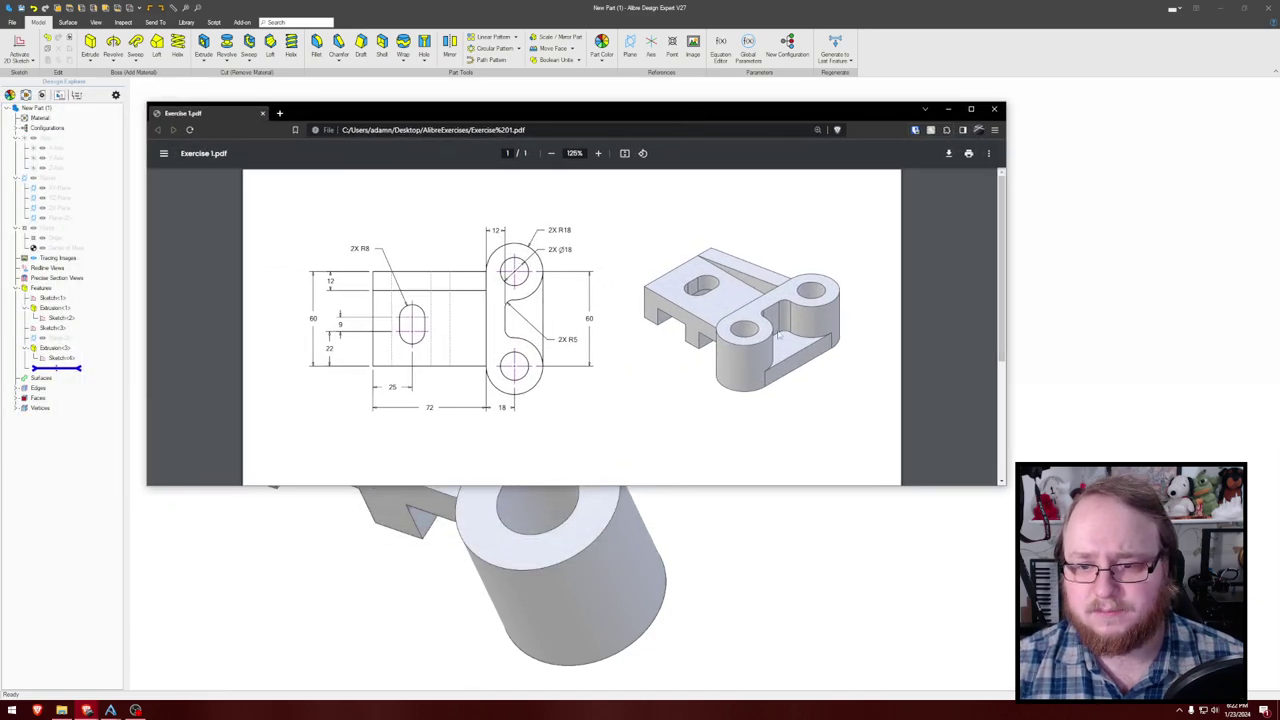
# Step: Move the drawing window off the model and start a sketch on the underside face of the two-lug body
pyautogui.moveTo(701, 119); pyautogui.dragTo(0, 121)
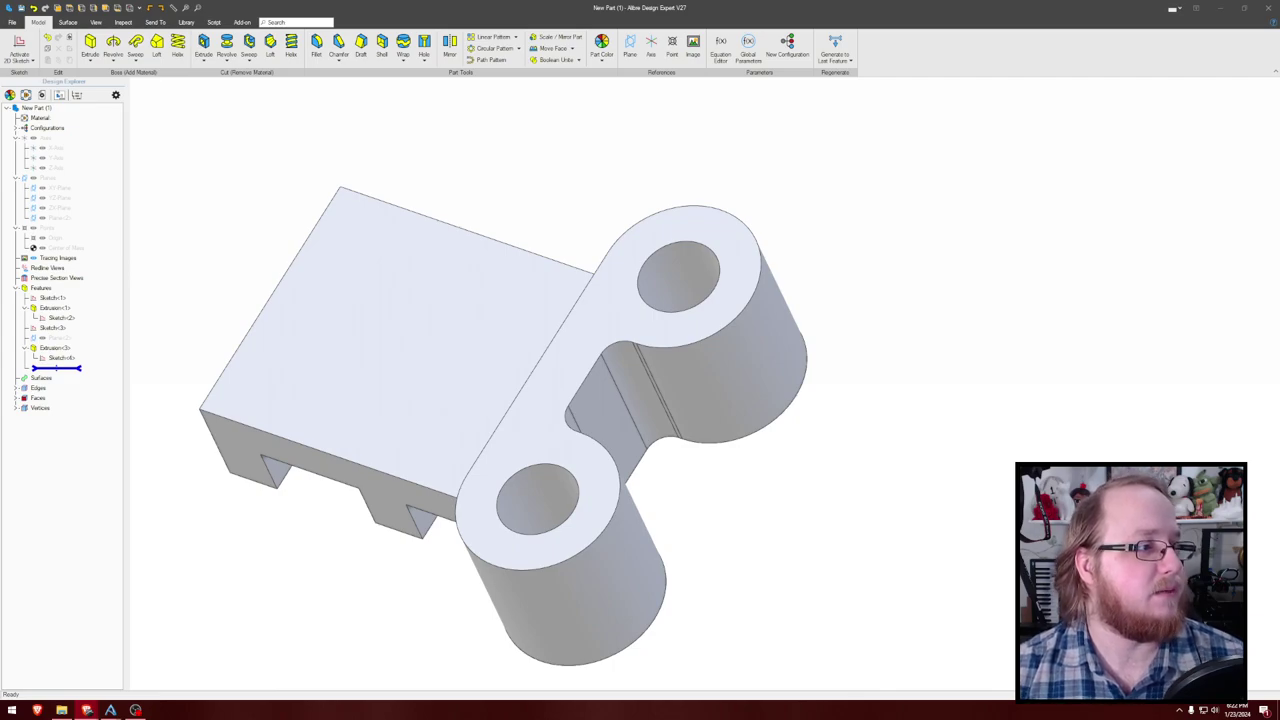
pyautogui.moveTo(838, 257); pyautogui.dragTo(927, 232, button='middle')
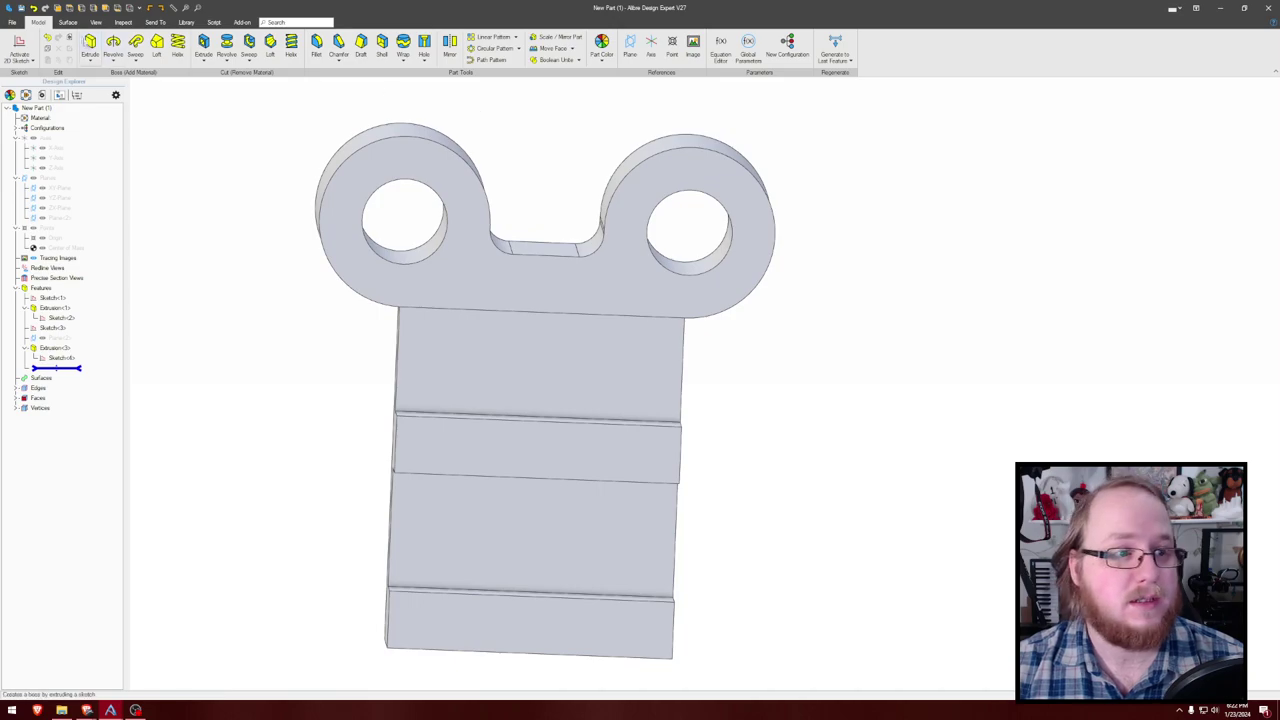
pyautogui.click(18, 47)
pyautogui.click(457, 243)
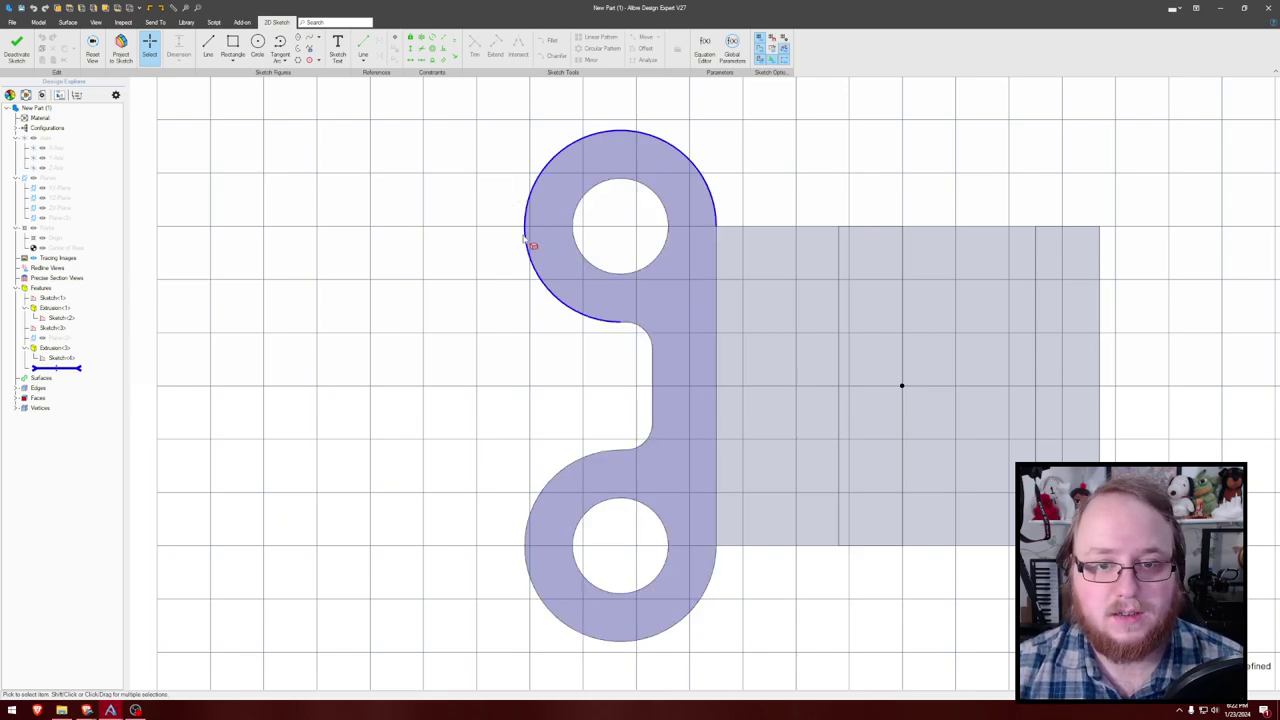
pyautogui.press('p')
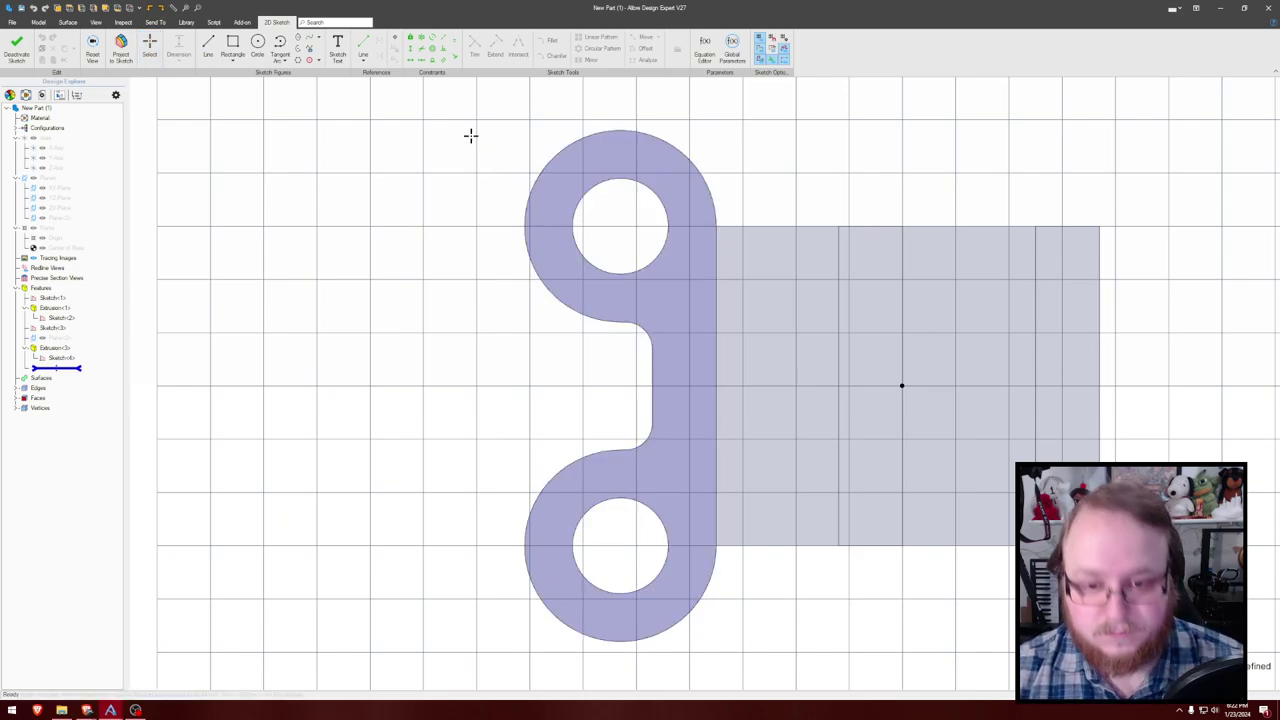
pyautogui.click(615, 325)
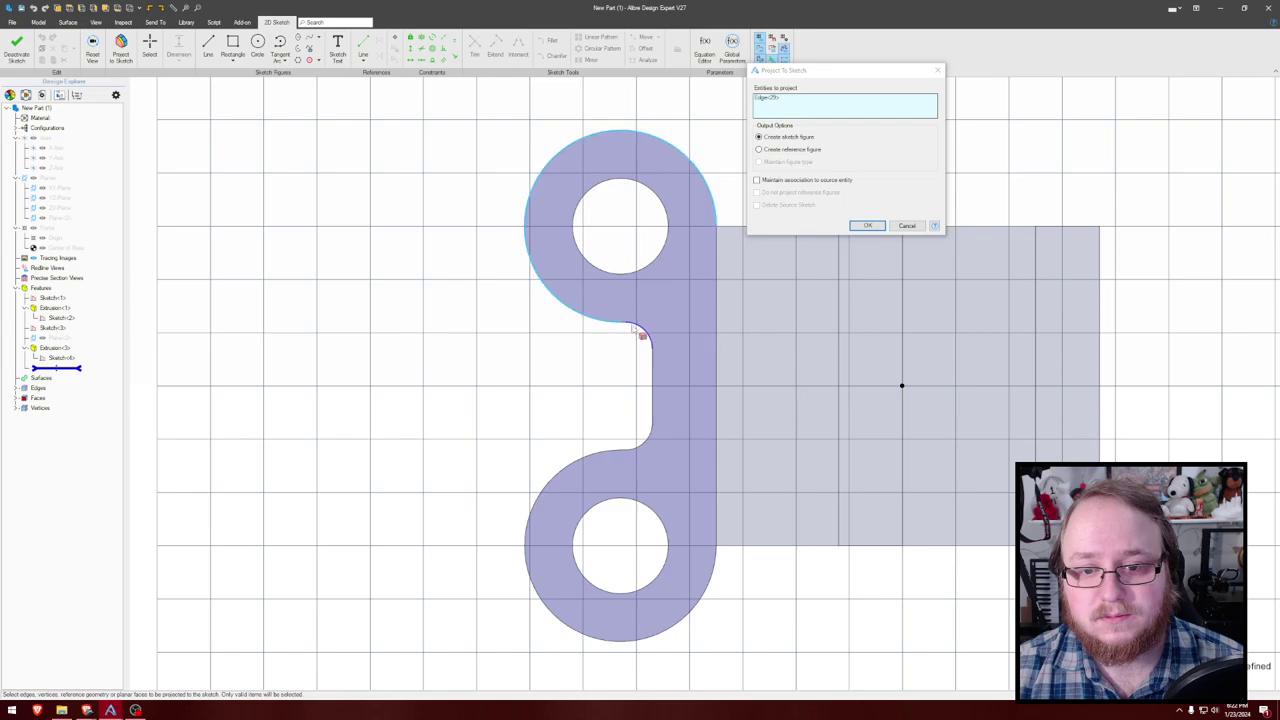
pyautogui.scroll(2, 633, 326)
pyautogui.click(622, 322)
pyautogui.click(644, 330)
pyautogui.click(660, 375)
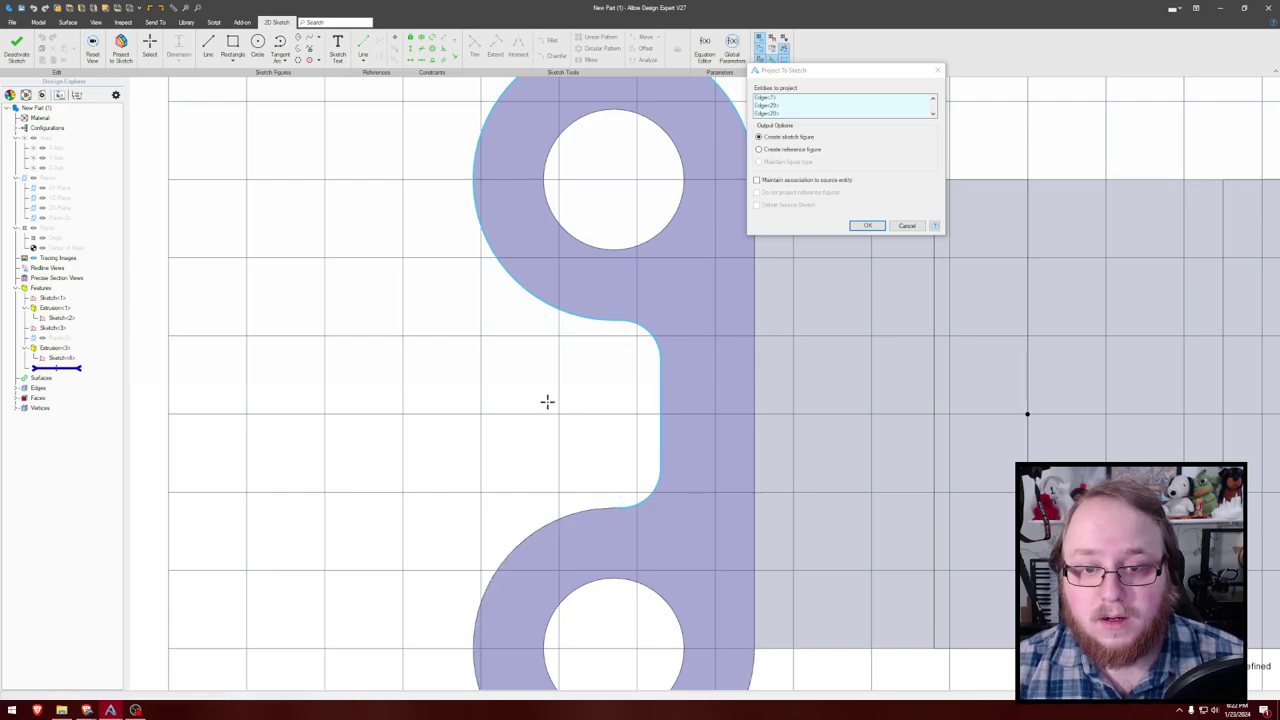
pyautogui.scroll(-2, 580, 386)
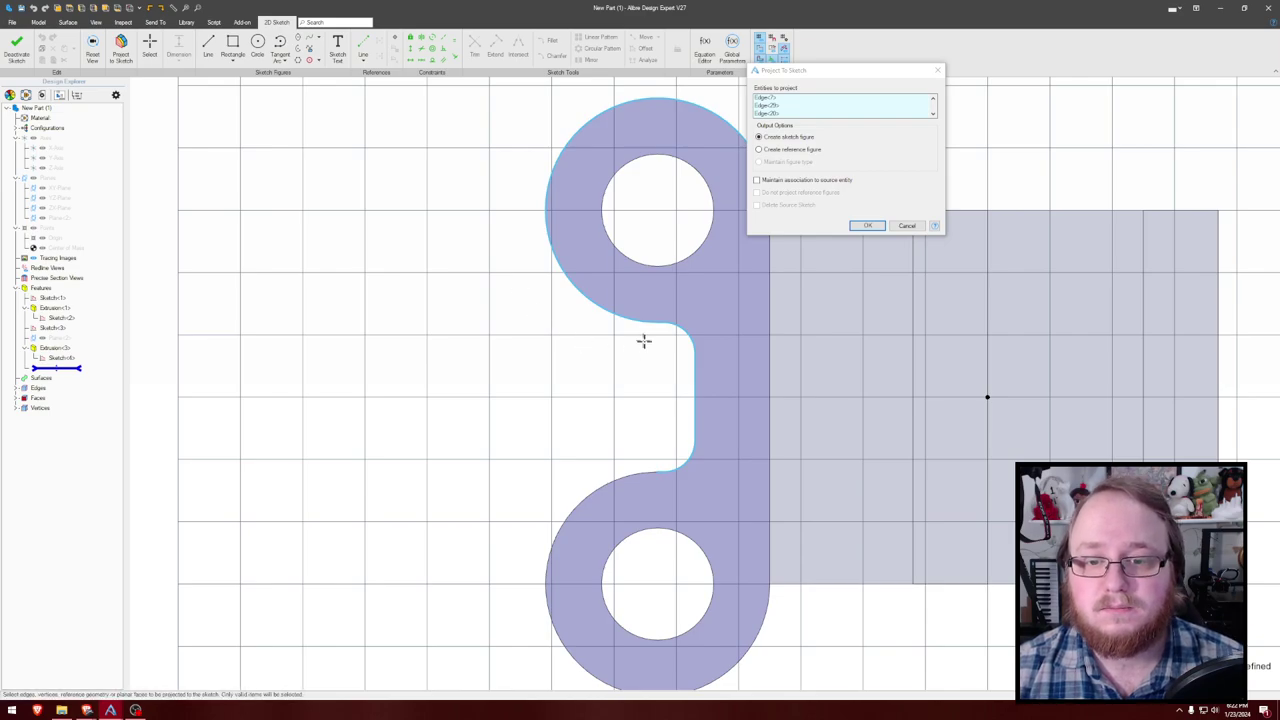
pyautogui.click(606, 313)
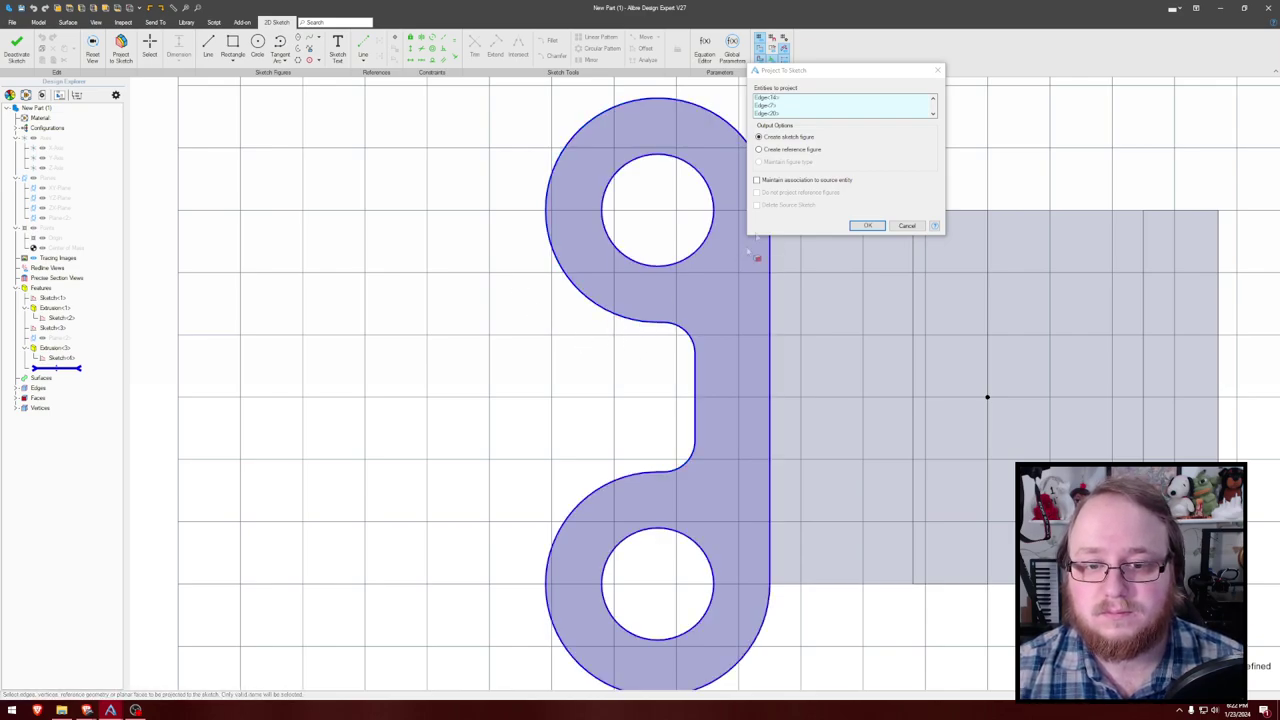
pyautogui.click(805, 99)
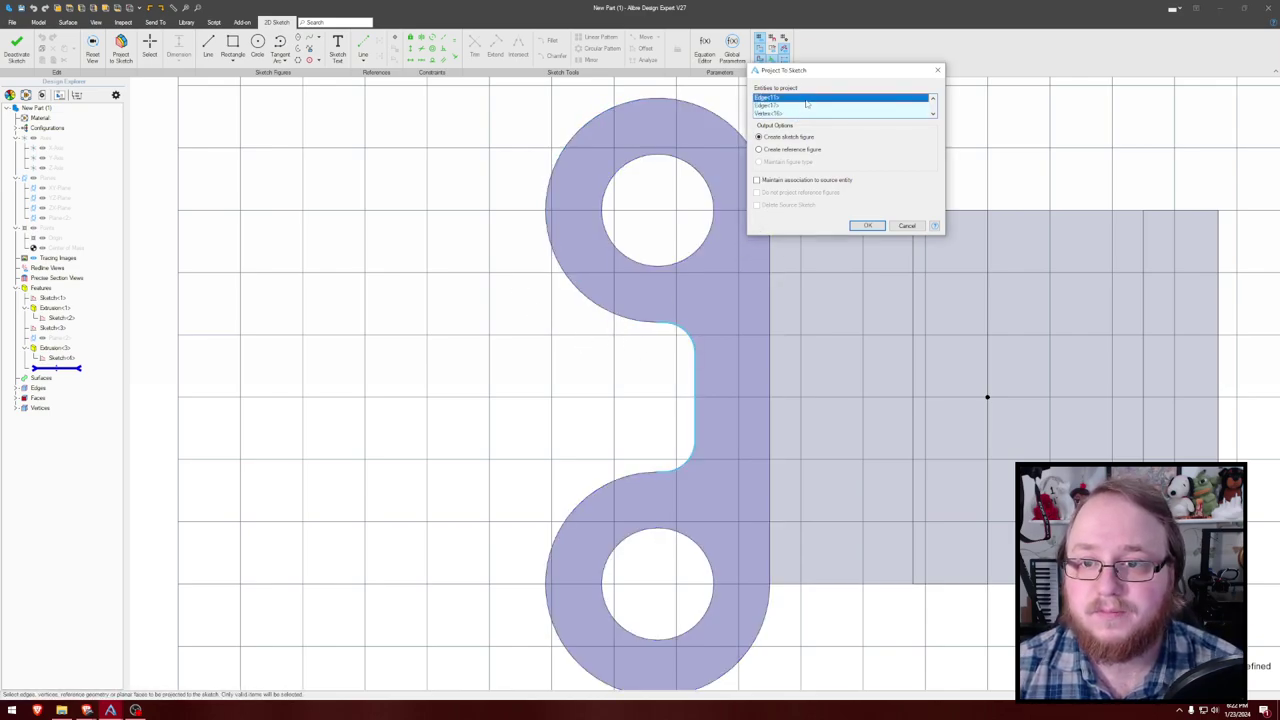
pyautogui.click(907, 226)
# Step: Project the recess edges between the lugs into the sketch as sketch figures: upper short line, both fillet arcs and the straight edge
pyautogui.press('p')
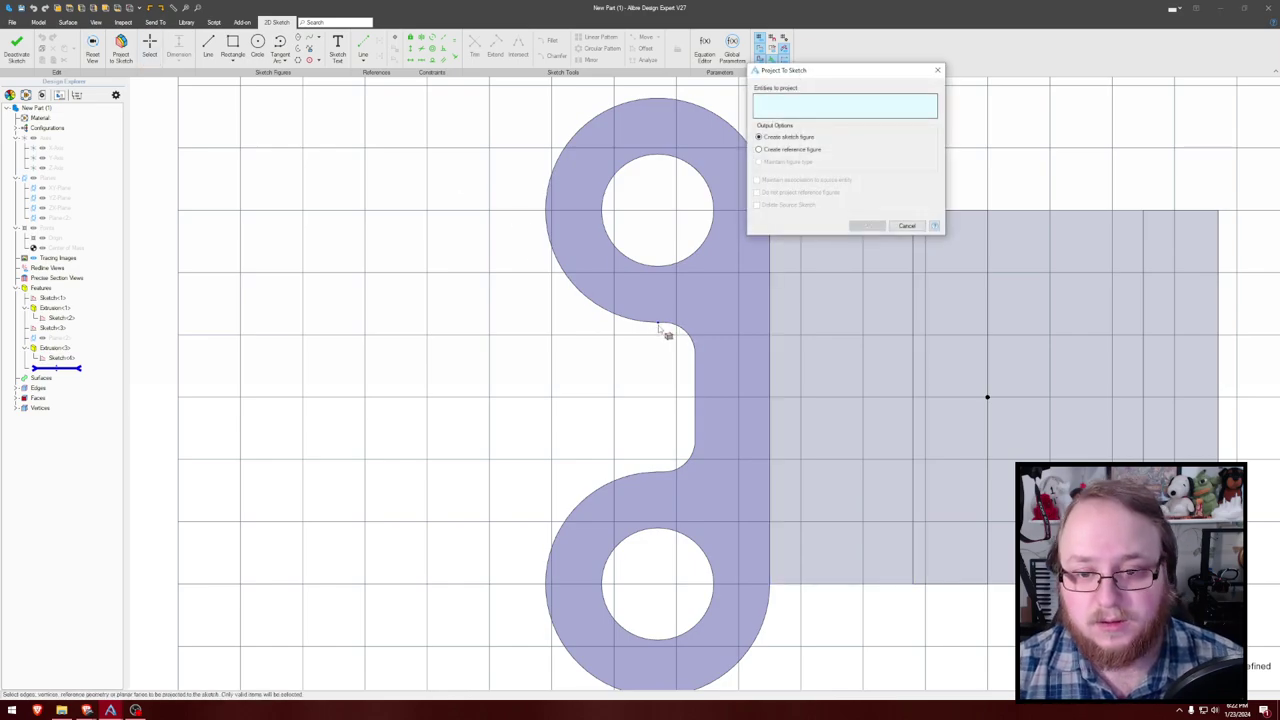
pyautogui.scroll(3, 660, 324)
pyautogui.click(691, 334)
pyautogui.click(727, 431)
pyautogui.click(719, 434)
pyautogui.click(712, 553)
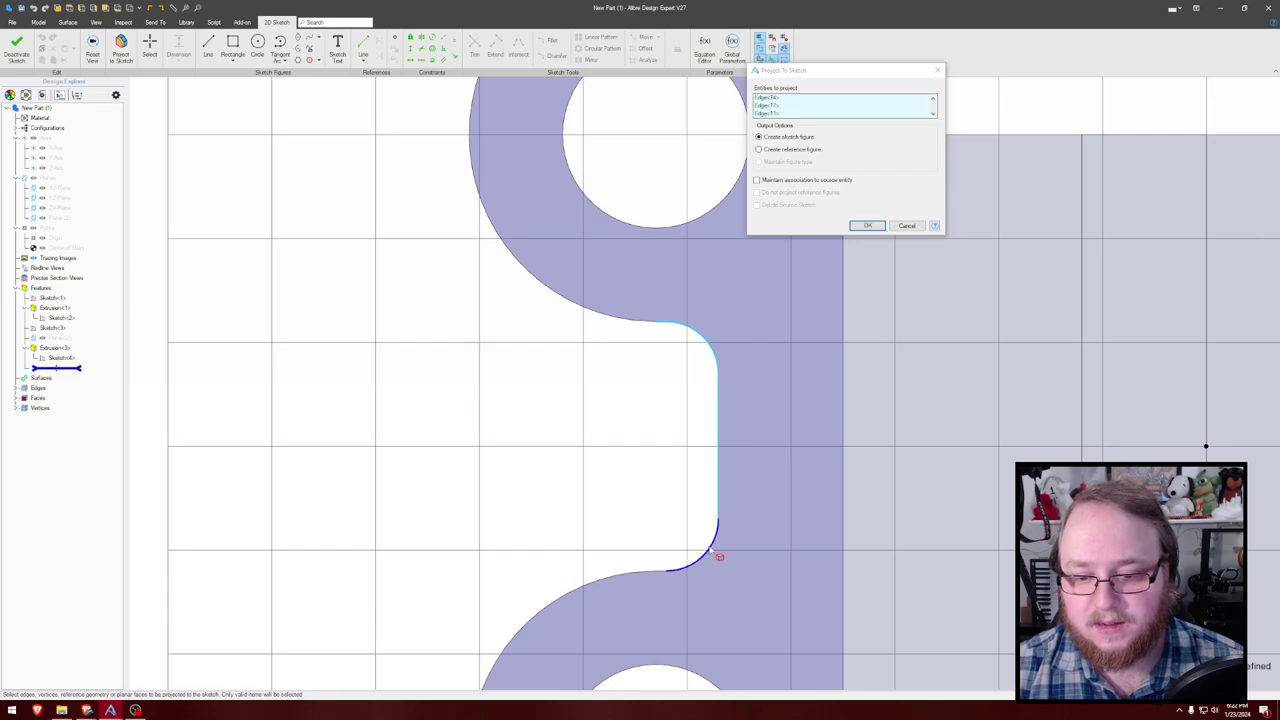
pyautogui.scroll(-3, 626, 437)
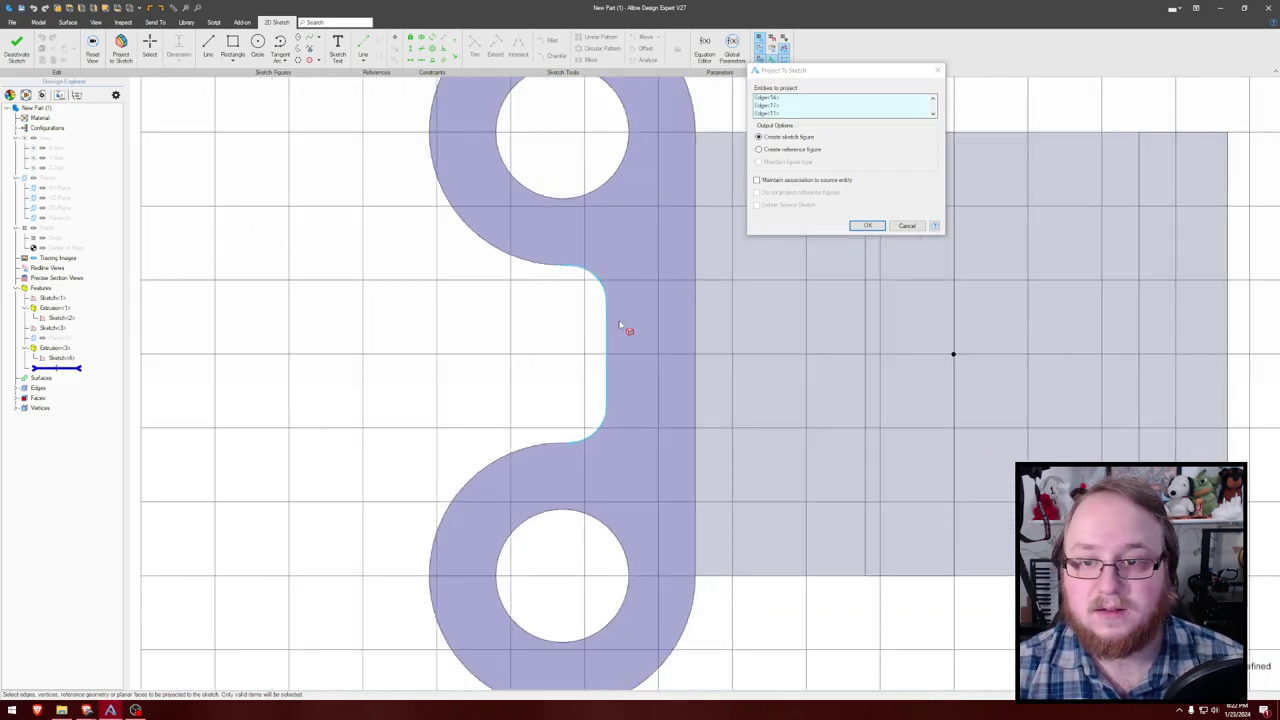
pyautogui.click(867, 225)
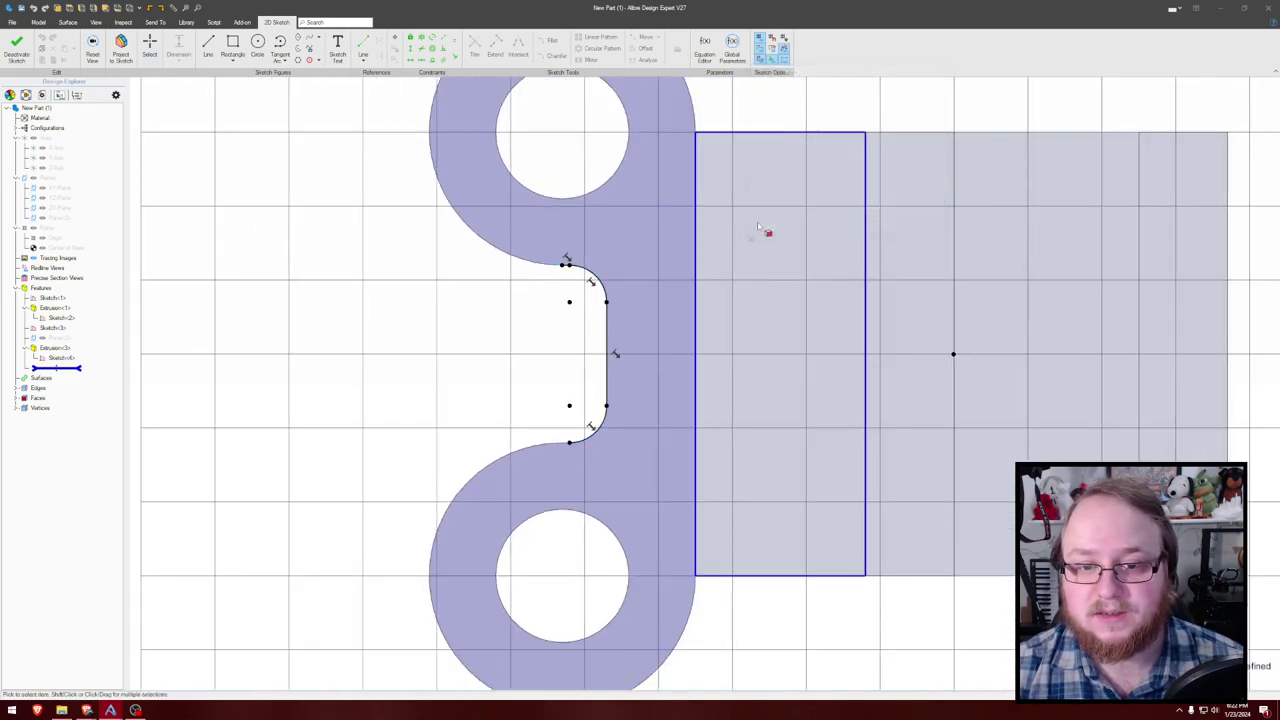
pyautogui.click(490, 250)
pyautogui.click(517, 457)
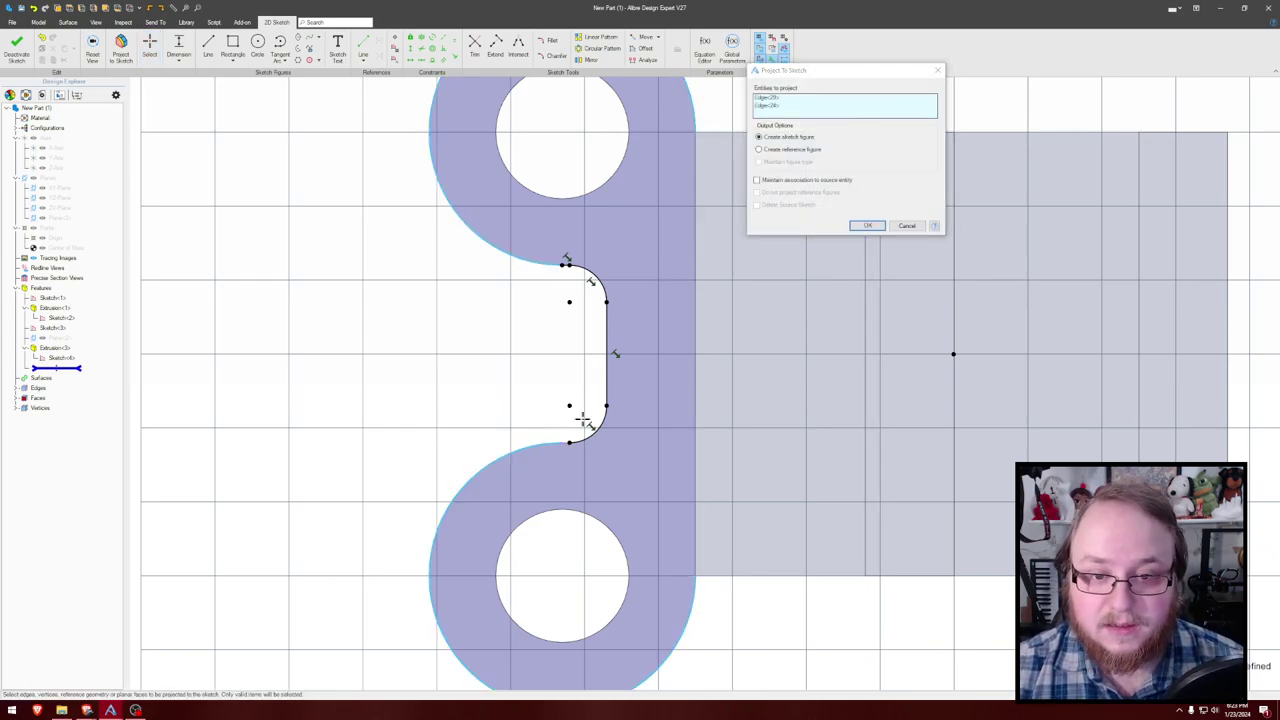
pyautogui.scroll(3, 580, 426)
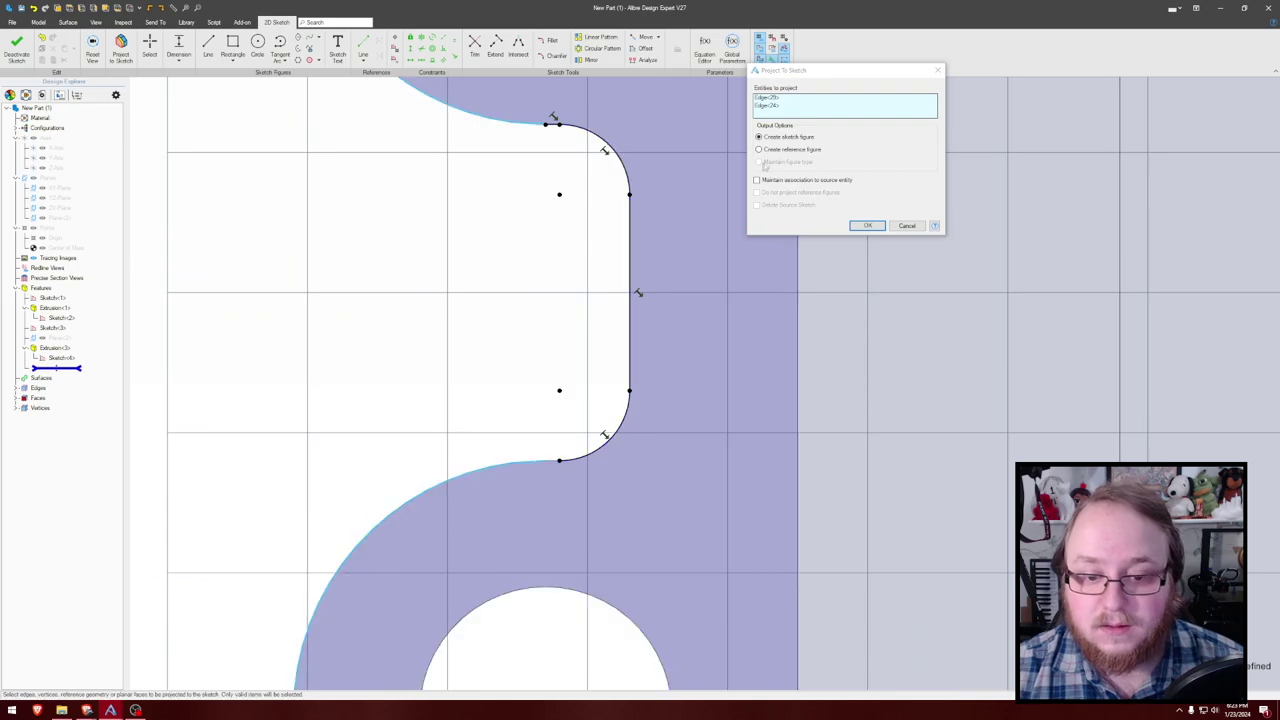
pyautogui.click(904, 225)
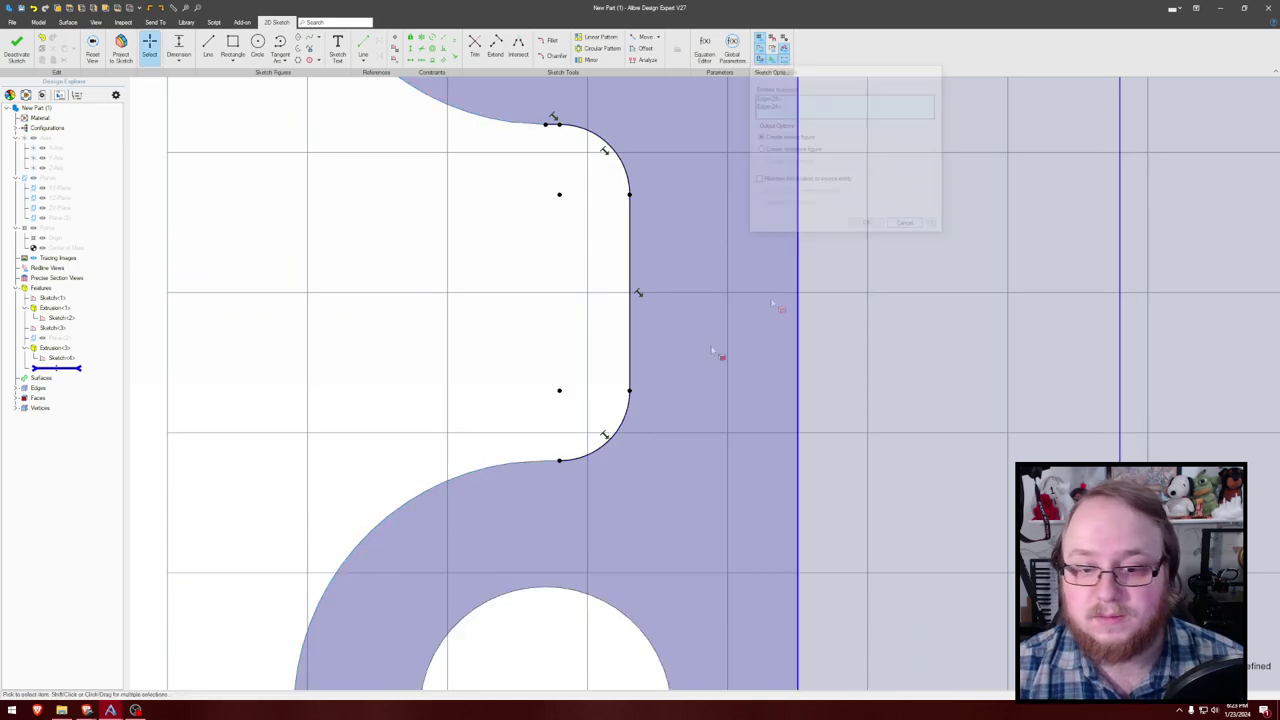
# Step: Project the remaining short edge beside the lower fillet of the recess into the sketch
pyautogui.press('p')
pyautogui.scroll(3, 553, 463)
pyautogui.click(556, 455)
pyautogui.click(866, 226)
# Step: Project the outer arcs of both lugs into the sketch as reference figures
pyautogui.moveTo(468, 301)
pyautogui.mouseDown(button='middle')
pyautogui.moveTo(589, 292)
pyautogui.moveTo(649, 431)
pyautogui.mouseUp(button='middle')
pyautogui.press('p')
pyautogui.click(555, 456)
pyautogui.scroll(-3, 611, 263)
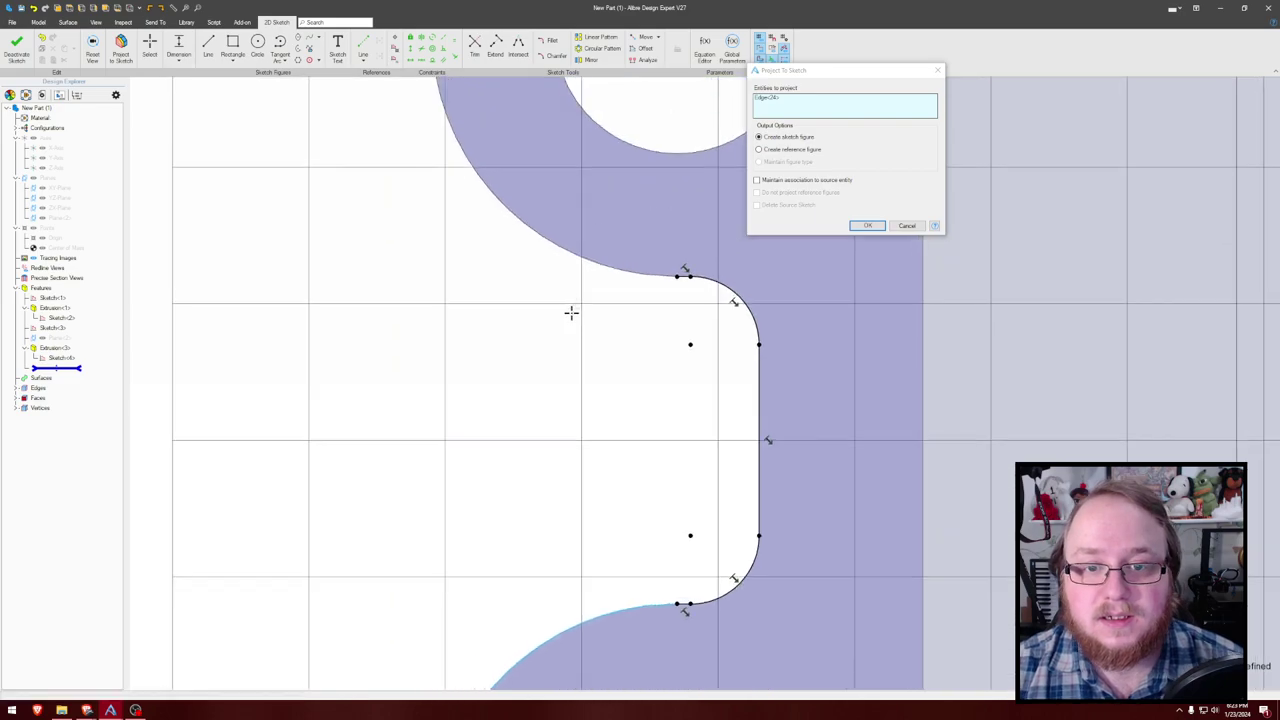
pyautogui.click(602, 268)
pyautogui.click(792, 149)
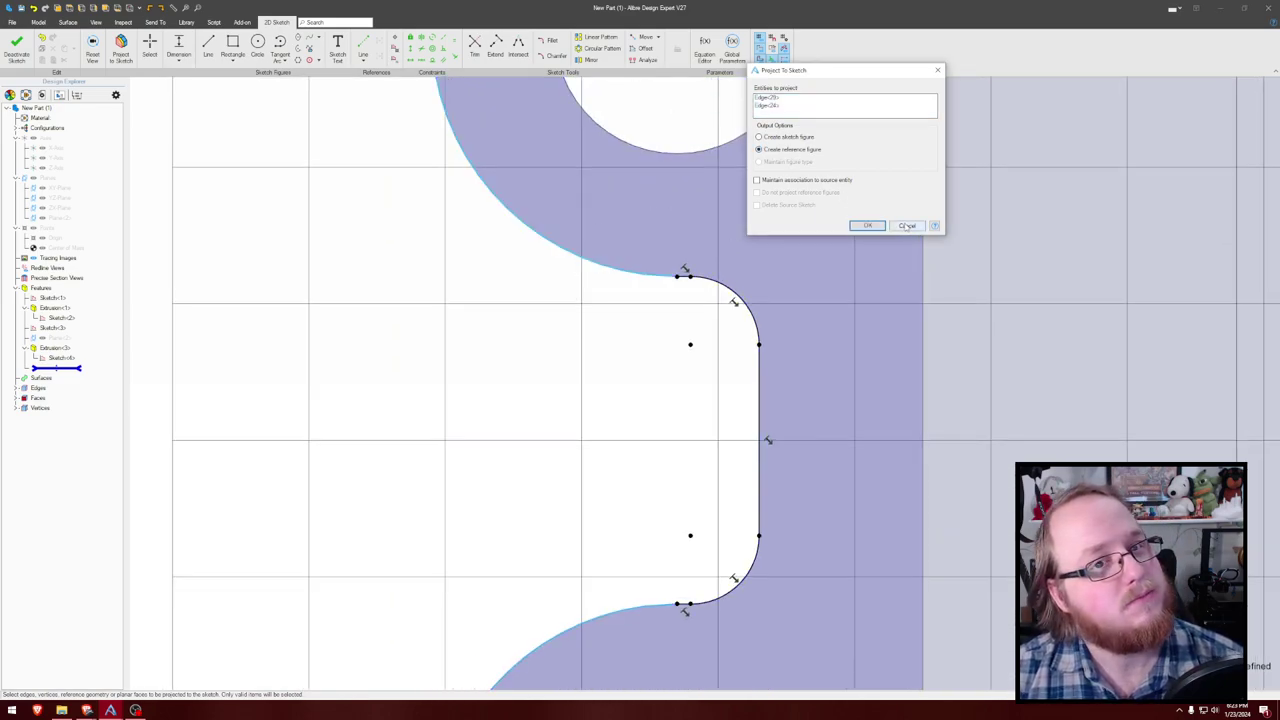
pyautogui.scroll(-4, 637, 246)
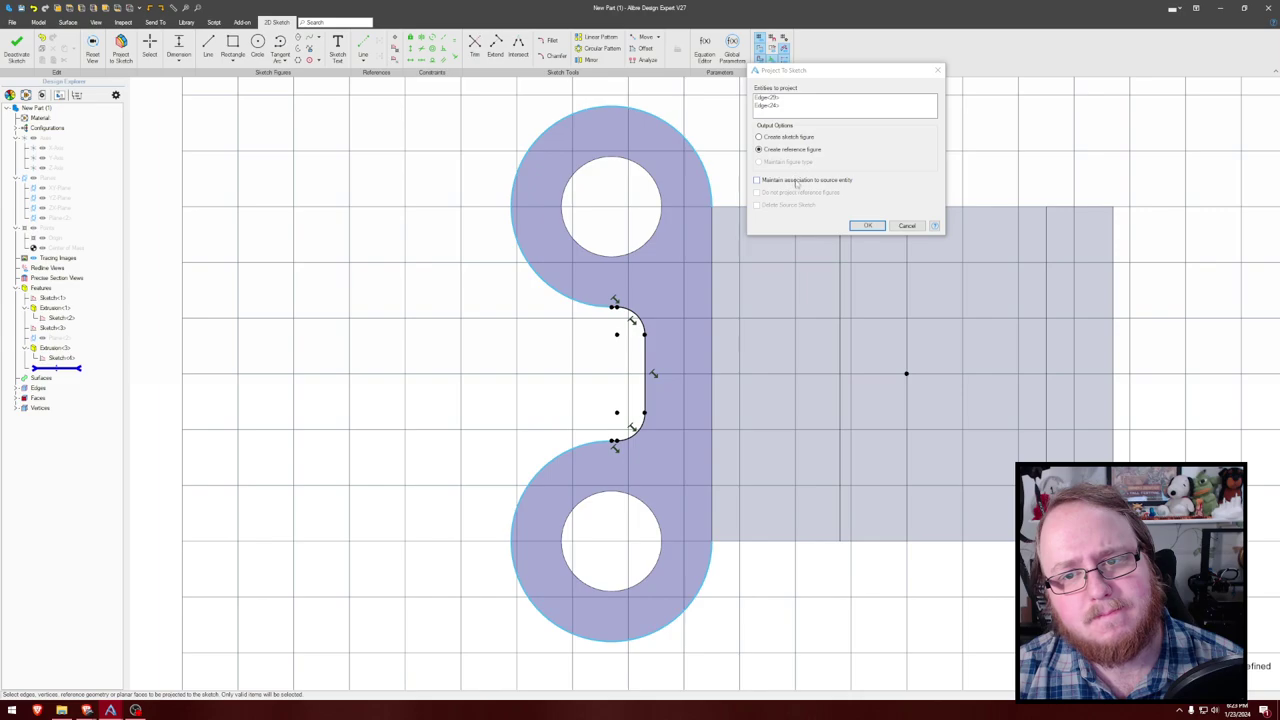
pyautogui.click(867, 225)
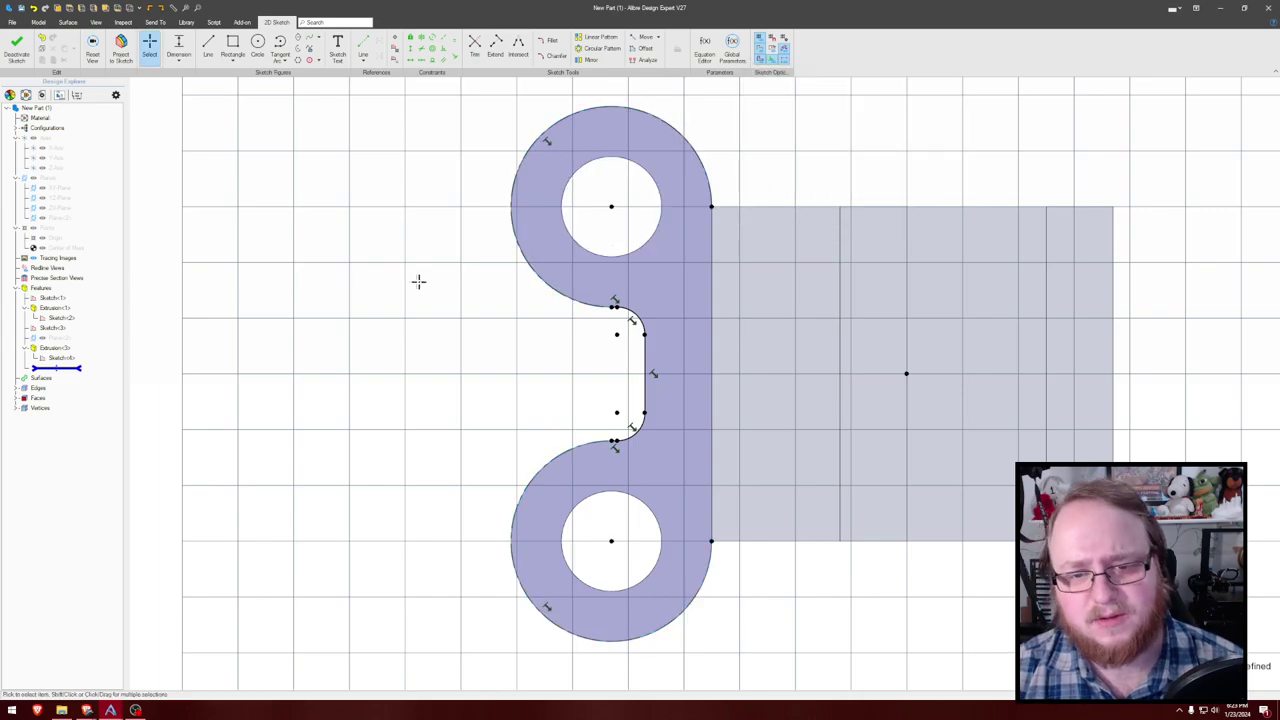
# Step: Draw a vertical line closing the recess between the outermost points of the two lug reference arcs
pyautogui.scroll(5, 540, 309)
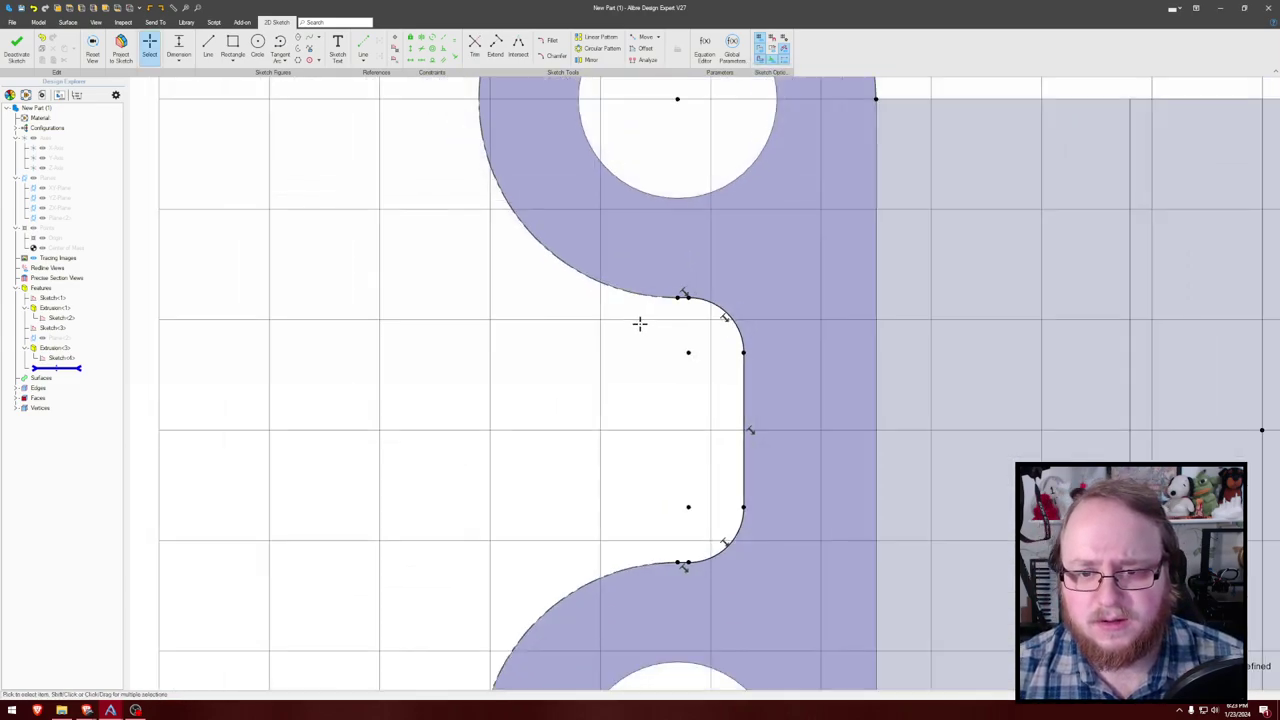
pyautogui.scroll(-5, 635, 318)
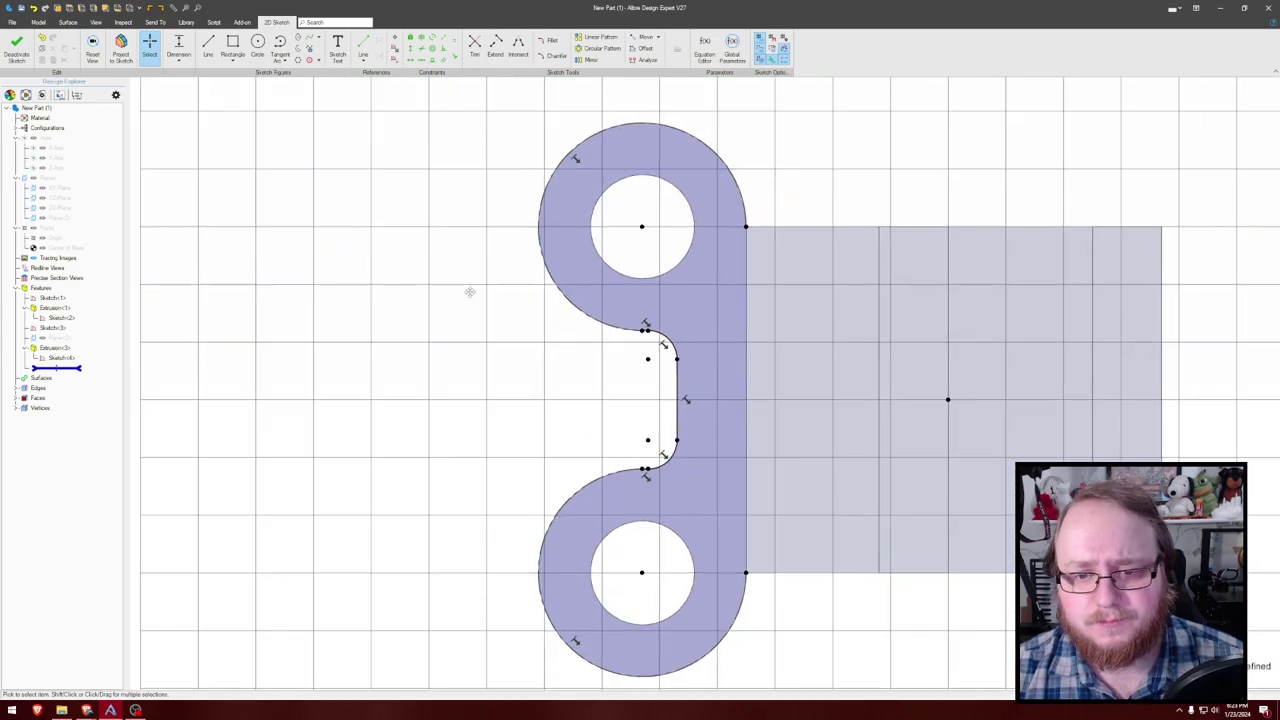
pyautogui.scroll(2, 457, 254)
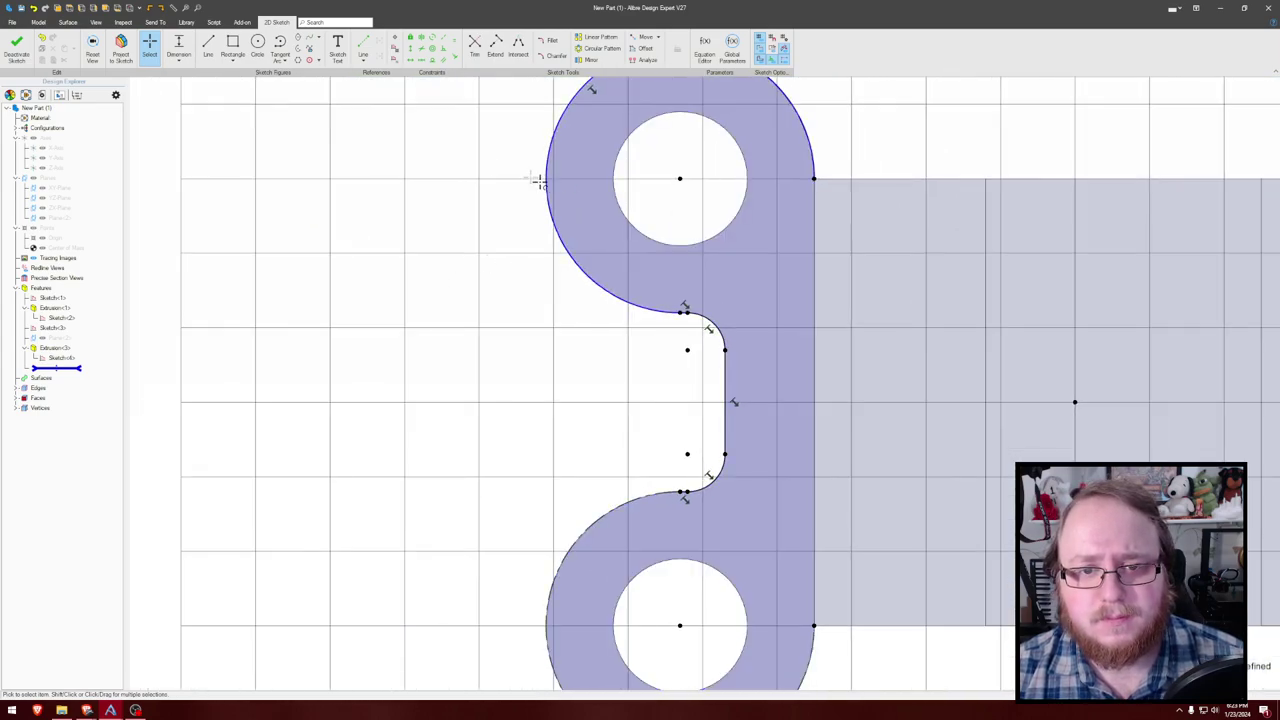
pyautogui.press('l')
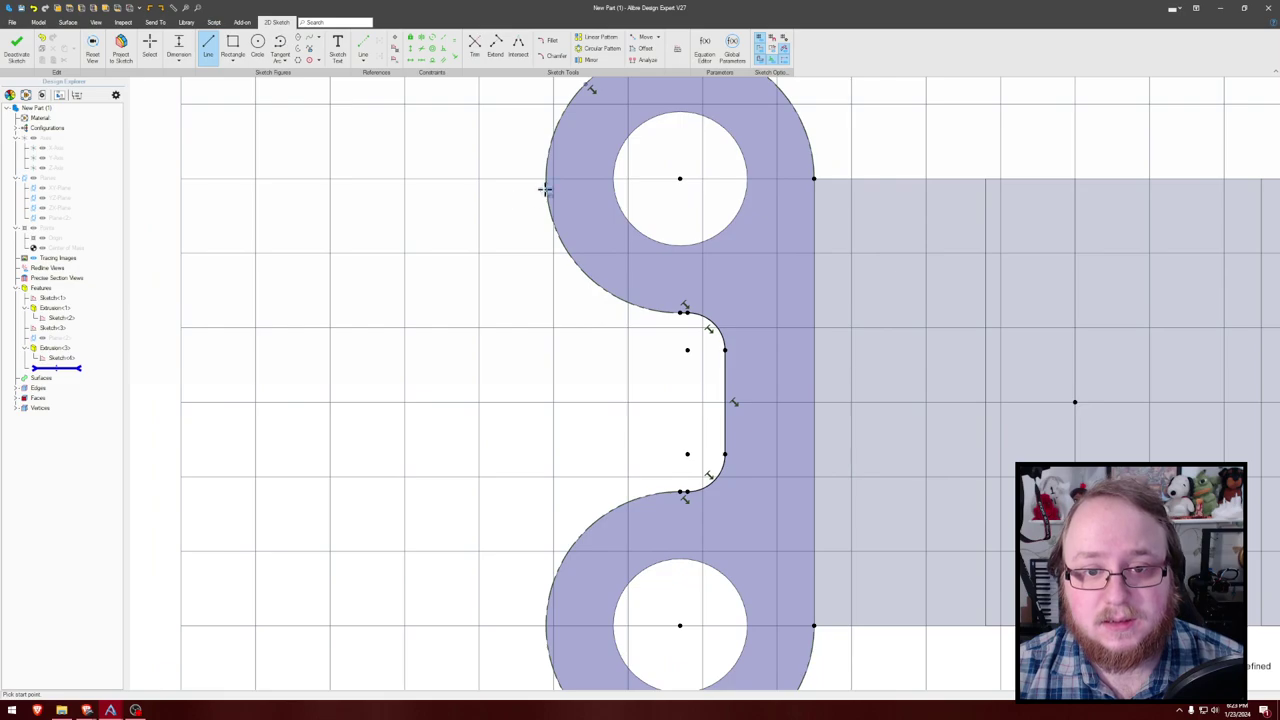
pyautogui.click(544, 178)
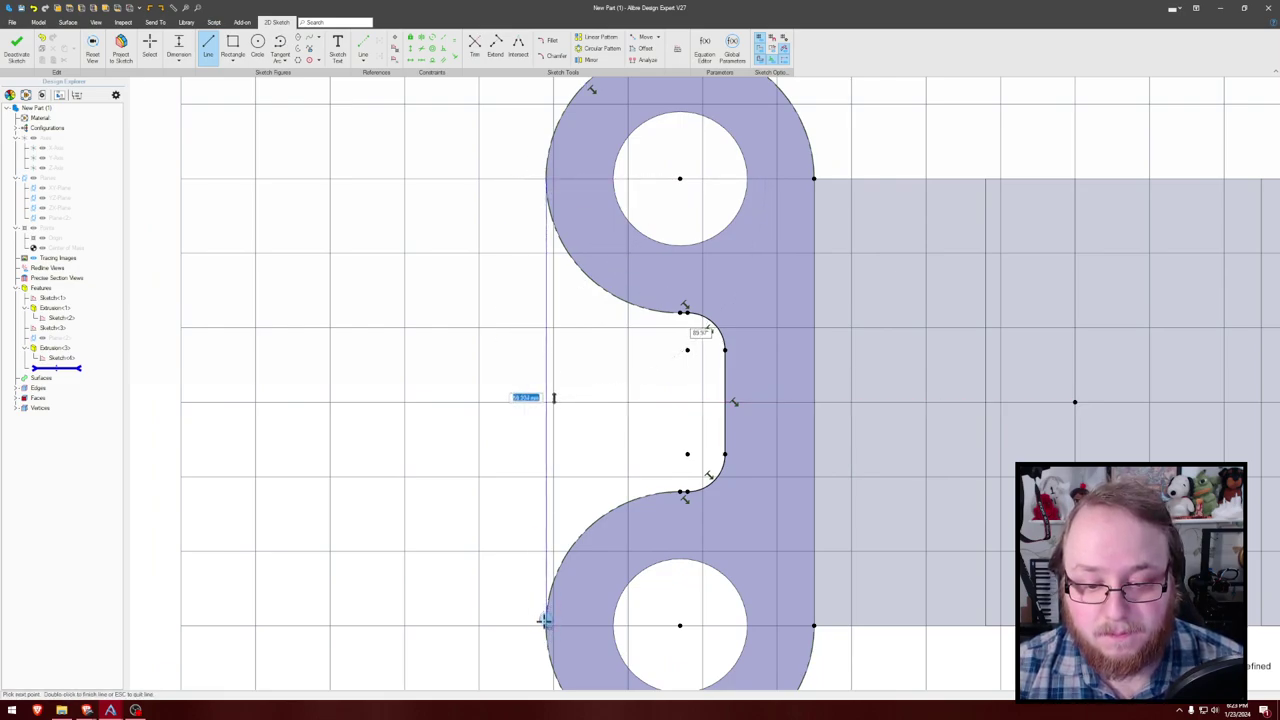
pyautogui.doubleClick(544, 624)
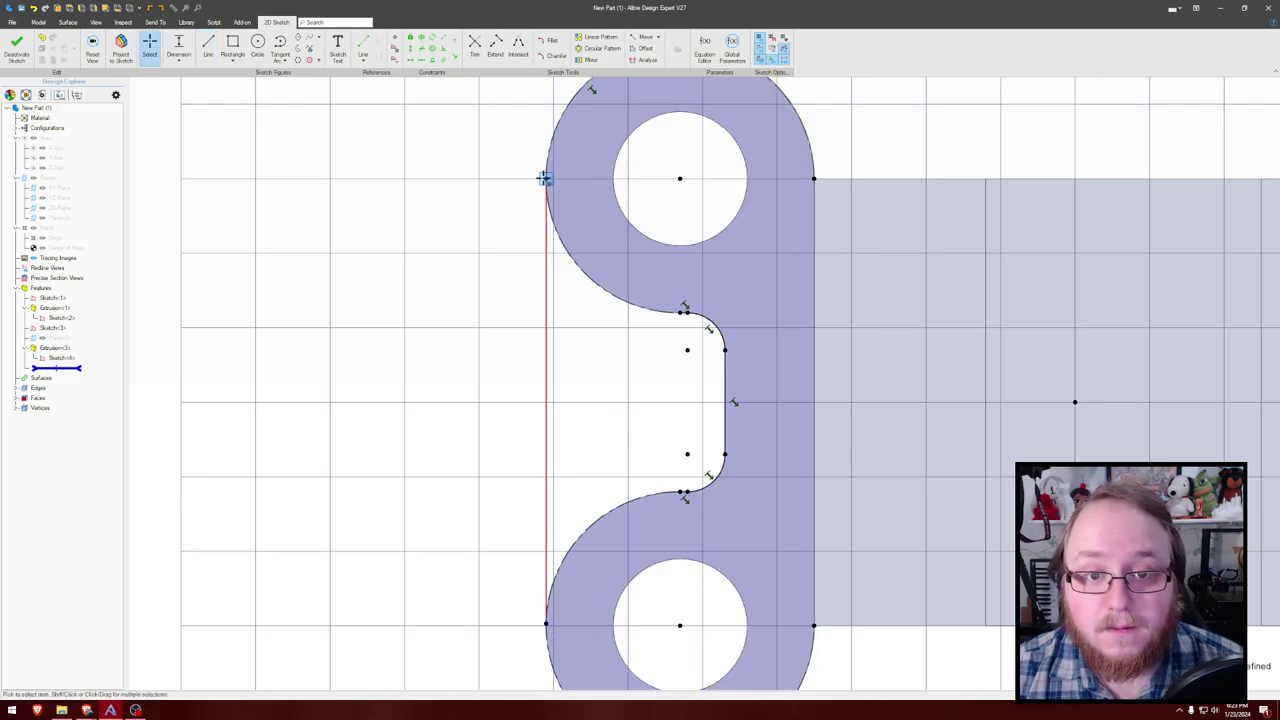
# Step: Constrain each endpoint of the vertical line horizontally to the centre of its neighbouring lug arc
pyautogui.click(545, 624)
pyautogui.keyDown('shift'); pyautogui.click(680, 625); pyautogui.keyUp('shift')
pyautogui.press('h')
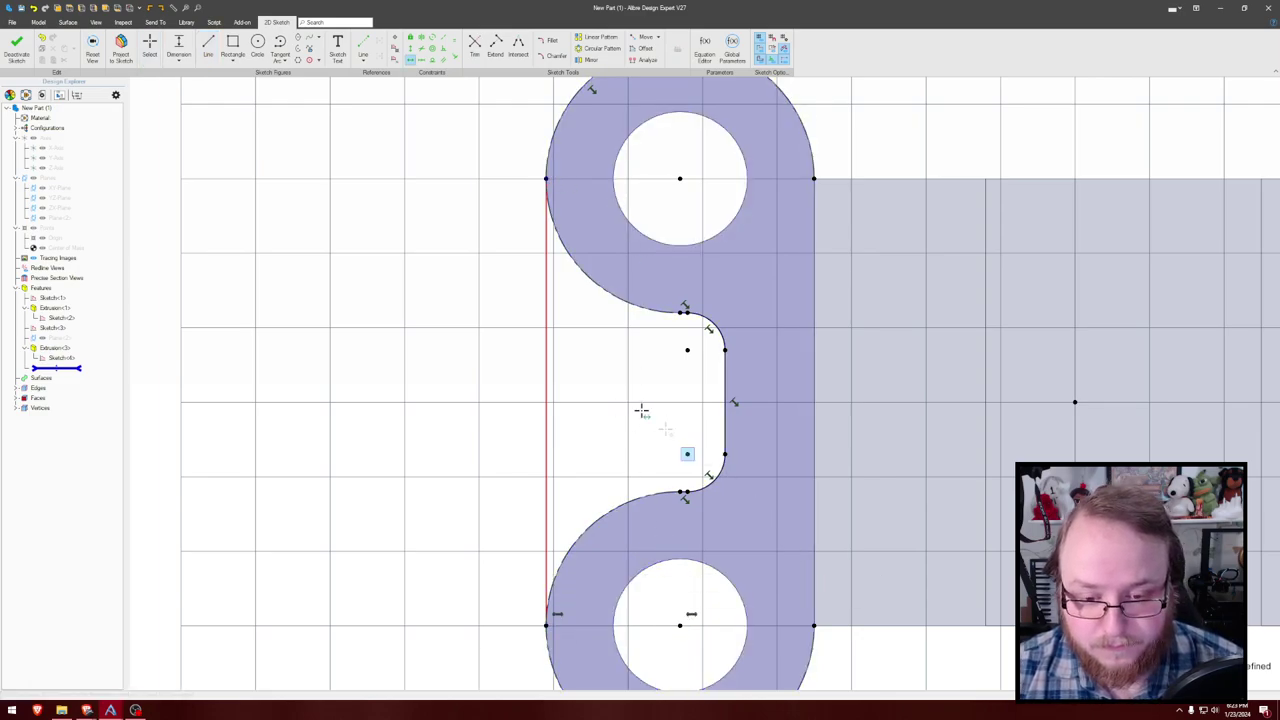
pyautogui.click(545, 178)
pyautogui.click(682, 178)
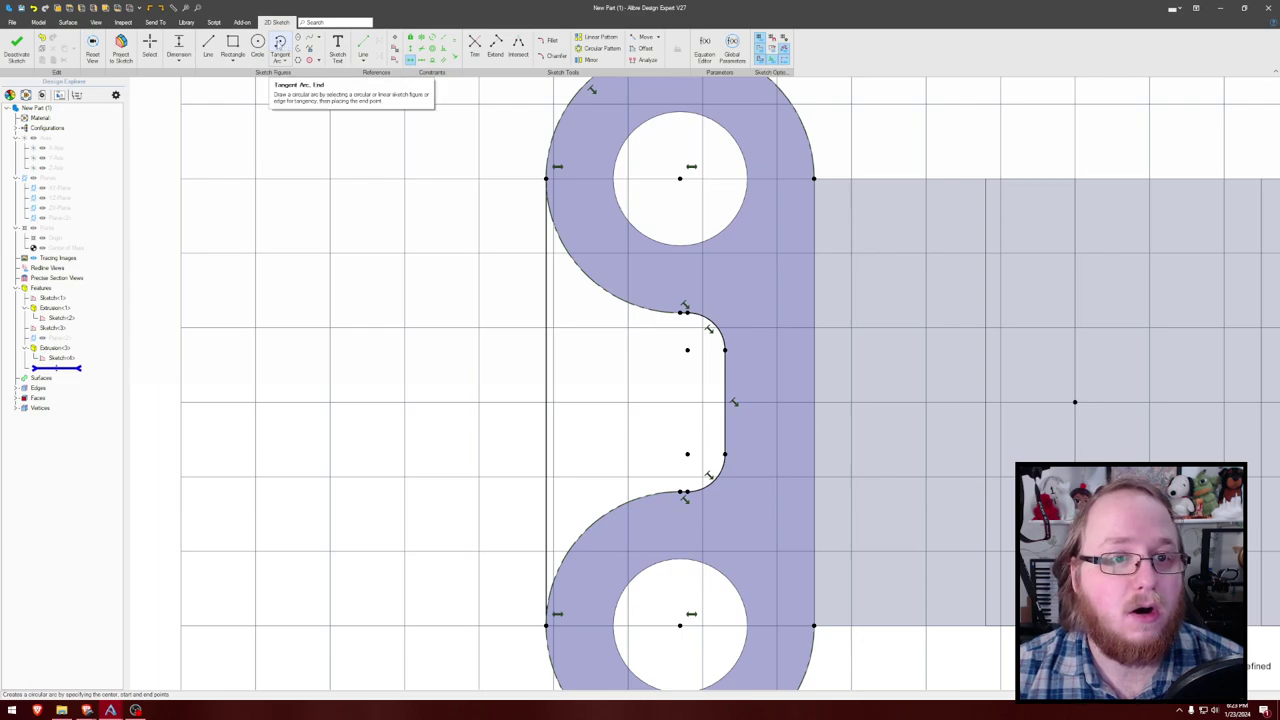
# Step: Draw a centre-start-end arc on the upper lug outline from the vertical line's upper endpoint to the recess's short line
pyautogui.click(279, 60)
pyautogui.click(296, 84)
pyautogui.click(679, 178)
pyautogui.click(546, 178)
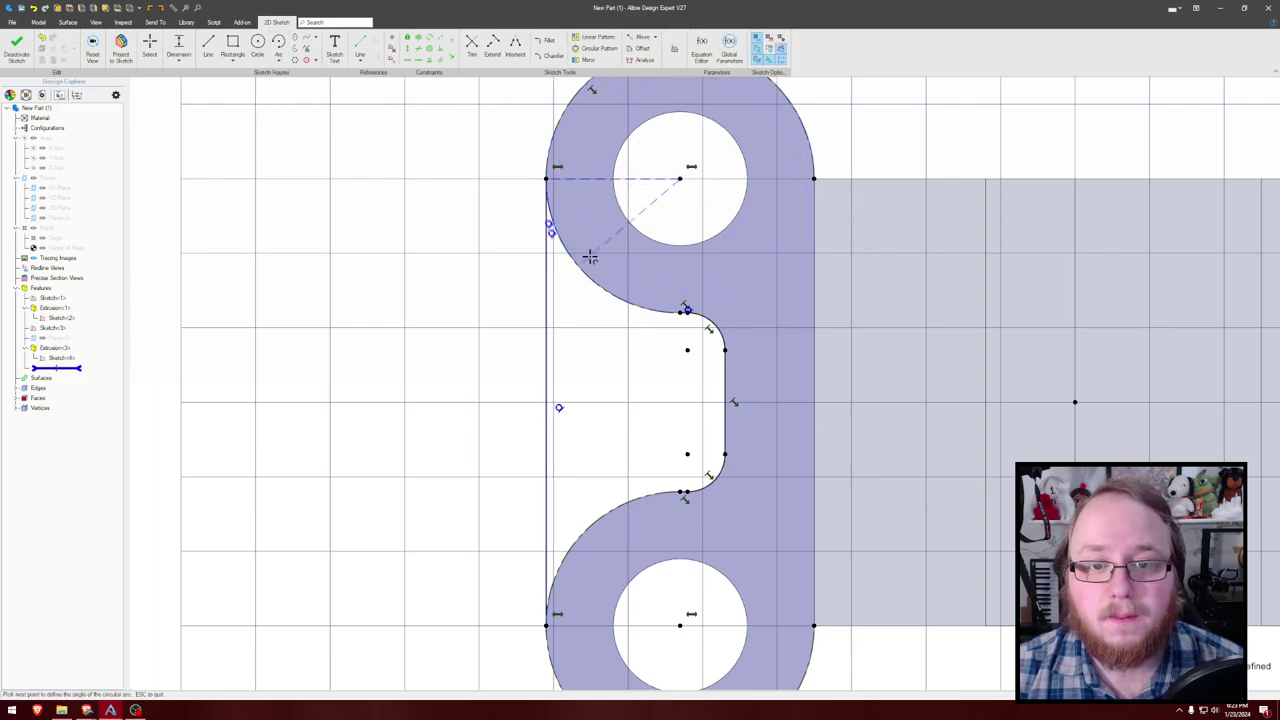
pyautogui.click(683, 310)
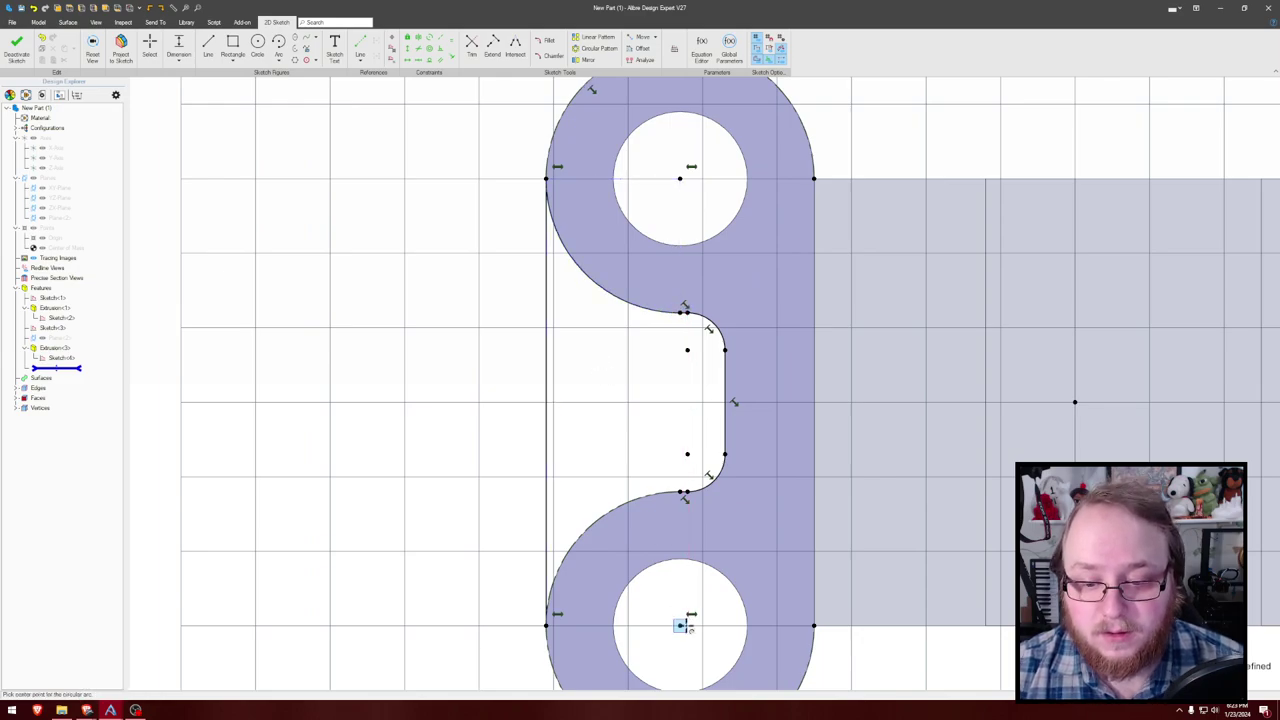
# Step: Draw a matching arc about the lower lug's centre from the vertical line's lower endpoint to the lower short line
pyautogui.click(680, 626)
pyautogui.click(546, 626)
pyautogui.click(676, 491)
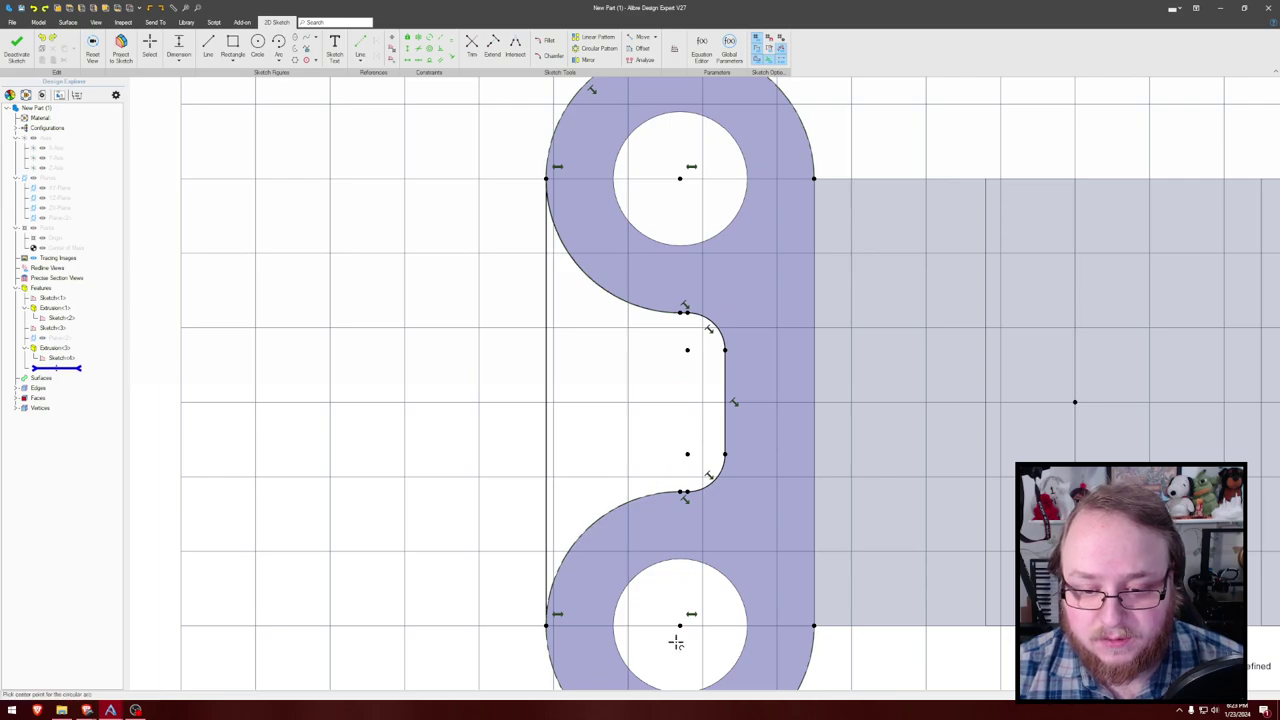
pyautogui.click(680, 626)
pyautogui.click(546, 626)
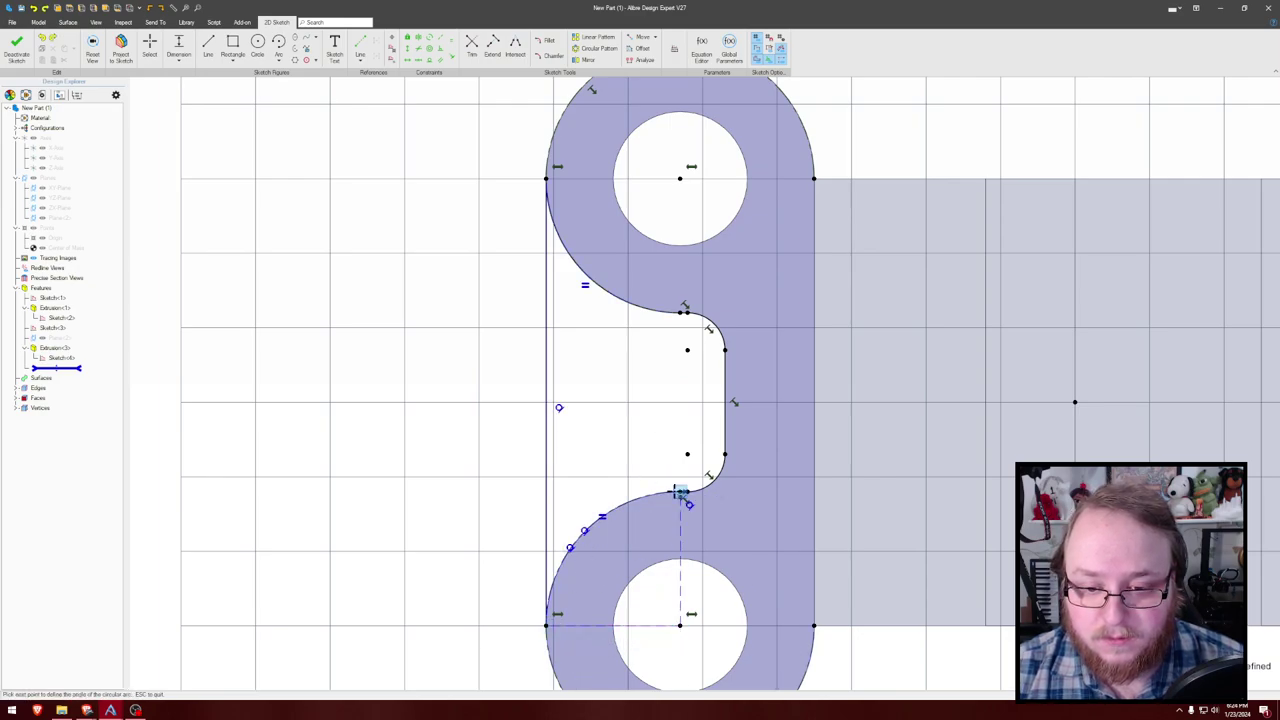
pyautogui.click(680, 492)
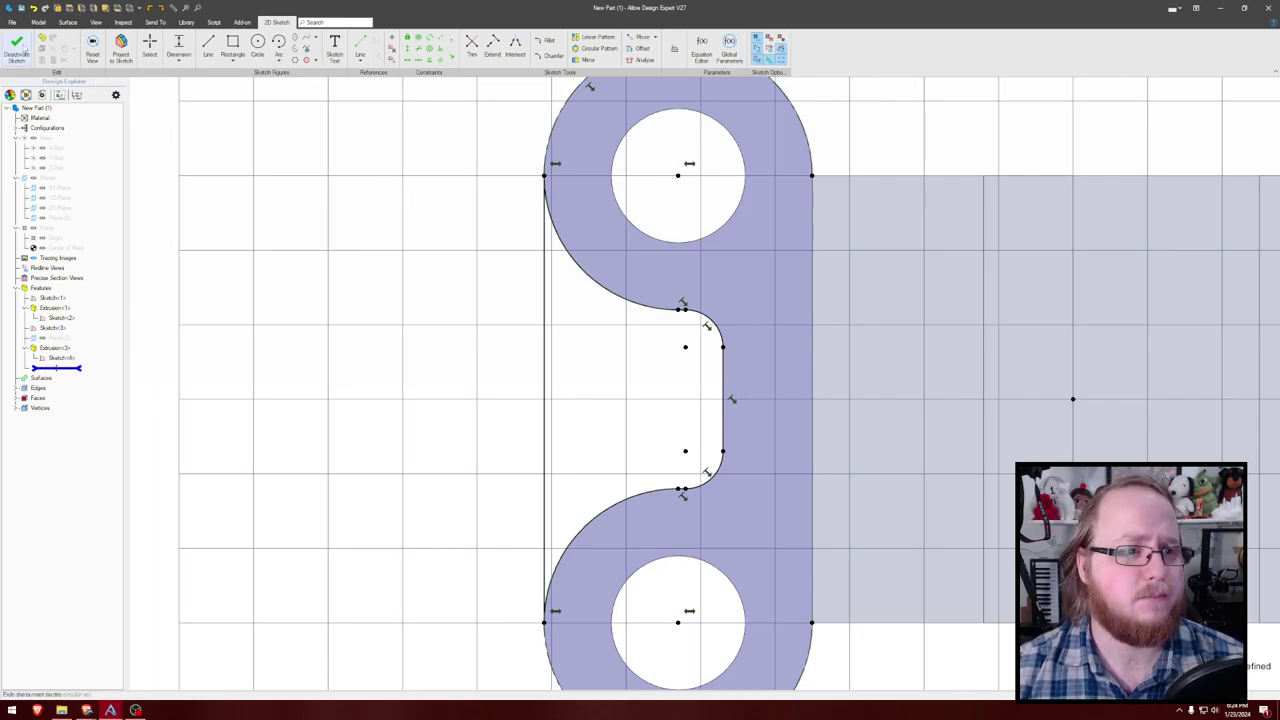
# Step: Finish the recess sketch and extrude it as a boss to a depth of 12 mm in the reversed direction
pyautogui.click(16, 48)
pyautogui.click(90, 45)
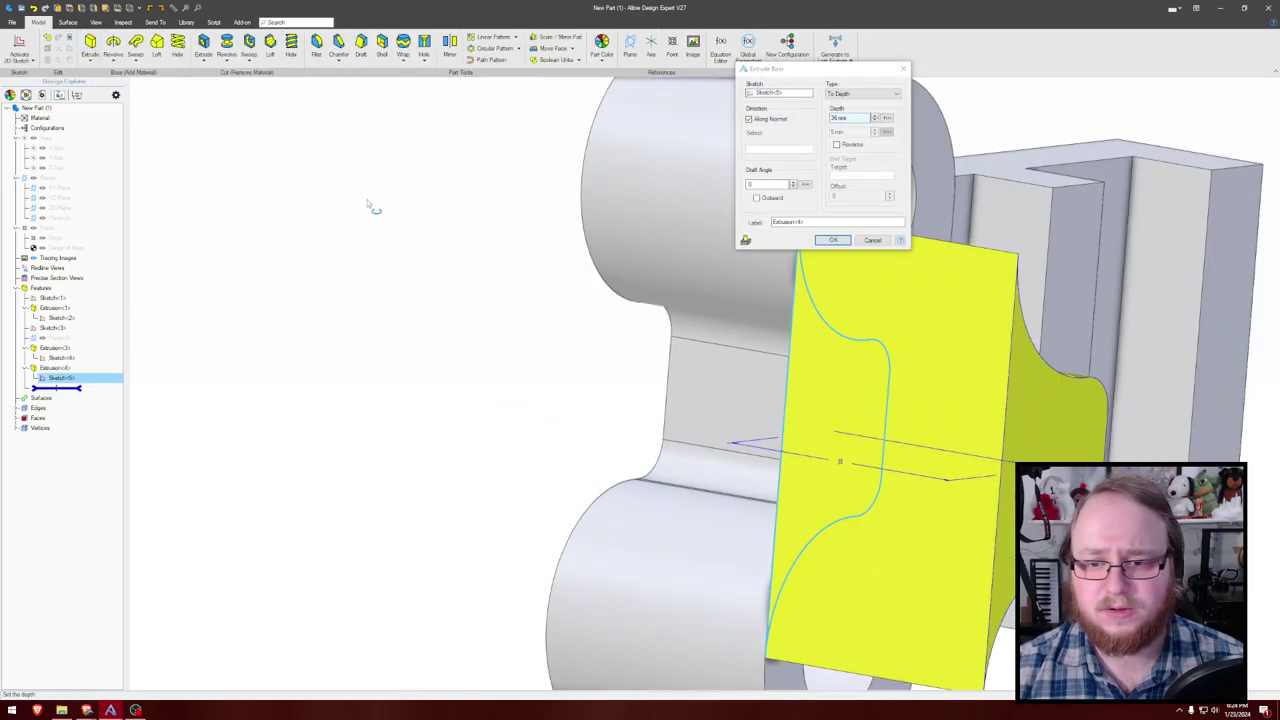
pyautogui.click(837, 145)
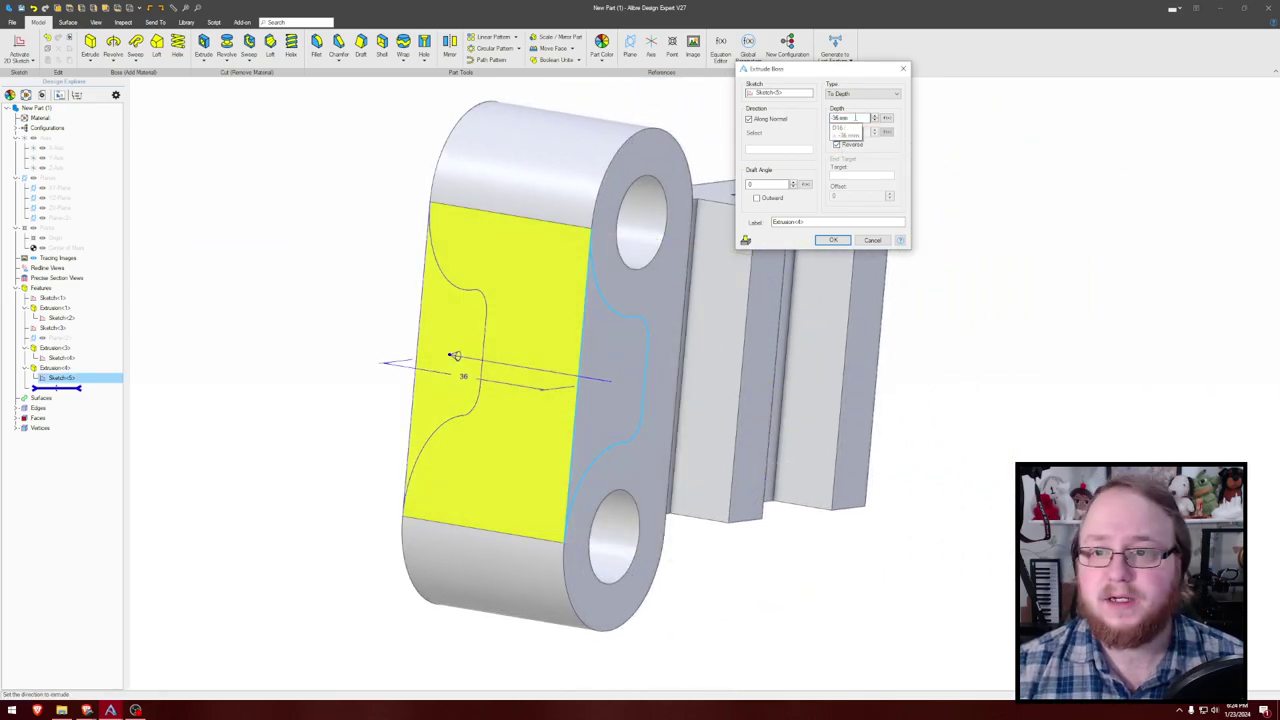
pyautogui.click(836, 117)
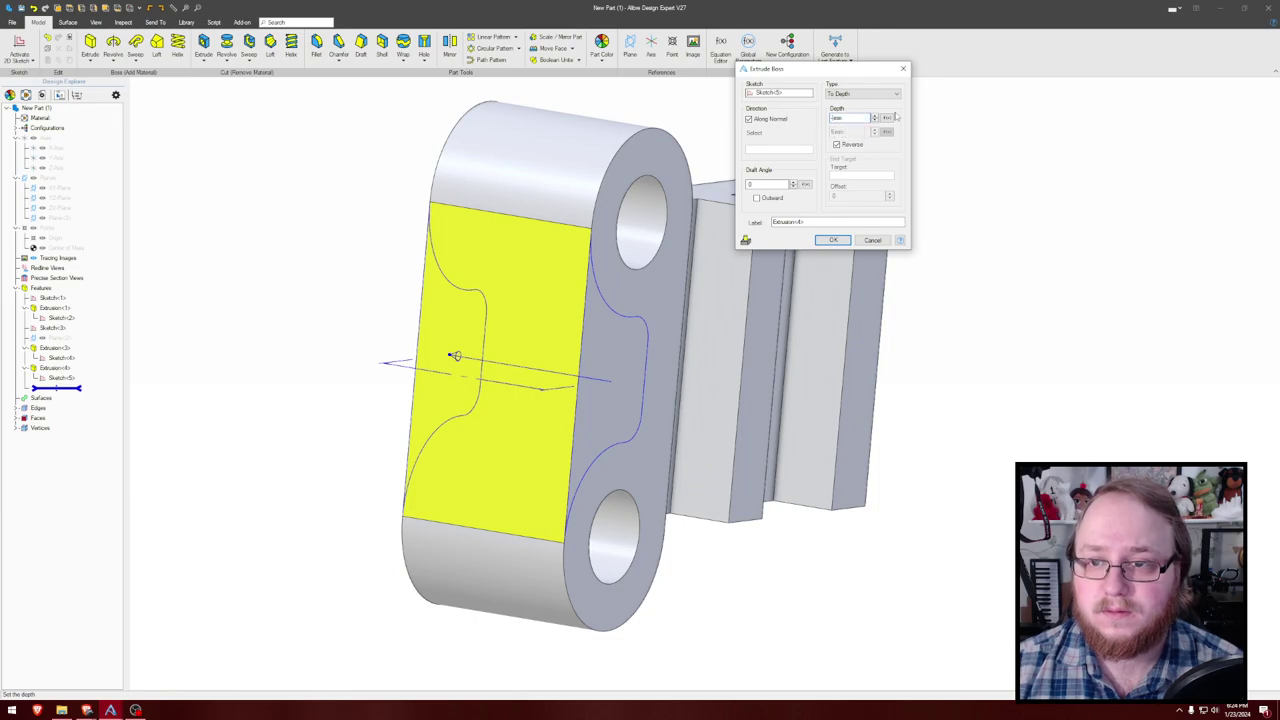
pyautogui.click(830, 240)
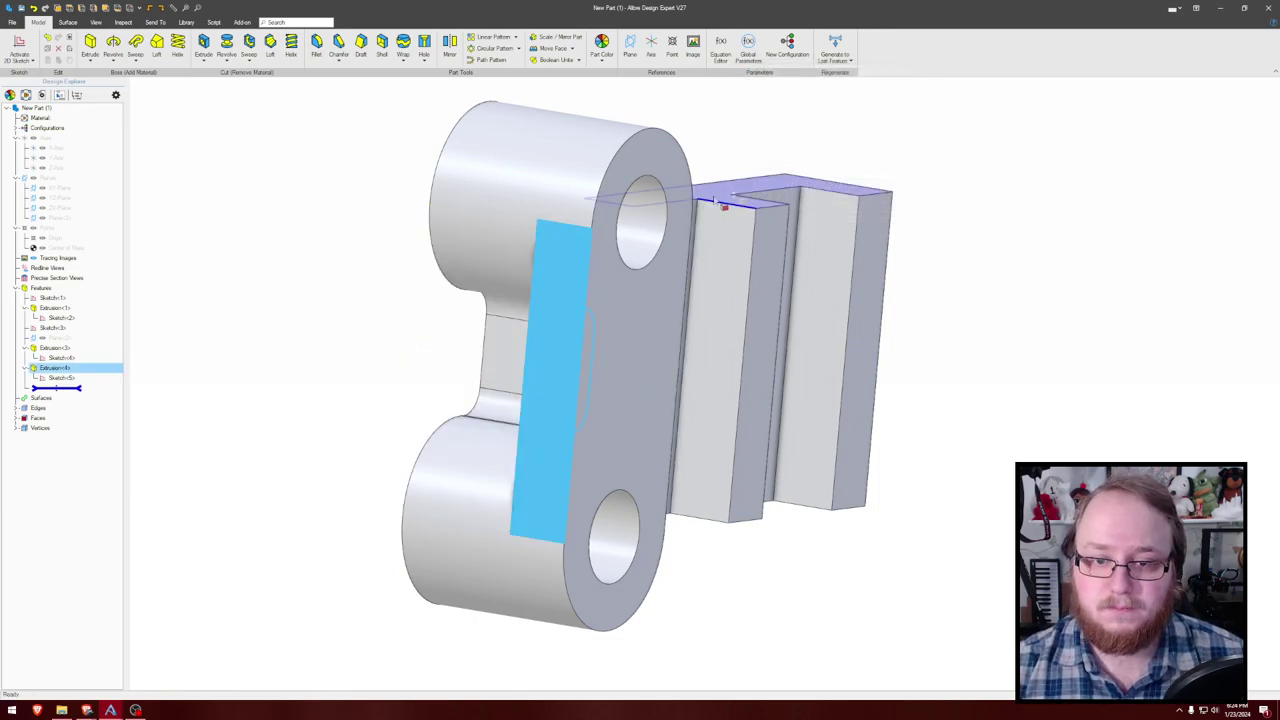
# Step: Start a new 2D sketch on the side face showing the base plate's slotted profile
pyautogui.click(716, 118)
pyautogui.moveTo(716, 118); pyautogui.dragTo(754, 121, button='middle')
pyautogui.moveTo(762, 127); pyautogui.dragTo(660, 131, button='right')
pyautogui.moveTo(877, 193); pyautogui.dragTo(900, 195, button='right')
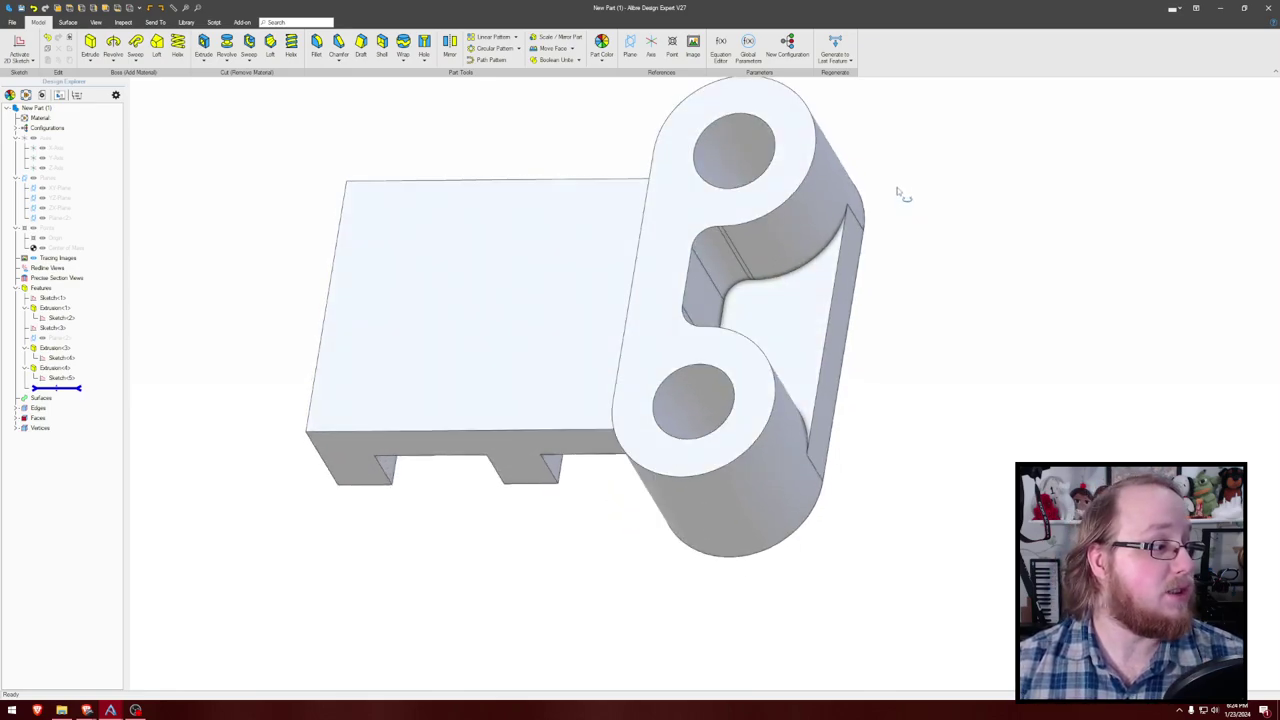
pyautogui.moveTo(899, 194); pyautogui.dragTo(897, 195, button='right')
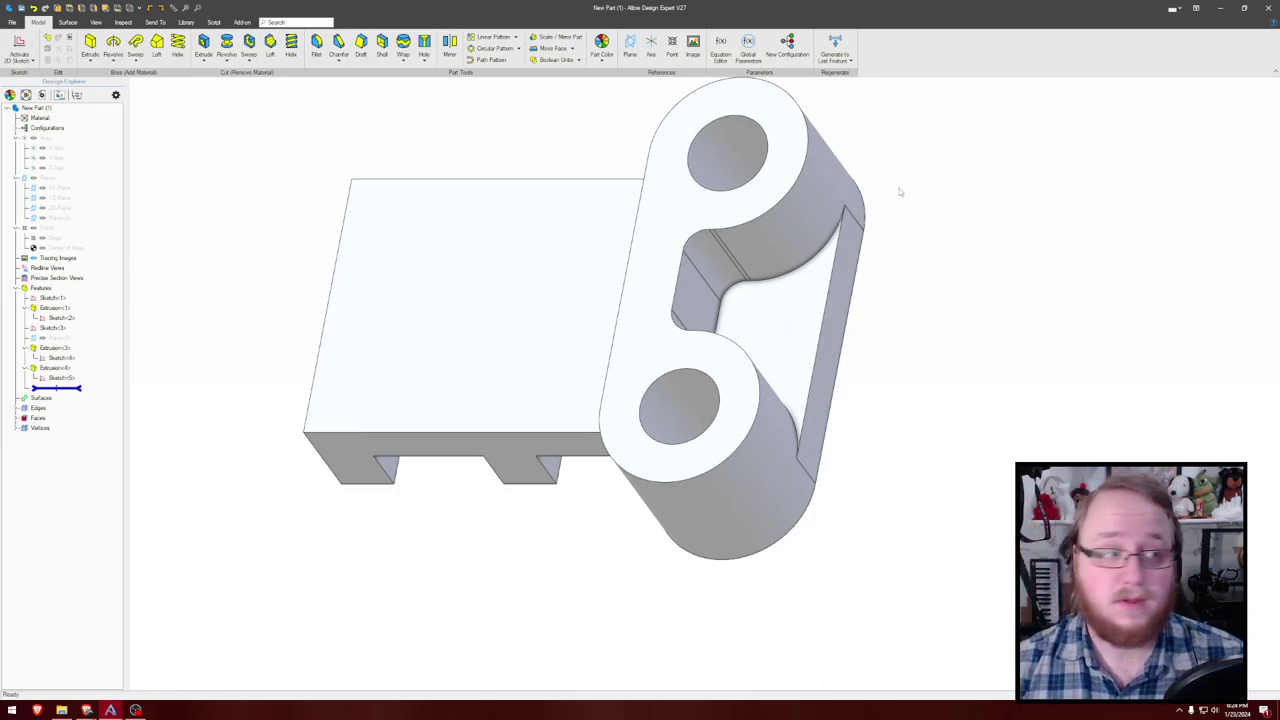
pyautogui.moveTo(906, 196); pyautogui.dragTo(990, 222, button='right')
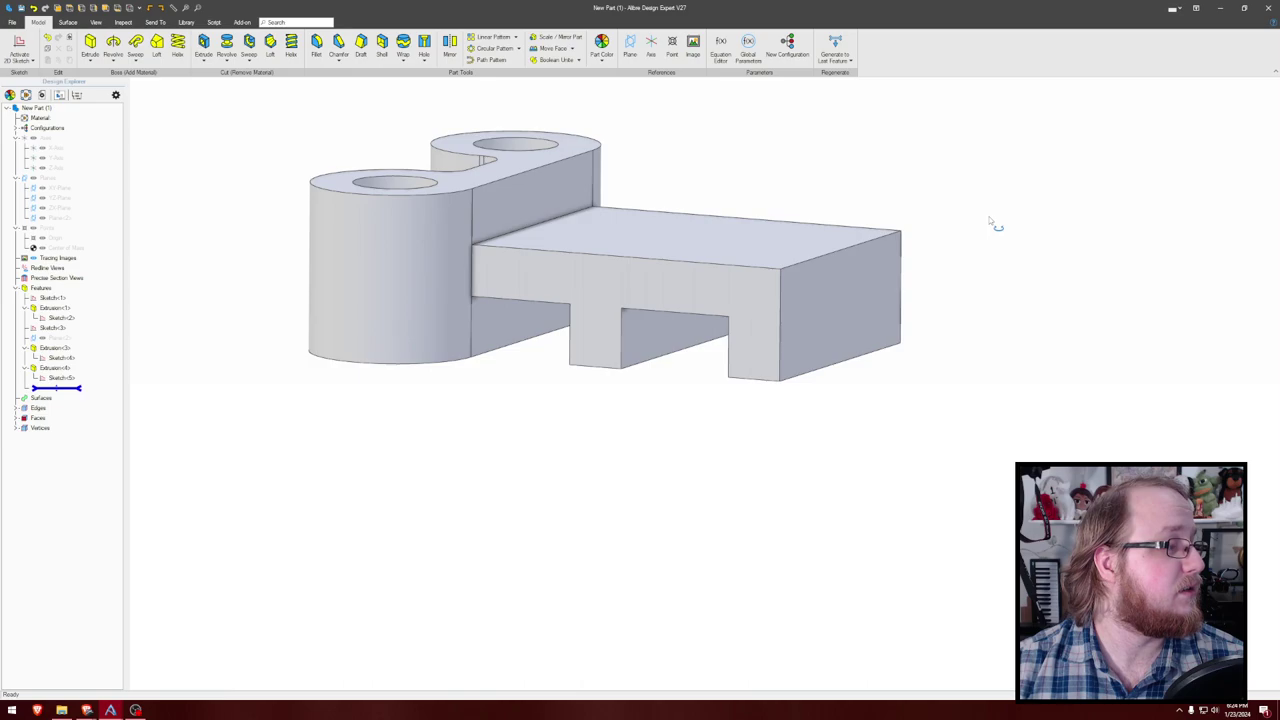
pyautogui.moveTo(990, 222); pyautogui.dragTo(1000, 217, button='right')
pyautogui.click(18, 48)
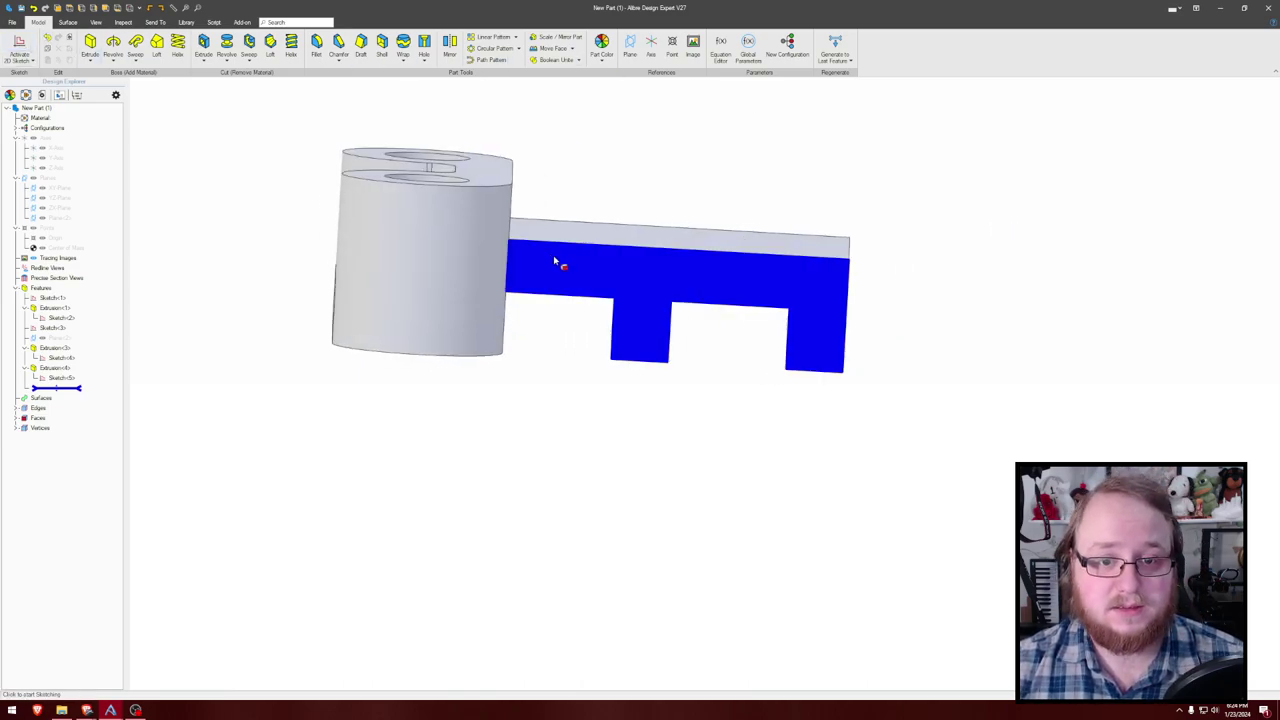
pyautogui.click(557, 260)
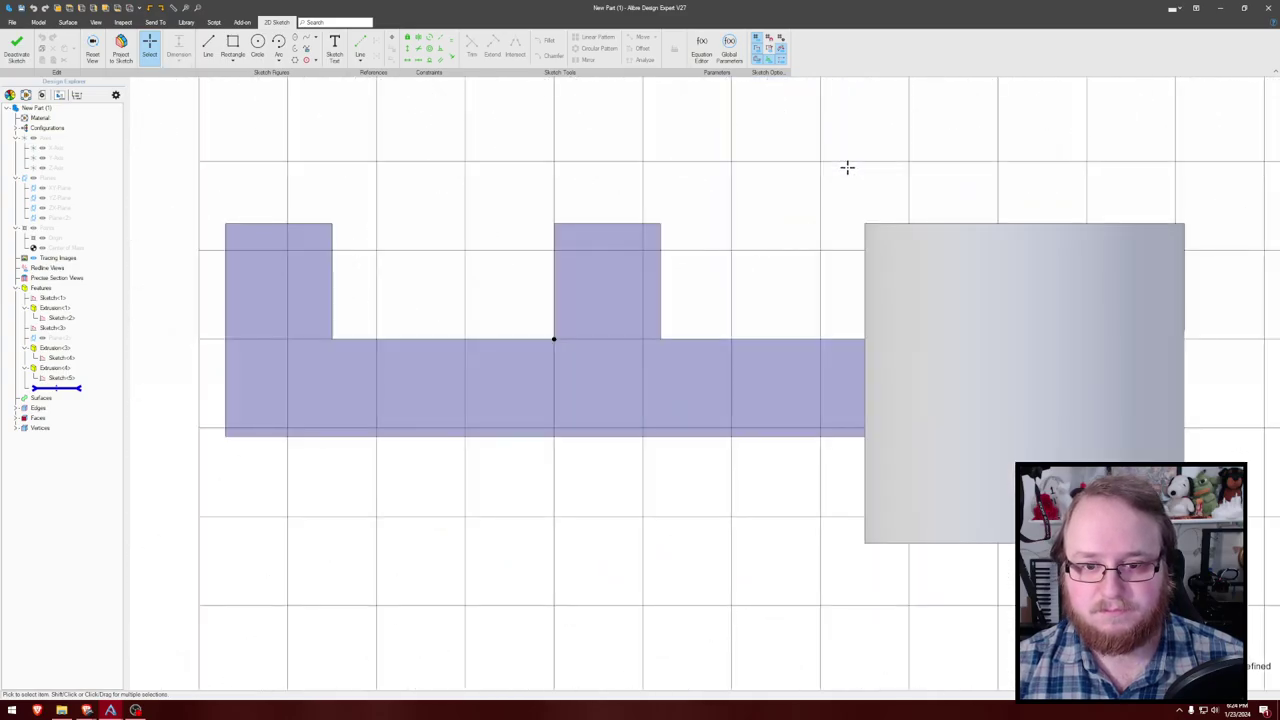
# Step: Project the lug block's vertical edge above the plate and the plate's long upper edge into the sketch, associated with their source
pyautogui.moveTo(847, 168)
pyautogui.mouseDown(button='right')
pyautogui.moveTo(937, 256)
pyautogui.moveTo(929, 237)
pyautogui.moveTo(800, 190)
pyautogui.moveTo(922, 230)
pyautogui.mouseUp(button='right')
pyautogui.moveTo(922, 230); pyautogui.dragTo(711, 195, button='middle')
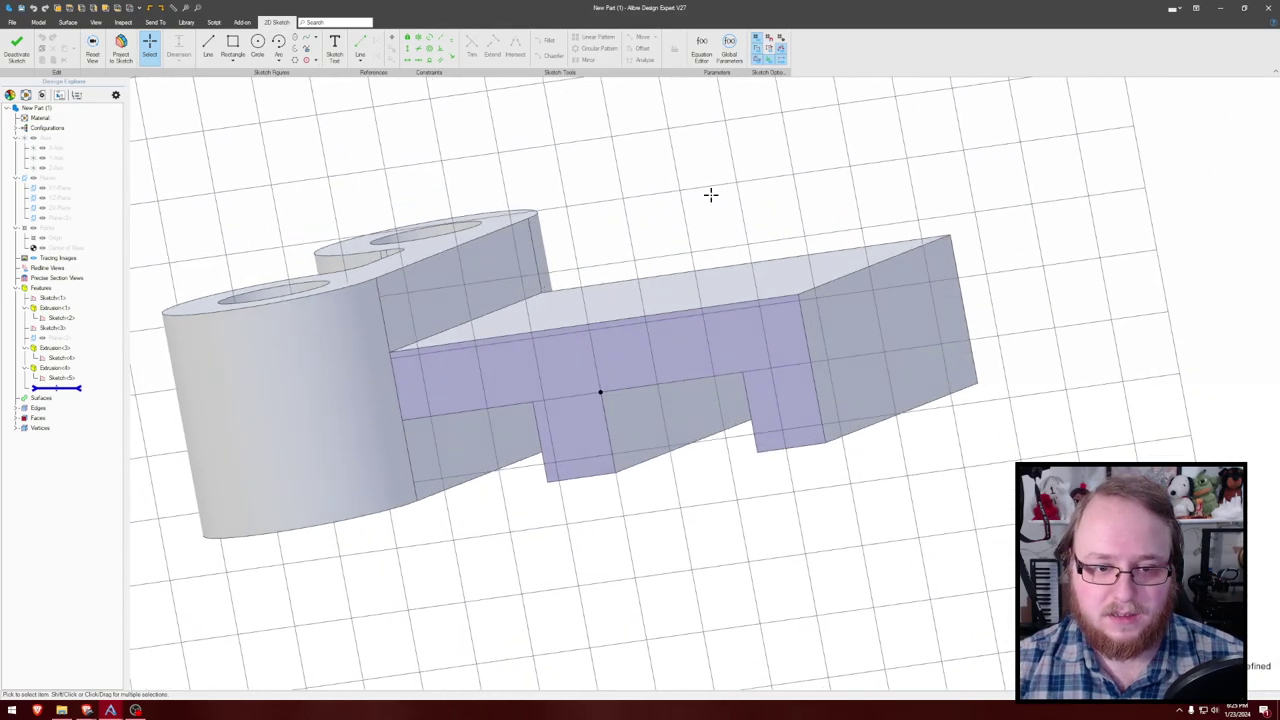
pyautogui.press('p')
pyautogui.click(384, 317)
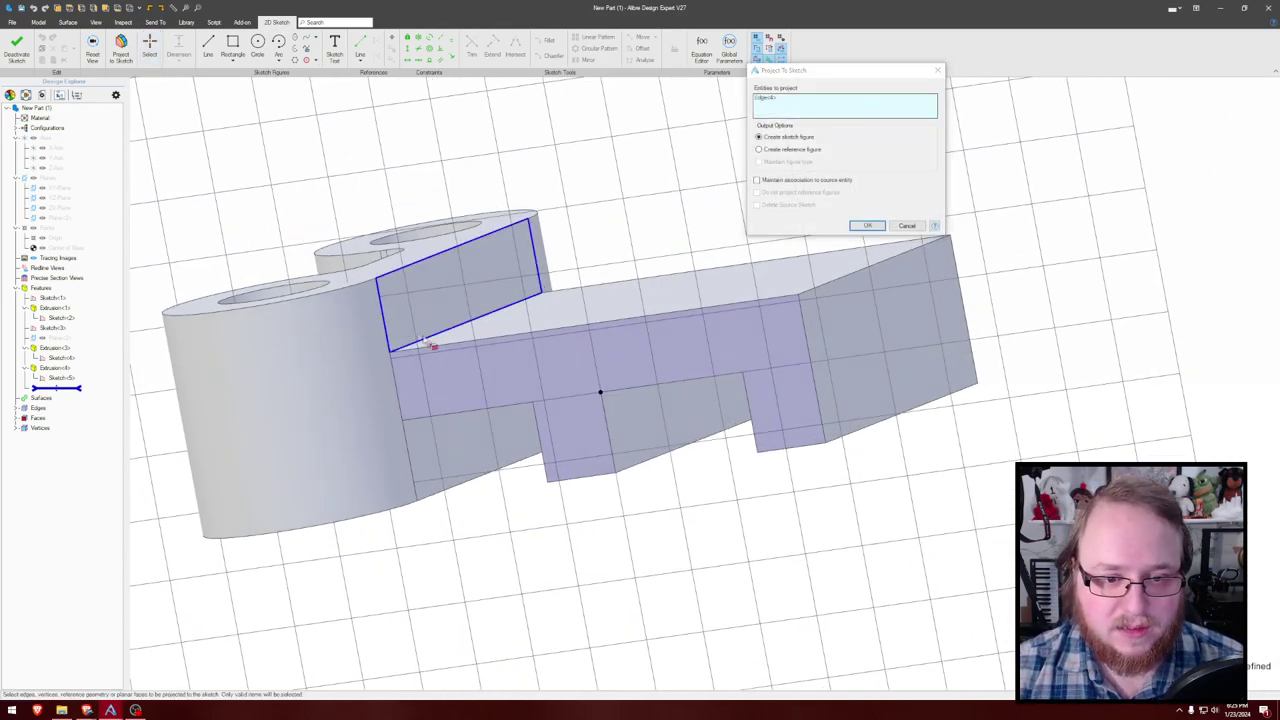
pyautogui.click(441, 347)
pyautogui.click(793, 180)
pyautogui.click(869, 226)
# Step: Draw a diagonal line joining the free ends of the two projected edges to close the rib triangle, and finish the sketch
pyautogui.moveTo(614, 129); pyautogui.dragTo(640, 128, button='middle')
pyautogui.press('l')
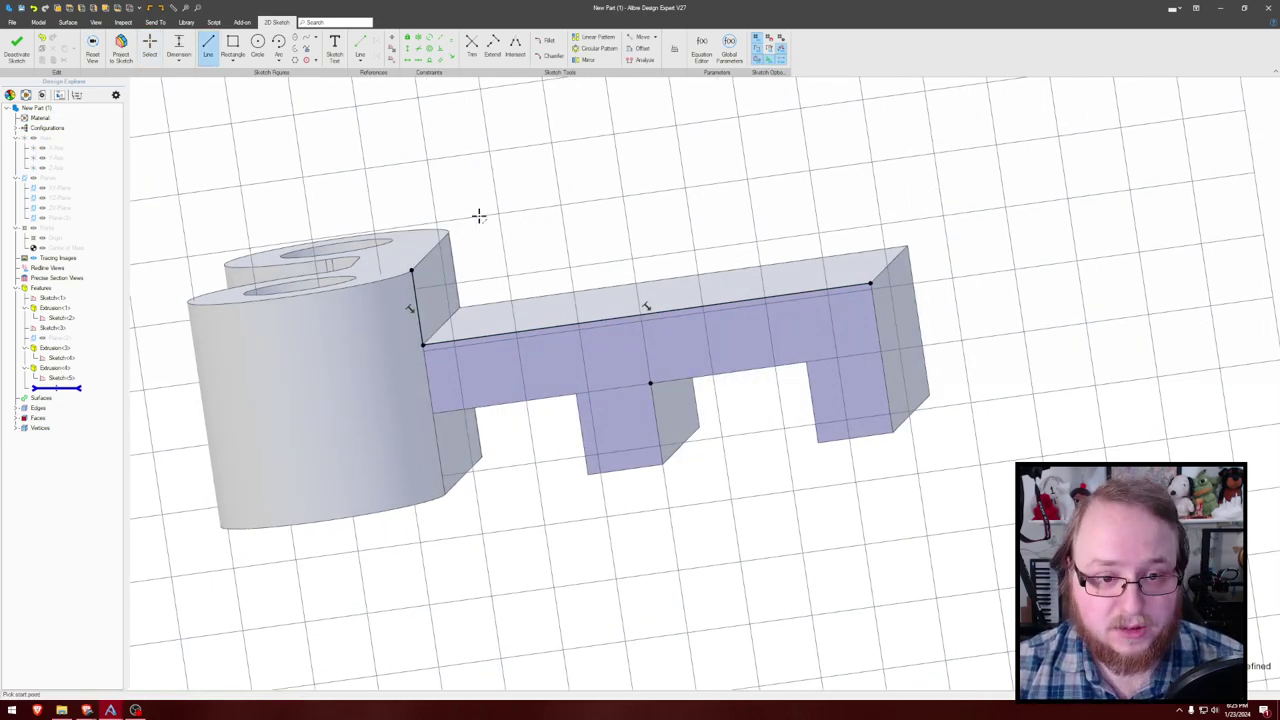
pyautogui.click(412, 270)
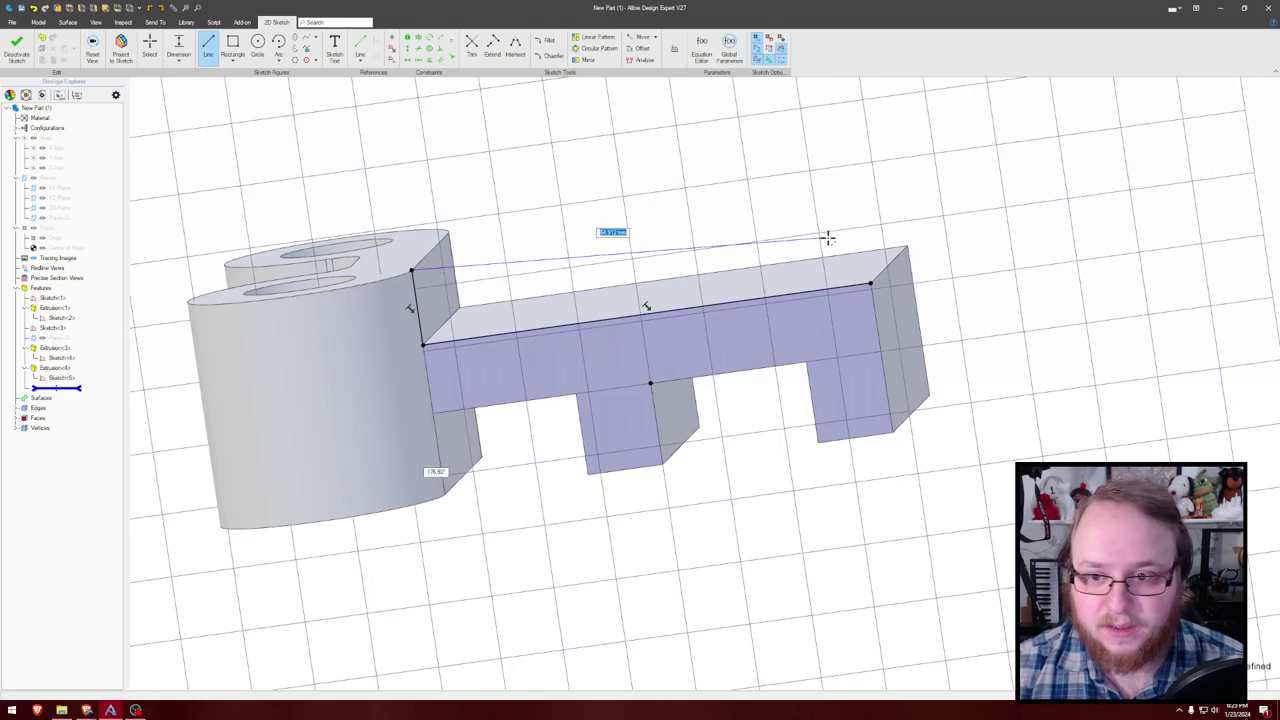
pyautogui.click(870, 284)
pyautogui.moveTo(927, 150); pyautogui.dragTo(923, 168, button='middle')
pyautogui.click(16, 47)
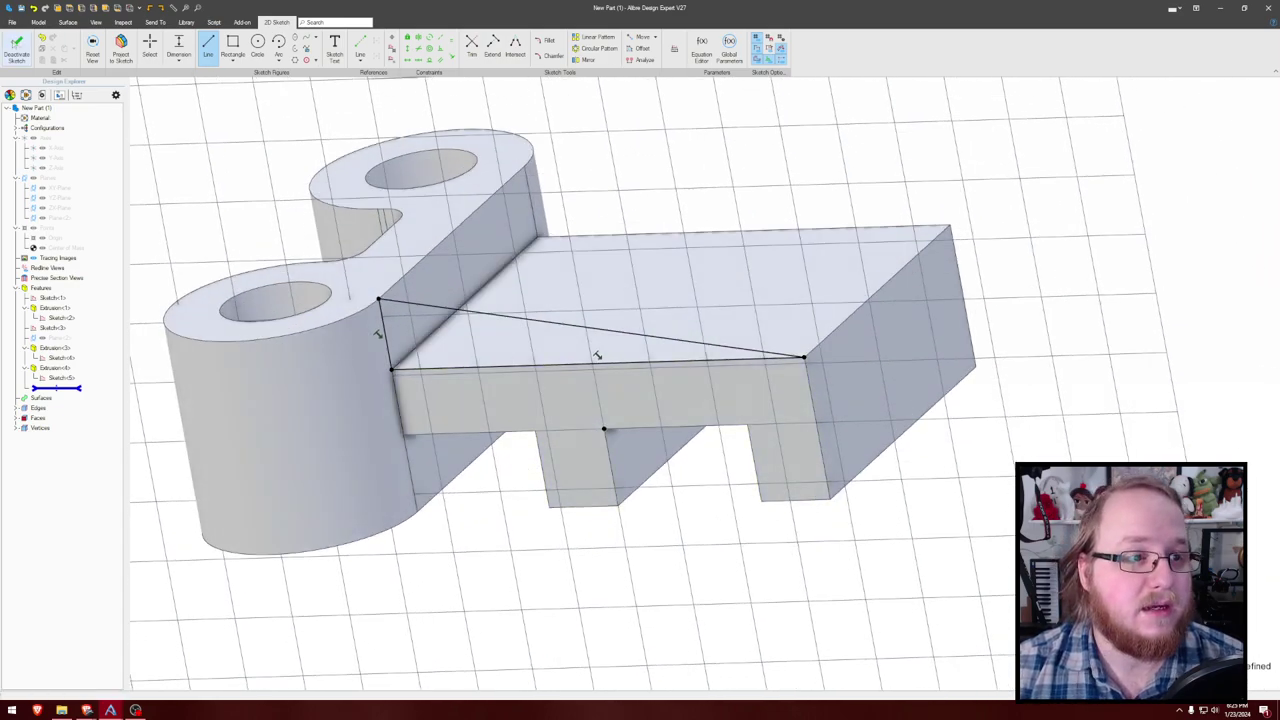
# Step: Extrude the triangular rib sketch 12 mm in the reversed direction, over the base plate
pyautogui.click(90, 45)
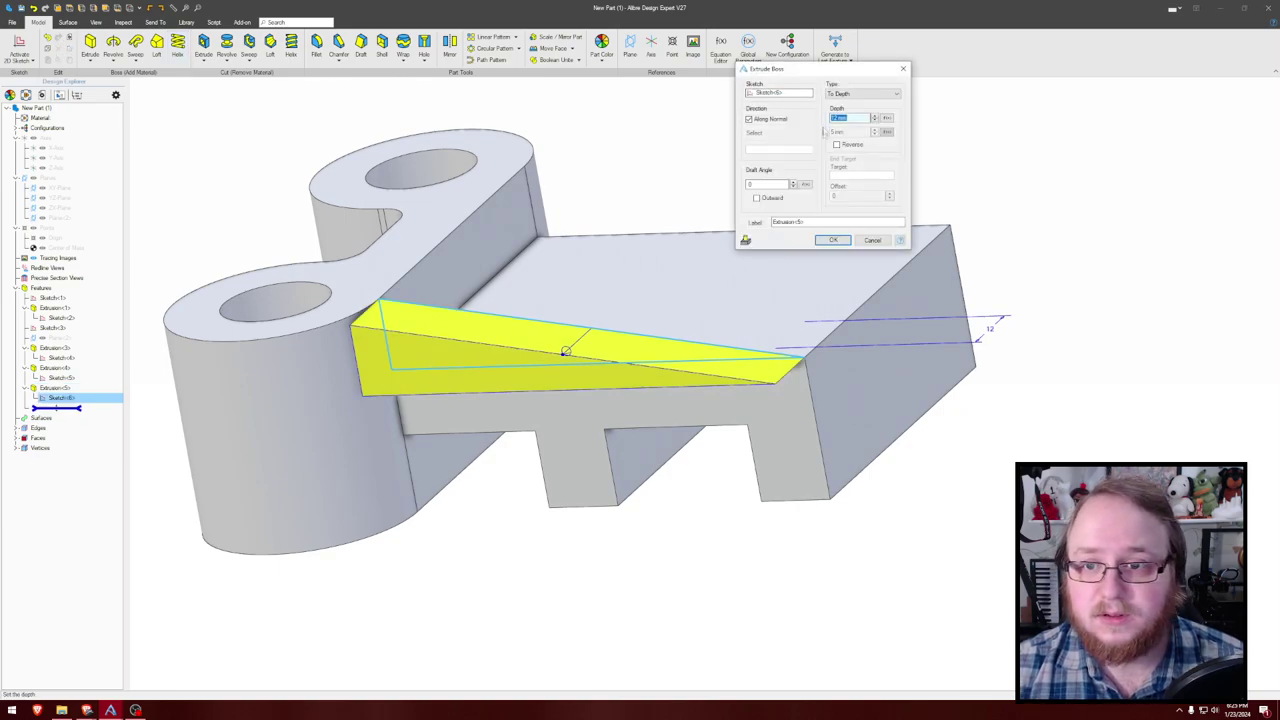
pyautogui.click(836, 145)
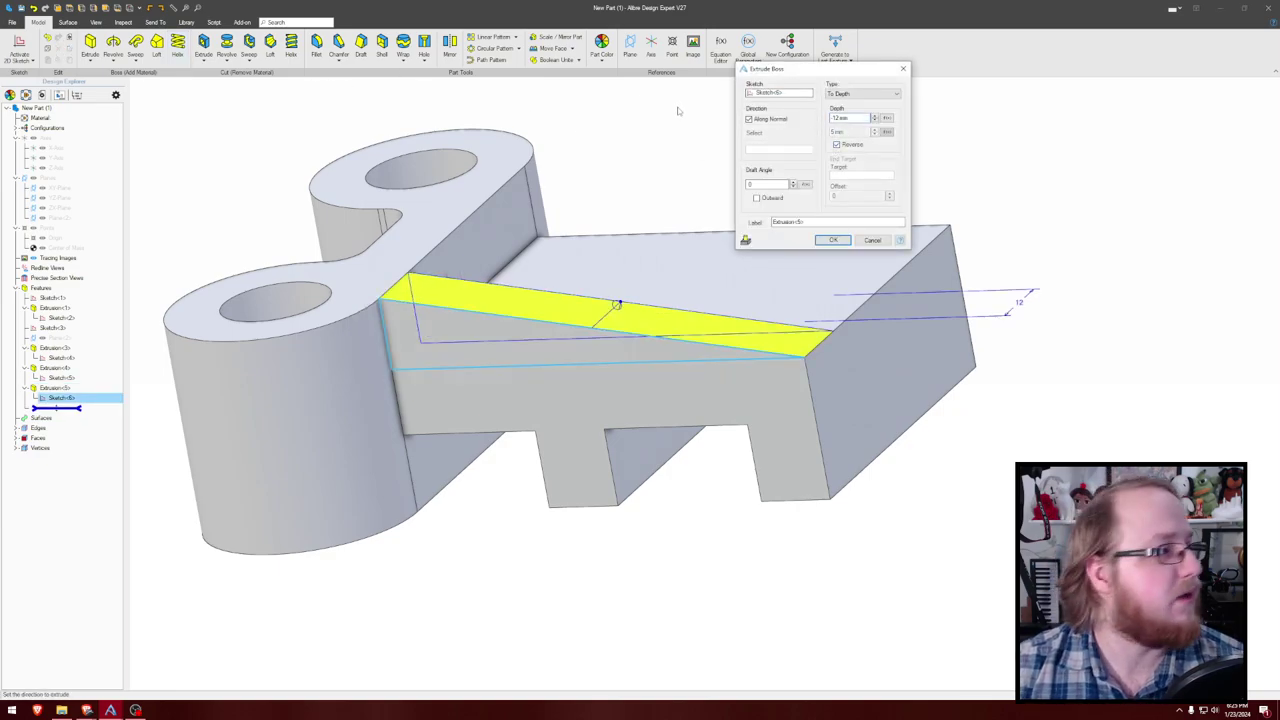
pyautogui.click(833, 241)
# Step: Start a new 2D sketch on the base plate's large flat face beside the rib
pyautogui.moveTo(771, 163)
pyautogui.mouseDown(button='right')
pyautogui.moveTo(750, 142)
pyautogui.moveTo(760, 180)
pyautogui.mouseUp(button='right')
pyautogui.moveTo(915, 291); pyautogui.dragTo(857, 213, button='middle')
pyautogui.scroll(-2, 855, 213)
pyautogui.moveTo(818, 352); pyautogui.dragTo(831, 378, button='right')
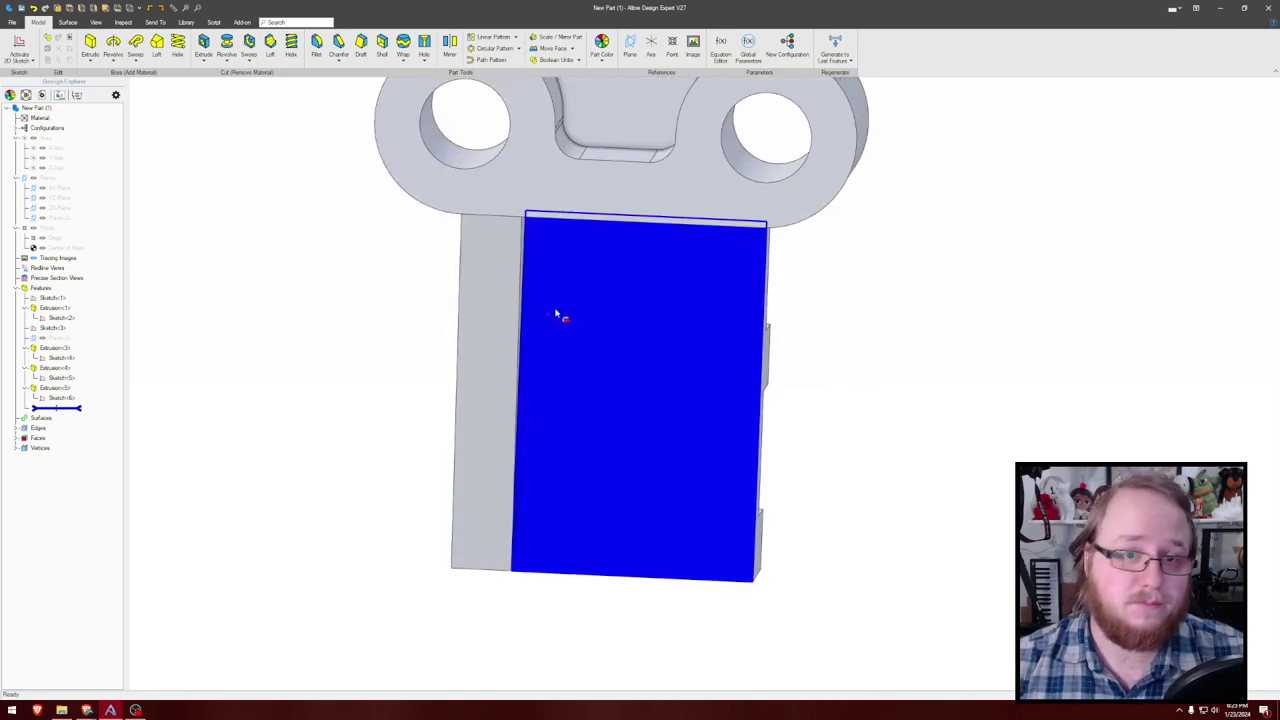
pyautogui.click(590, 312)
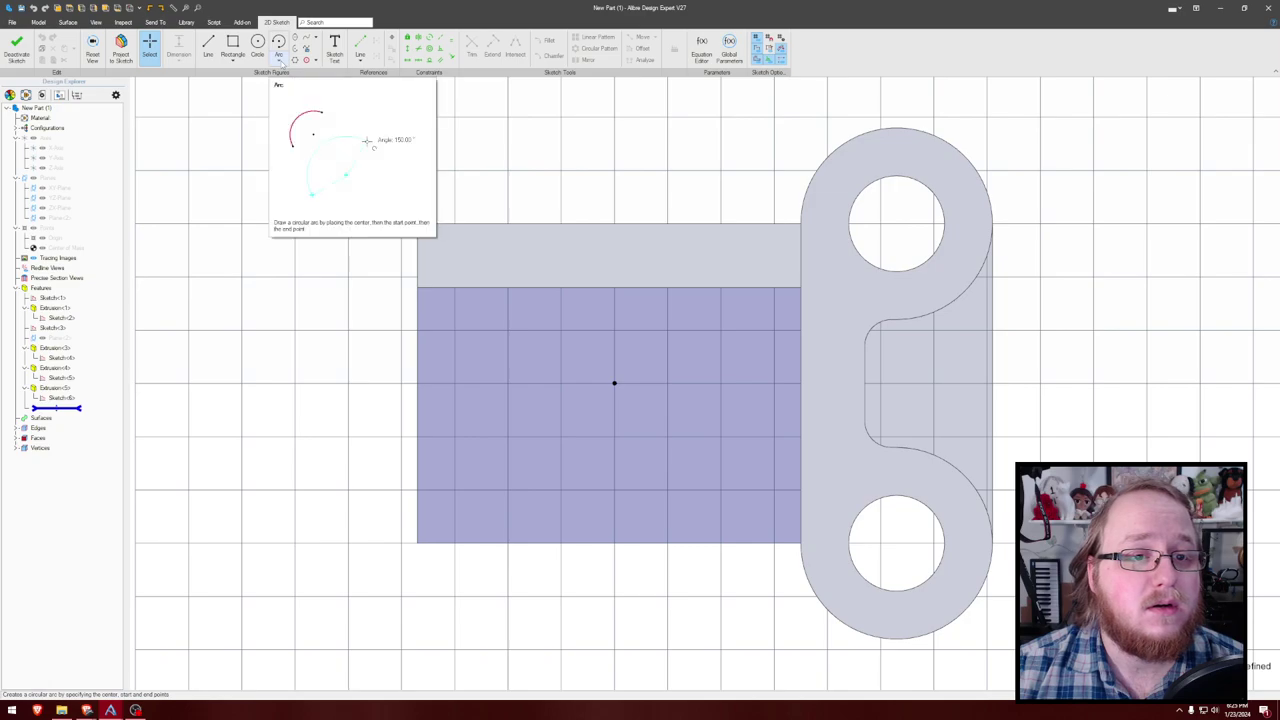
# Step: Start an obround shape in the sketch and set its side length along Y to 16 mm
pyautogui.click(232, 60)
pyautogui.click(230, 60)
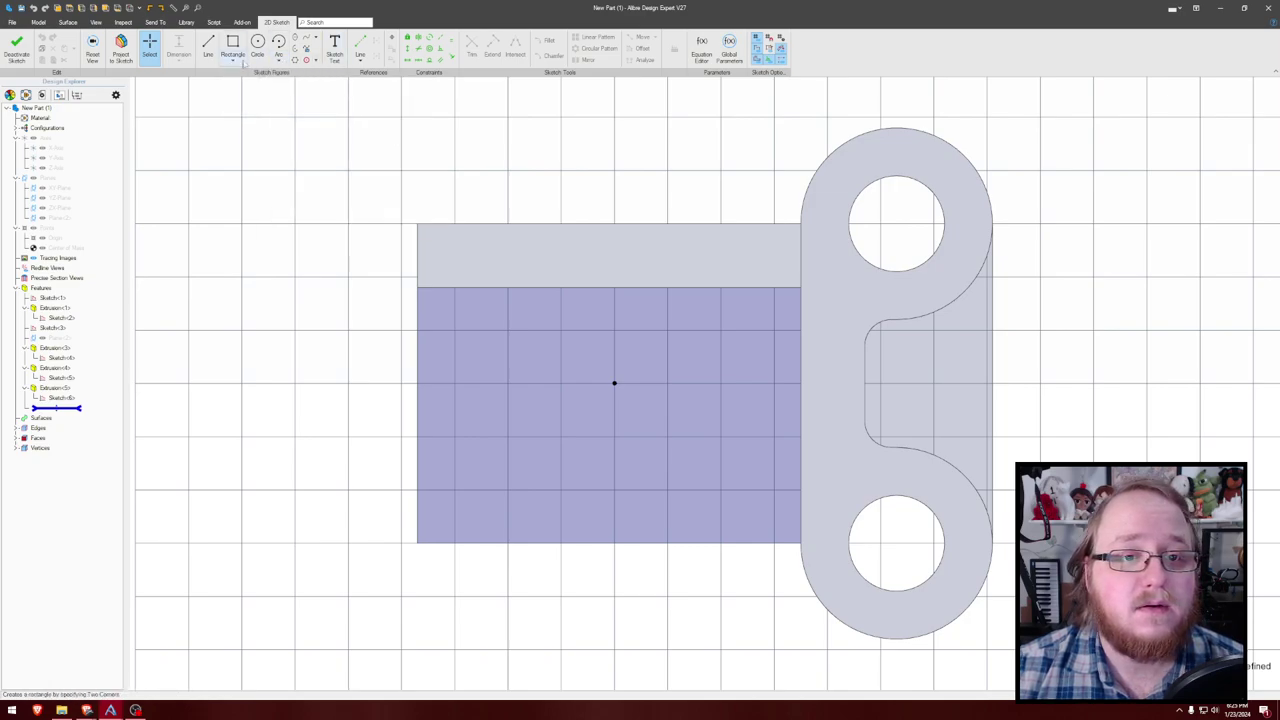
pyautogui.click(316, 60)
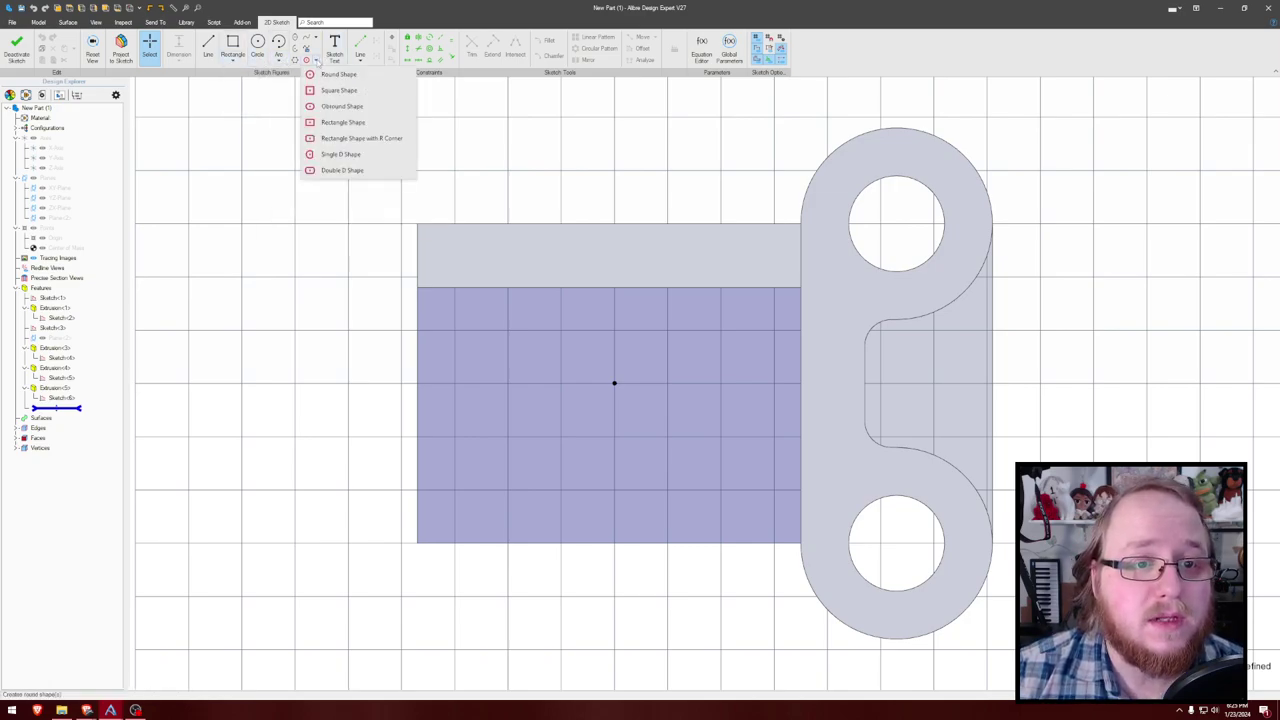
pyautogui.click(337, 106)
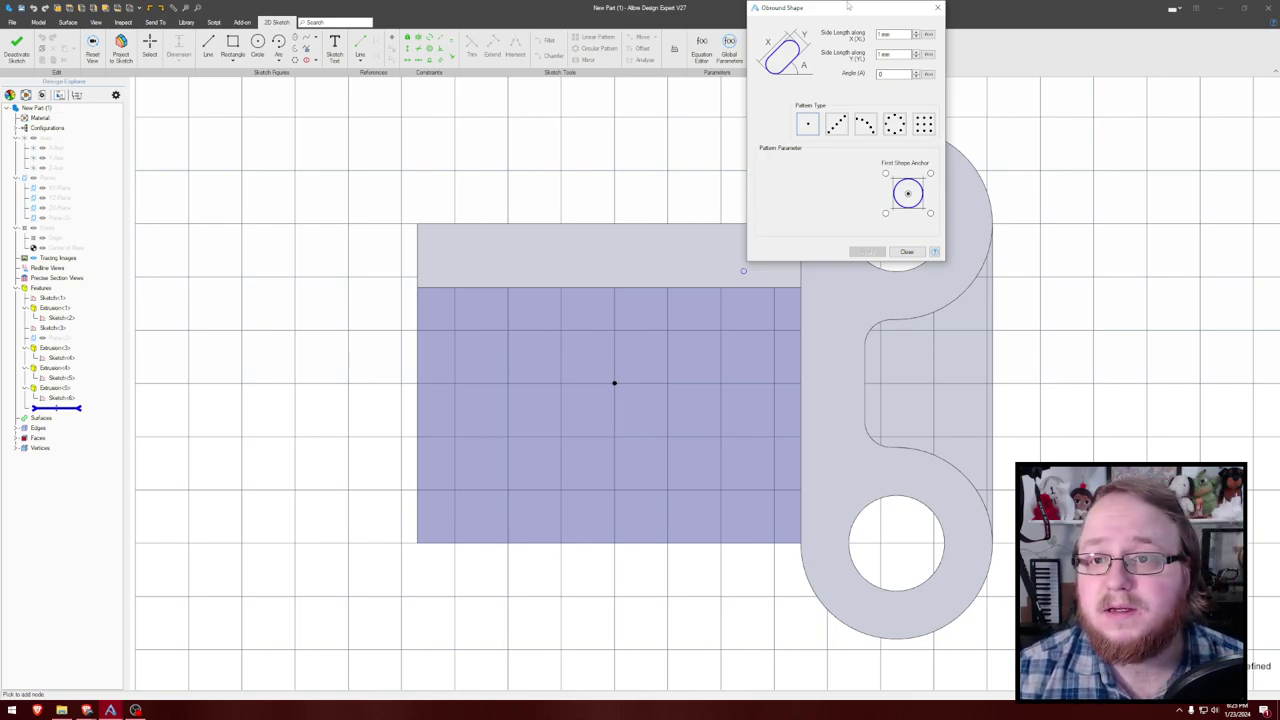
pyautogui.moveTo(849, 7); pyautogui.dragTo(664, 252)
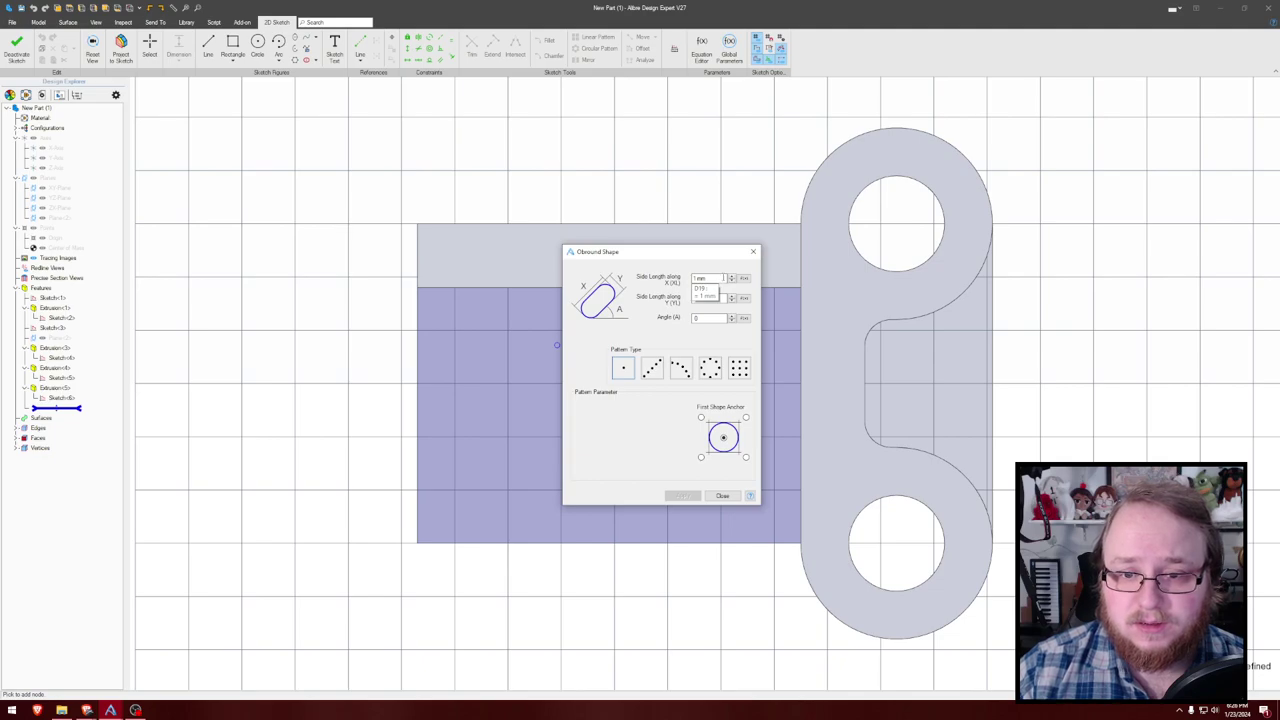
pyautogui.doubleClick(700, 298)
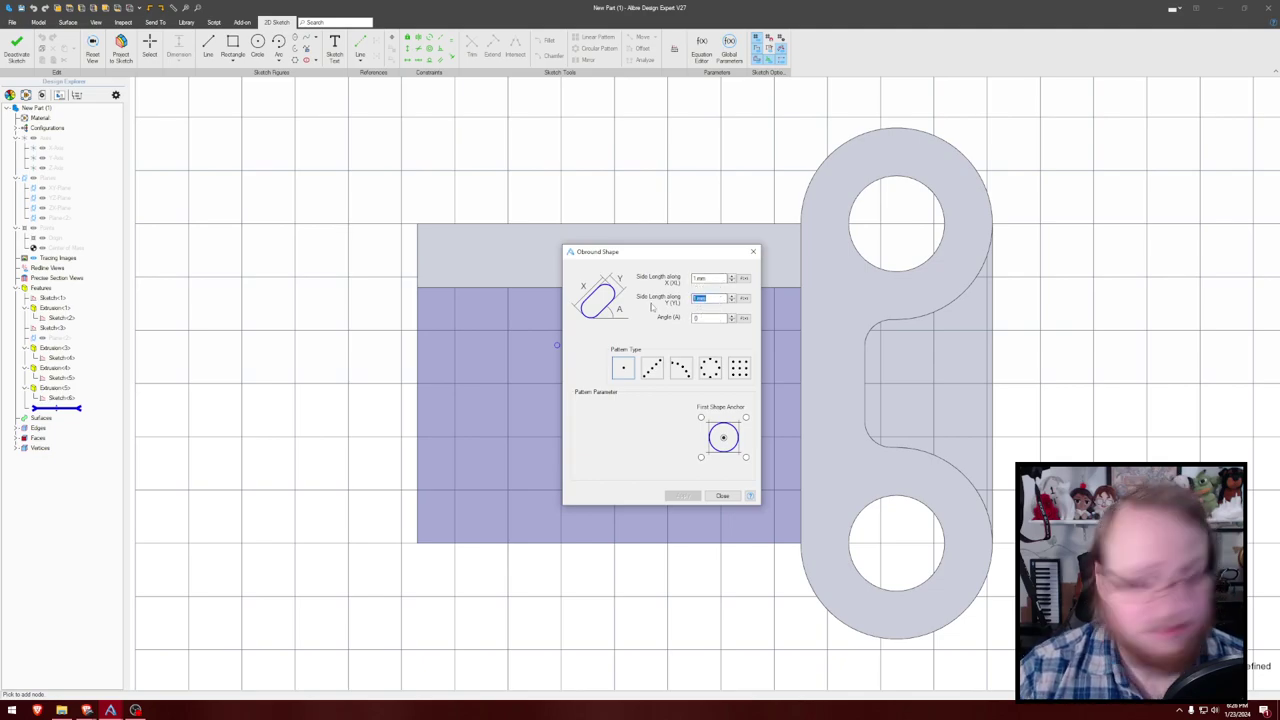
pyautogui.write('5')
# Step: Set the obround's side length along X to 25 mm and its angle to 90°
pyautogui.doubleClick(719, 279)
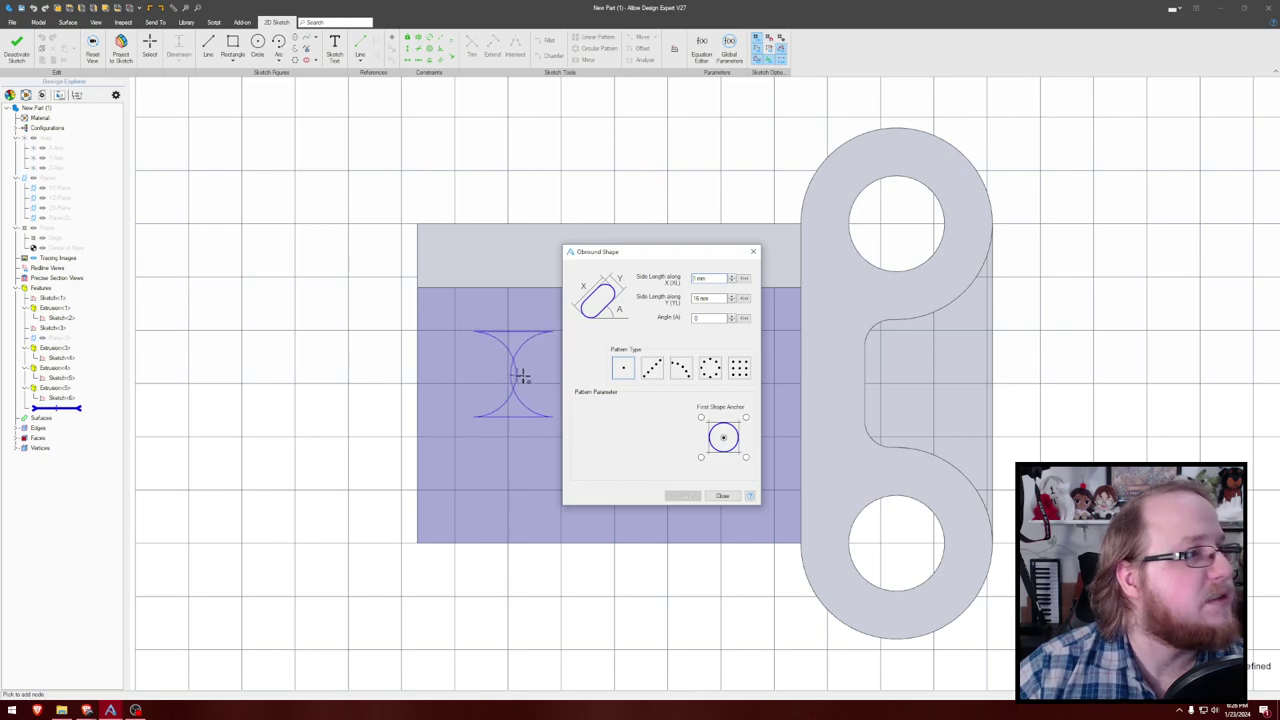
pyautogui.moveTo(716, 278); pyautogui.dragTo(668, 284)
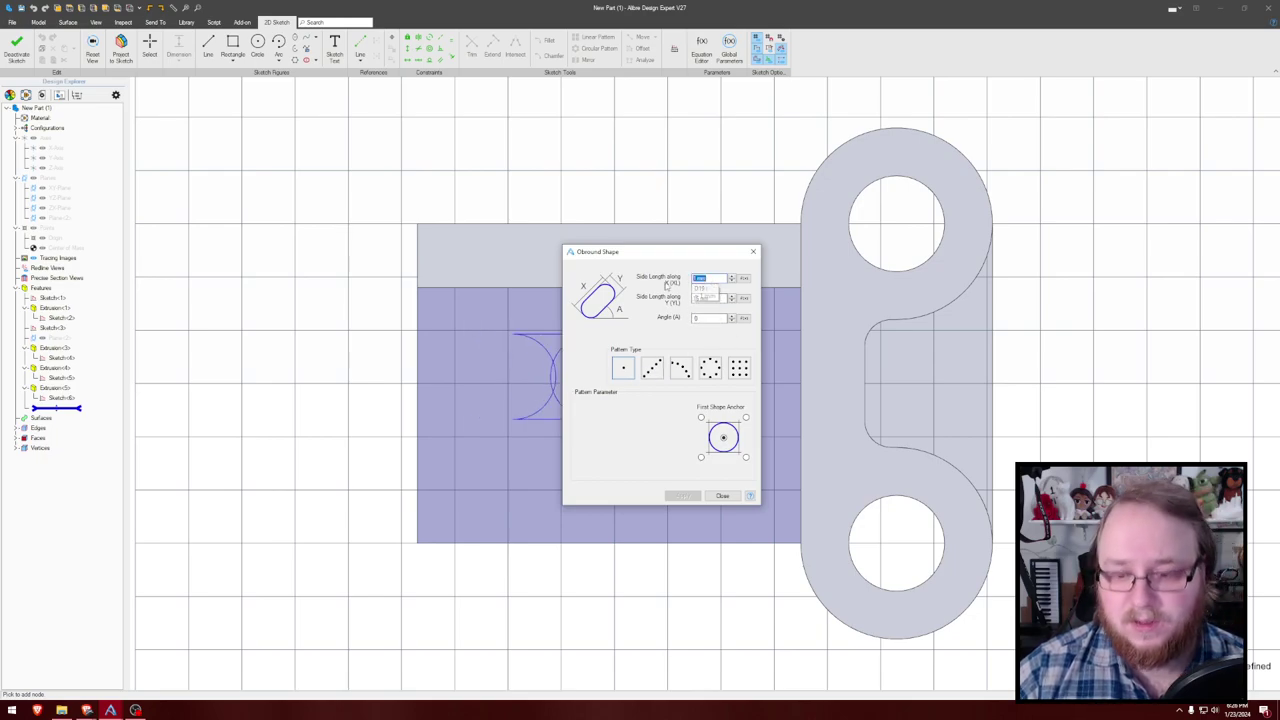
pyautogui.write('19')
pyautogui.click(703, 317)
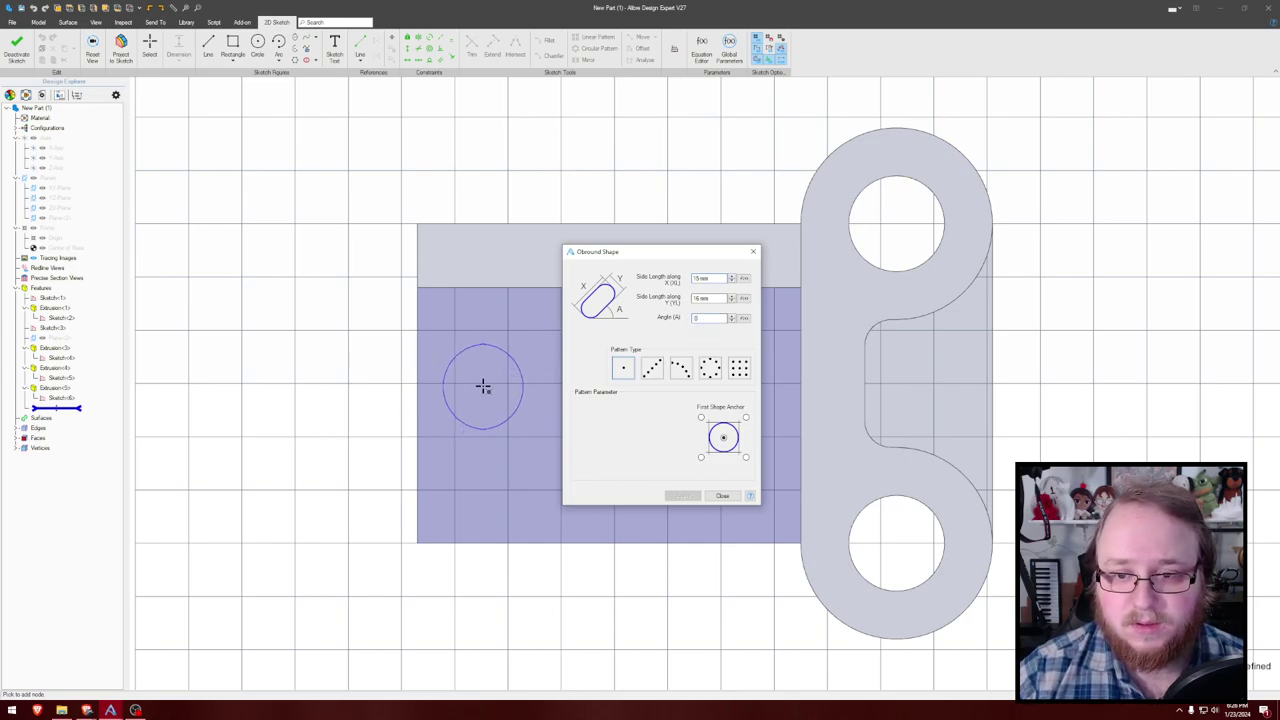
pyautogui.click(698, 278)
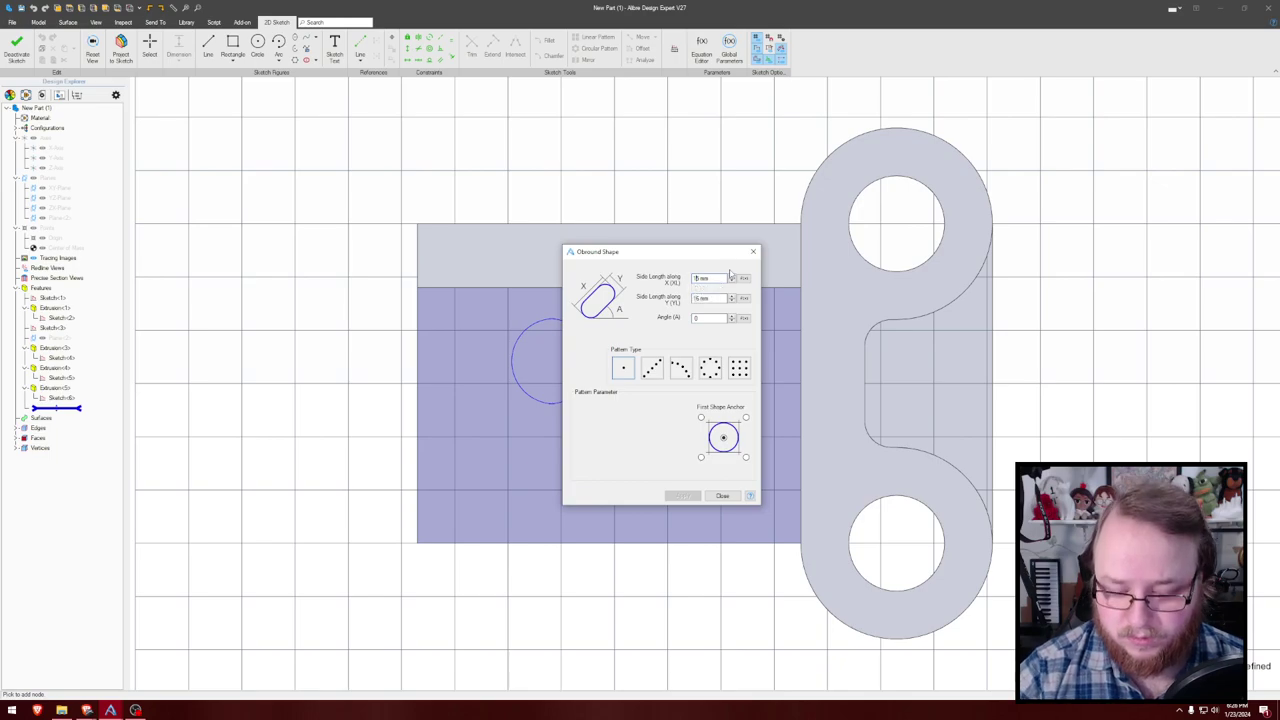
pyautogui.write('2')
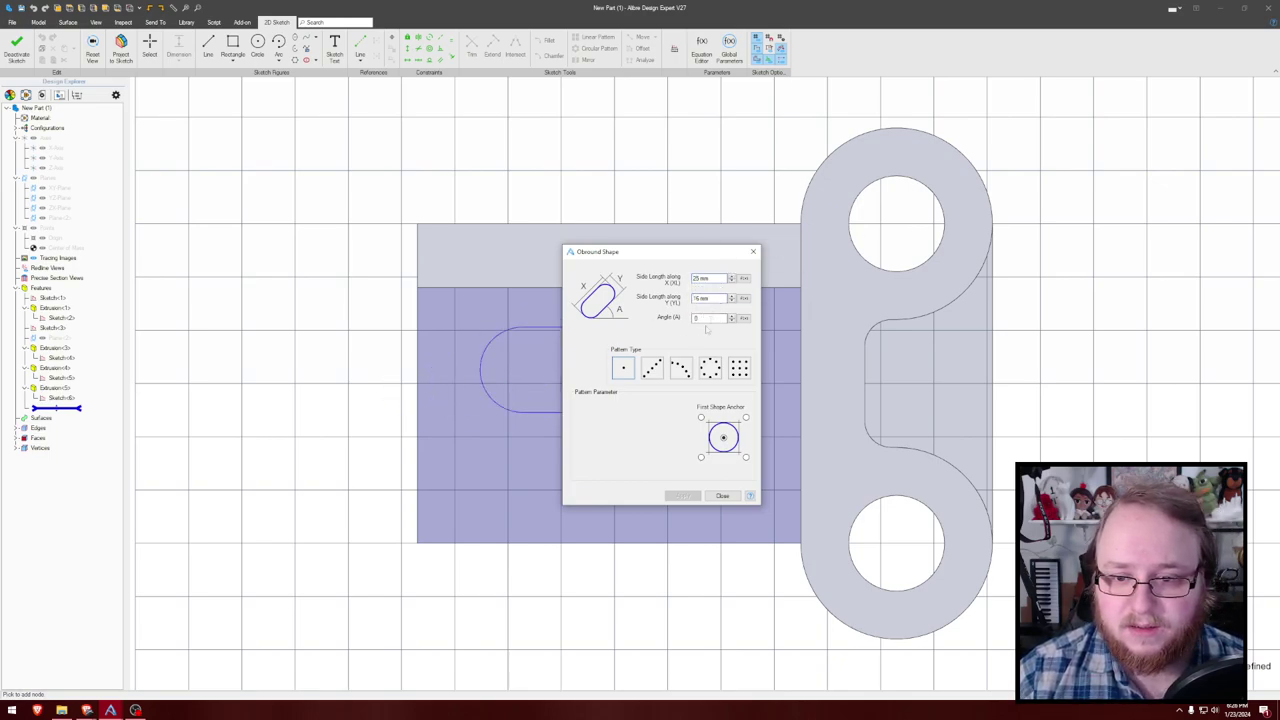
pyautogui.click(698, 318)
pyautogui.write('90')
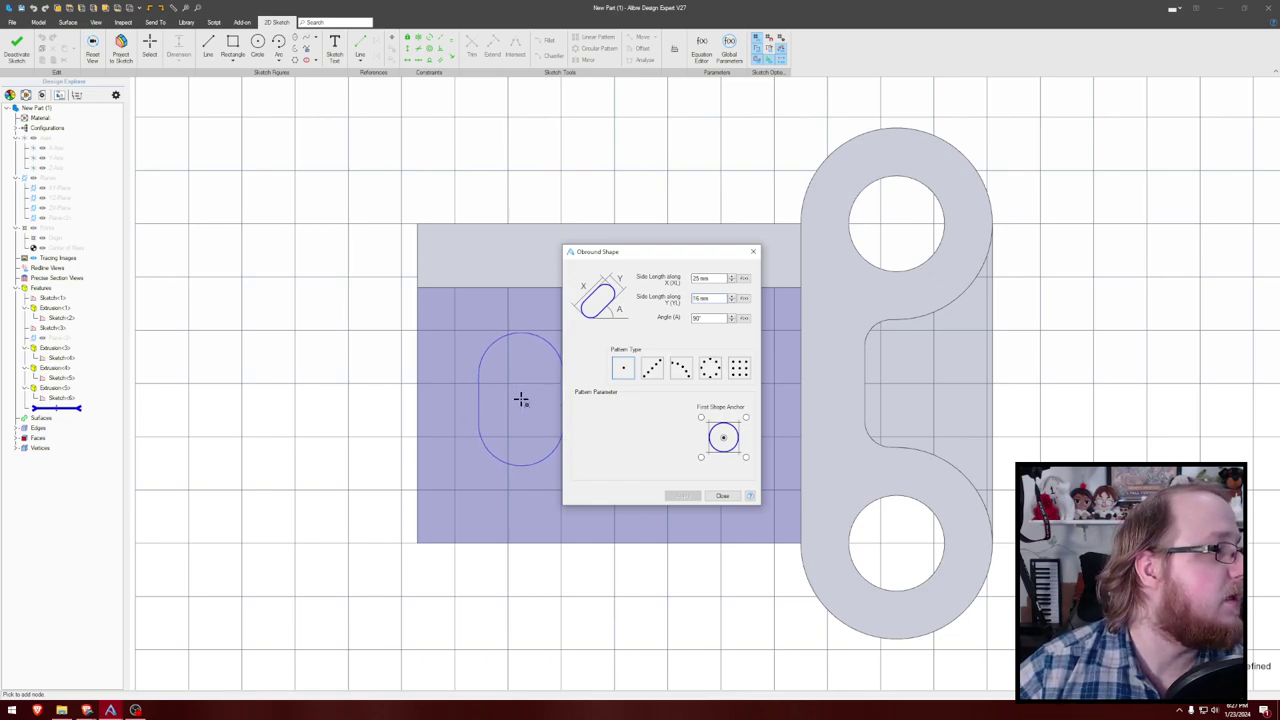
# Step: Try to place a single obround near the plate's end away from the lugs, and undo the placement
pyautogui.click(513, 402)
pyautogui.click(683, 497)
pyautogui.click(722, 496)
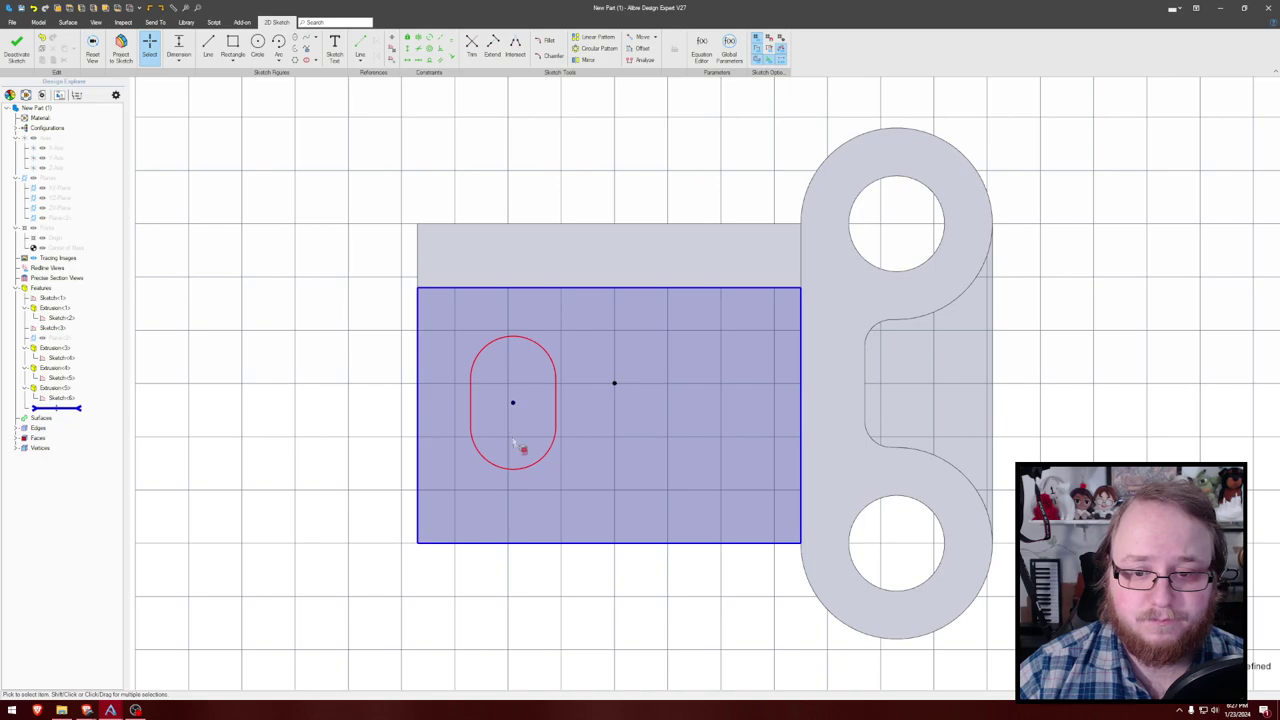
pyautogui.hotkey('ctrl', 'z')
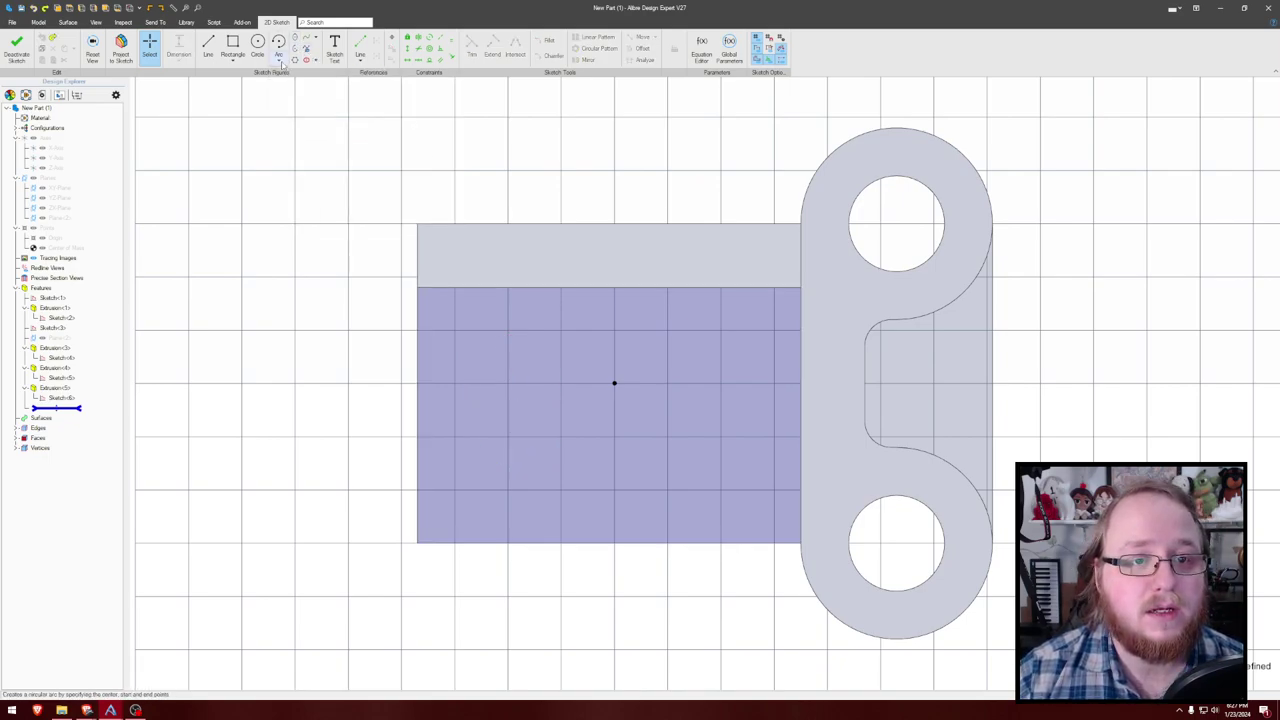
pyautogui.click(315, 60)
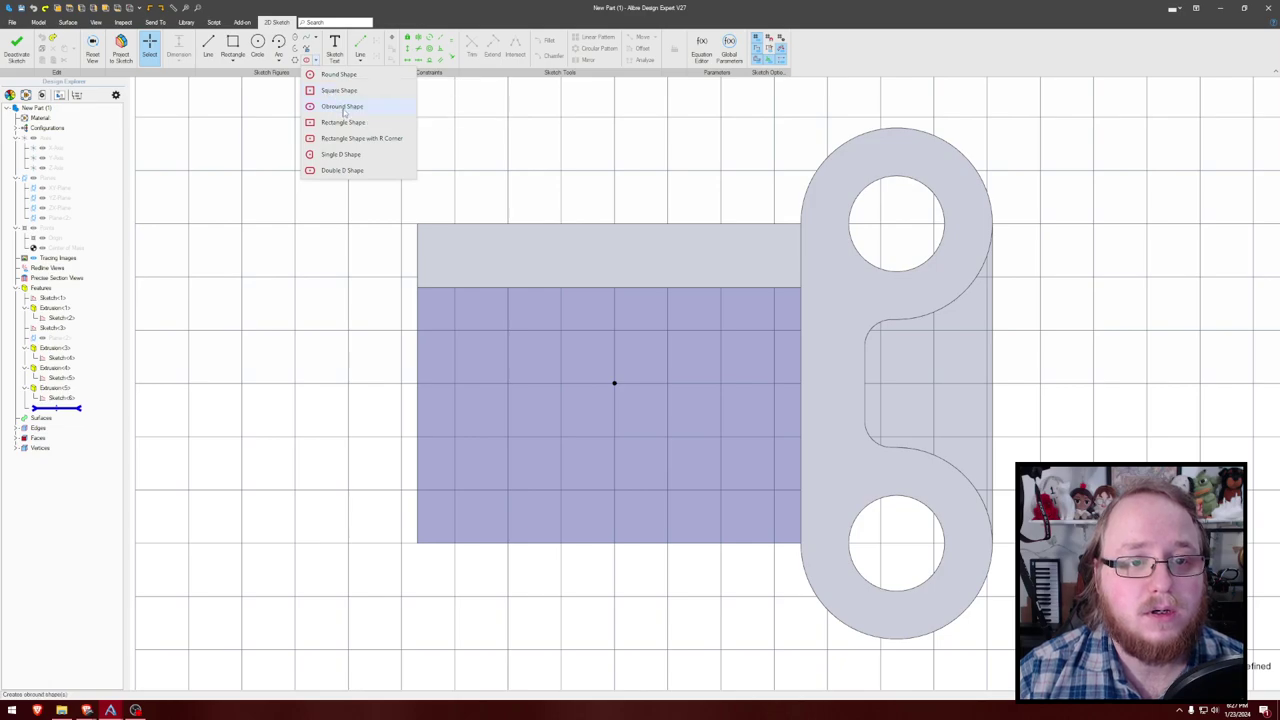
pyautogui.click(342, 106)
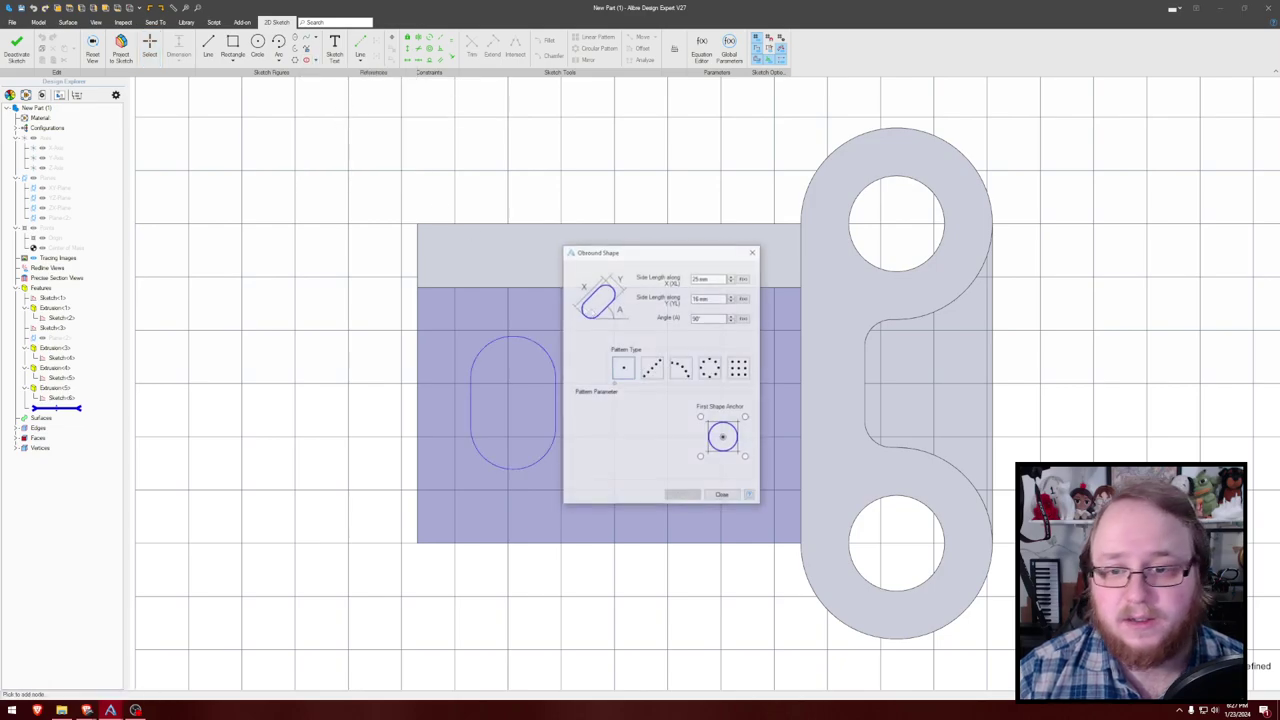
pyautogui.click(709, 370)
pyautogui.click(653, 370)
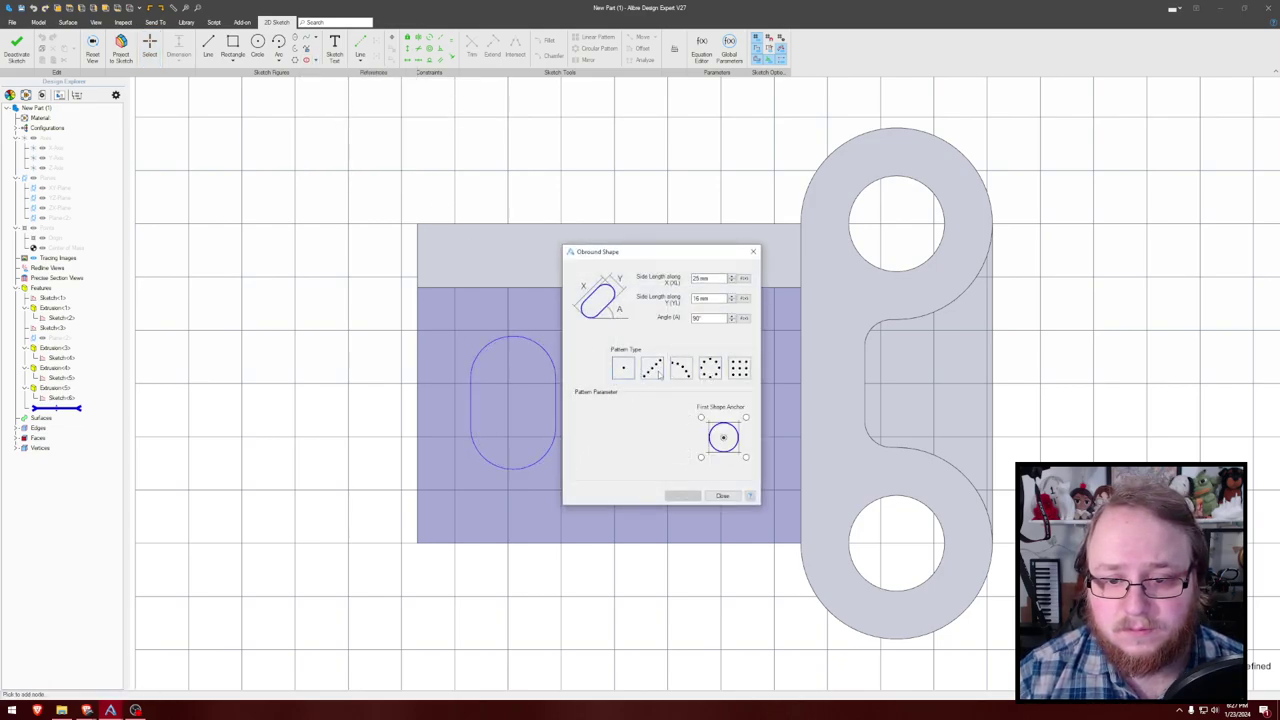
pyautogui.click(624, 369)
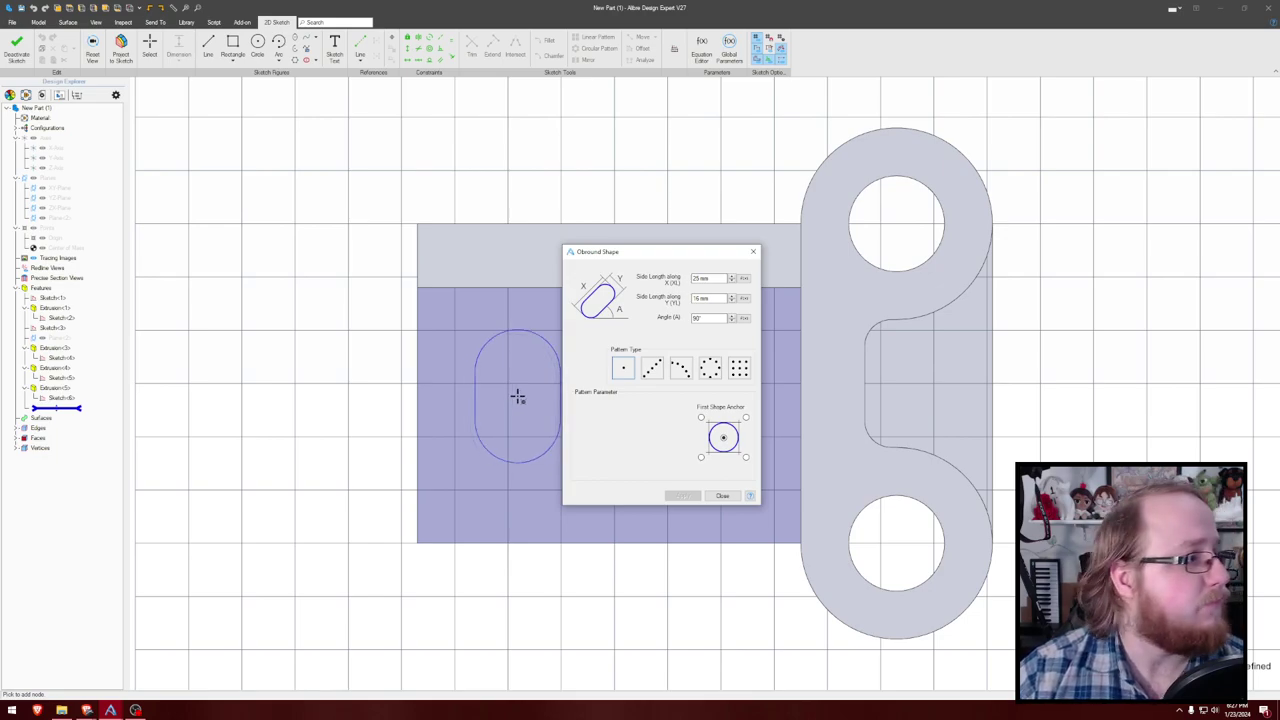
pyautogui.click(722, 495)
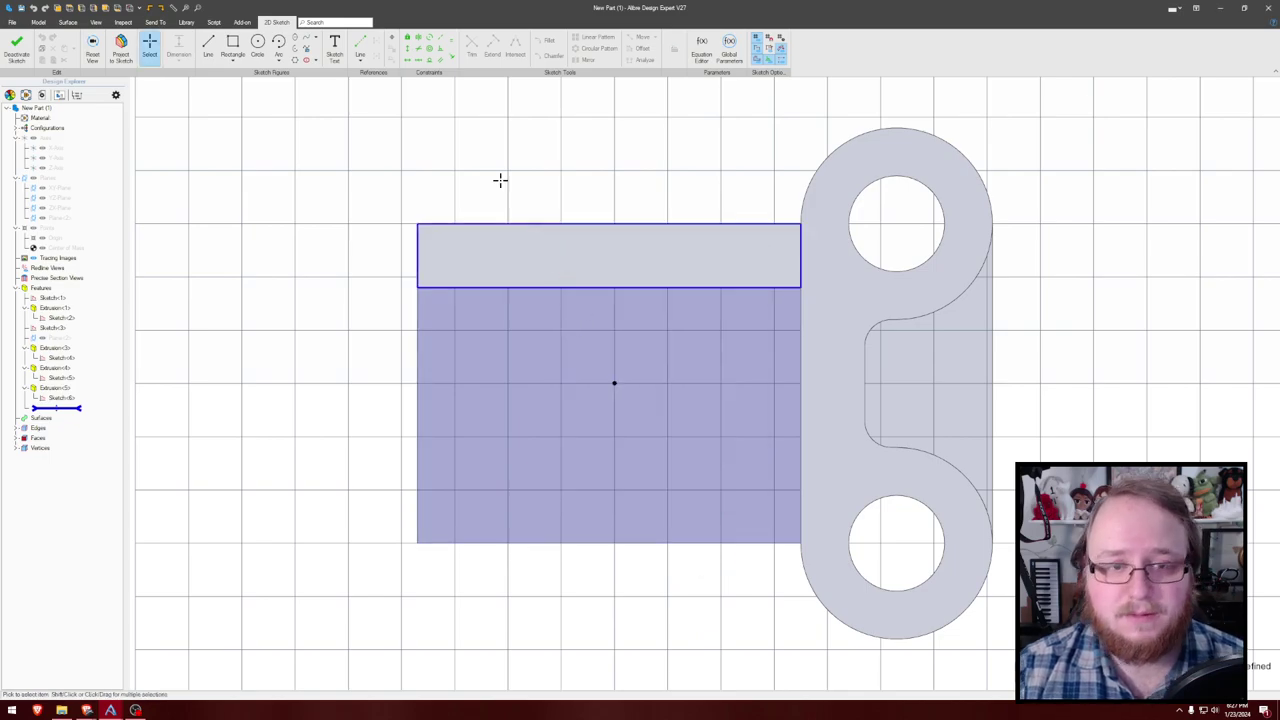
# Step: Draw a vertical reference line on the base plate near its end away from the lugs
pyautogui.click(365, 50)
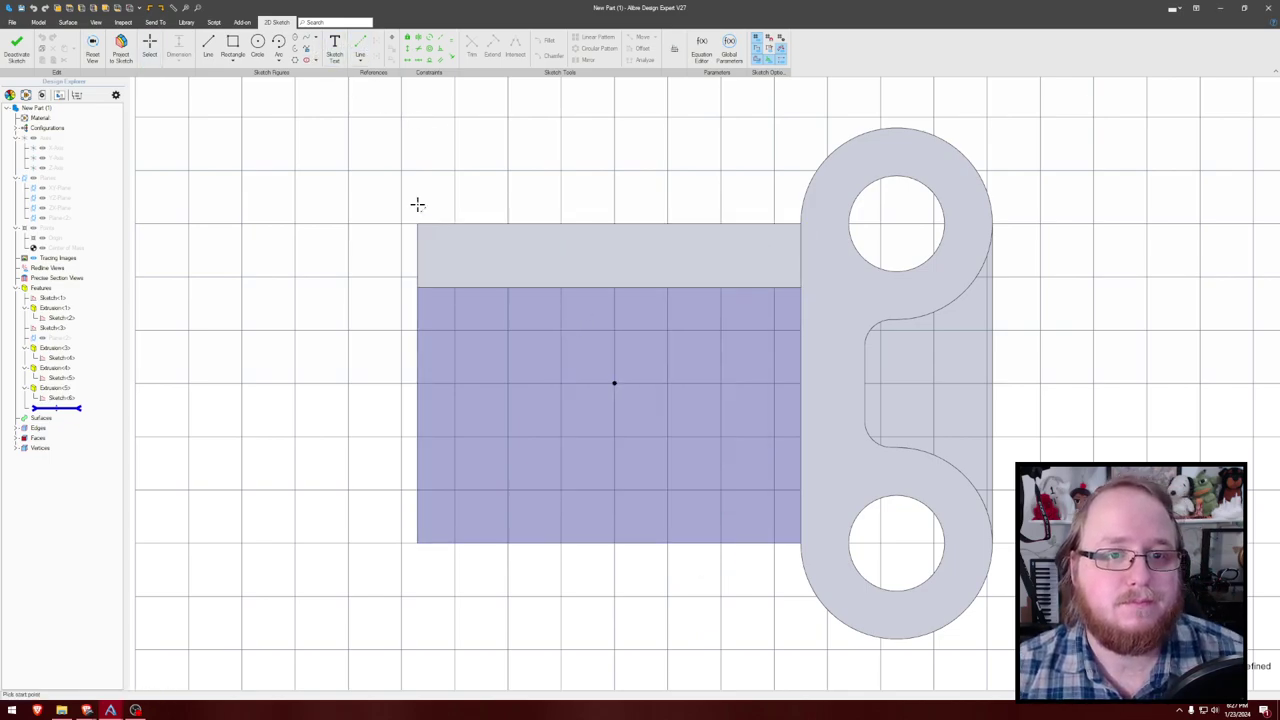
pyautogui.click(504, 353)
pyautogui.doubleClick(503, 421)
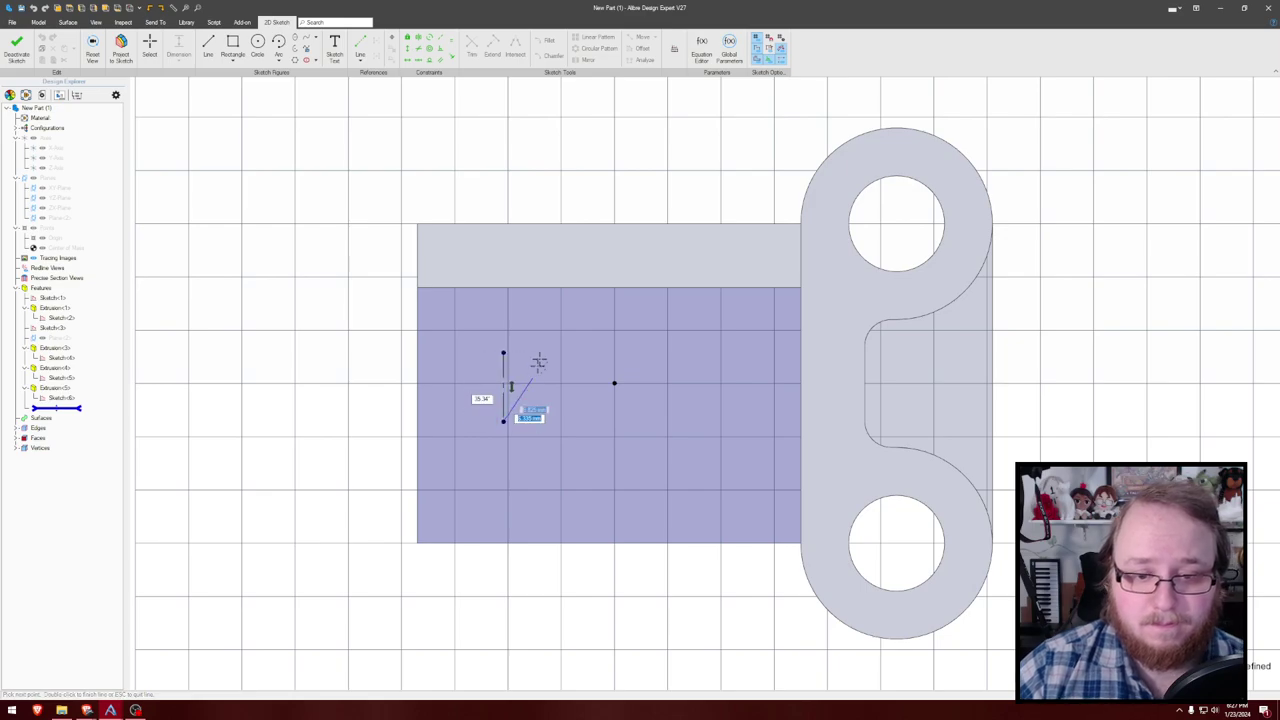
pyautogui.press('Escape')
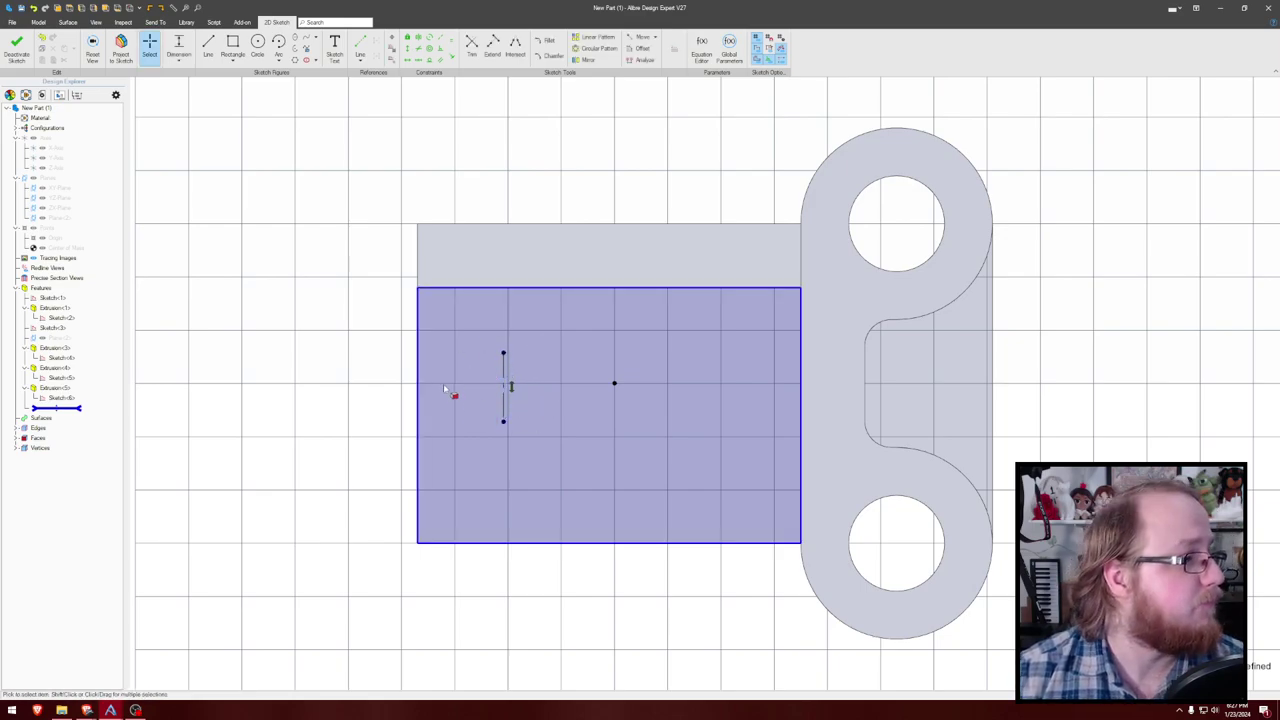
# Step: Dimension the vertical reference line 25 mm from the plate's end edge away from the lugs
pyautogui.click(503, 386)
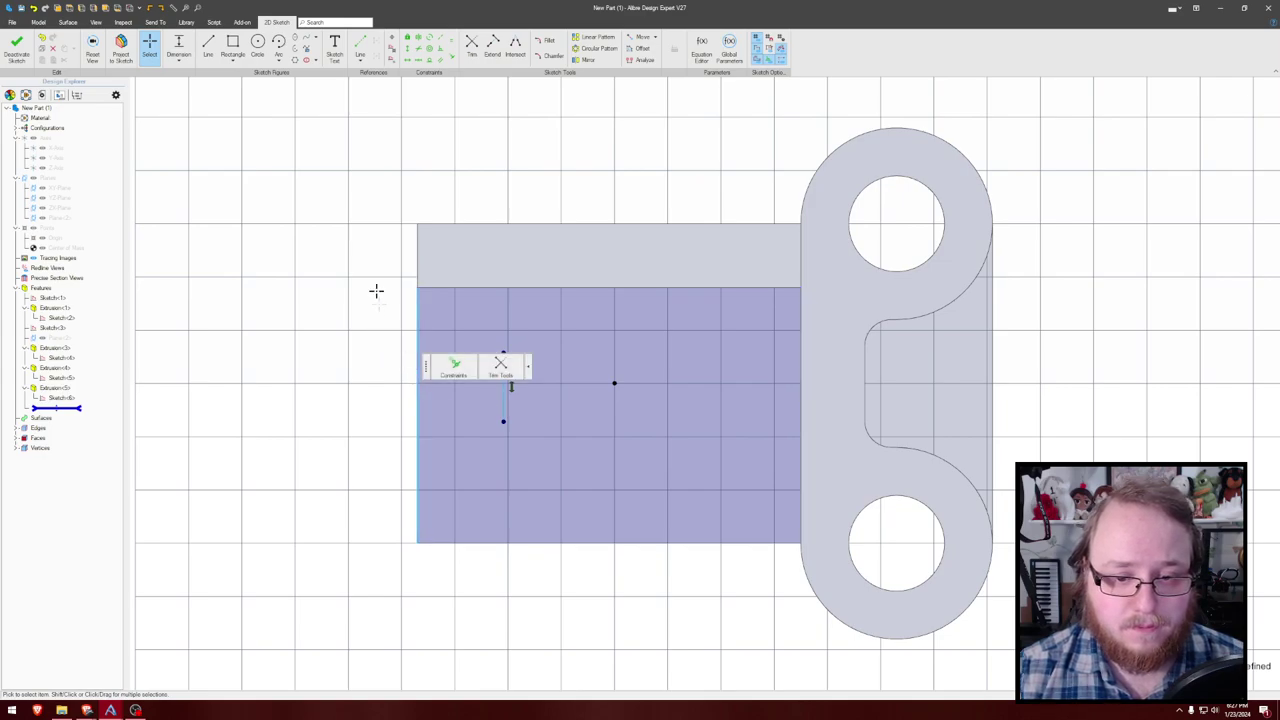
pyautogui.click(355, 260)
pyautogui.press('d')
pyautogui.click(505, 385)
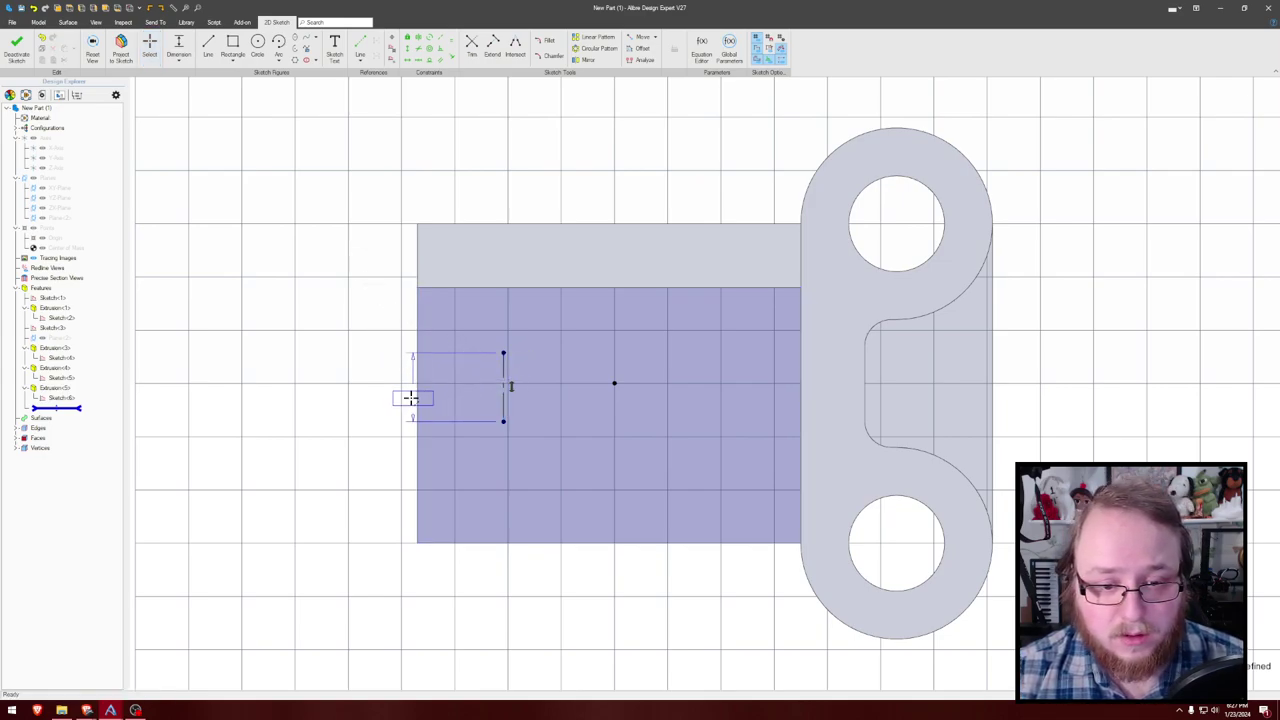
pyautogui.click(417, 398)
pyautogui.click(457, 583)
pyautogui.write('25')
pyautogui.press('Return')
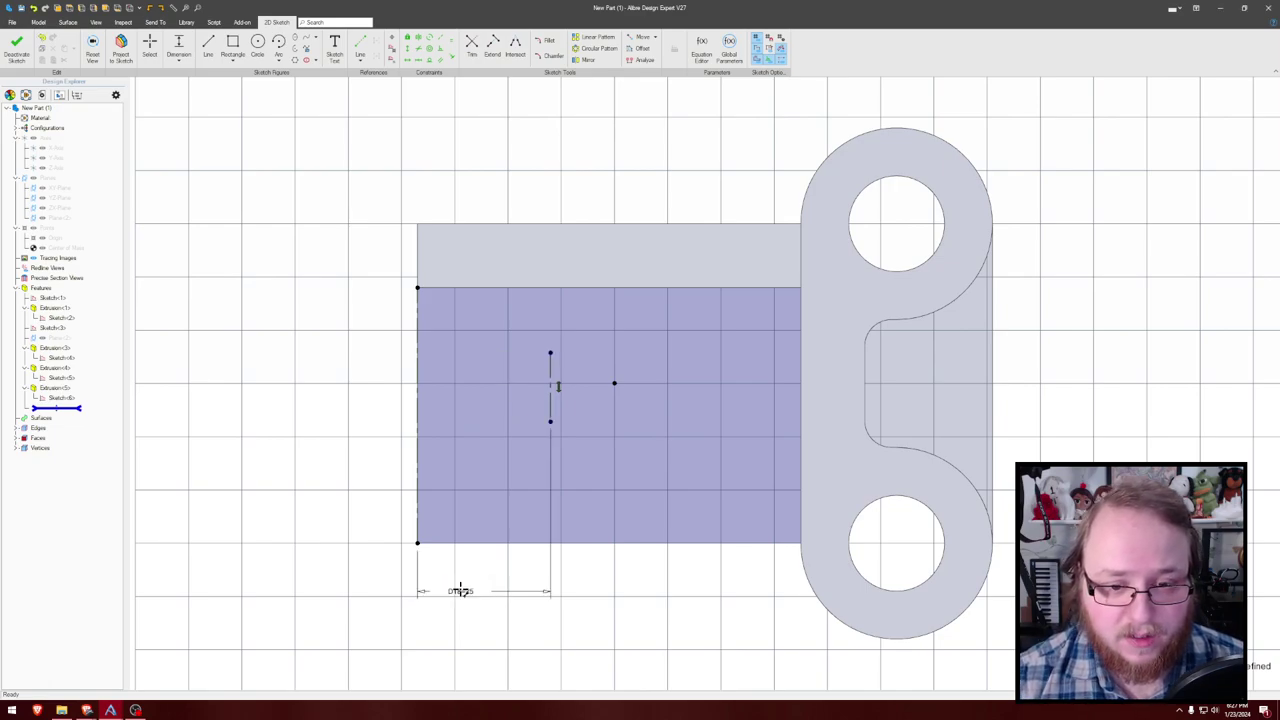
# Step: Set the reference line's length to 9 mm and its lower endpoint 22 mm from the plate's long edge opposite the rib
pyautogui.click(551, 395)
pyautogui.click(500, 392)
pyautogui.write('9')
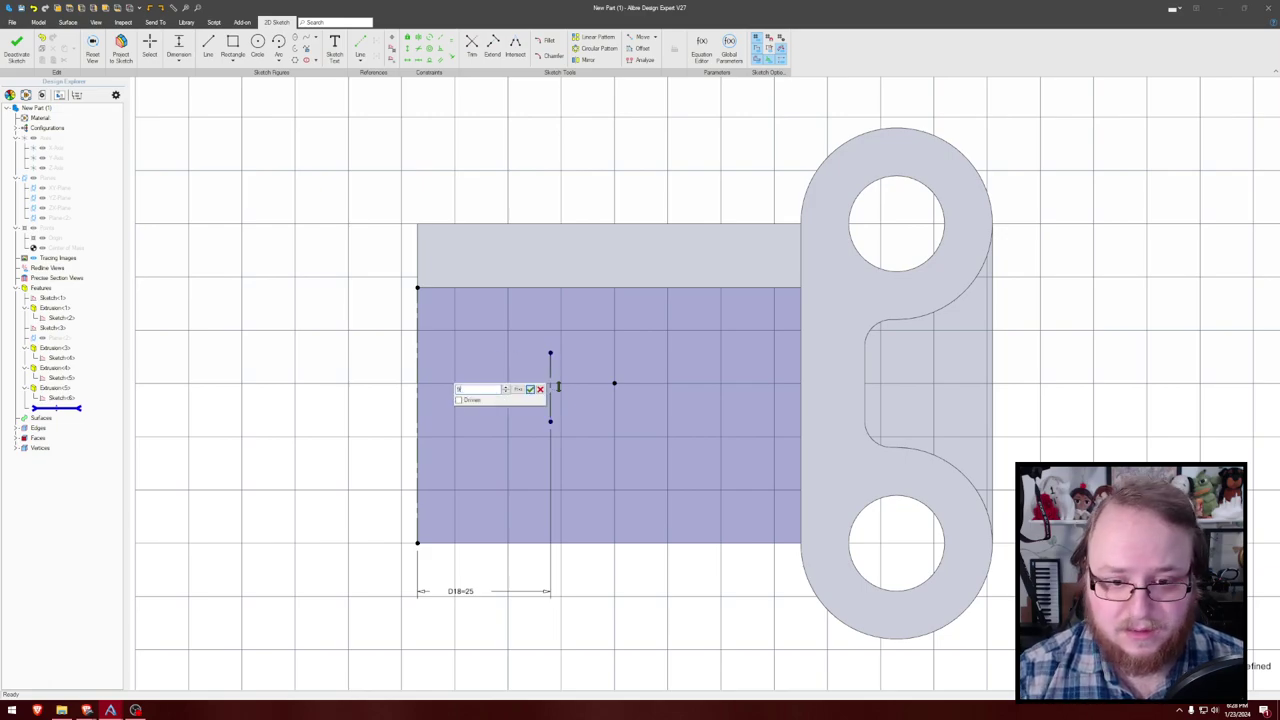
pyautogui.press('Return')
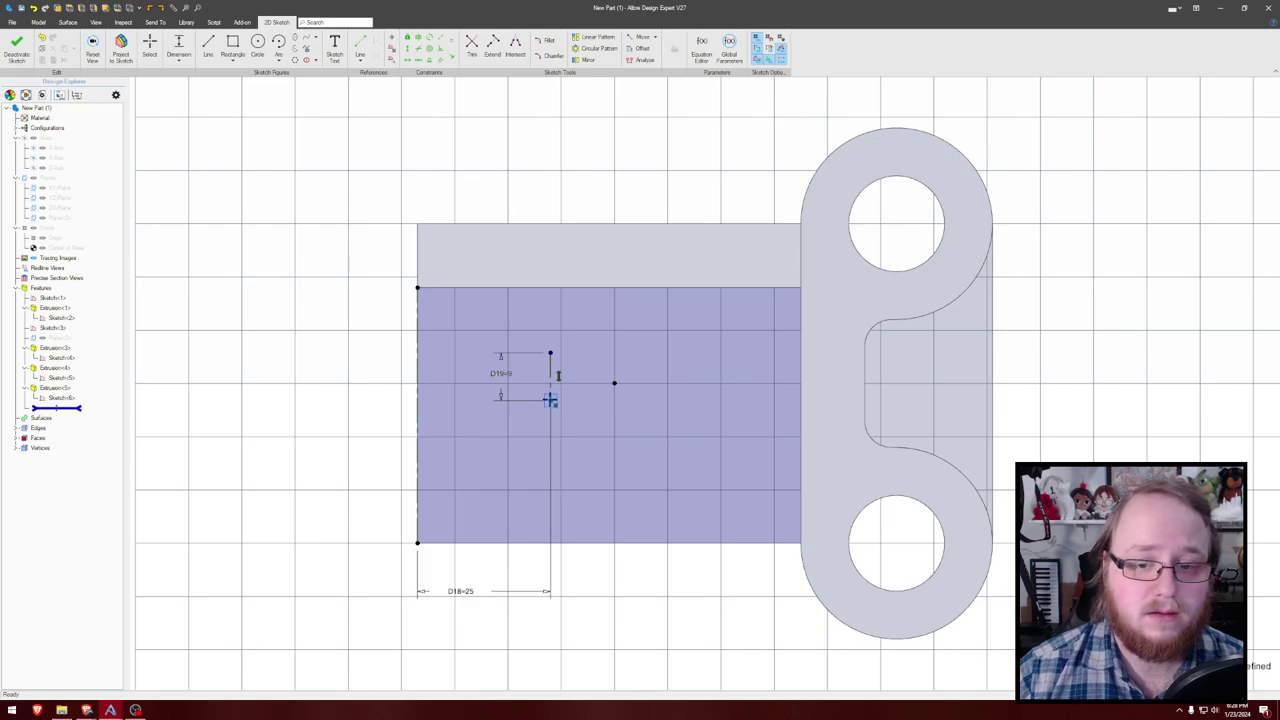
pyautogui.click(466, 544)
pyautogui.click(323, 450)
pyautogui.write('22')
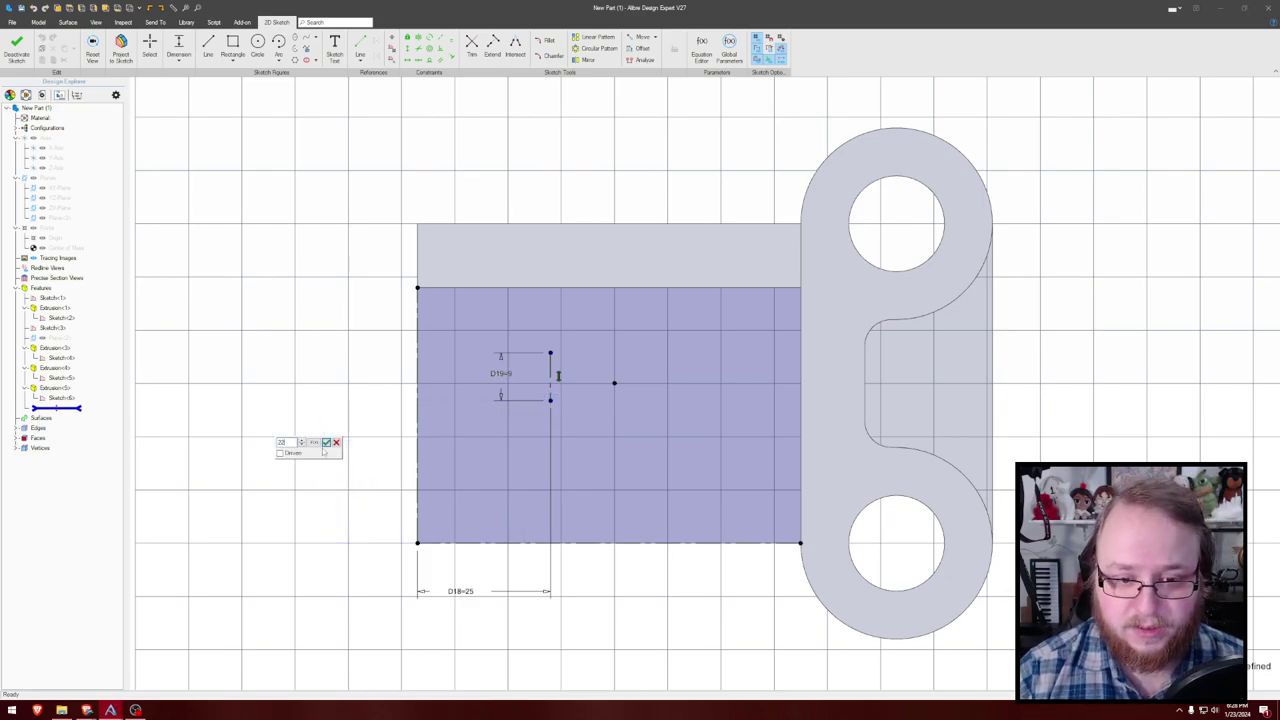
pyautogui.press('Return')
pyautogui.moveTo(330, 455); pyautogui.dragTo(361, 486)
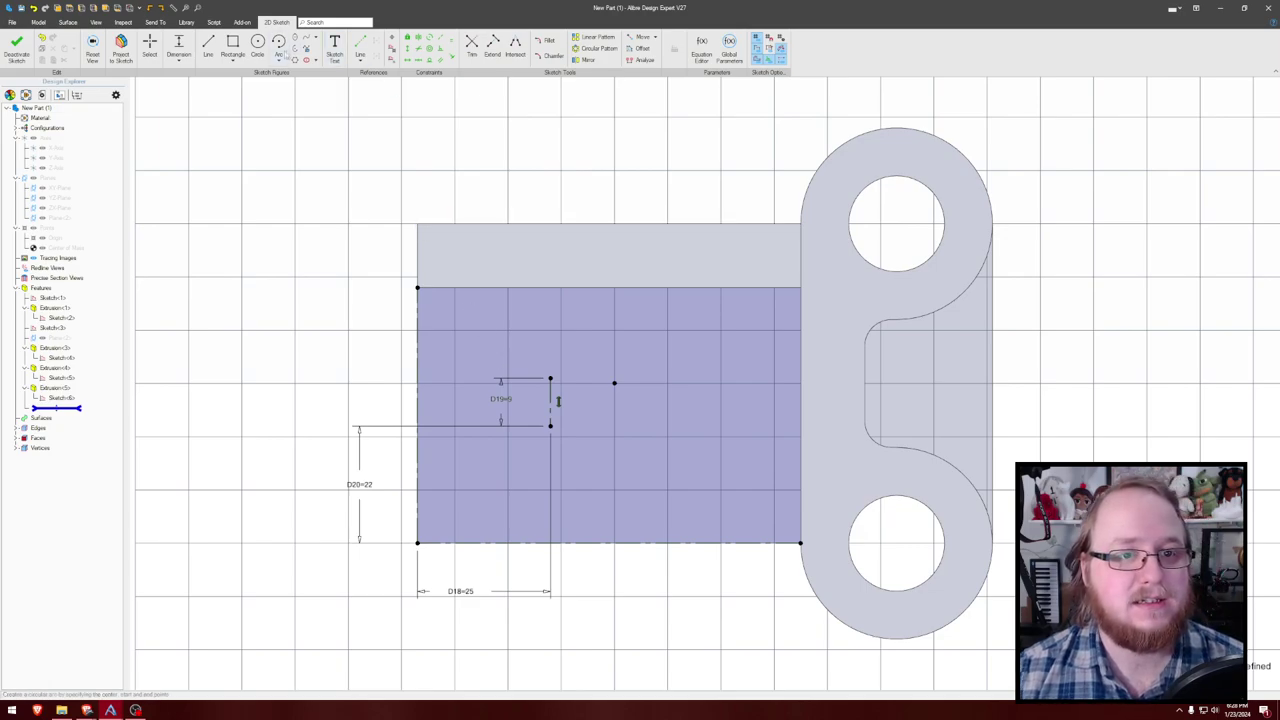
# Step: Draw a semicircular arc centred on the reference line's upper endpoint, bulging toward the rib, with a radius of 8 mm
pyautogui.click(279, 45)
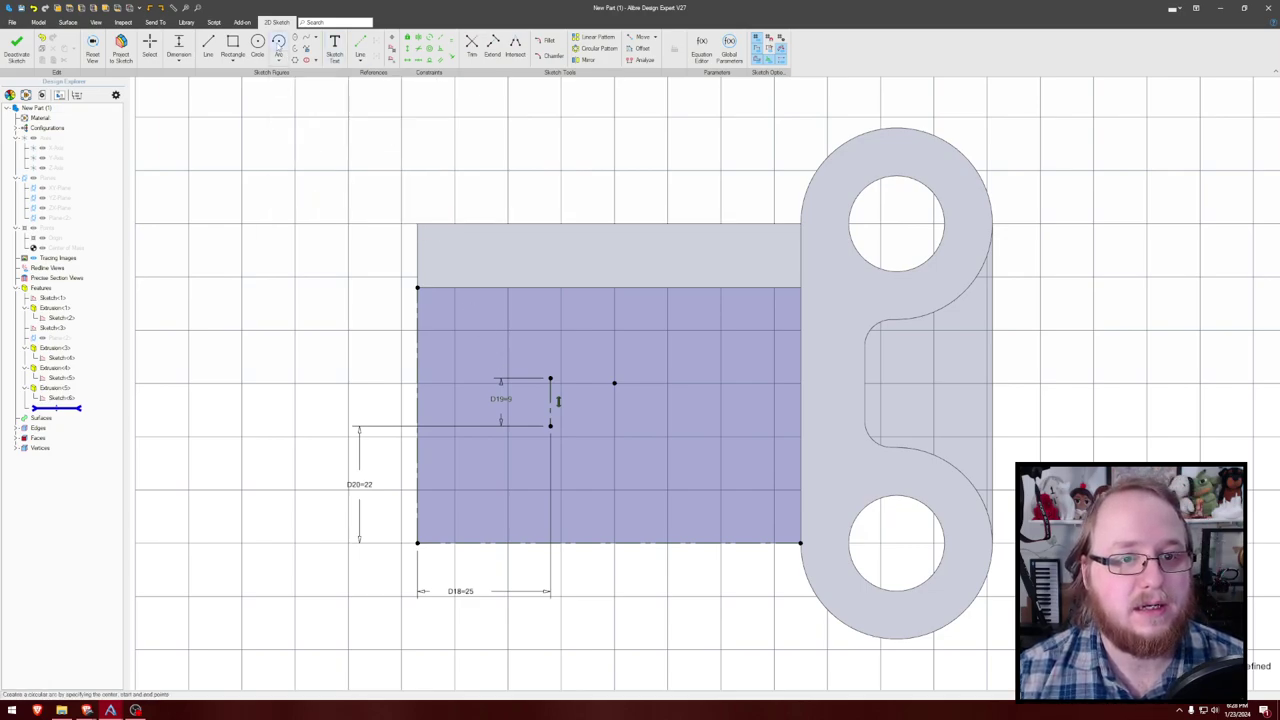
pyautogui.click(550, 379)
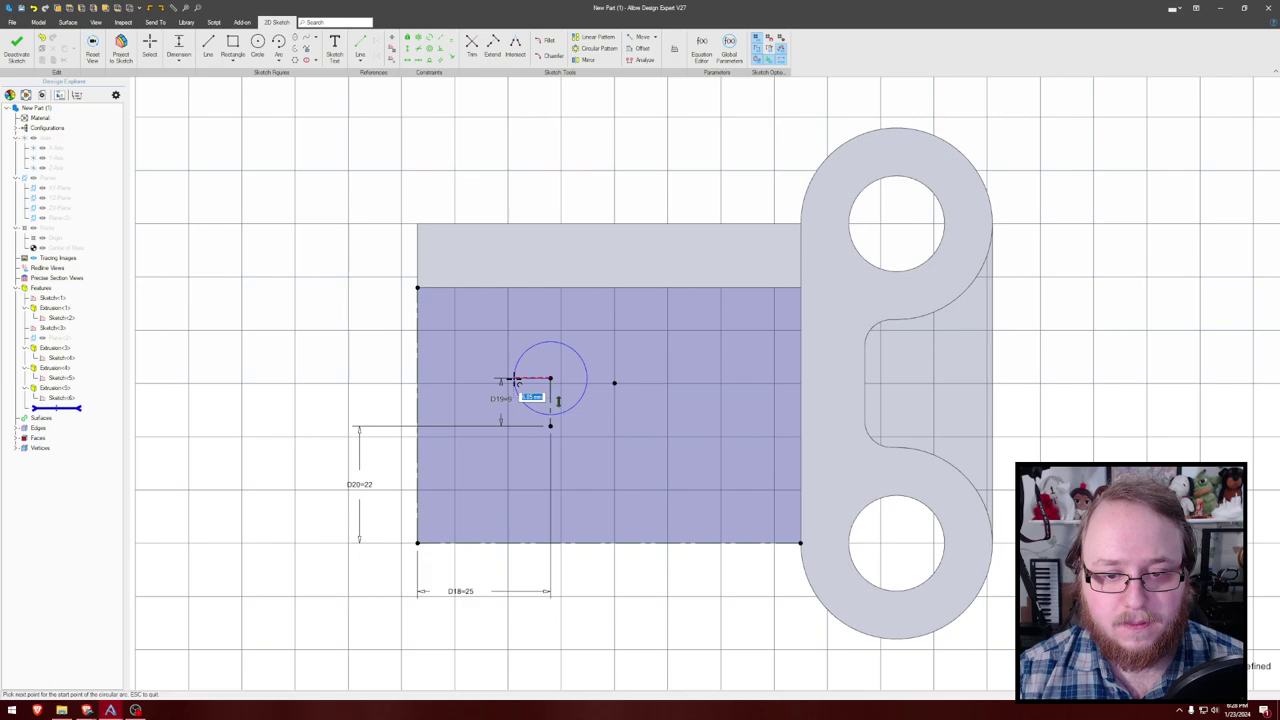
pyautogui.click(508, 379)
pyautogui.click(593, 378)
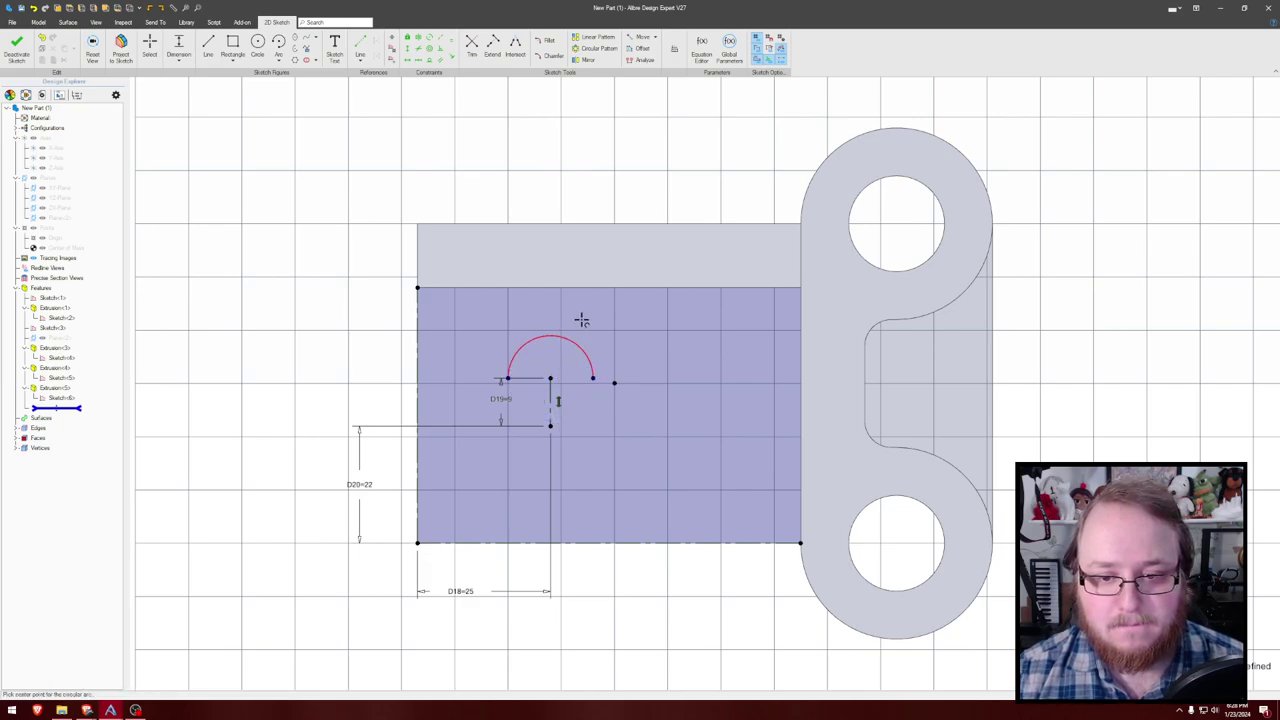
pyautogui.press('Escape')
pyautogui.click(528, 342)
pyautogui.click(482, 330)
pyautogui.write('8')
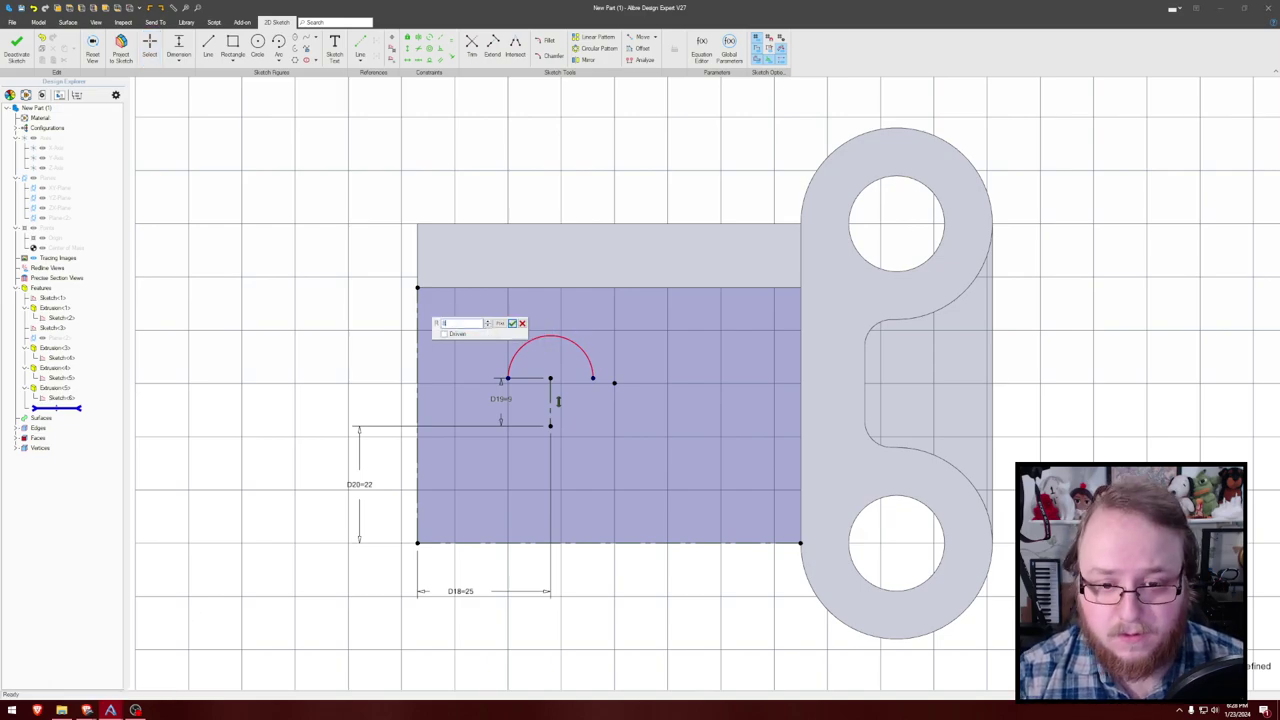
pyautogui.press('Return')
# Step: Draw an opposite semicircular arc centred on the reference line's lower endpoint, with its radius equal to the first arc
pyautogui.scroll(1, 617, 290)
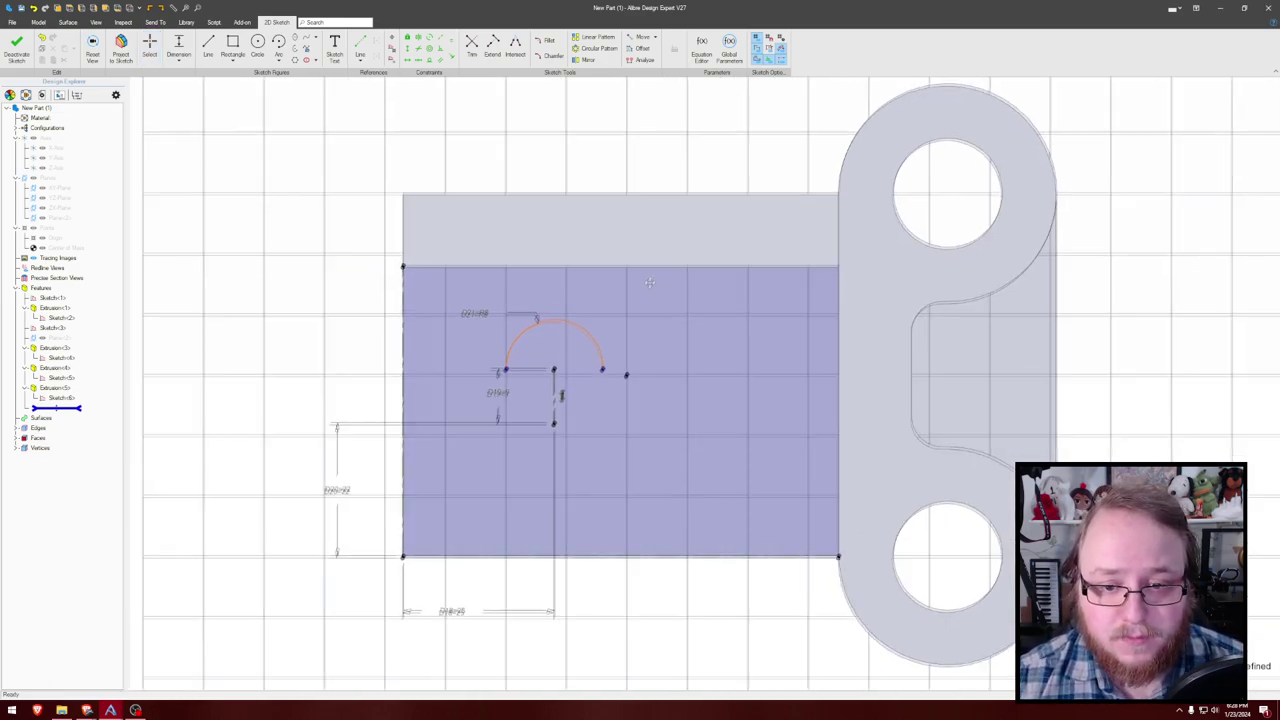
pyautogui.moveTo(649, 282); pyautogui.dragTo(656, 269, button='middle')
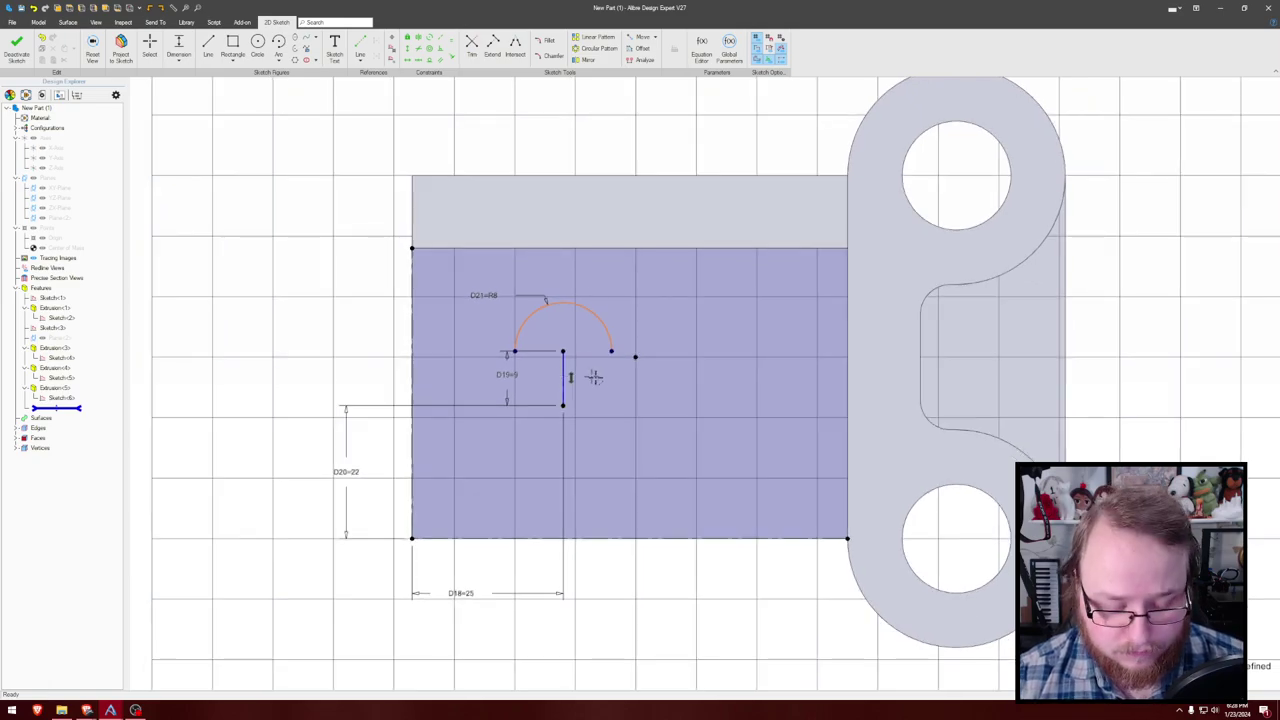
pyautogui.press('l')
pyautogui.press('Escape')
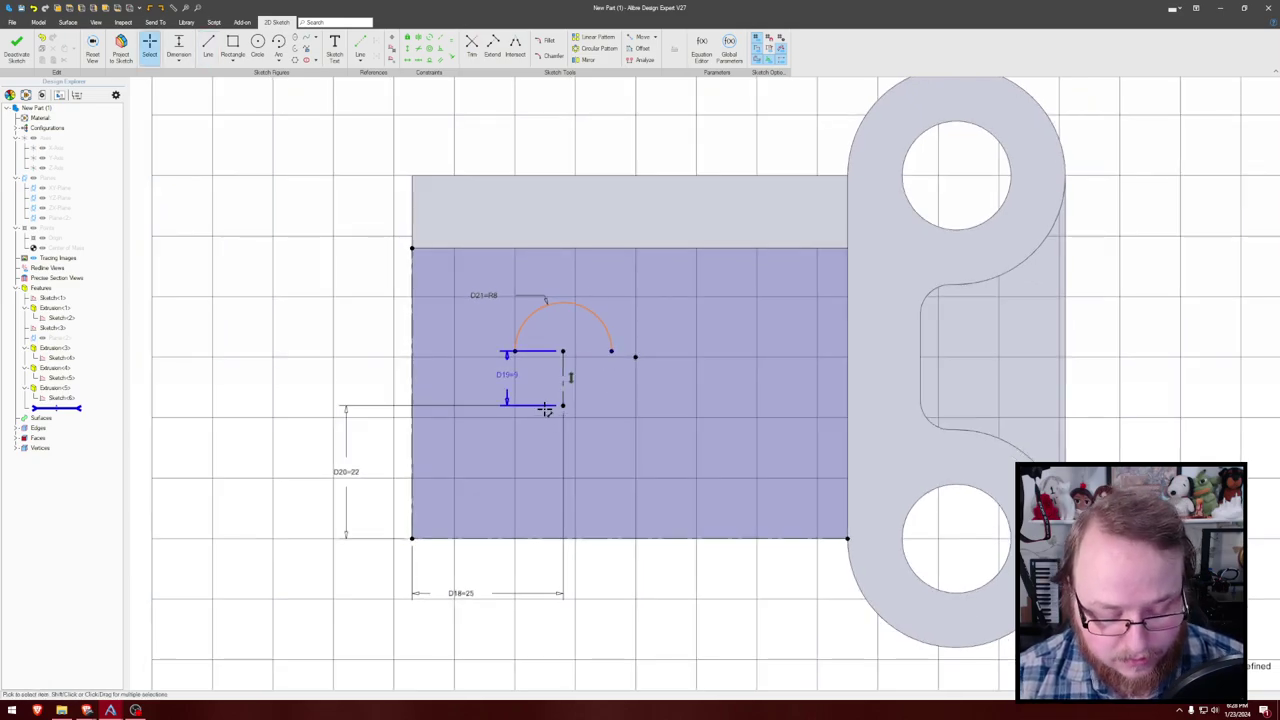
pyautogui.press('a')
pyautogui.click(563, 405)
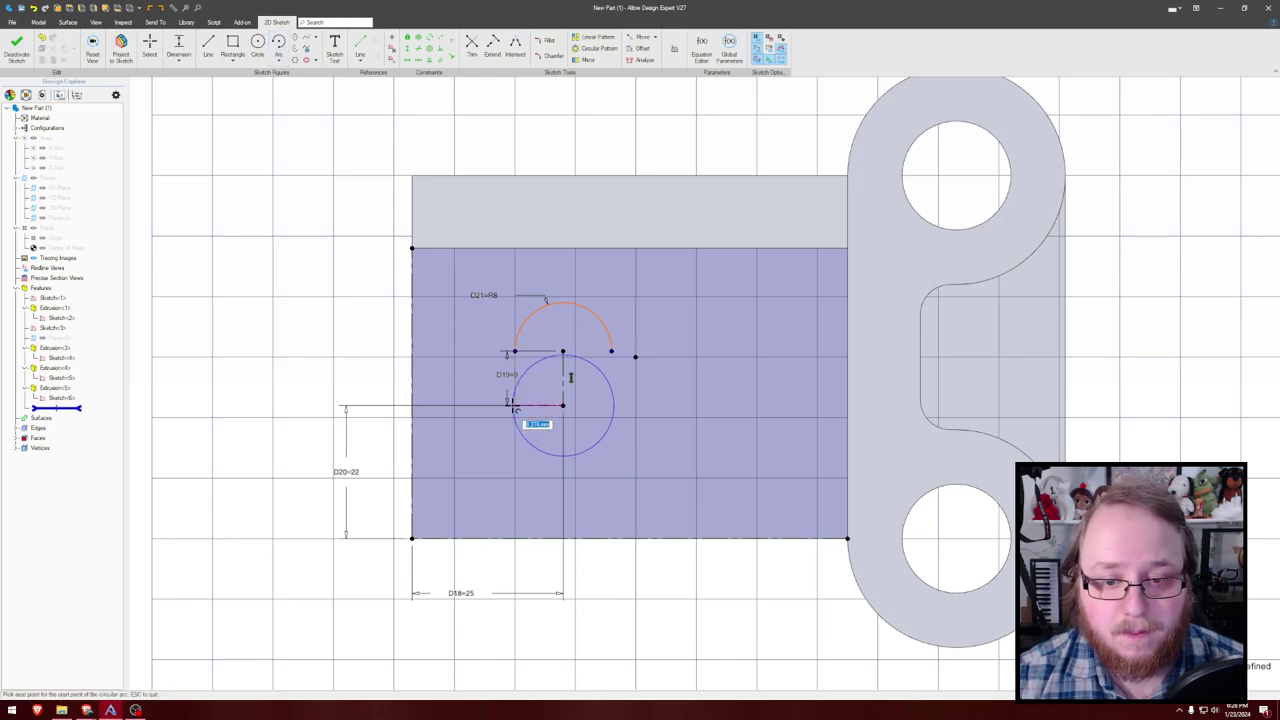
pyautogui.click(513, 405)
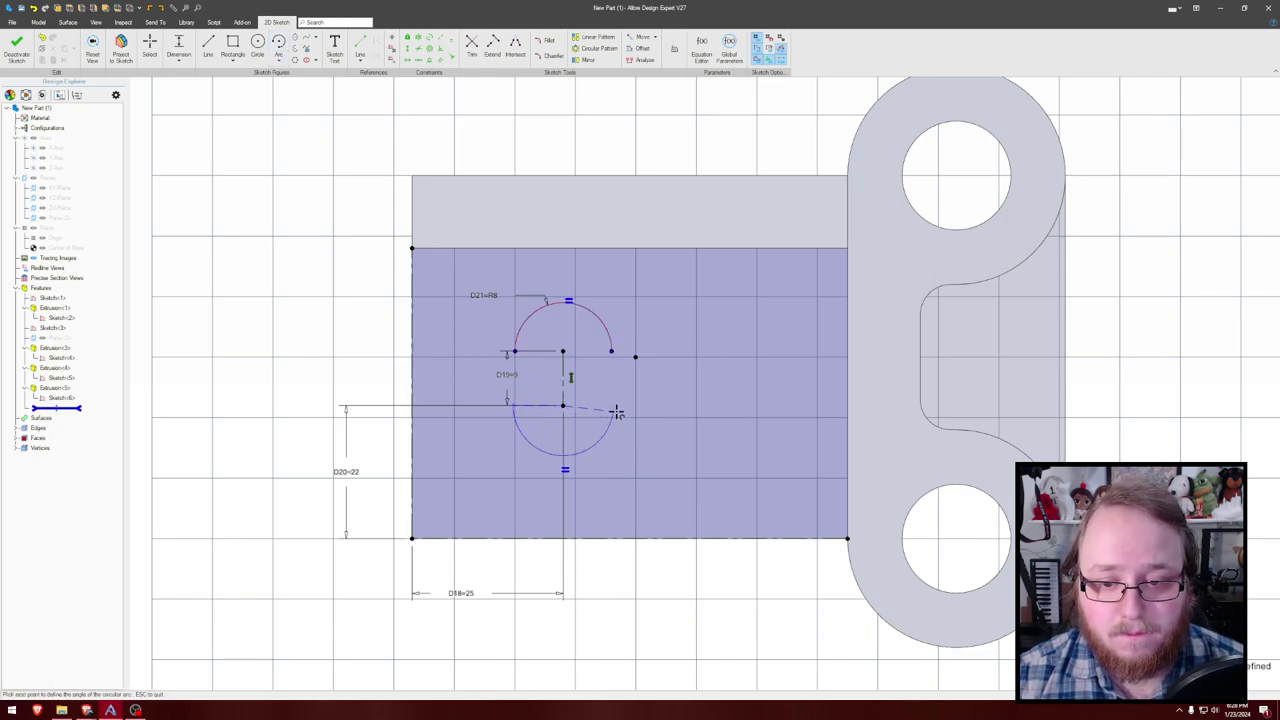
pyautogui.click(614, 406)
pyautogui.press('Escape')
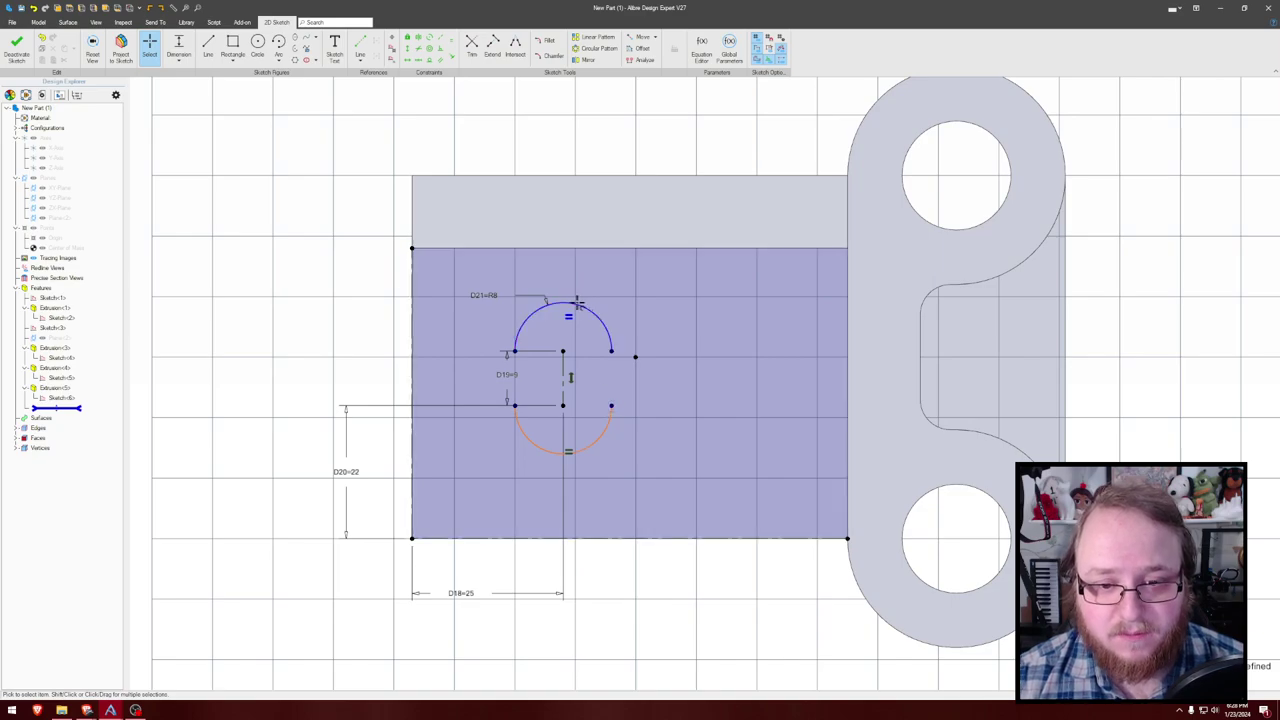
# Step: Join the two arcs' endpoints with two vertical tangent lines to close the slot outline
pyautogui.press('l')
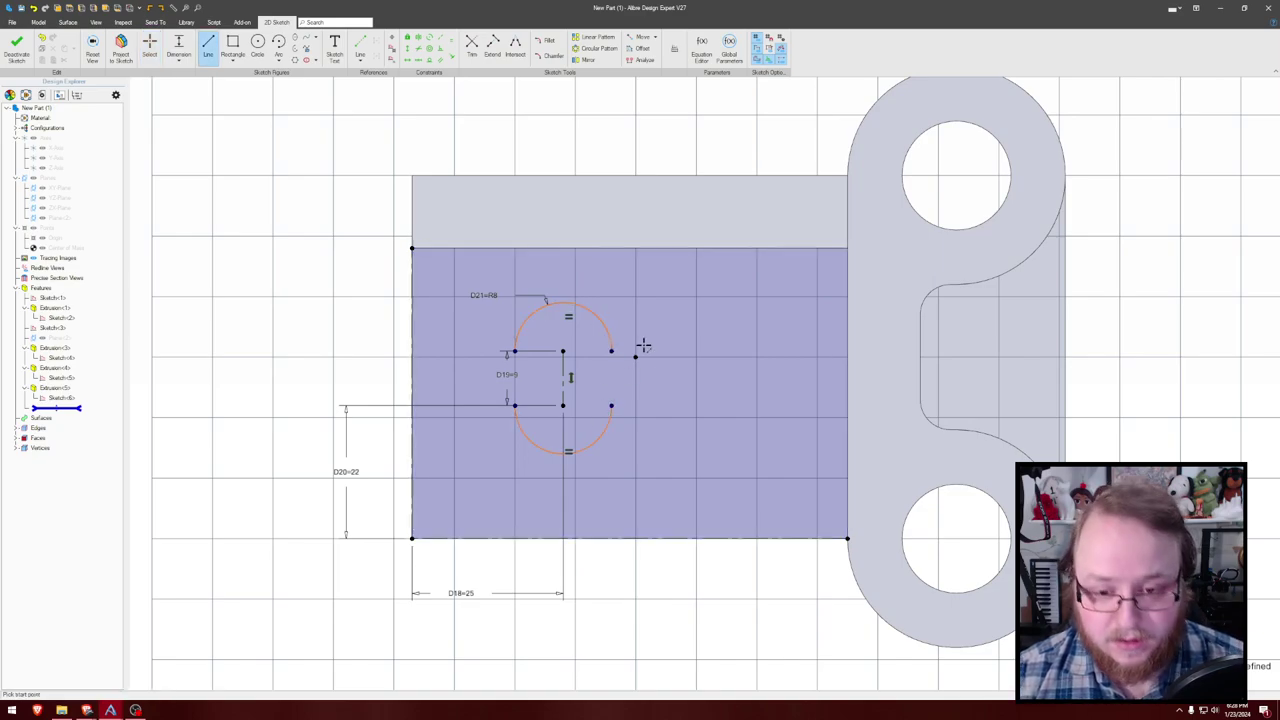
pyautogui.click(611, 352)
pyautogui.click(611, 405)
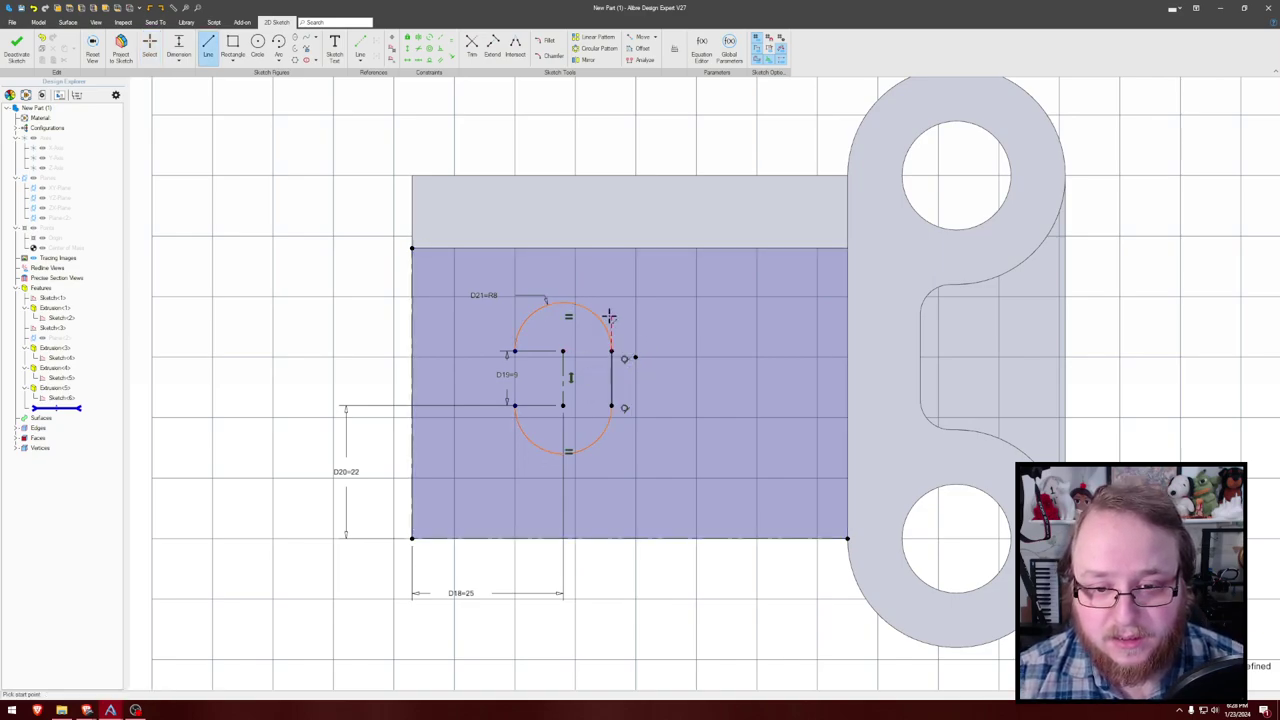
pyautogui.click(515, 351)
pyautogui.doubleClick(514, 405)
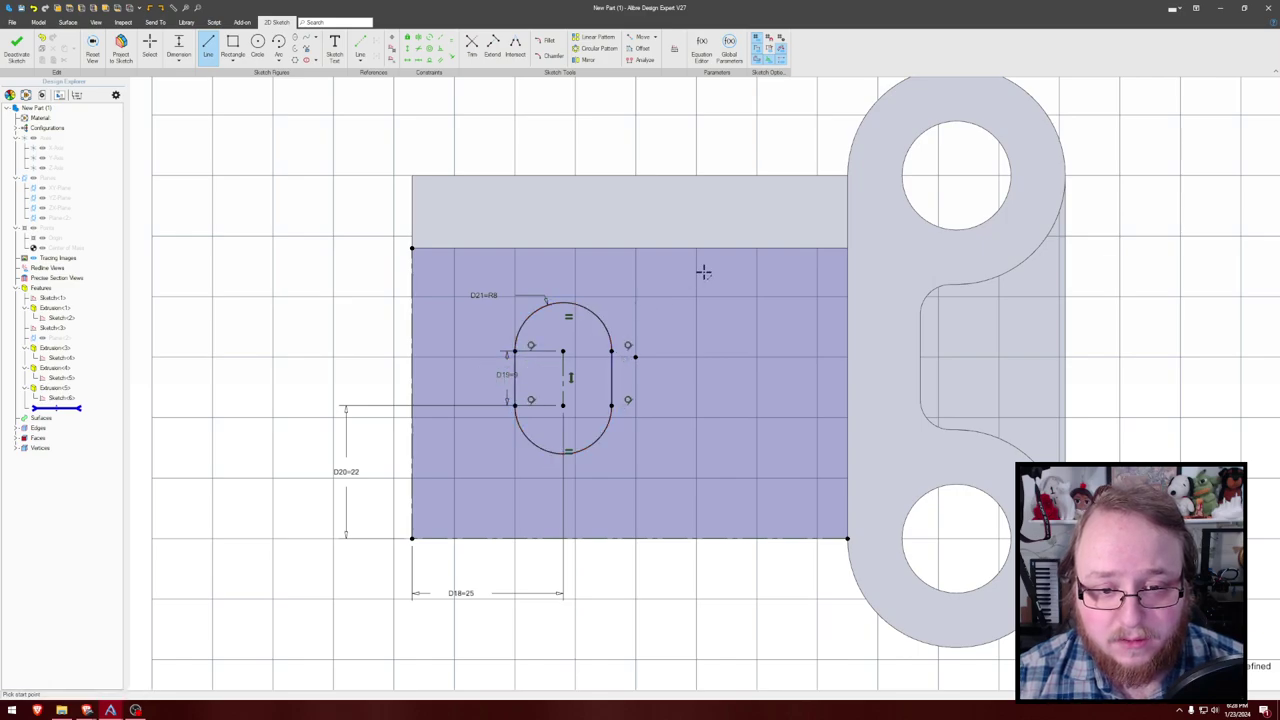
pyautogui.press('Escape')
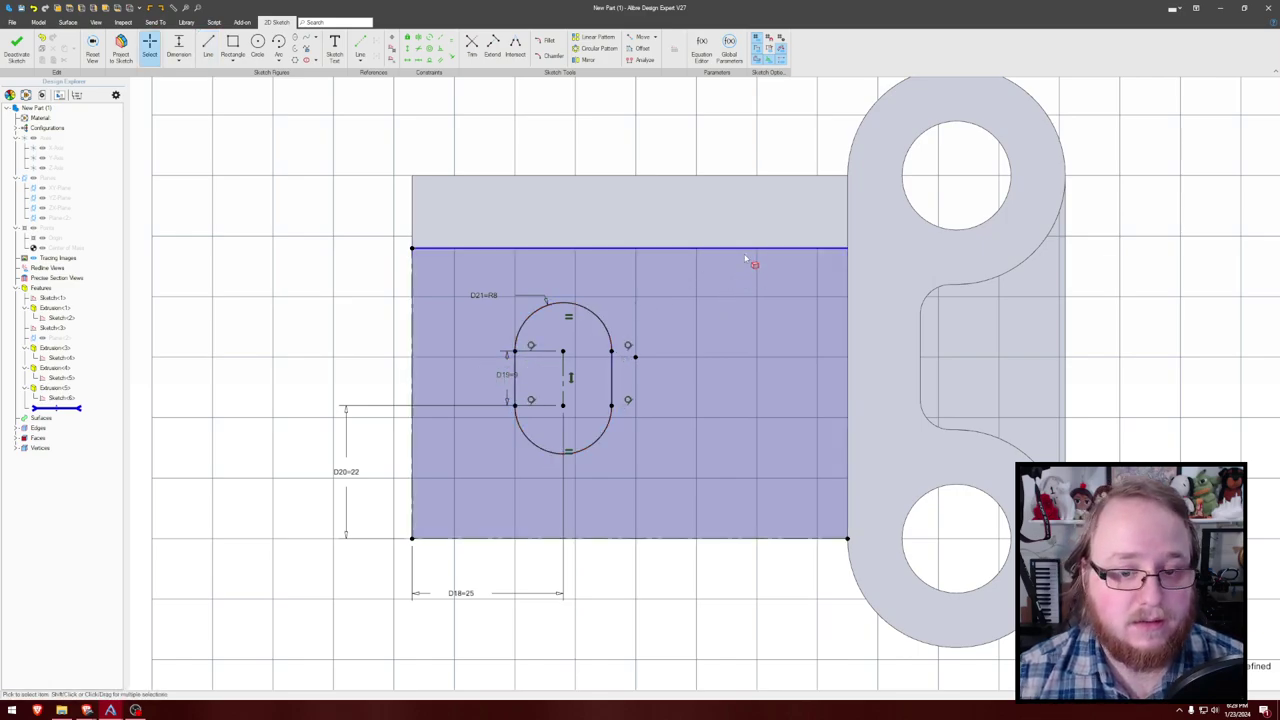
# Step: Reposition the slot sketch's 25 mm and 9 mm dimensions so their labels are easier to read
pyautogui.doubleClick(745, 249)
pyautogui.click(665, 335)
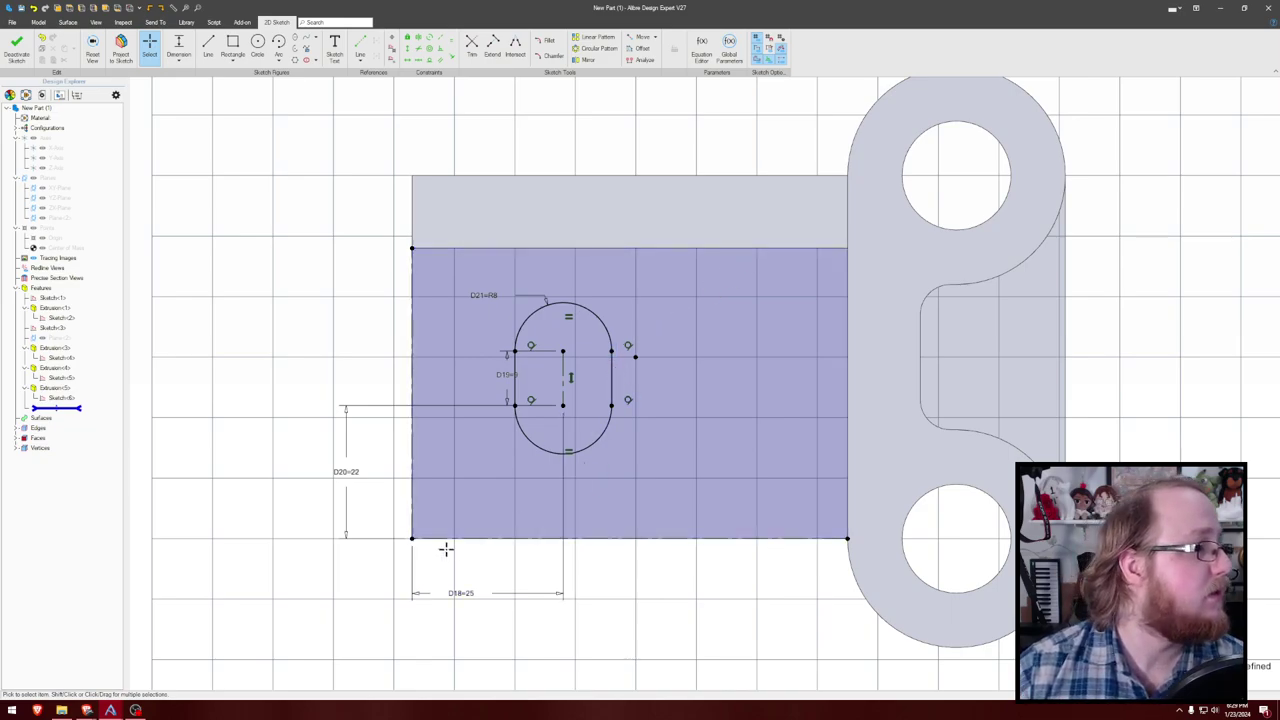
pyautogui.moveTo(460, 592); pyautogui.dragTo(478, 575)
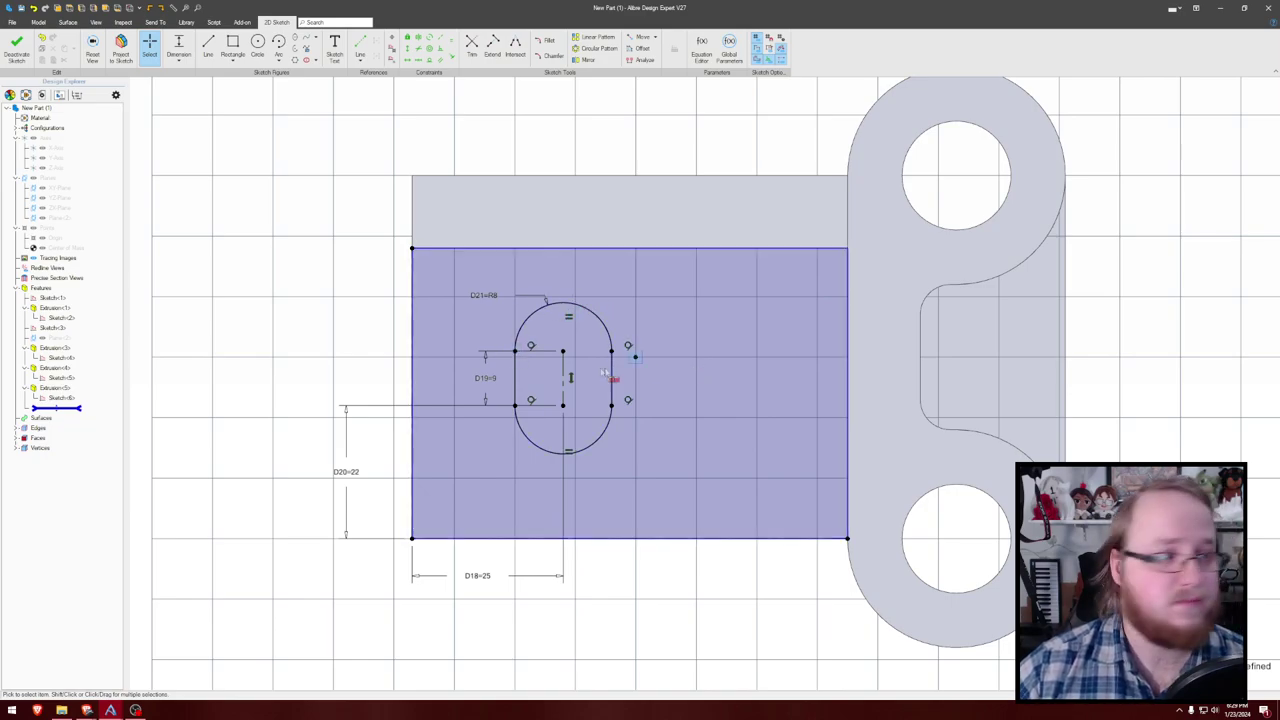
# Step: Finish the slot sketch and extrude-cut it To Geometry, ending at the recessed underside face of the base plate
pyautogui.moveTo(676, 420)
pyautogui.mouseDown(button='middle')
pyautogui.moveTo(673, 383)
pyautogui.moveTo(674, 410)
pyautogui.mouseUp(button='middle')
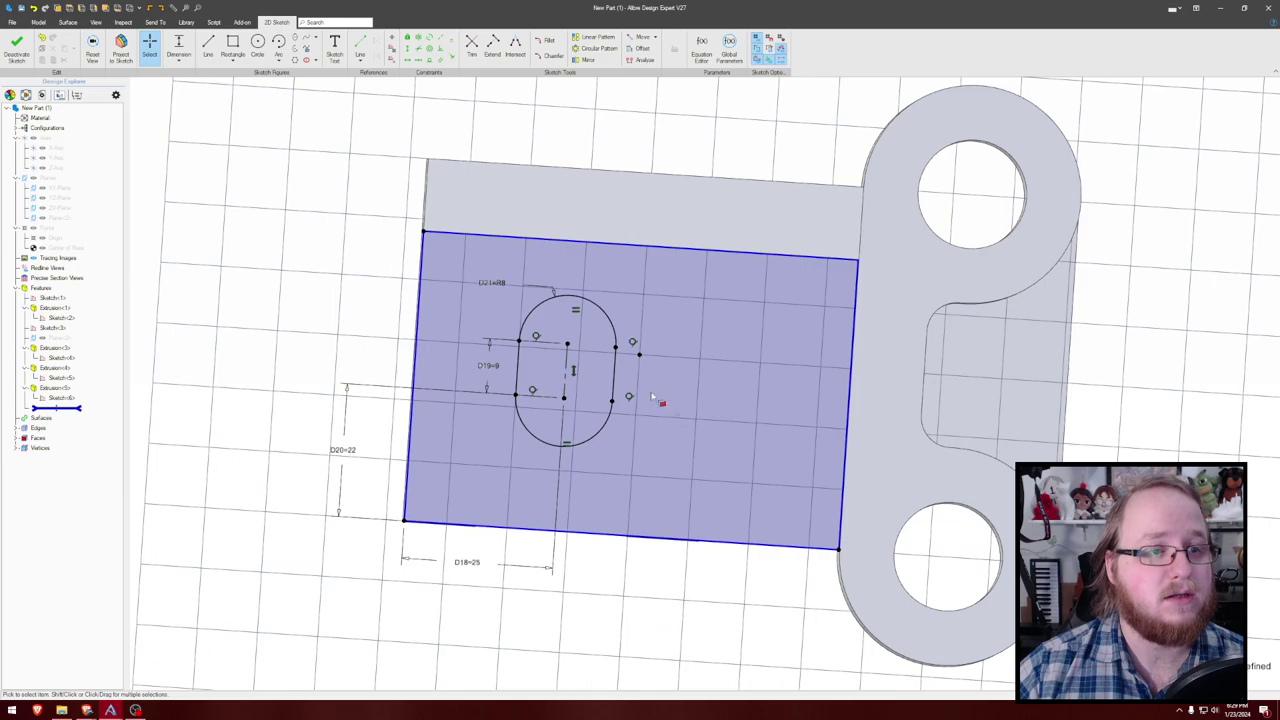
pyautogui.click(16, 46)
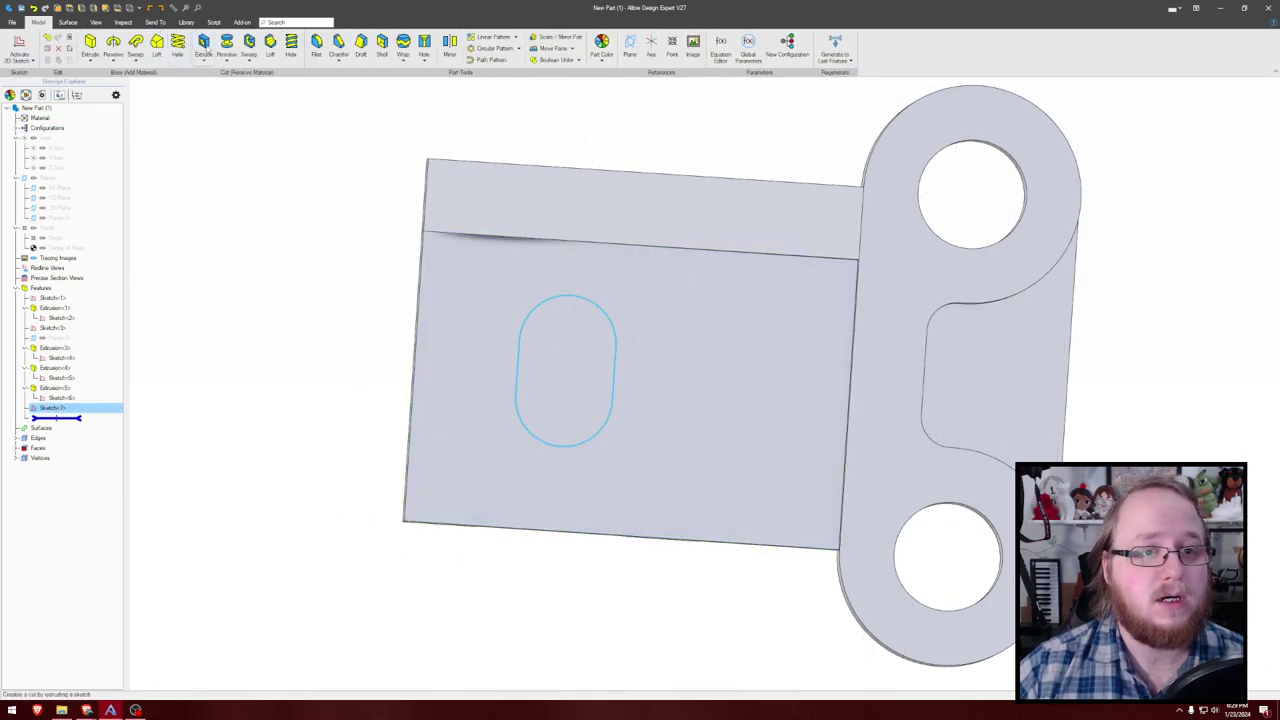
pyautogui.click(204, 46)
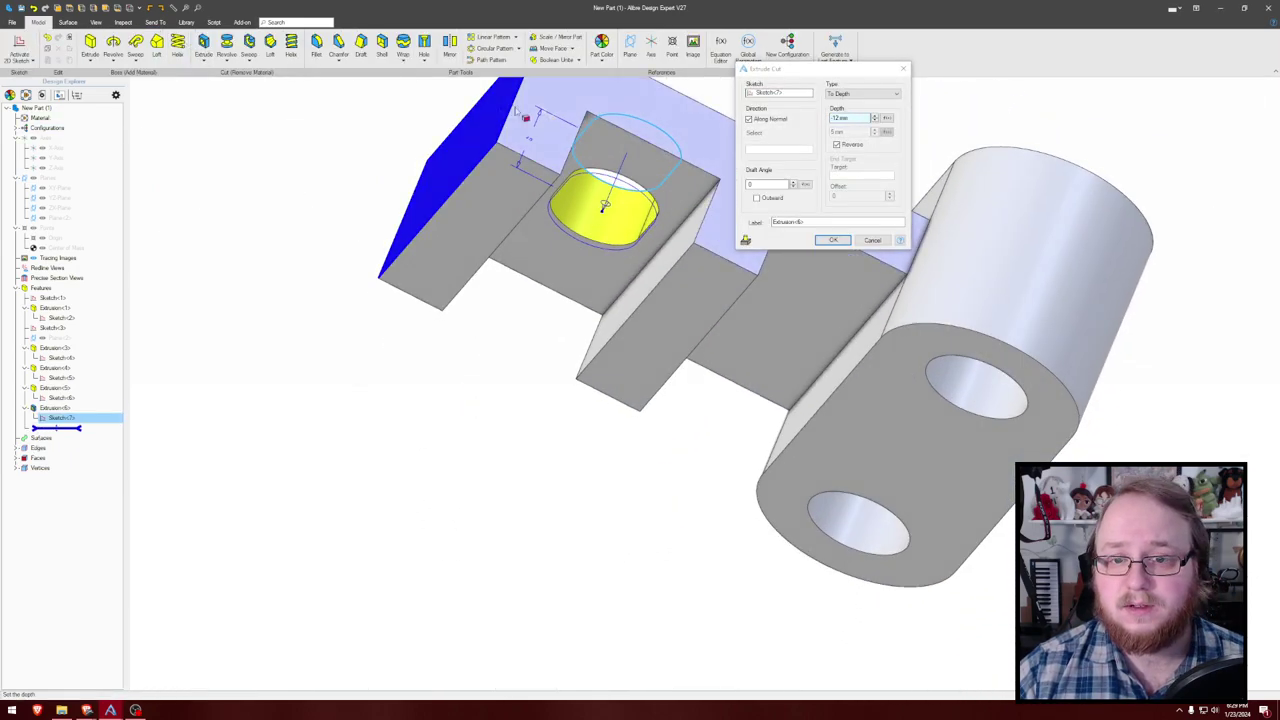
pyautogui.click(862, 93)
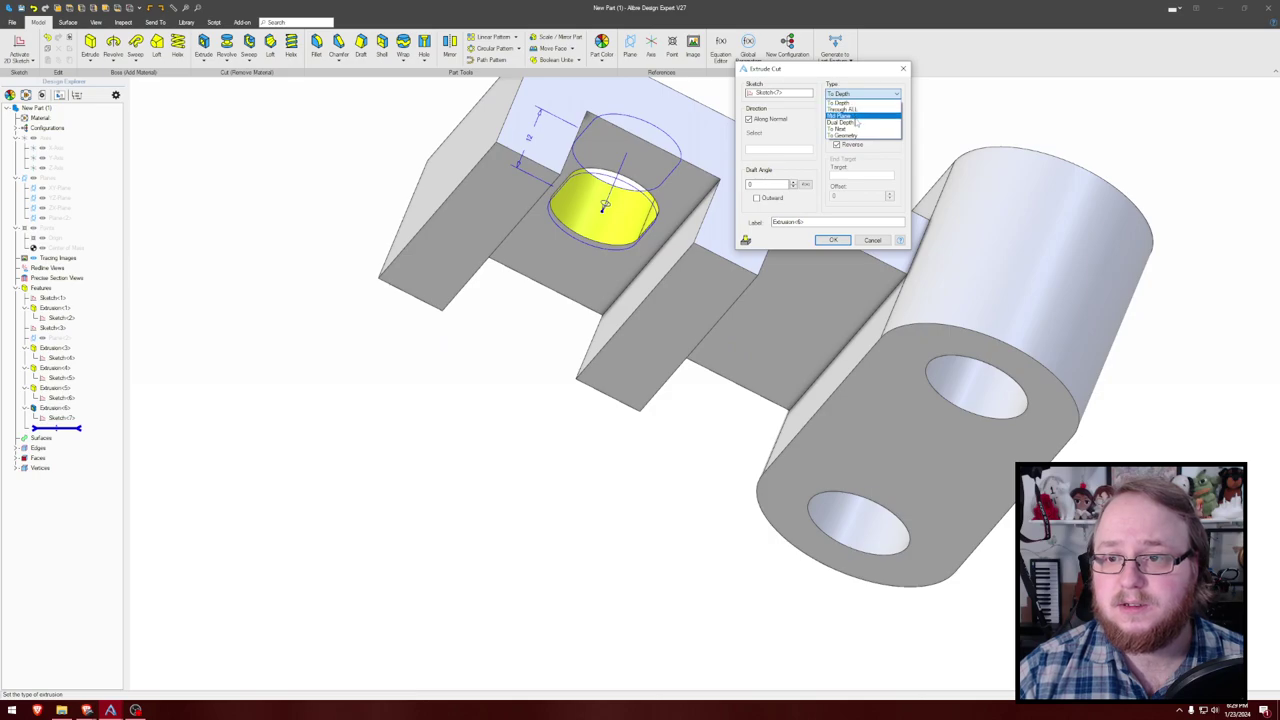
pyautogui.click(845, 135)
pyautogui.click(643, 224)
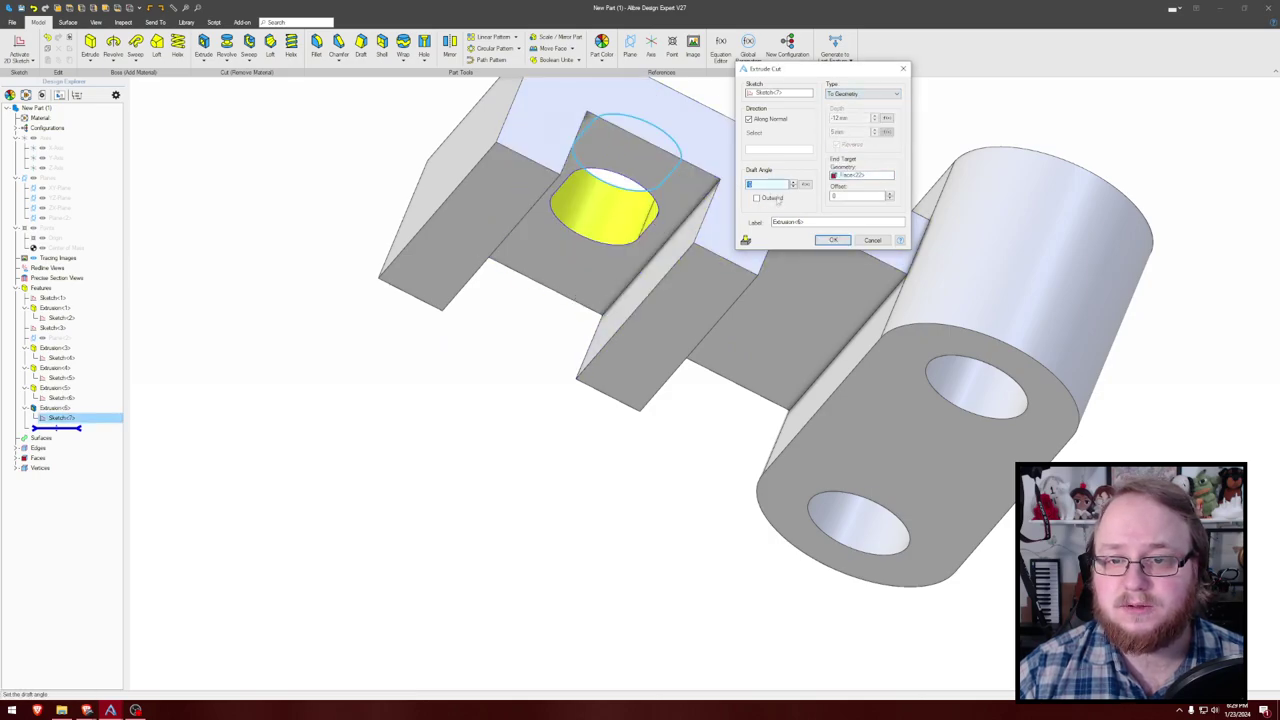
pyautogui.click(833, 241)
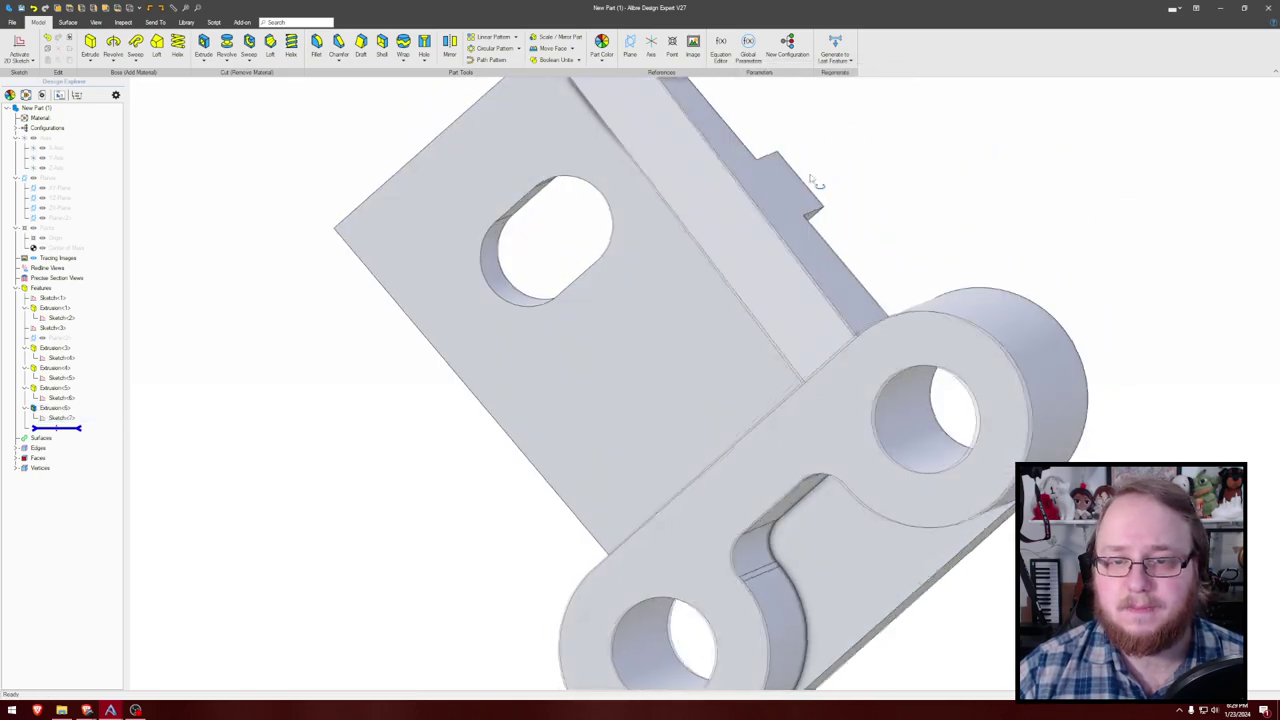
# Step: Examine the bracket's slot, rib, lugs and underside recesses from several angles
pyautogui.moveTo(866, 188); pyautogui.dragTo(800, 180, button='middle')
pyautogui.scroll(-3, 734, 149)
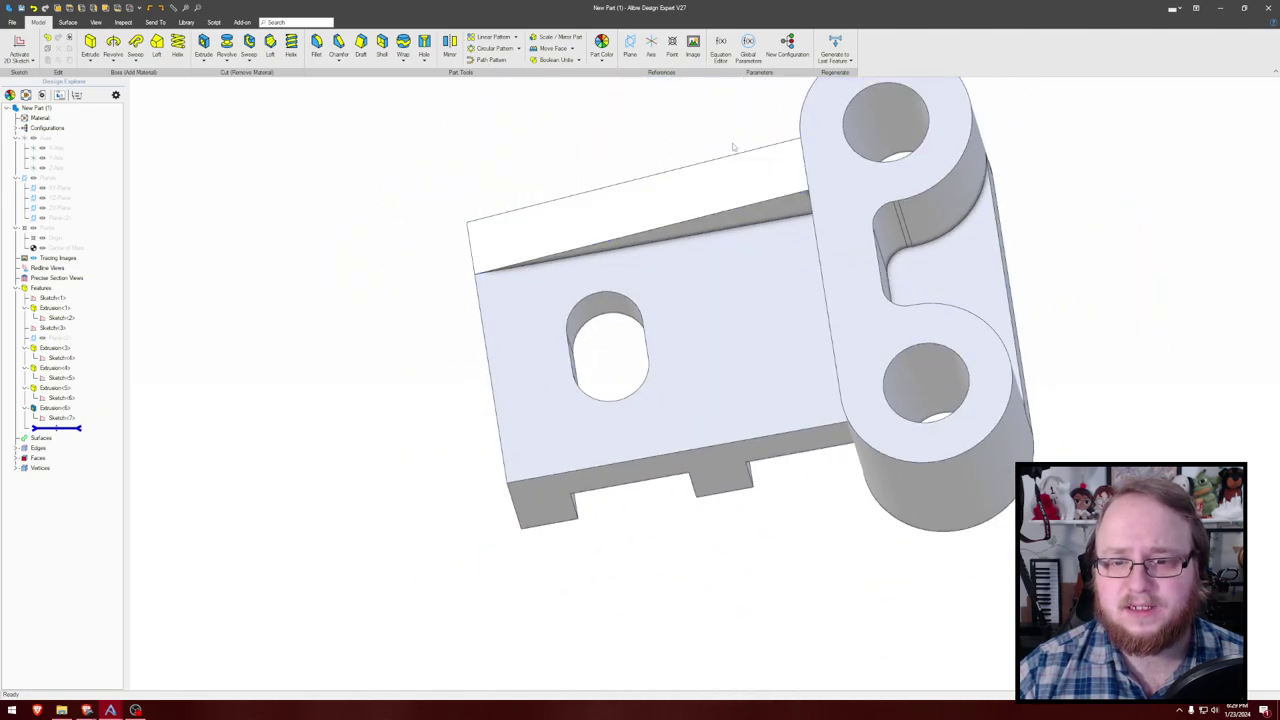
pyautogui.moveTo(719, 139); pyautogui.dragTo(604, 168, button='middle')
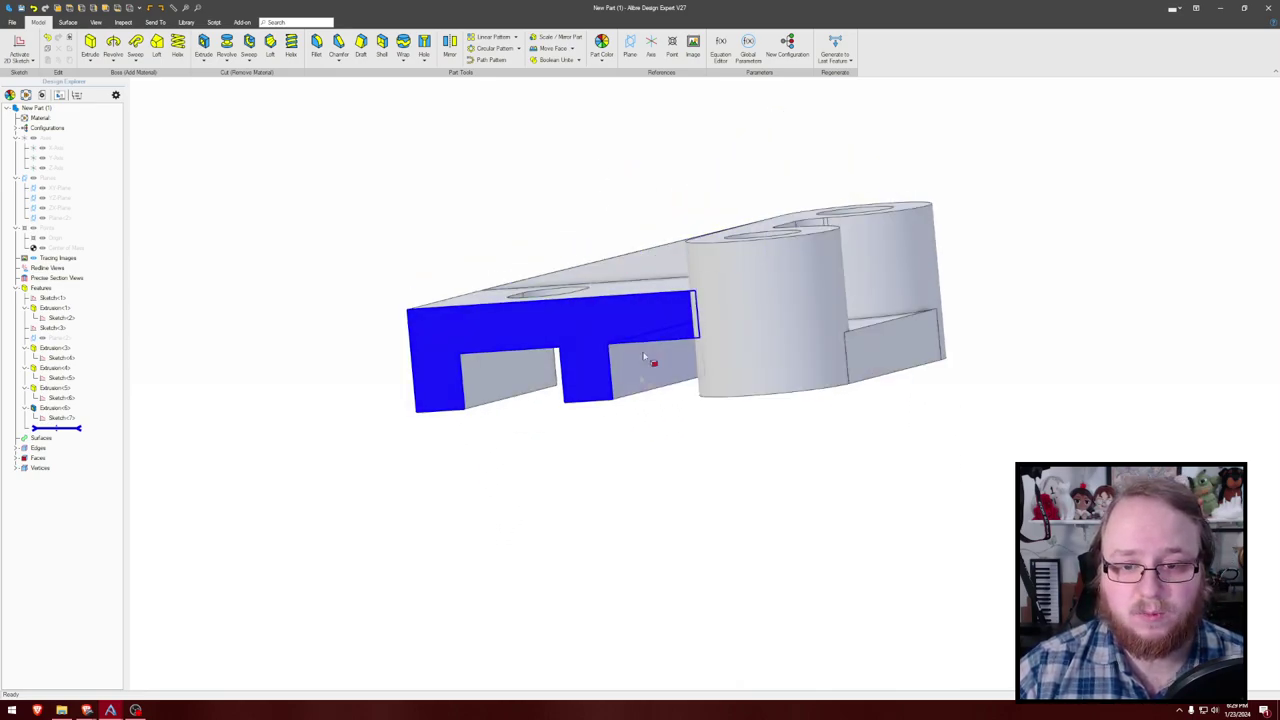
pyautogui.moveTo(643, 325); pyautogui.dragTo(575, 210, button='middle')
pyautogui.moveTo(686, 214)
pyautogui.mouseDown(button='middle')
pyautogui.moveTo(706, 222)
pyautogui.moveTo(674, 169)
pyautogui.moveTo(643, 169)
pyautogui.moveTo(606, 194)
pyautogui.moveTo(620, 183)
pyautogui.moveTo(616, 138)
pyautogui.moveTo(620, 191)
pyautogui.moveTo(601, 186)
pyautogui.moveTo(620, 175)
pyautogui.moveTo(603, 189)
pyautogui.moveTo(629, 177)
pyautogui.moveTo(690, 195)
pyautogui.mouseUp(button='middle')
pyautogui.rightClick(674, 164)
pyautogui.moveTo(853, 265); pyautogui.dragTo(926, 289, button='middle')
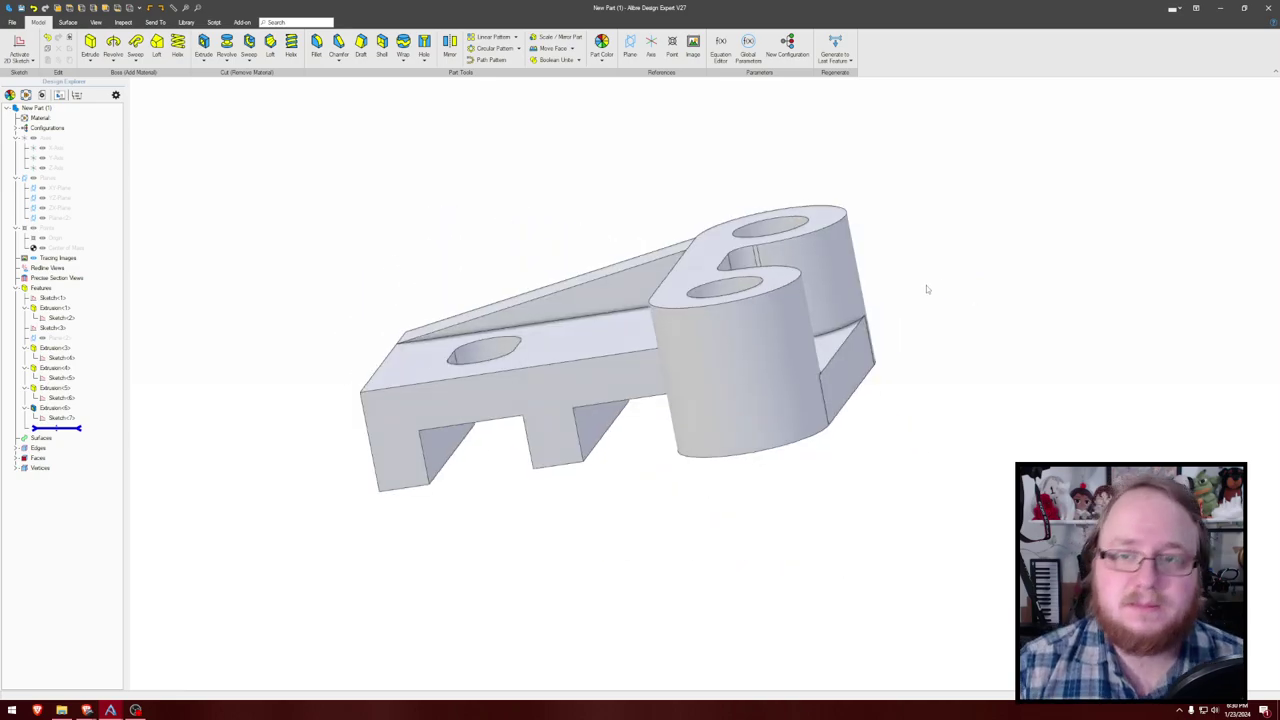